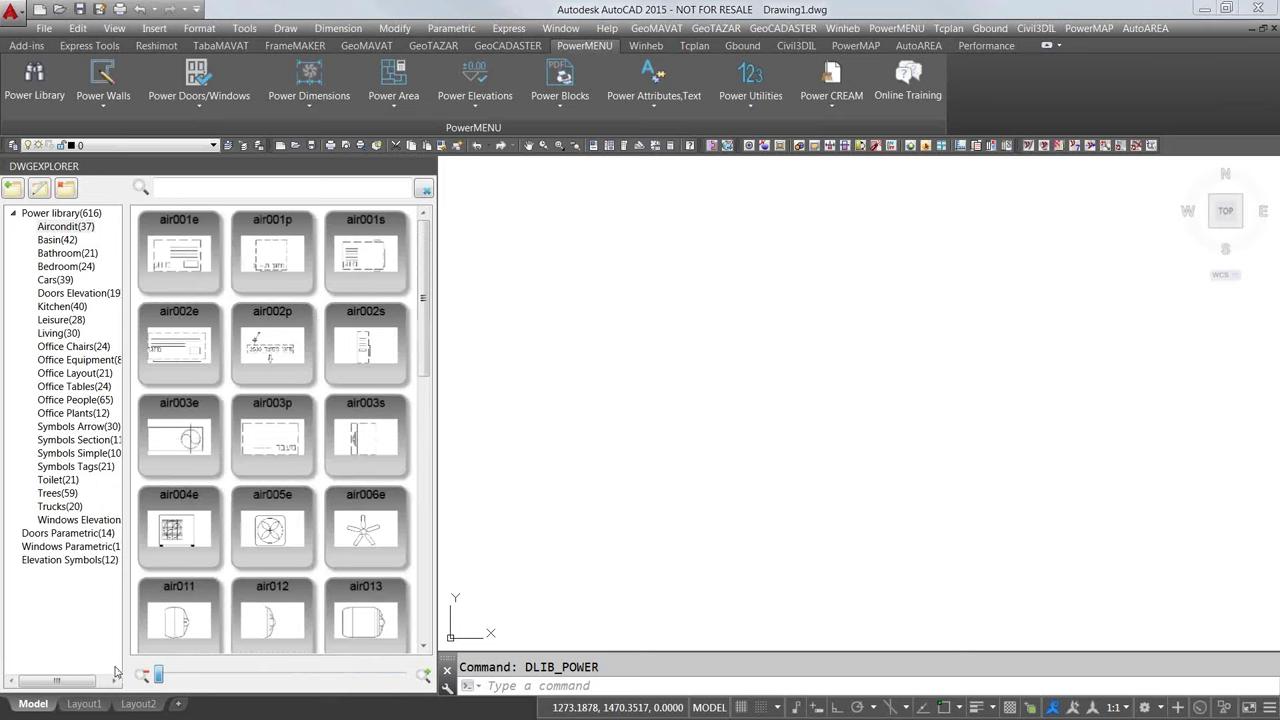
Step: Enlarge the block previews and insert block sif101 from the Power library's Basin category into the drawing at the default rotation
{"action": "left_click_drag", "start_coordinate": [158, 675], "coordinate": [318, 674]}
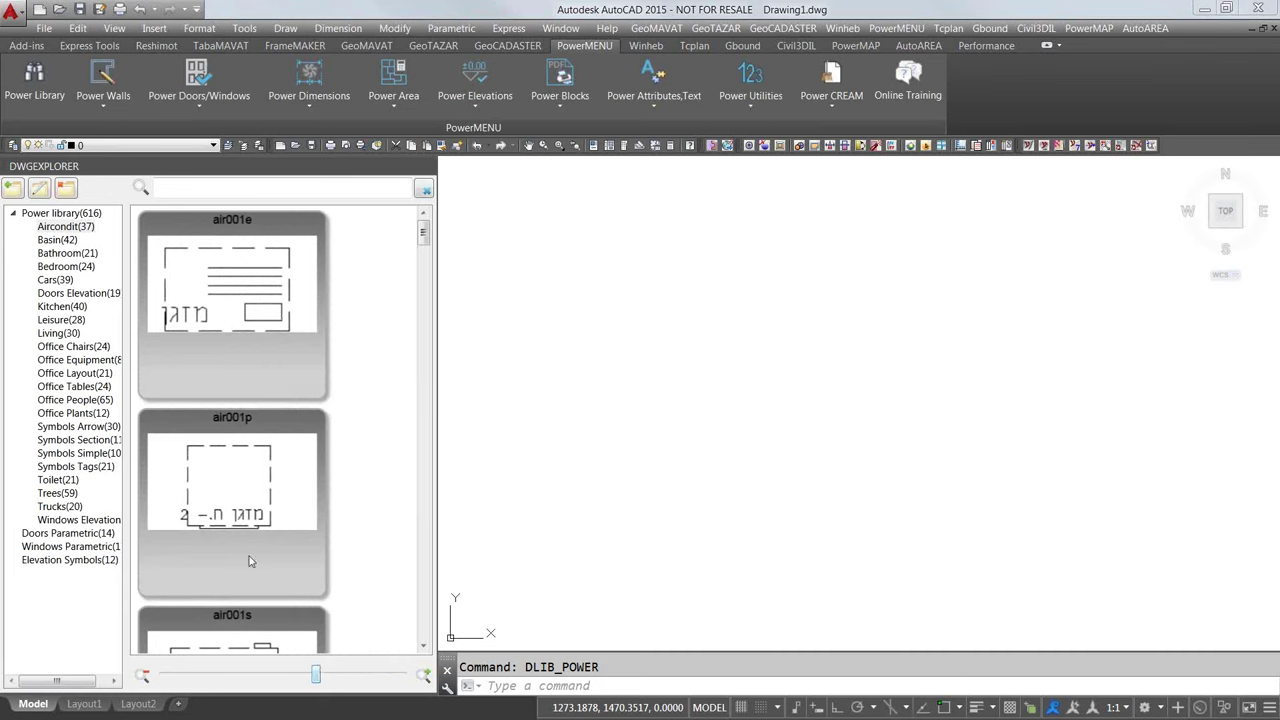
{"action": "left_click", "coordinate": [57, 243]}
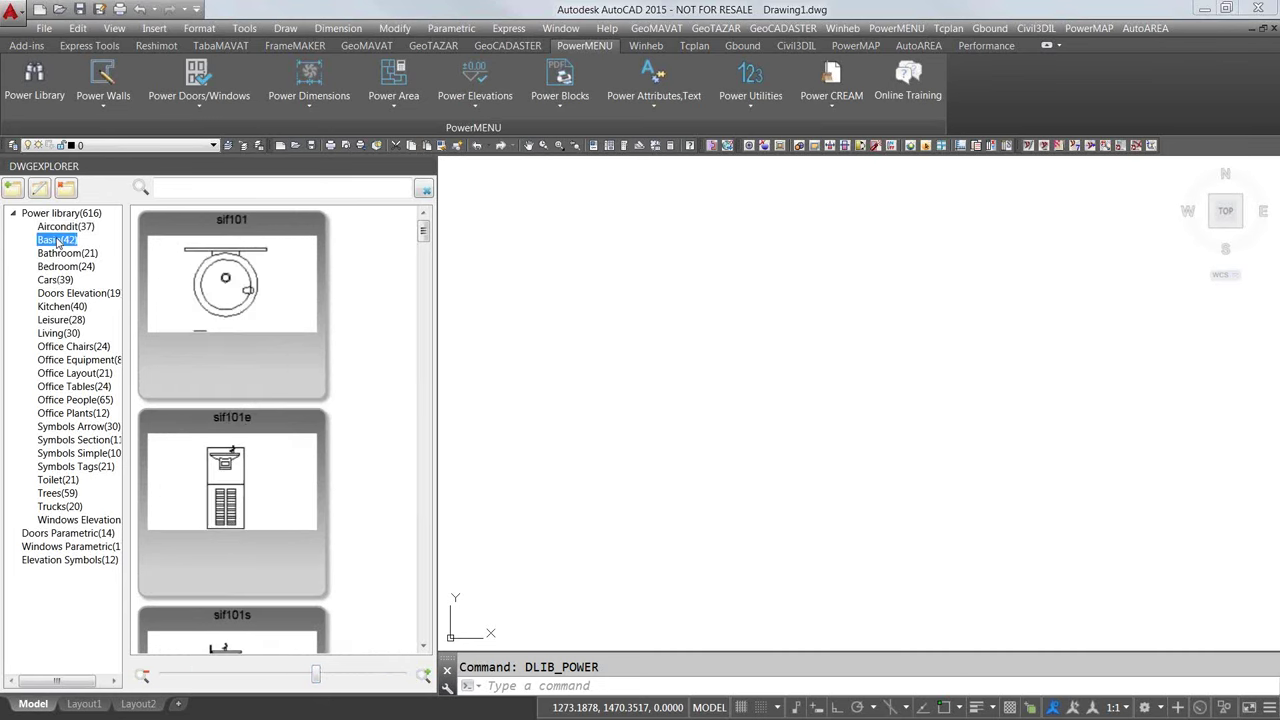
{"action": "left_click", "coordinate": [212, 291]}
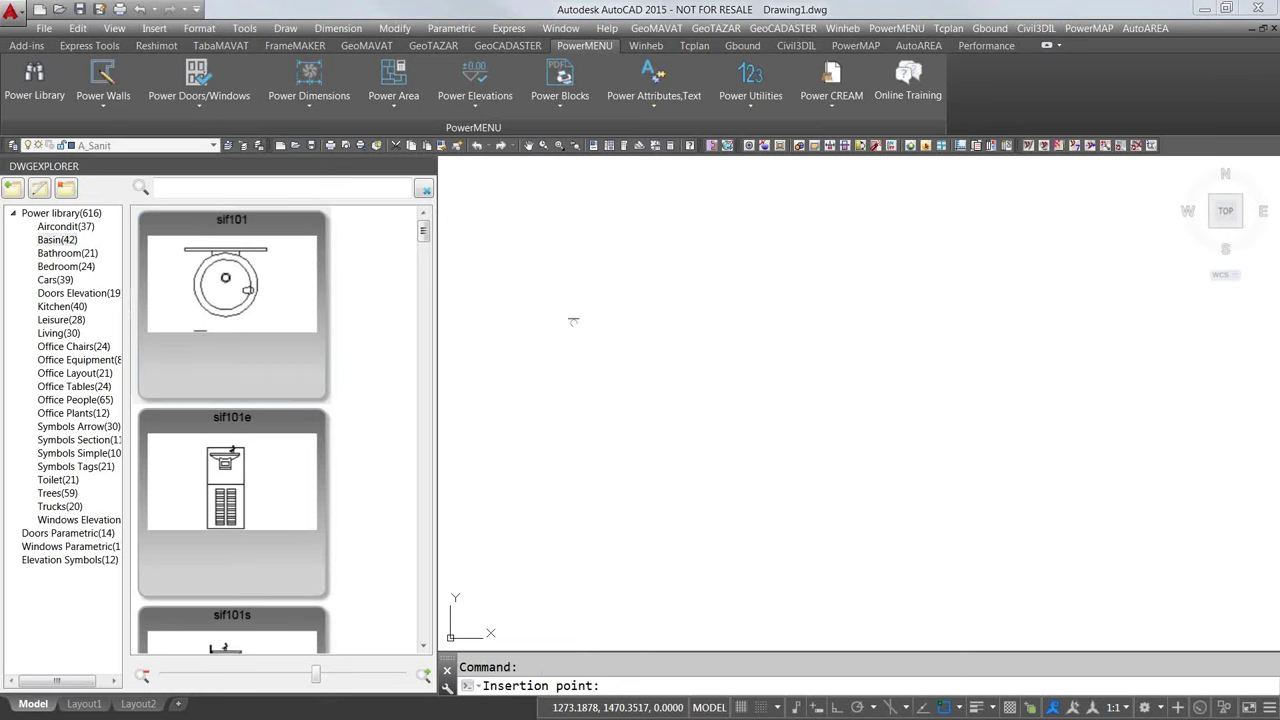
{"action": "left_click", "coordinate": [703, 343]}
{"action": "key", "text": "Return"}
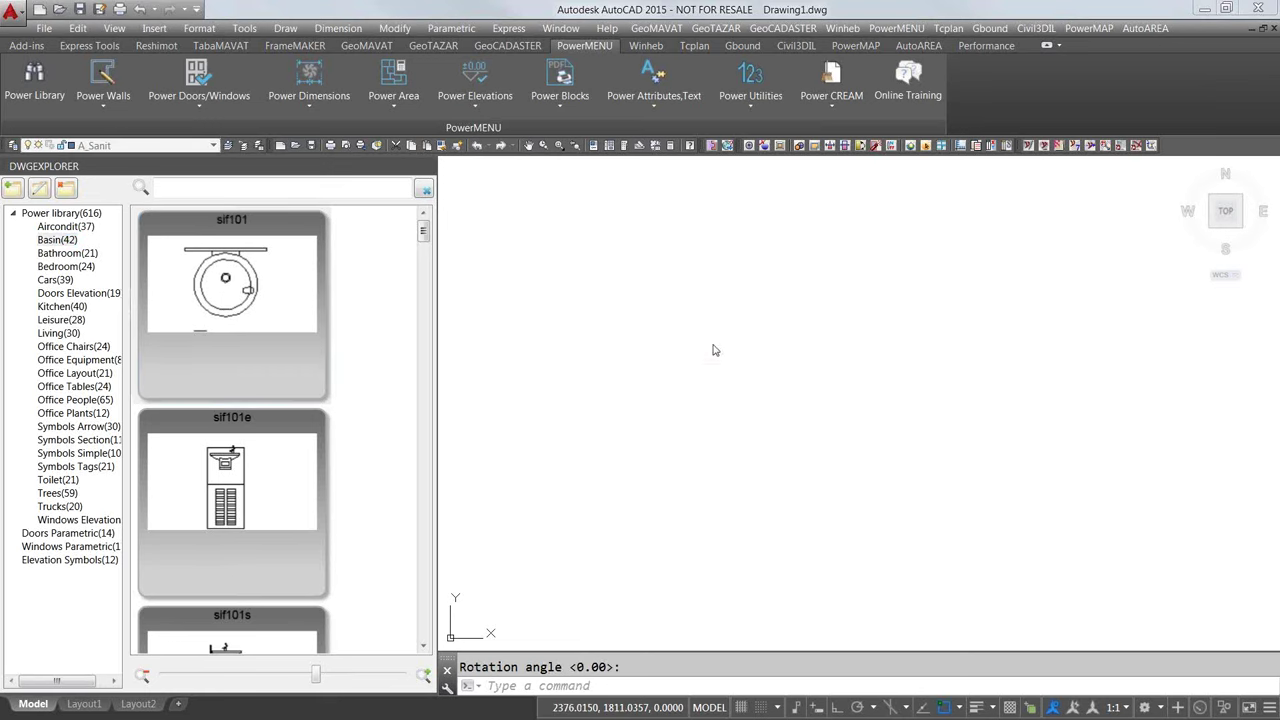
{"action": "left_click", "coordinate": [486, 486]}
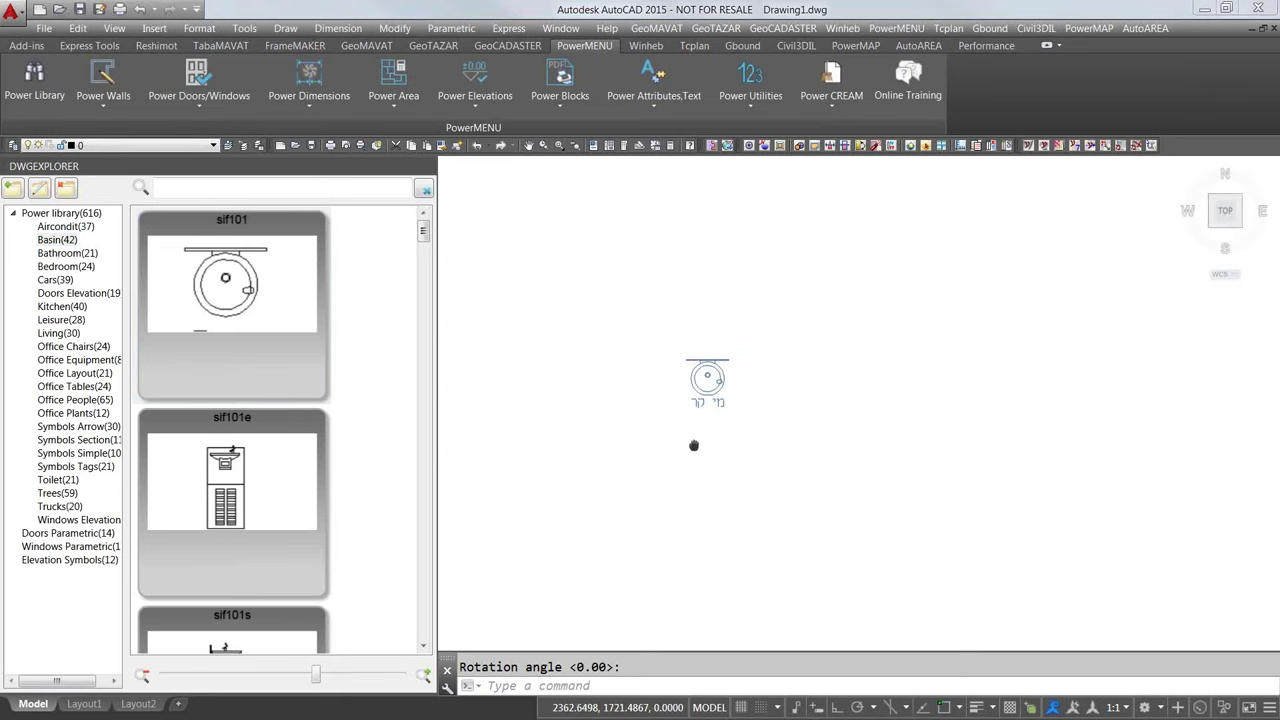
{"action": "scroll", "coordinate": [718, 407], "scroll_direction": "up", "scroll_amount": 2}
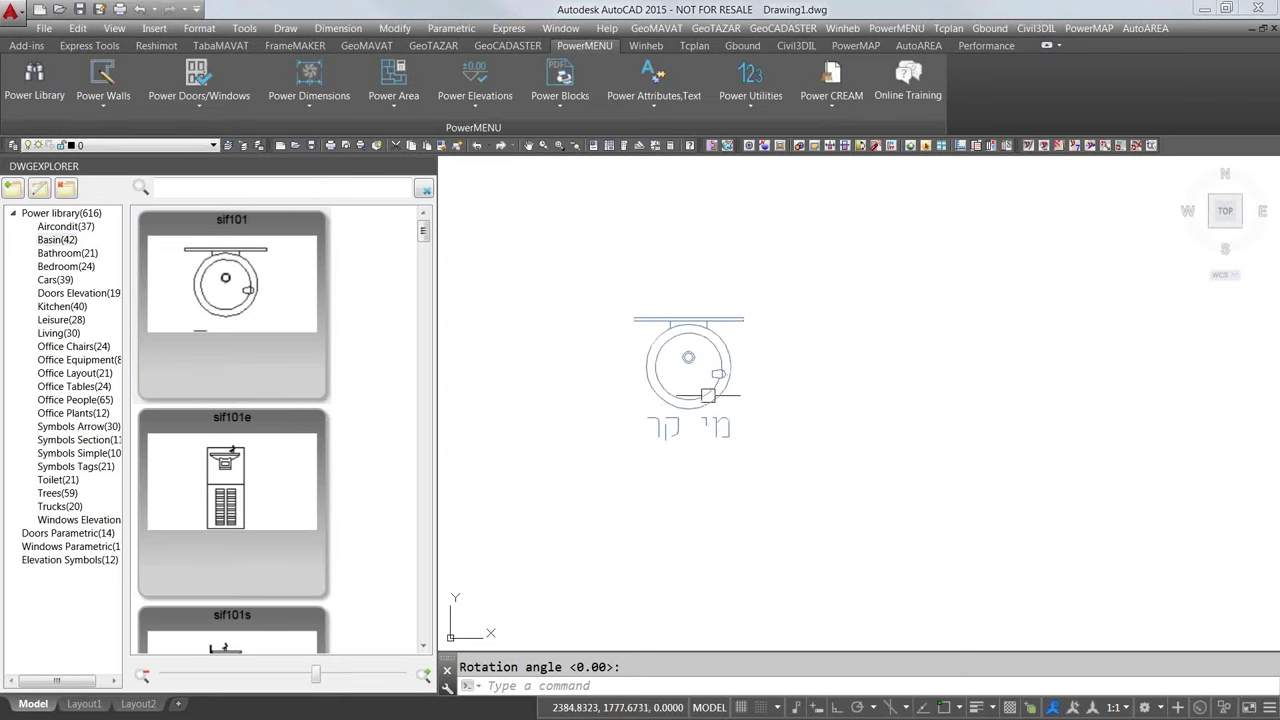
Step: Check the layer of the inserted basin block and erase the block from the drawing
{"action": "key", "text": "Return"}
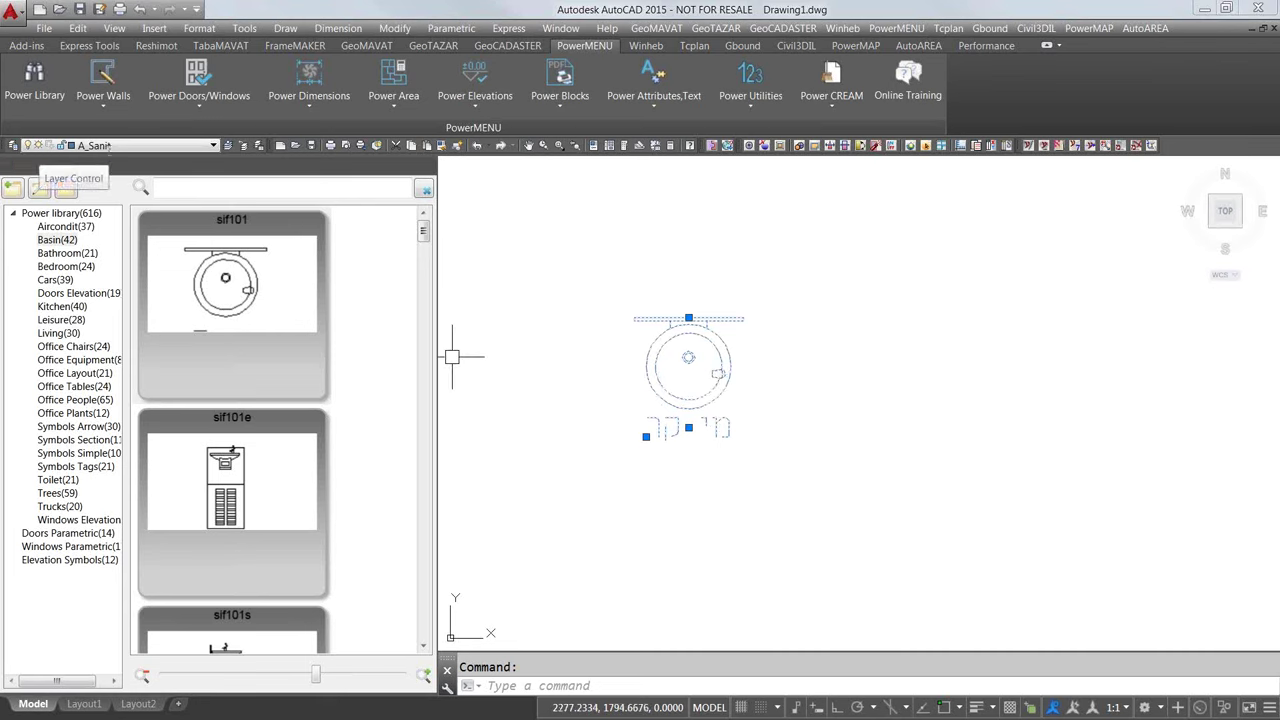
{"action": "key", "text": "Escape"}
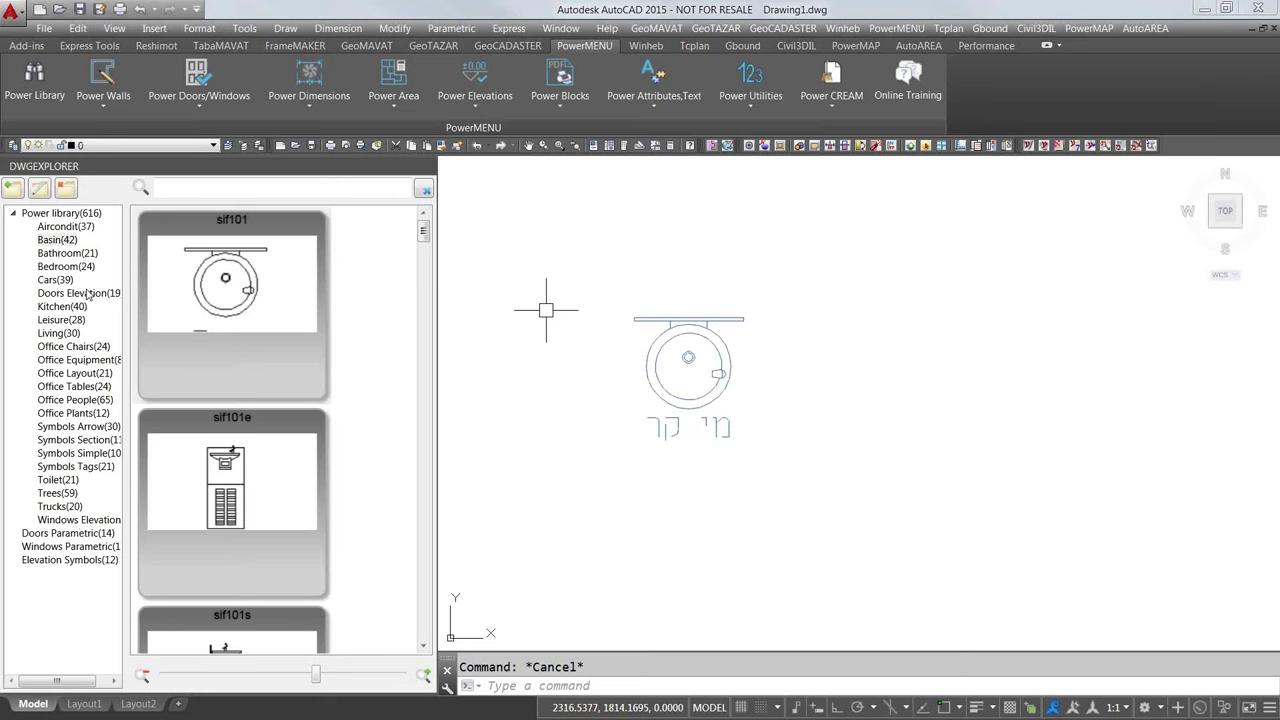
{"action": "left_click", "coordinate": [775, 294]}
{"action": "left_click", "coordinate": [608, 506]}
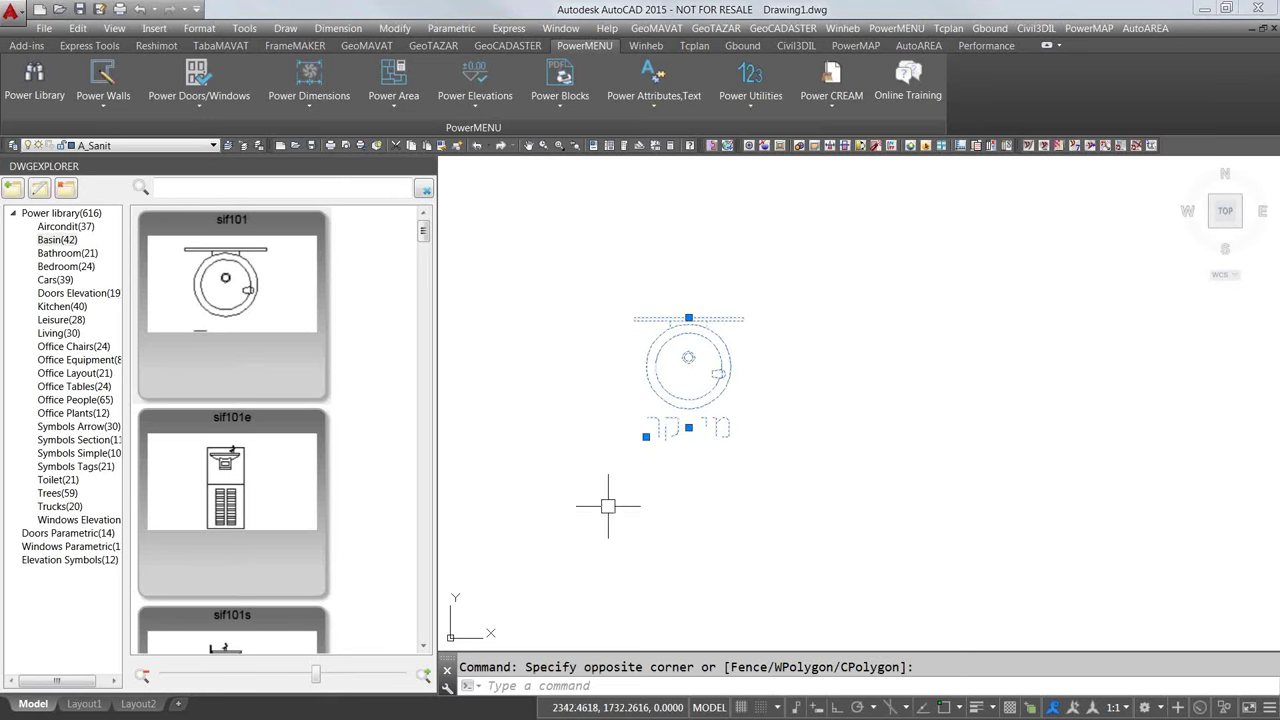
{"action": "key", "text": "Delete"}
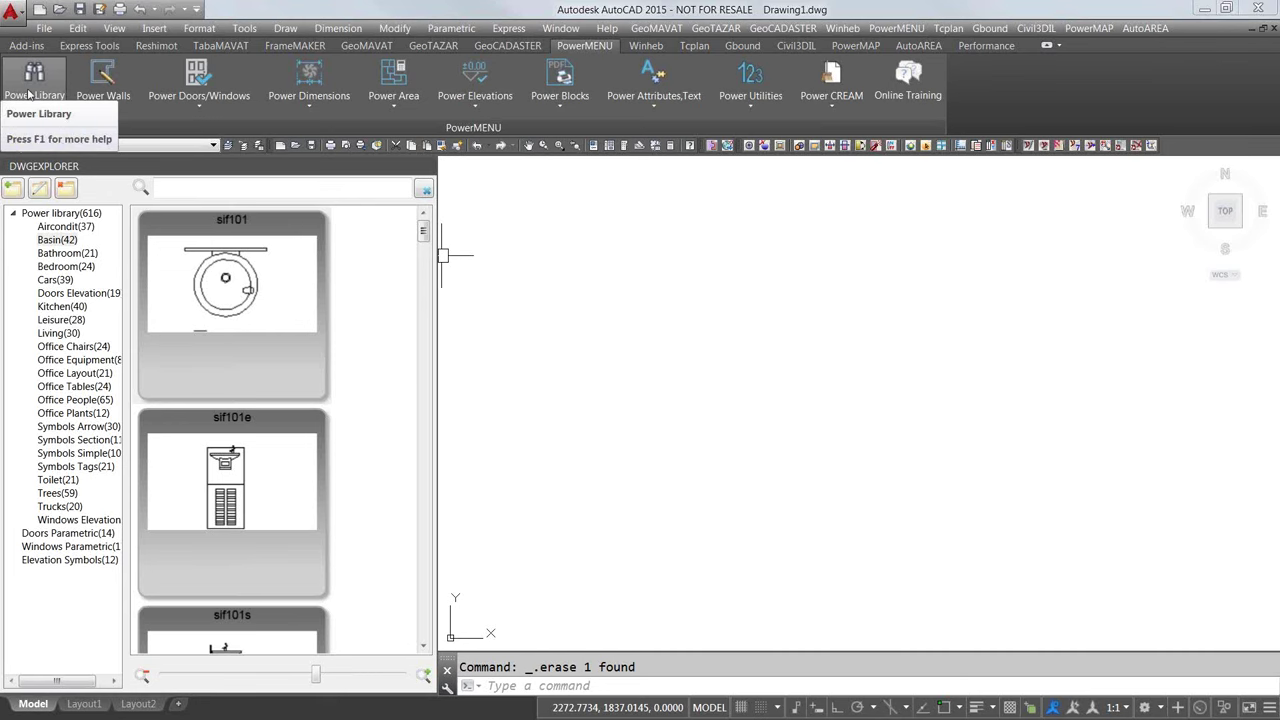
Step: Start adding a new block library and choose C:\0 my lib as its source folder
{"action": "left_click", "coordinate": [14, 190]}
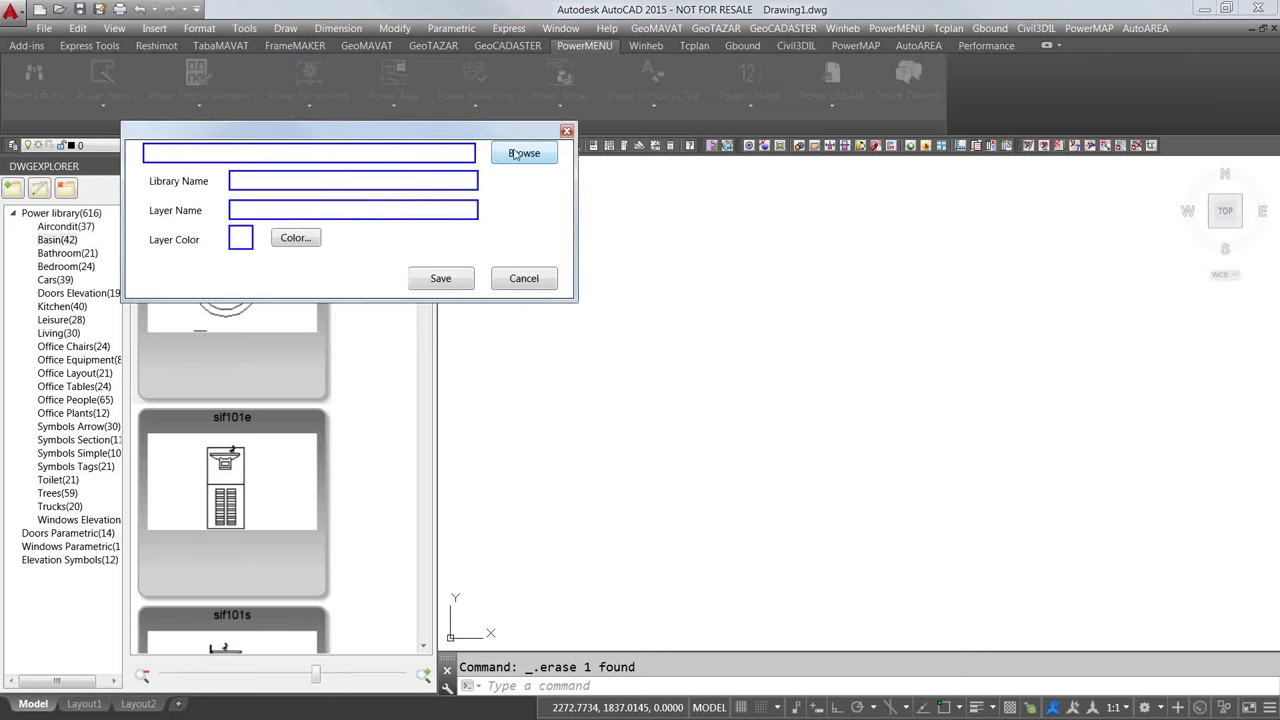
{"action": "left_click", "coordinate": [525, 156]}
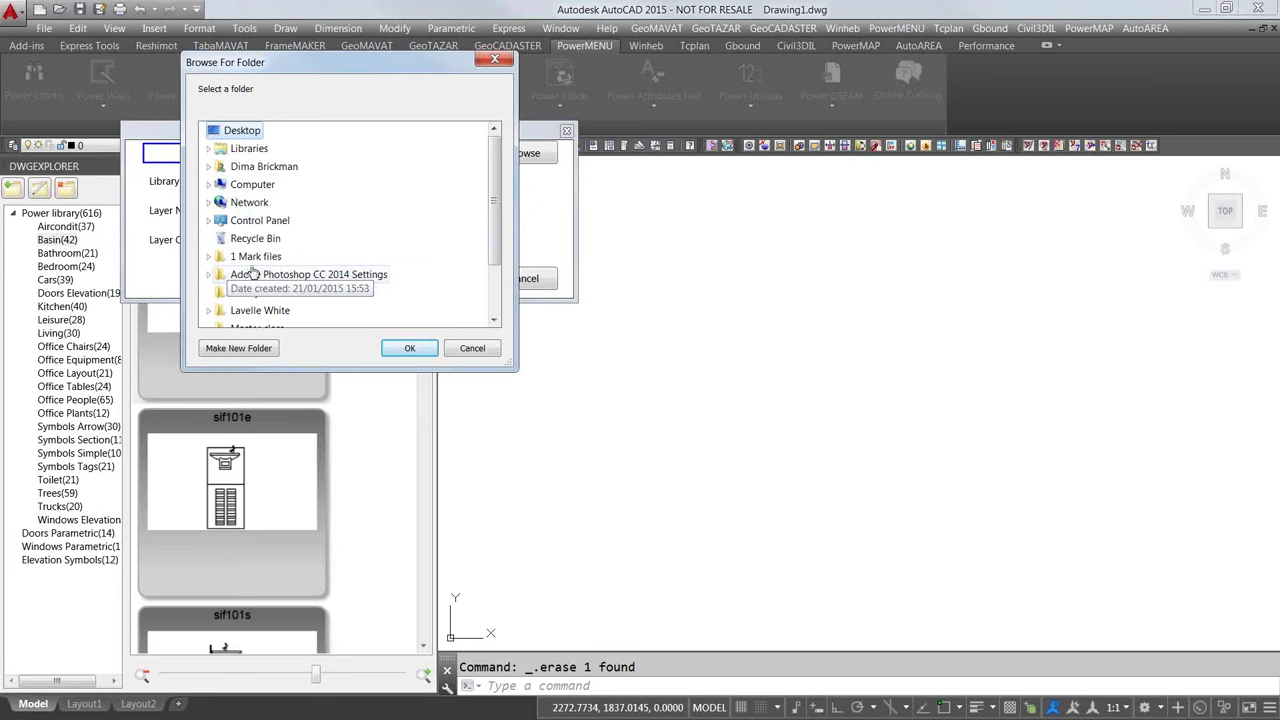
{"action": "mouse_move", "coordinate": [498, 256]}
{"action": "left_mouse_down"}
{"action": "mouse_move", "coordinate": [500, 320]}
{"action": "mouse_move", "coordinate": [497, 245]}
{"action": "left_mouse_up"}
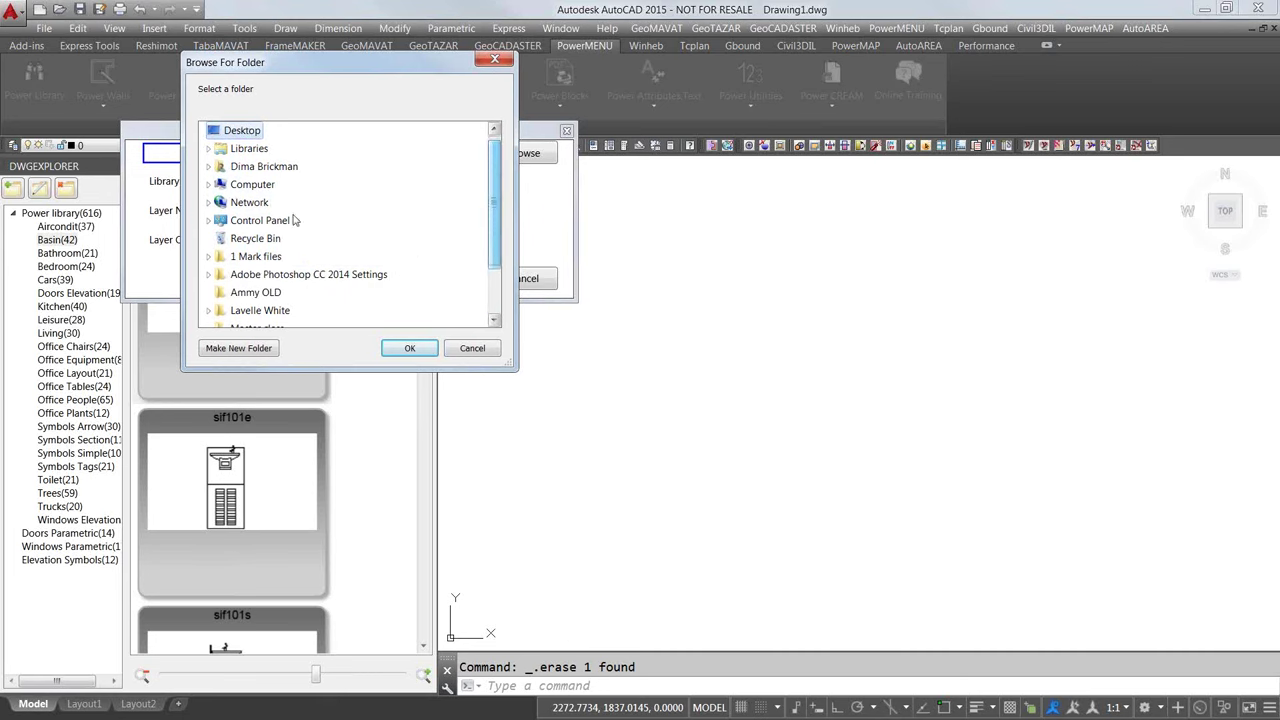
{"action": "left_click", "coordinate": [208, 186]}
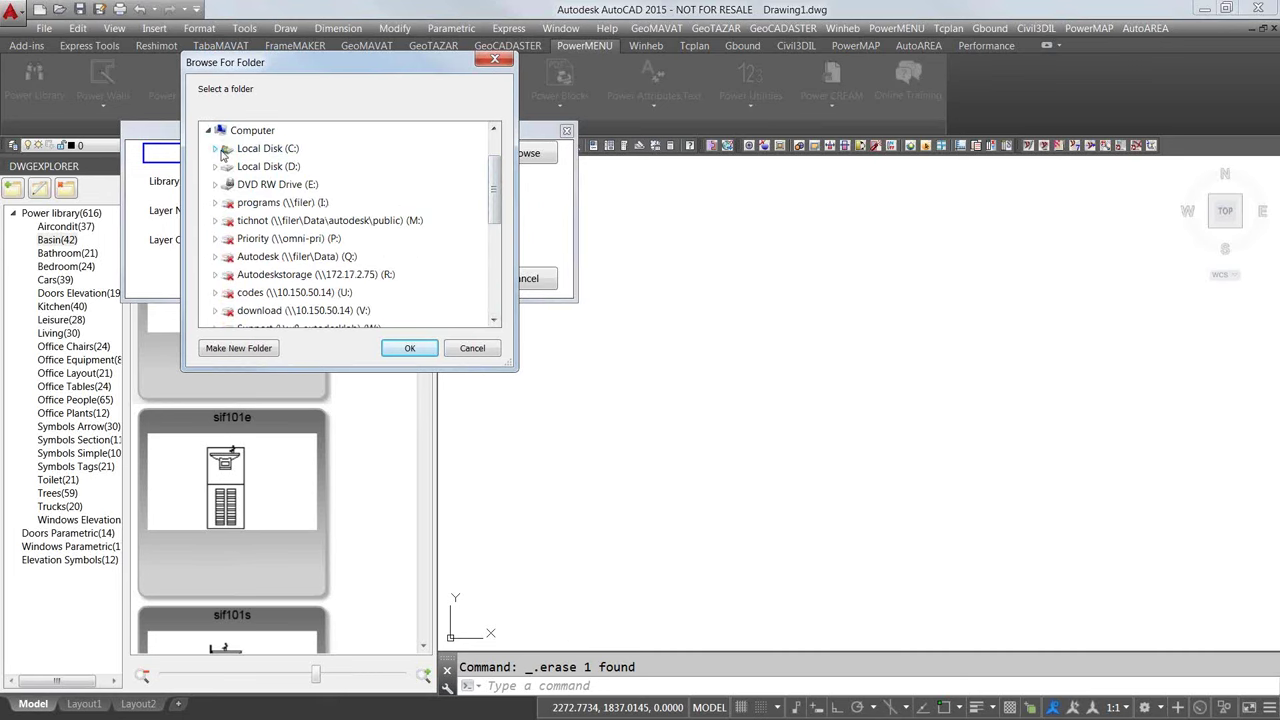
{"action": "left_click", "coordinate": [214, 148]}
{"action": "left_click_drag", "start_coordinate": [494, 152], "coordinate": [498, 174]}
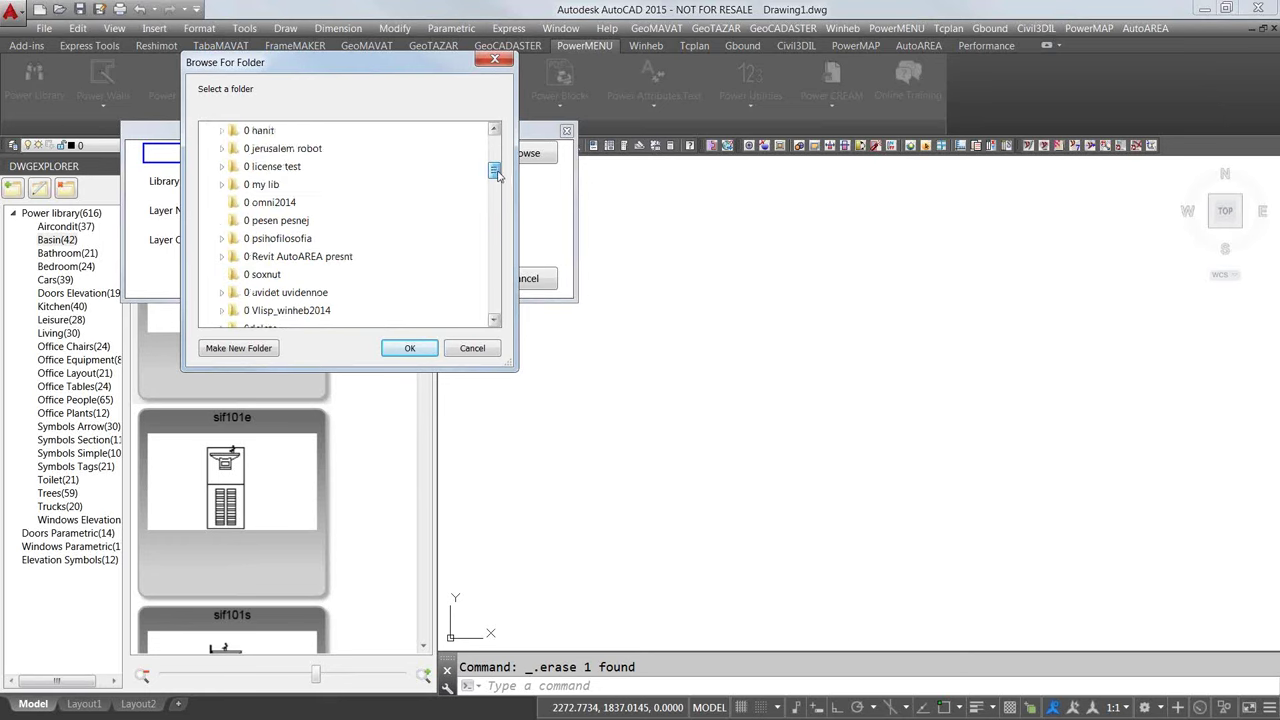
{"action": "left_click", "coordinate": [222, 187]}
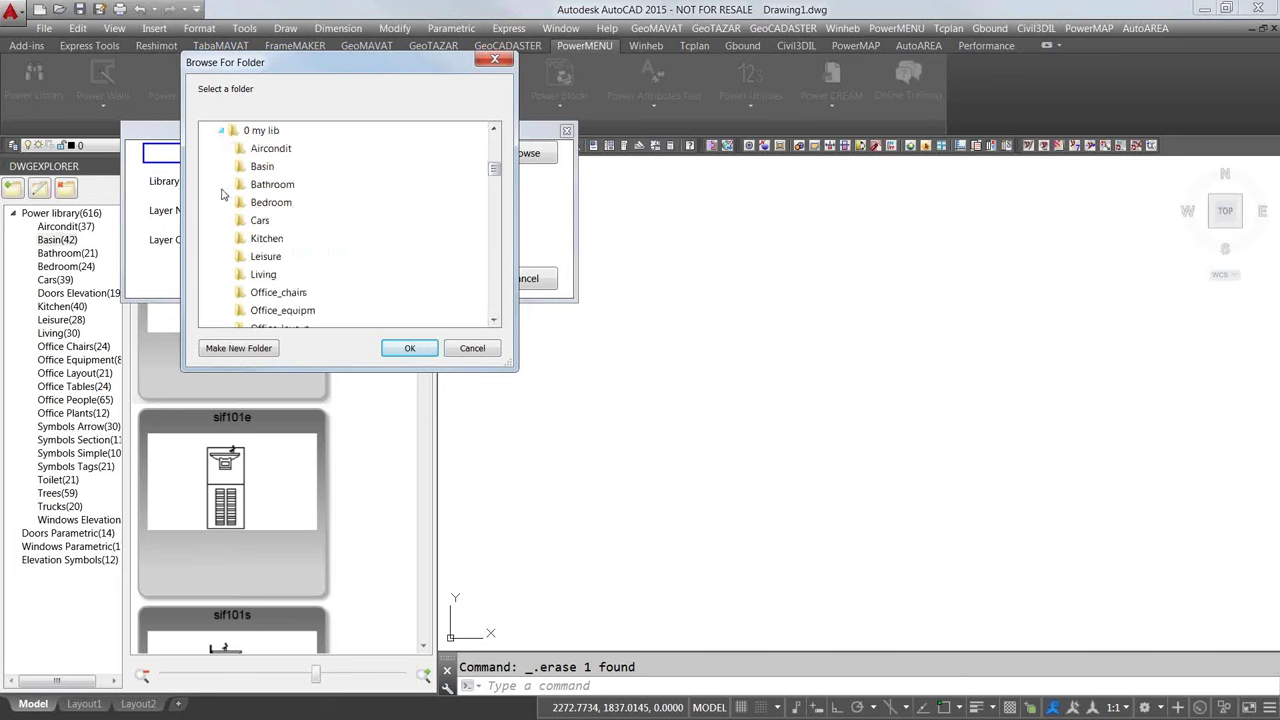
{"action": "left_click", "coordinate": [270, 135]}
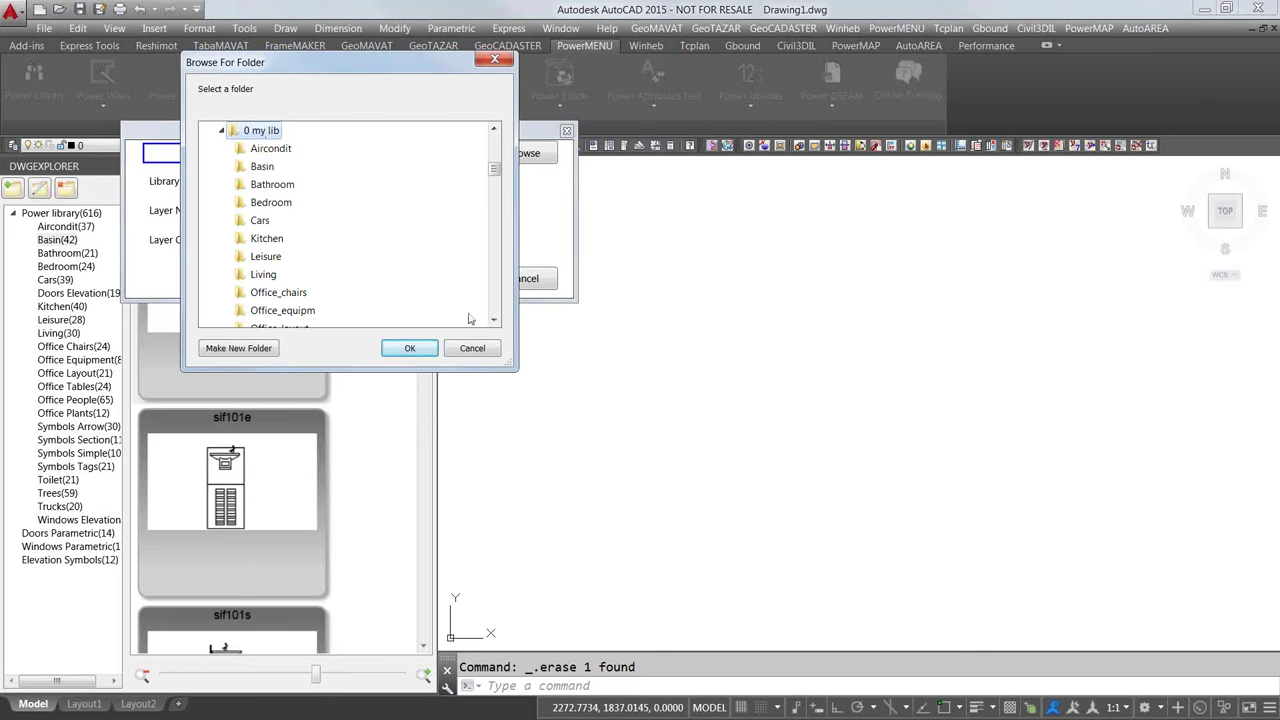
{"action": "left_click", "coordinate": [408, 350]}
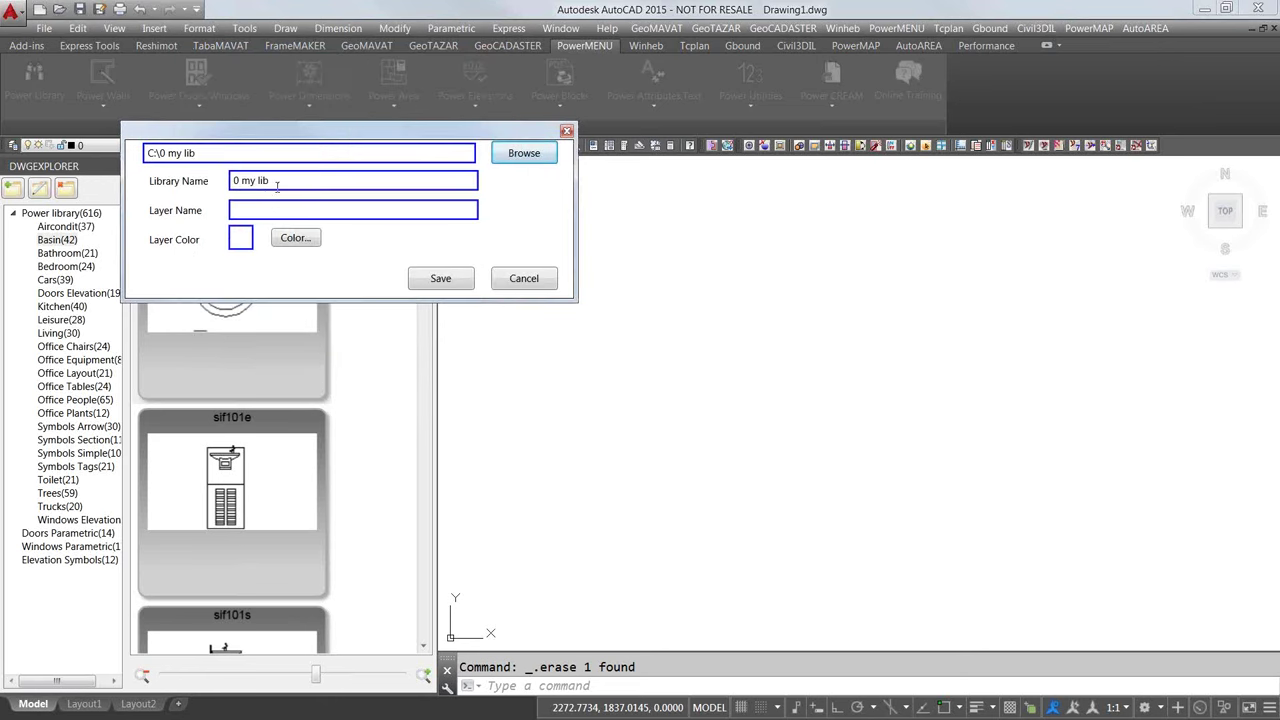
Step: Name the new library My library and enter a first name as its layer name
{"action": "left_click_drag", "start_coordinate": [285, 180], "coordinate": [229, 183]}
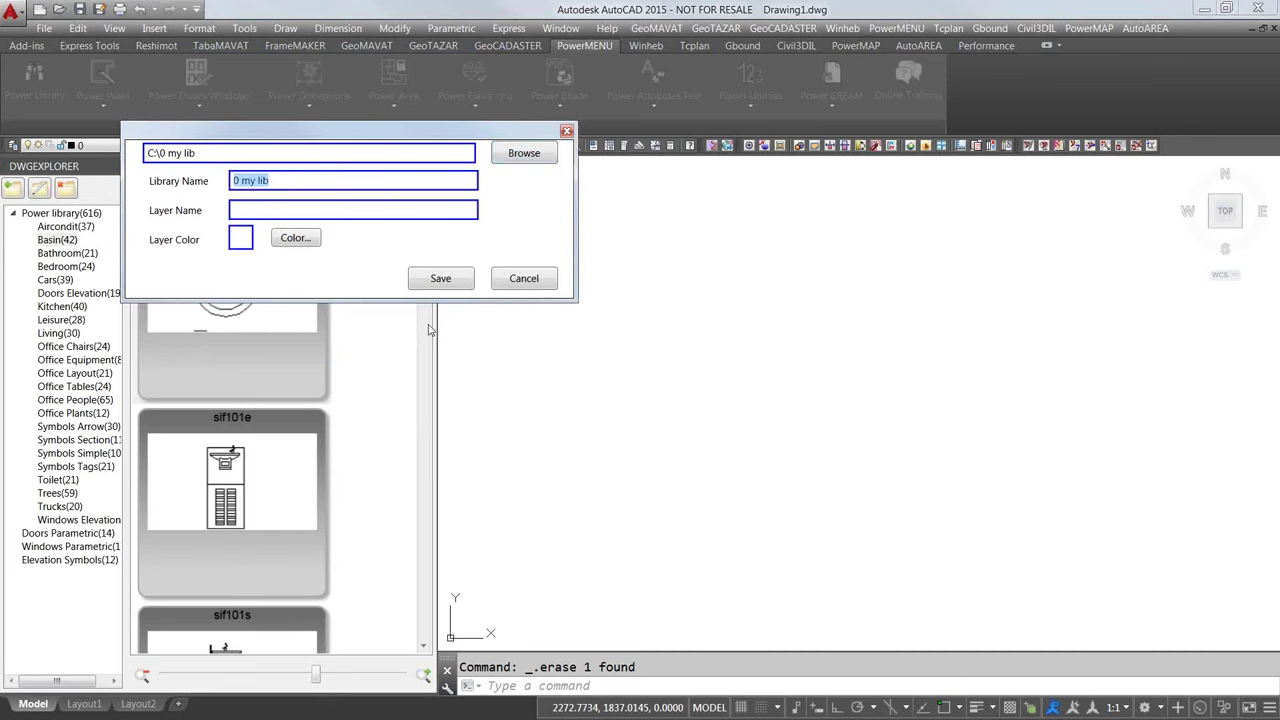
{"action": "type", "text": "My library"}
{"action": "left_click", "coordinate": [438, 210]}
{"action": "type", "text": "ma"}
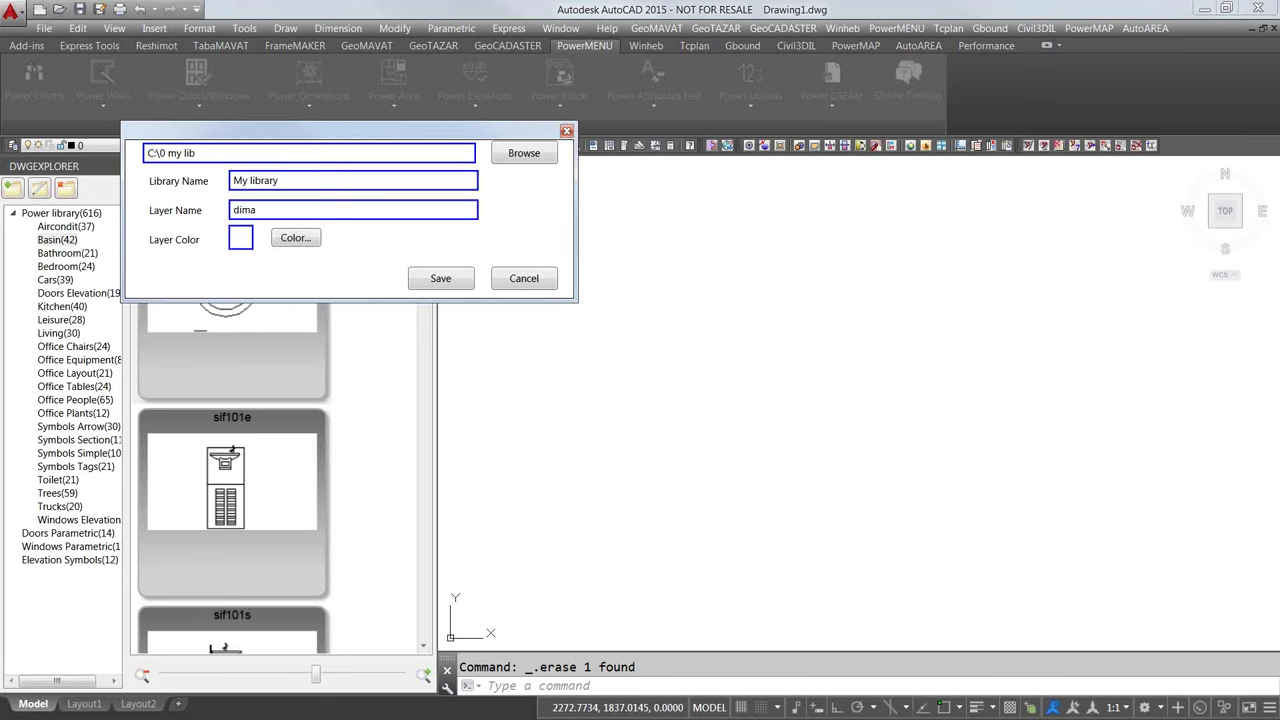
Step: Set the library's layer color to red, index color 1, and save the new library
{"action": "left_click", "coordinate": [300, 242]}
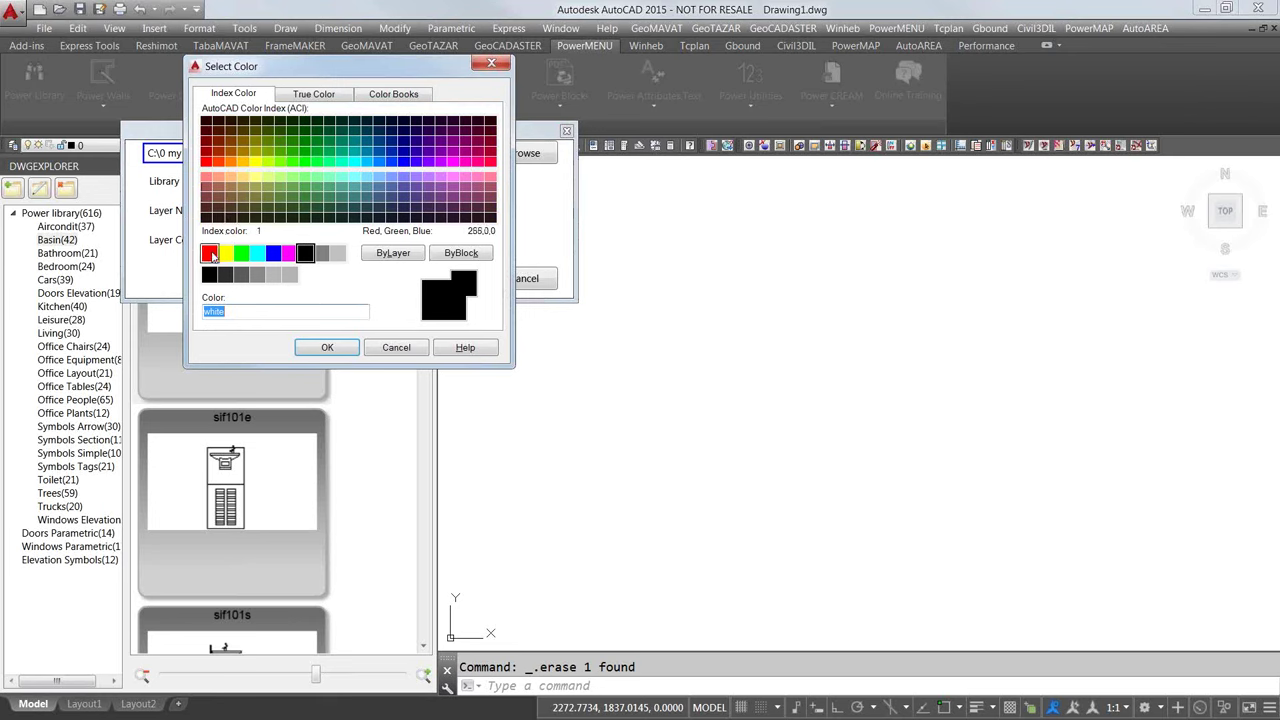
{"action": "left_click", "coordinate": [210, 253]}
{"action": "left_click", "coordinate": [335, 347]}
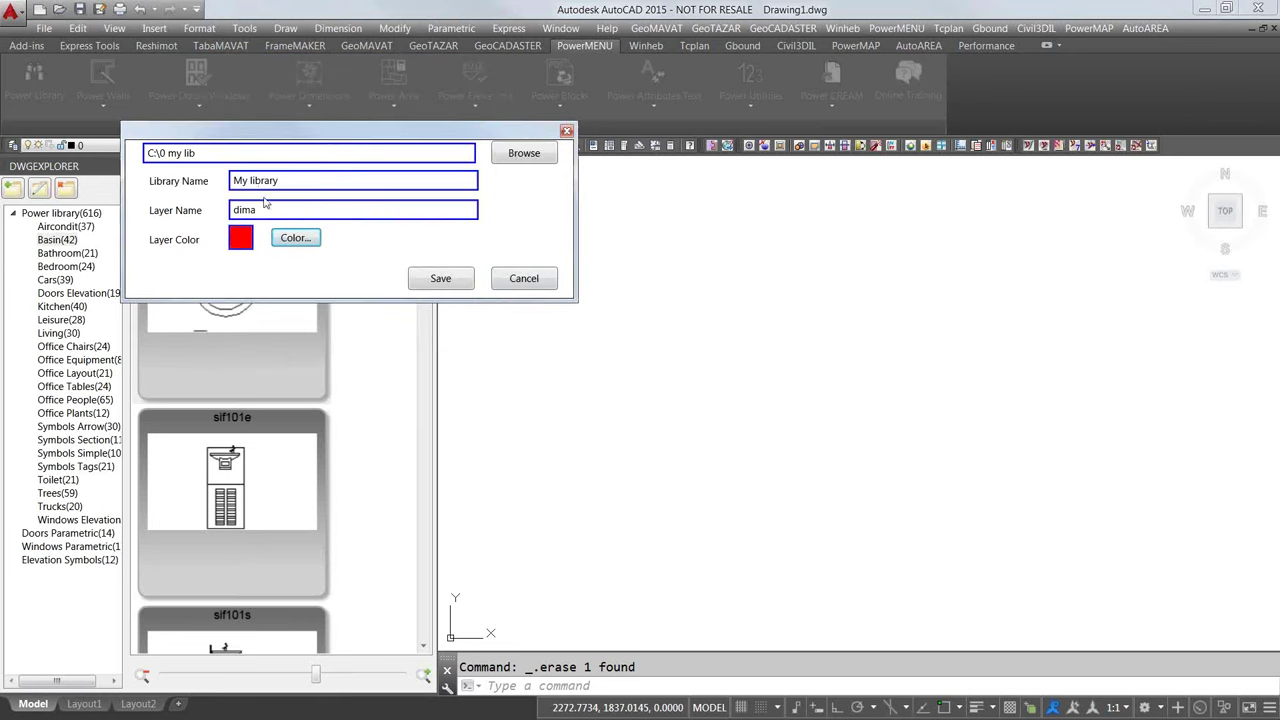
{"action": "left_click", "coordinate": [441, 279]}
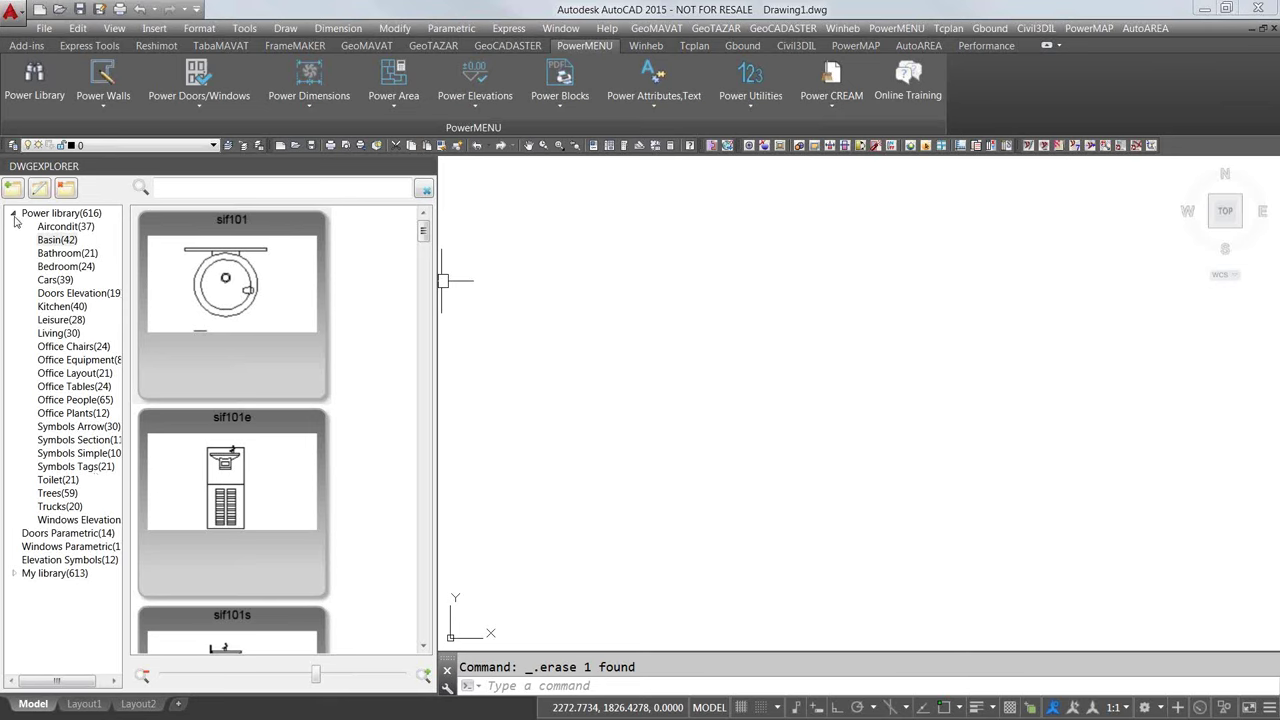
Step: Collapse Power library and examine the block categories in My library, including Kitchen, Living, Leisure, Office_equipm, Office_tables and Bedroom
{"action": "left_click", "coordinate": [14, 215]}
{"action": "left_click", "coordinate": [15, 268]}
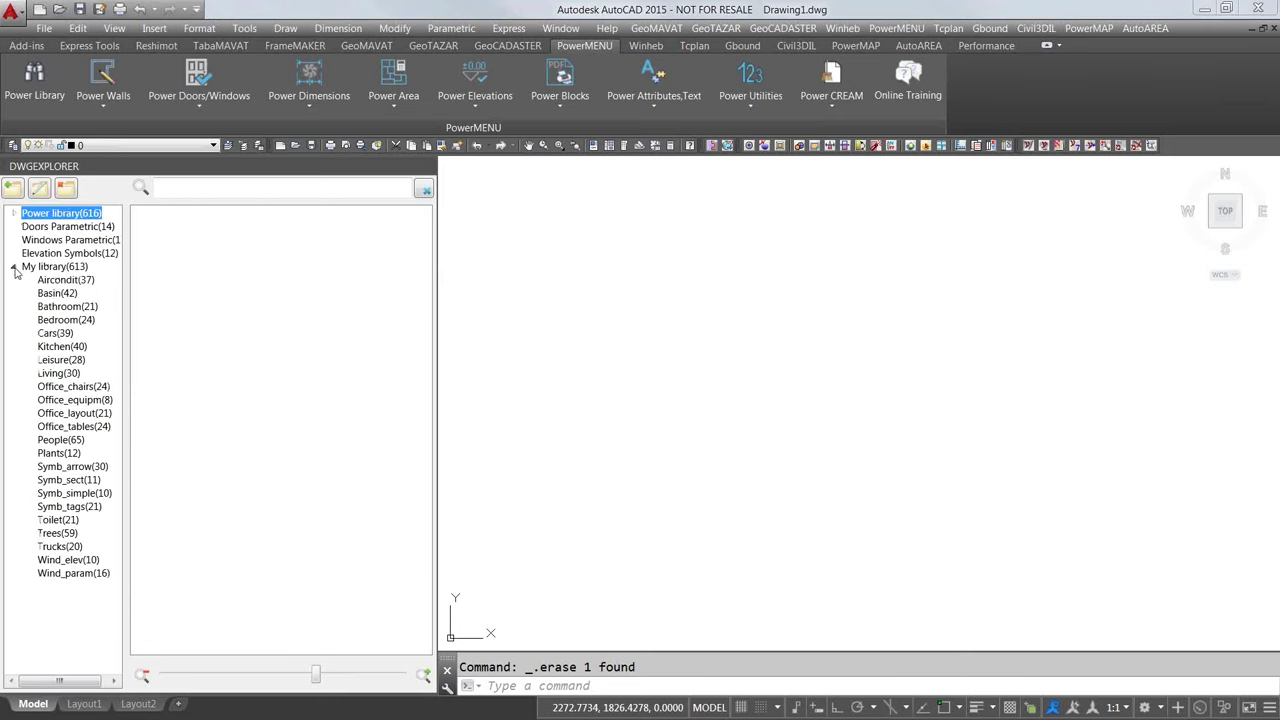
{"action": "left_click", "coordinate": [57, 282]}
{"action": "left_click", "coordinate": [77, 347]}
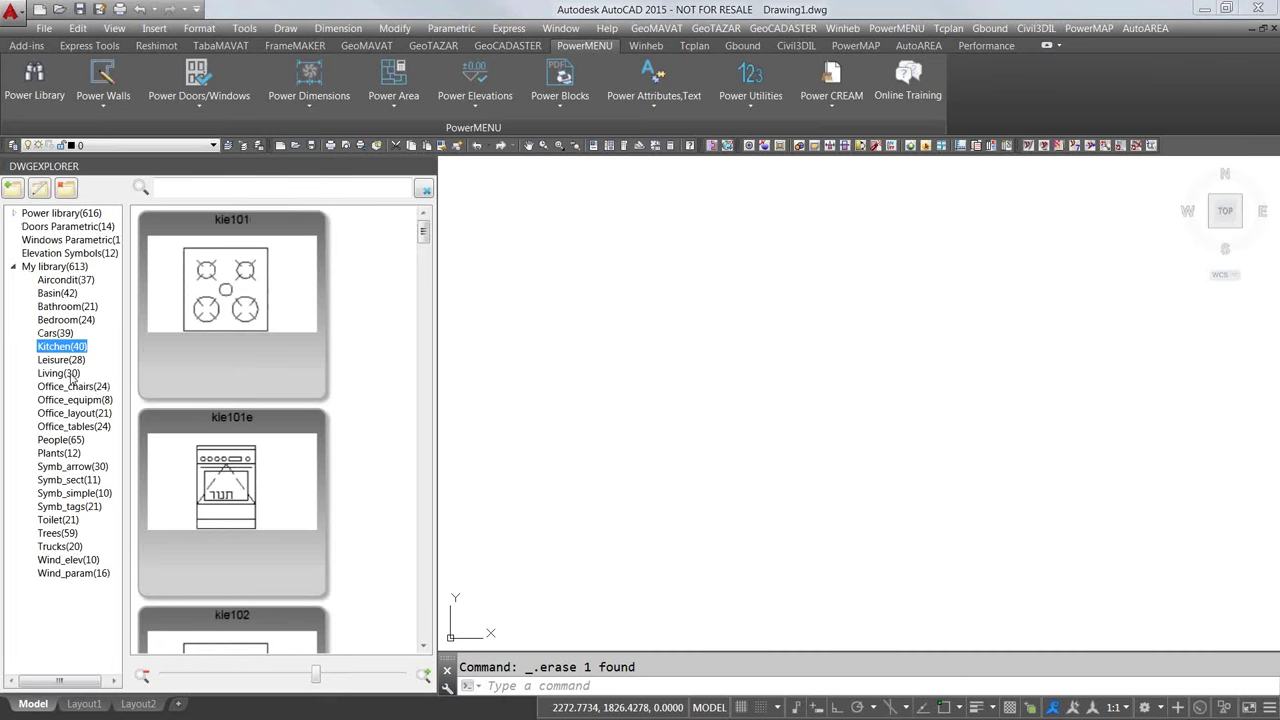
{"action": "left_click", "coordinate": [72, 376]}
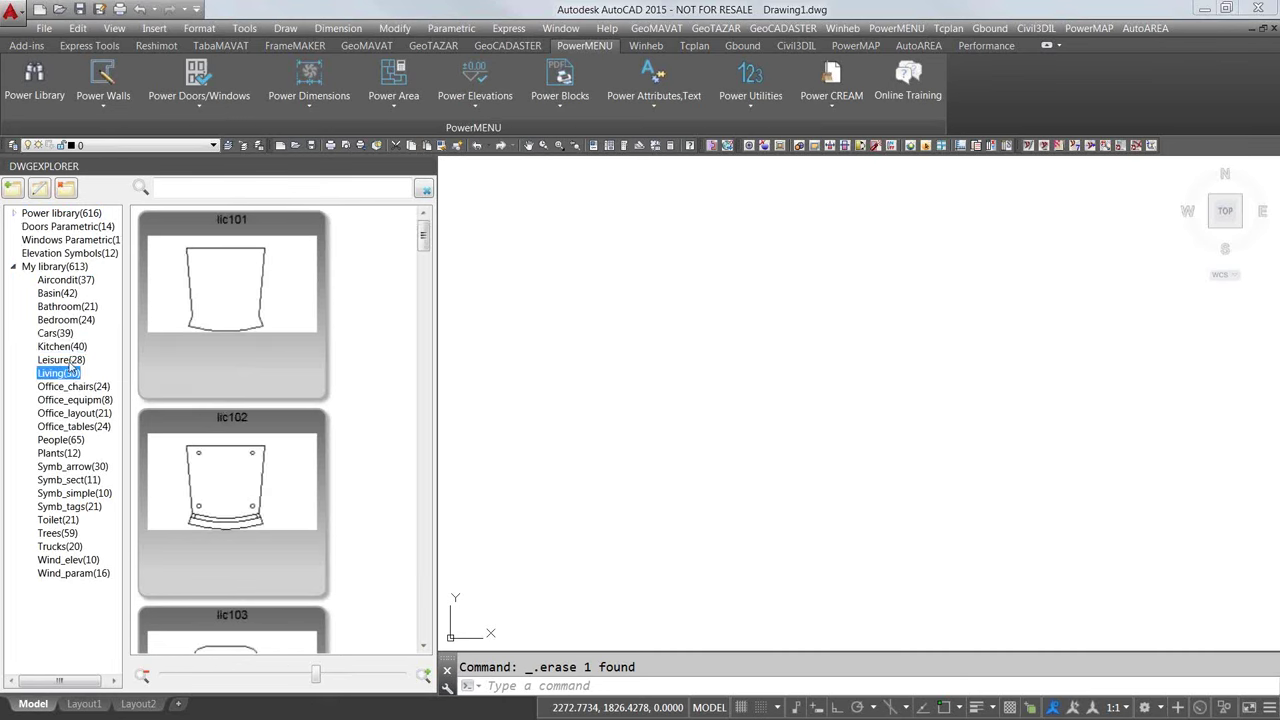
{"action": "left_click", "coordinate": [65, 360]}
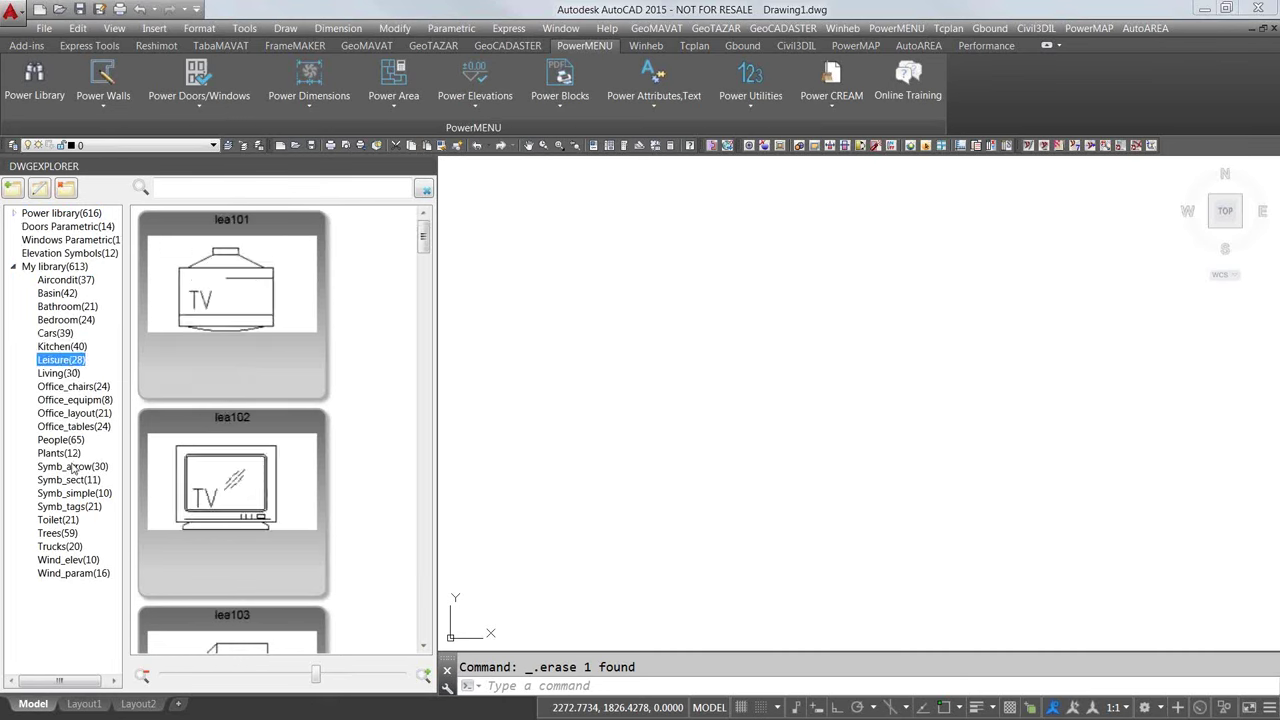
{"action": "left_click", "coordinate": [87, 402]}
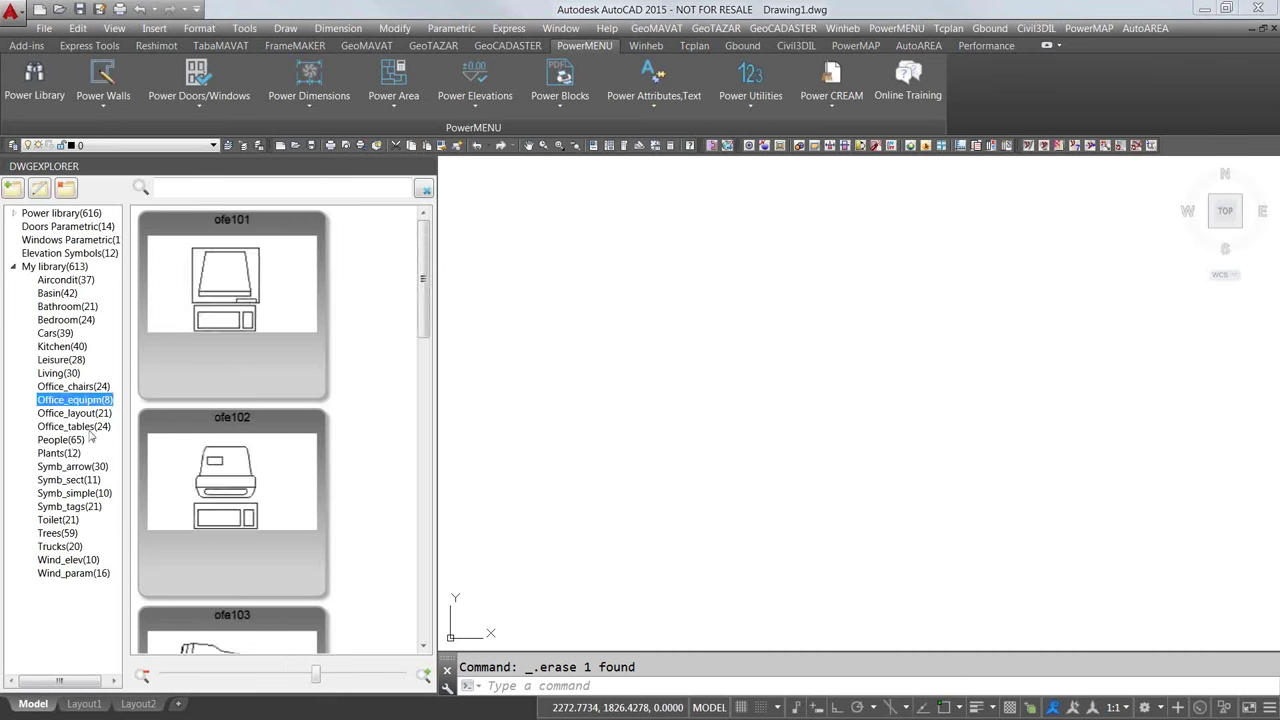
{"action": "left_click", "coordinate": [89, 428]}
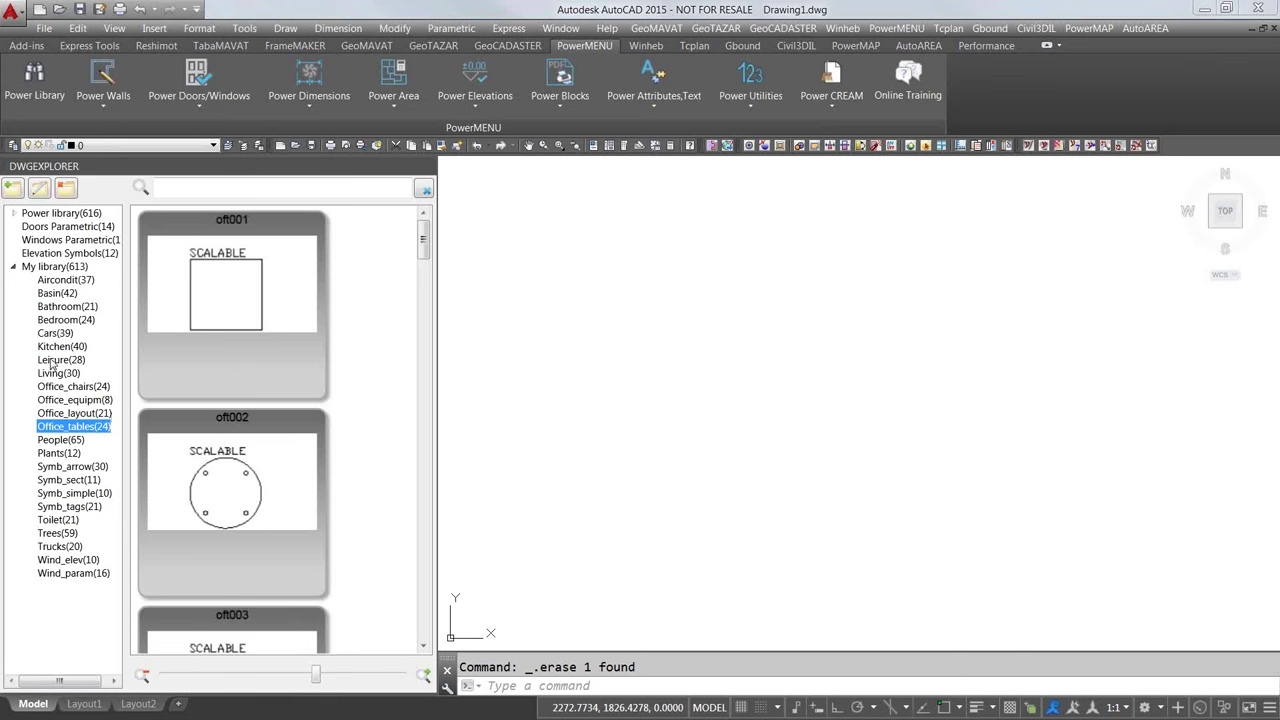
{"action": "left_click", "coordinate": [57, 321]}
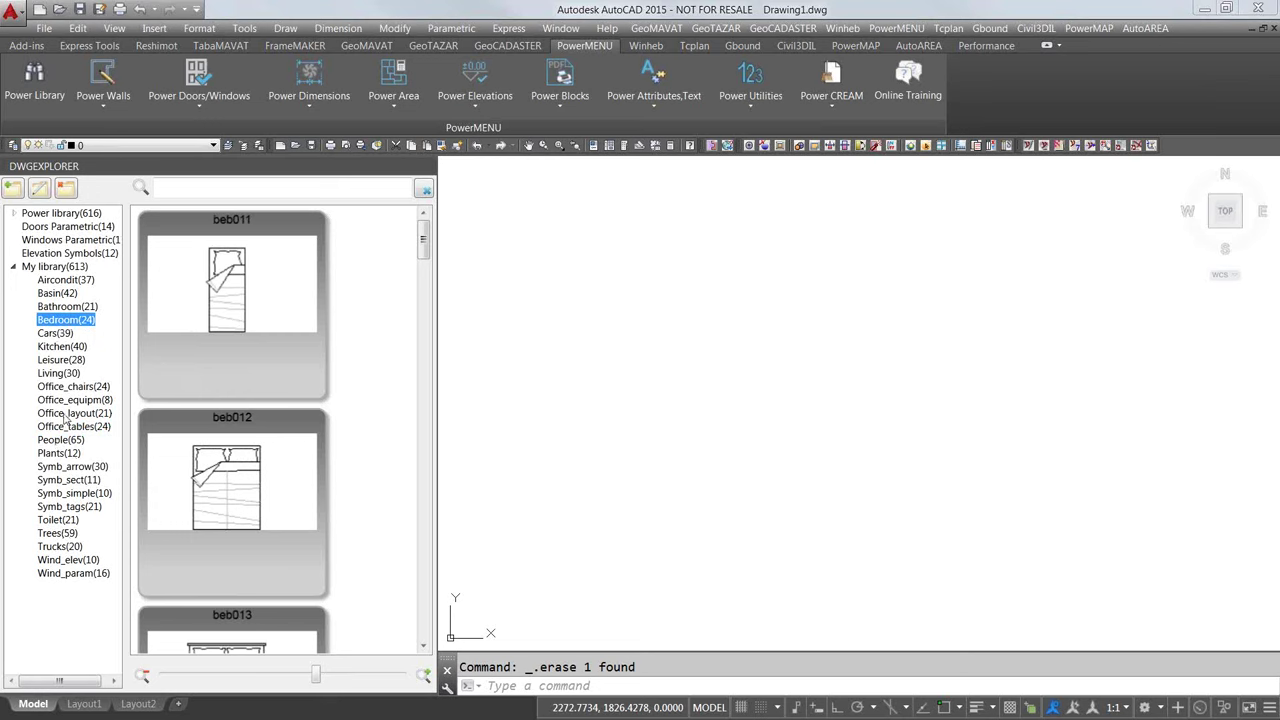
Step: Shrink the previews of My library's Kitchen category and insert the kie103e microwave block into the drawing at the default rotation
{"action": "left_click", "coordinate": [60, 348]}
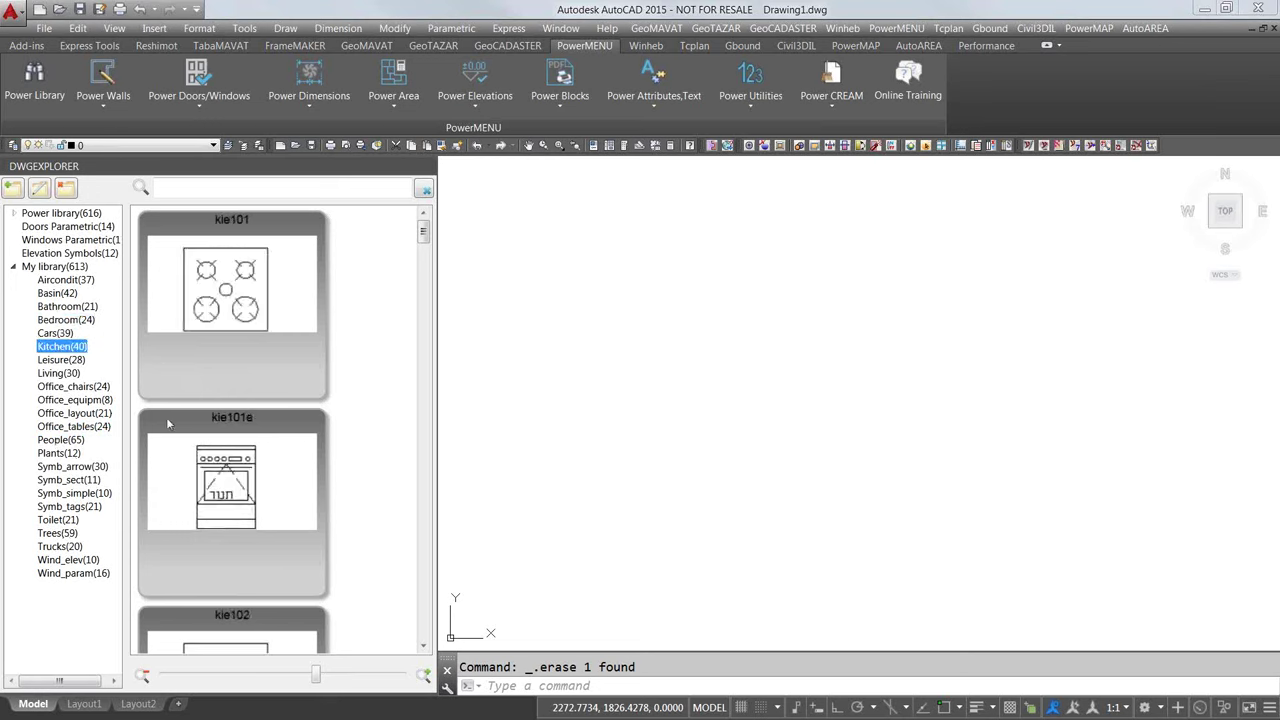
{"action": "left_click_drag", "start_coordinate": [317, 680], "coordinate": [225, 680]}
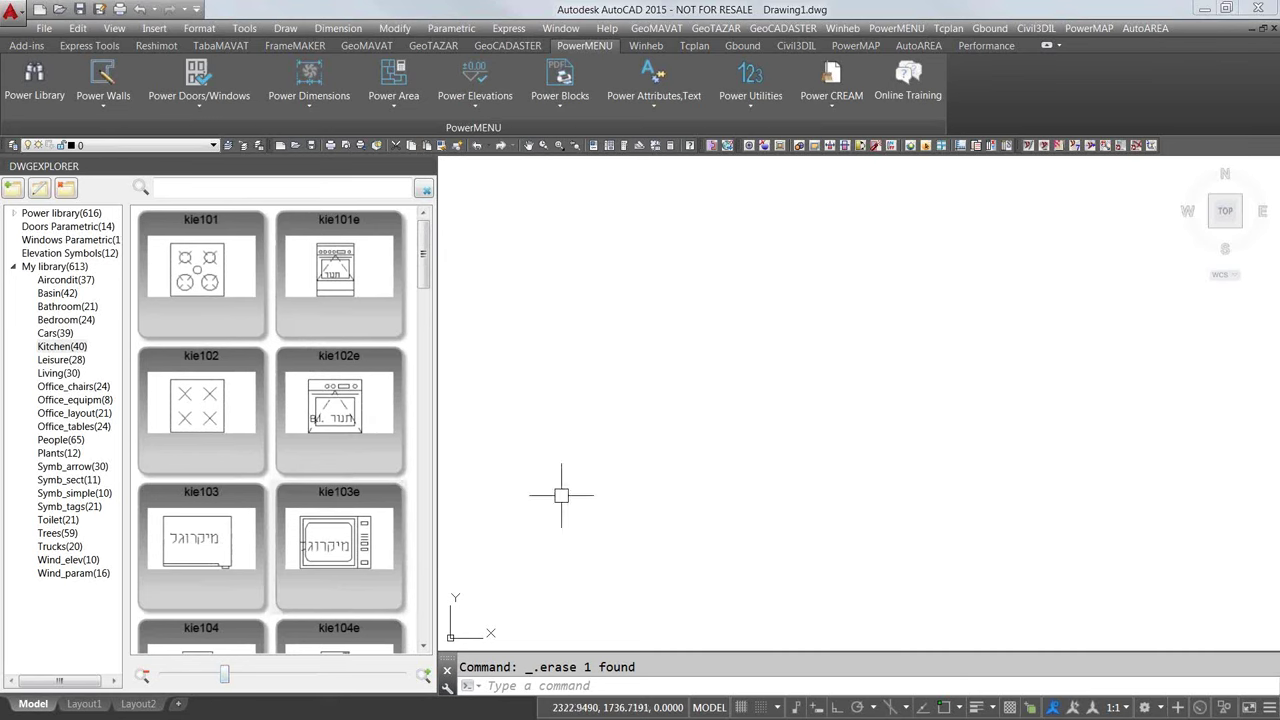
{"action": "left_click", "coordinate": [337, 558]}
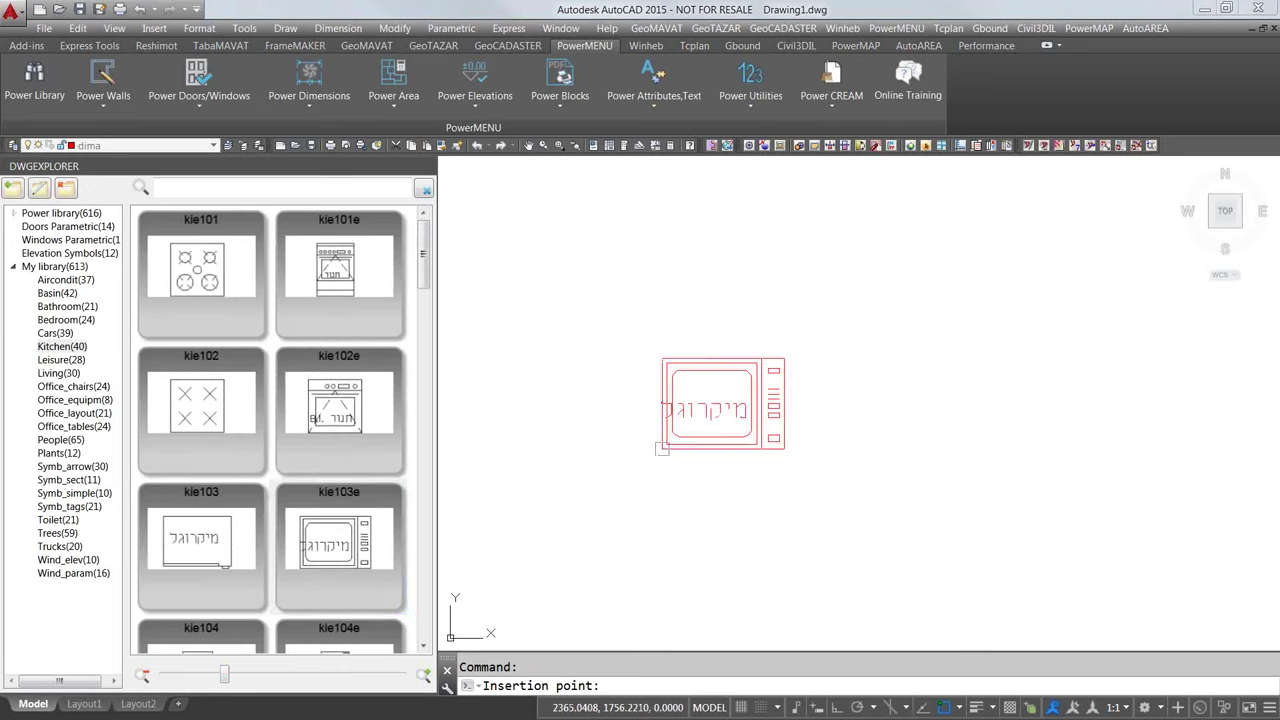
{"action": "left_click", "coordinate": [661, 448]}
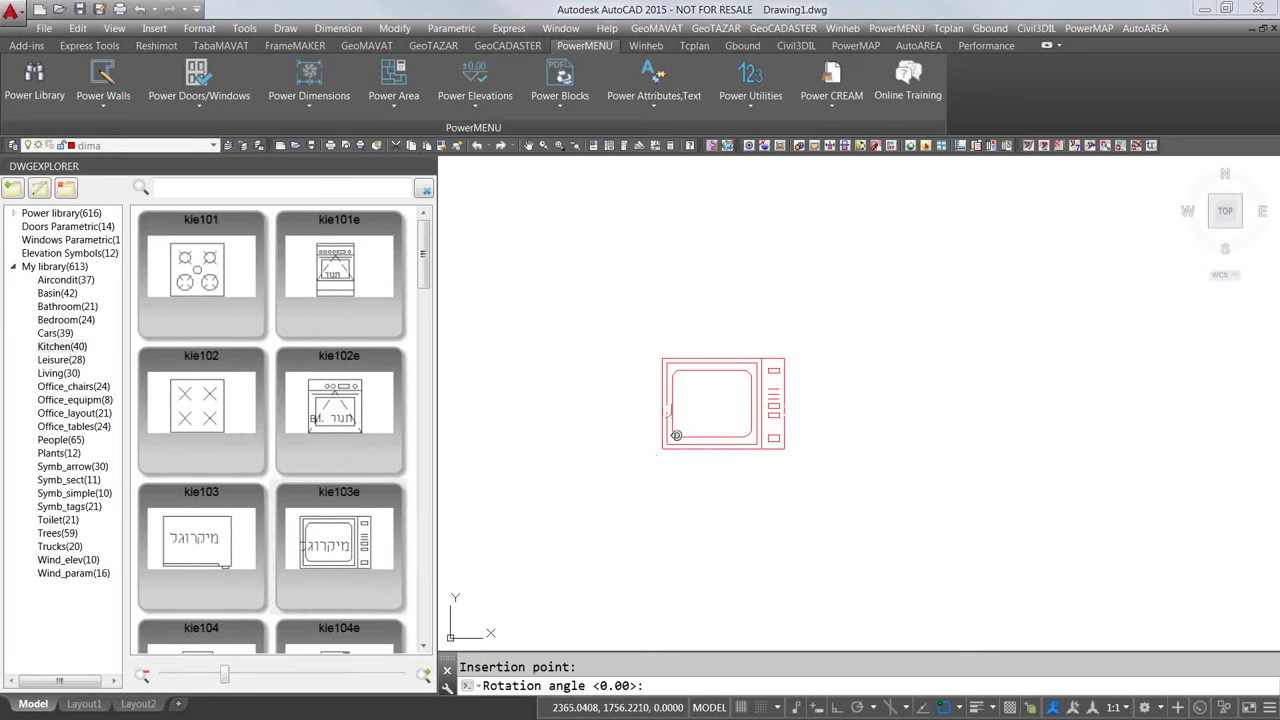
{"action": "left_click", "coordinate": [661, 448]}
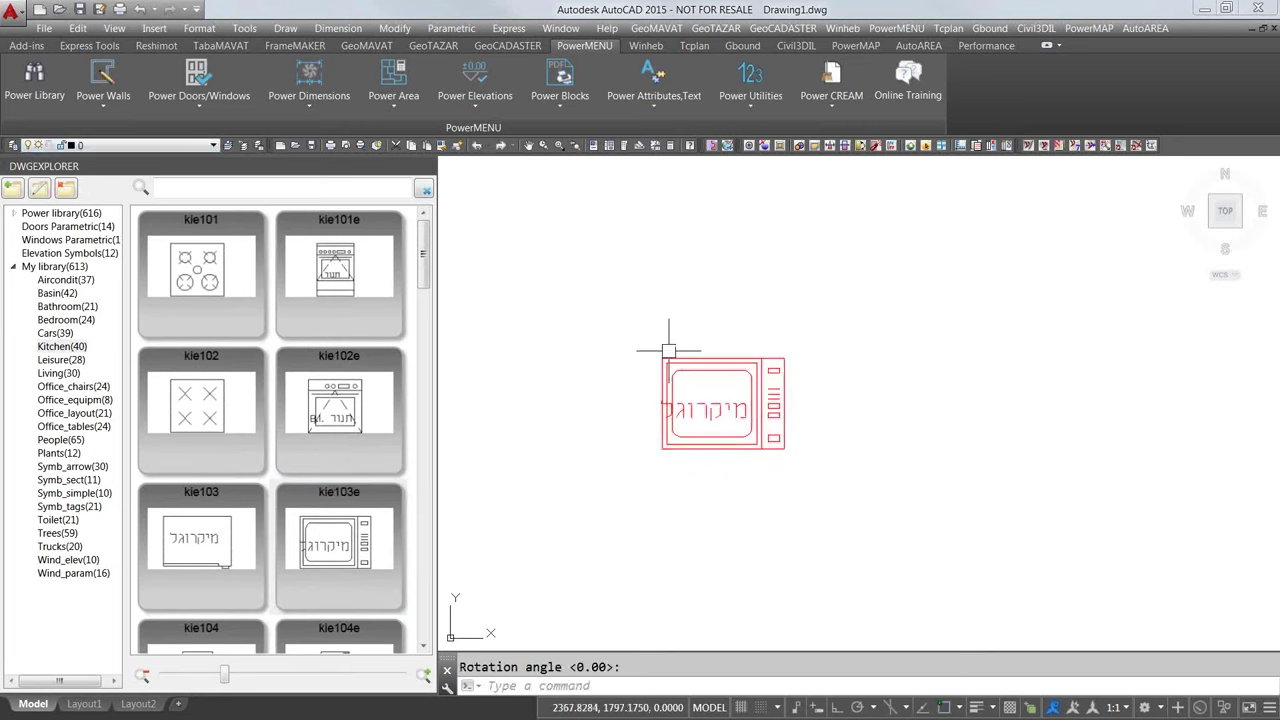
Step: Check which layer the inserted microwave block is on
{"action": "left_click", "coordinate": [672, 356]}
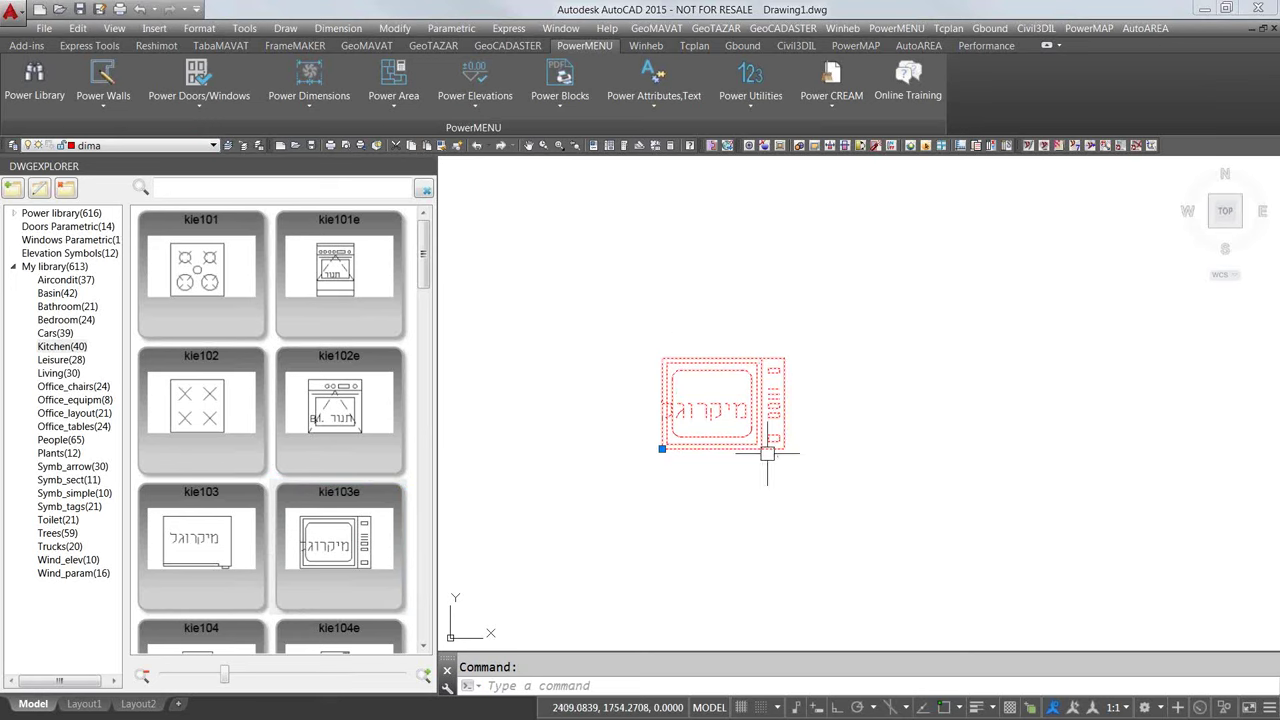
{"action": "key", "text": "Escape"}
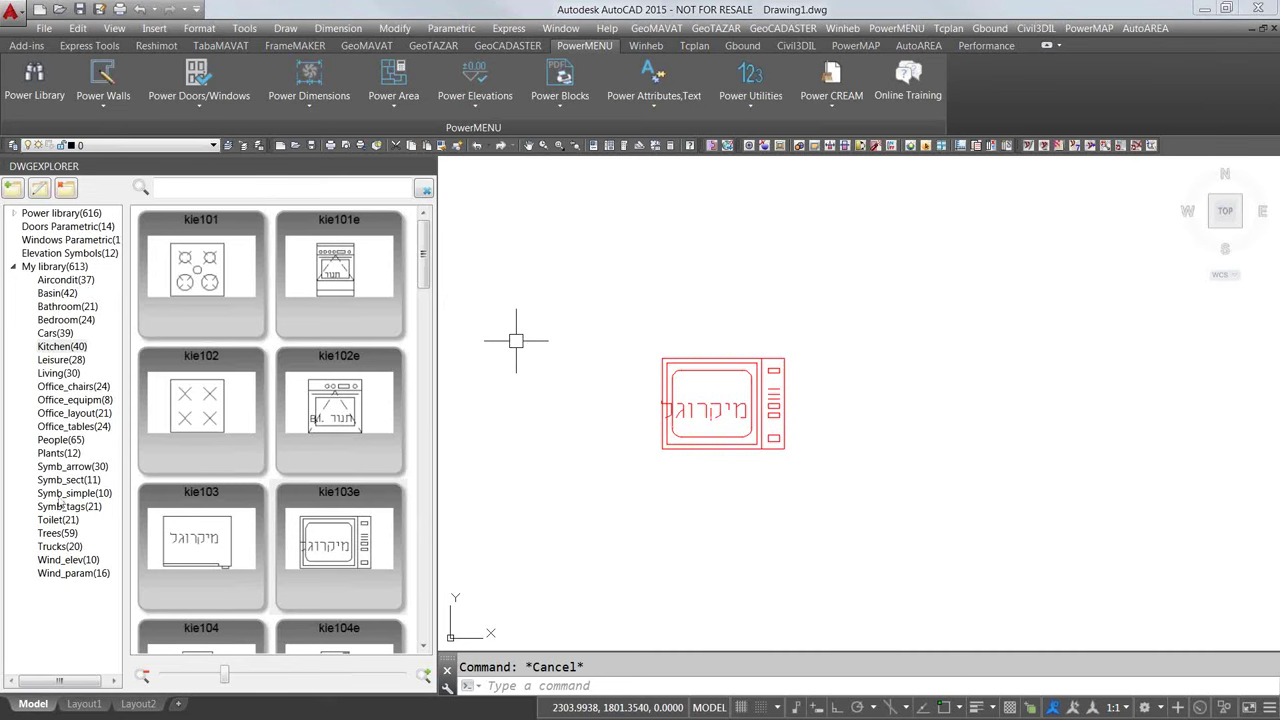
Step: Open My library's Cars category for editing and set its layer name to cars
{"action": "left_click", "coordinate": [48, 337]}
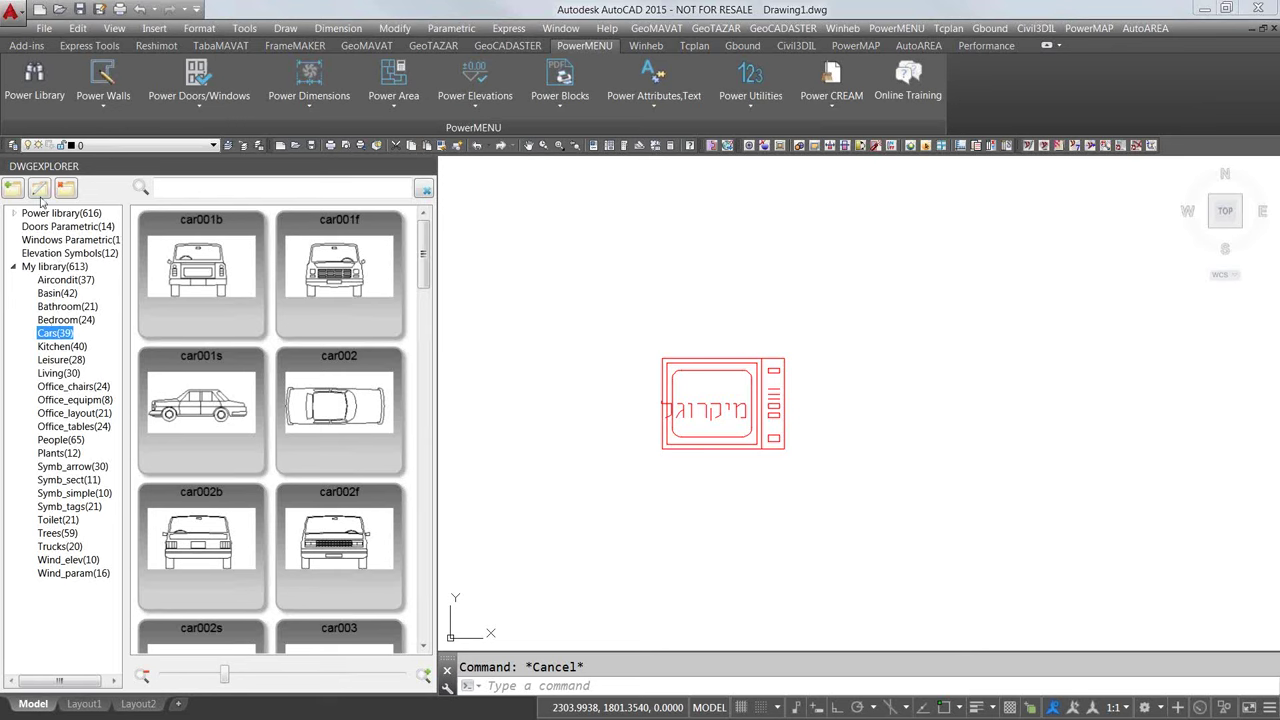
{"action": "right_click", "coordinate": [53, 340]}
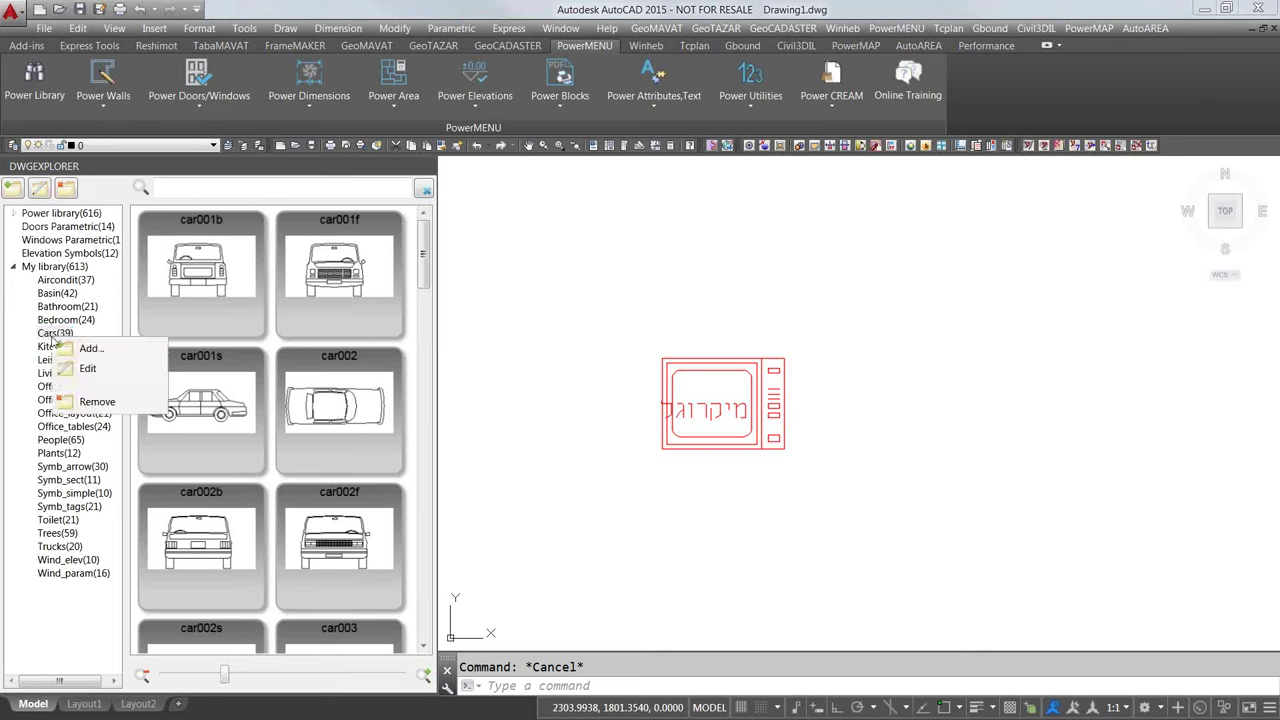
{"action": "left_click", "coordinate": [86, 369]}
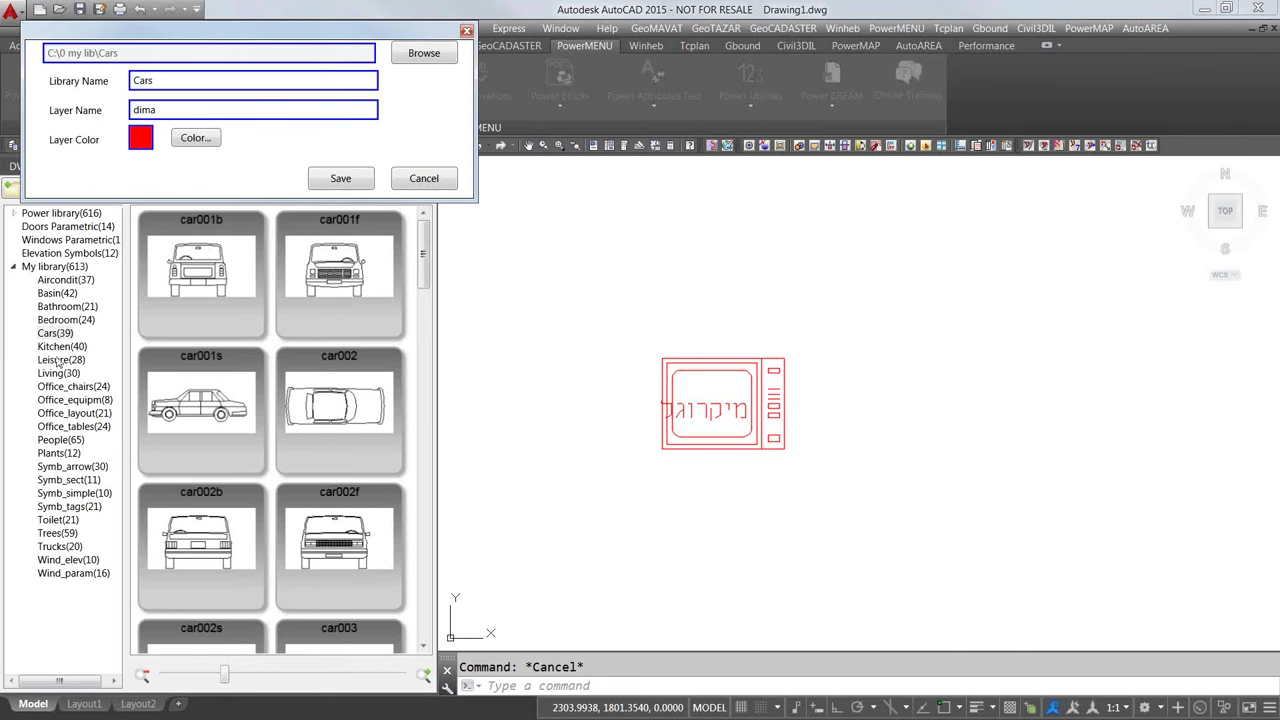
{"action": "left_click_drag", "start_coordinate": [166, 109], "coordinate": [120, 117]}
{"action": "type", "text": "cars"}
Step: Set the Cars category's layer color to green and save the category settings
{"action": "left_click", "coordinate": [196, 139]}
{"action": "left_click", "coordinate": [241, 253]}
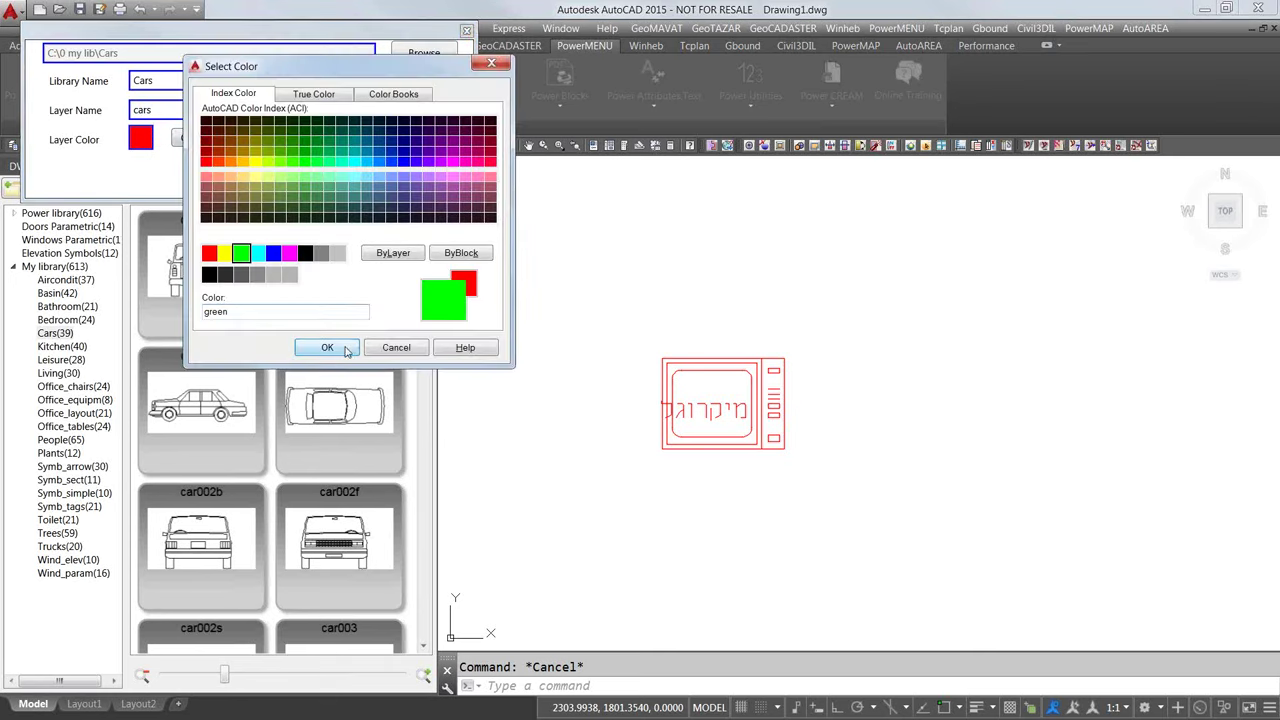
{"action": "left_click", "coordinate": [327, 348]}
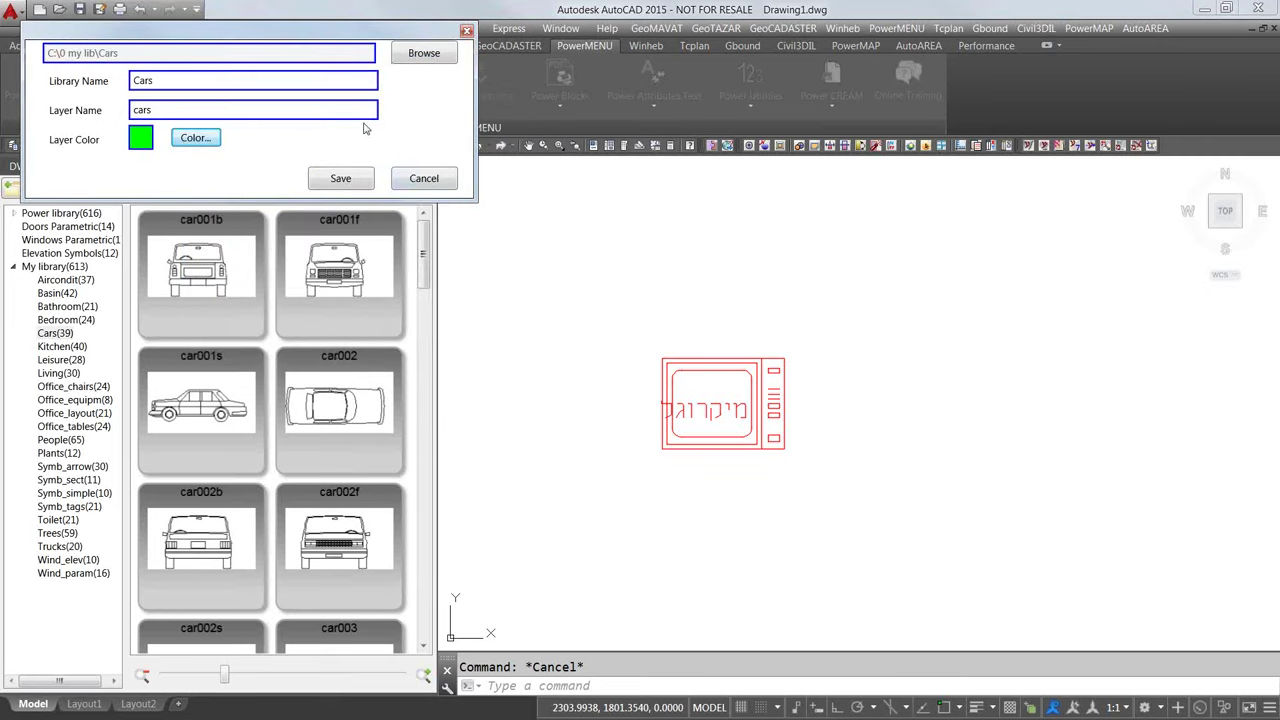
{"action": "left_click", "coordinate": [347, 180]}
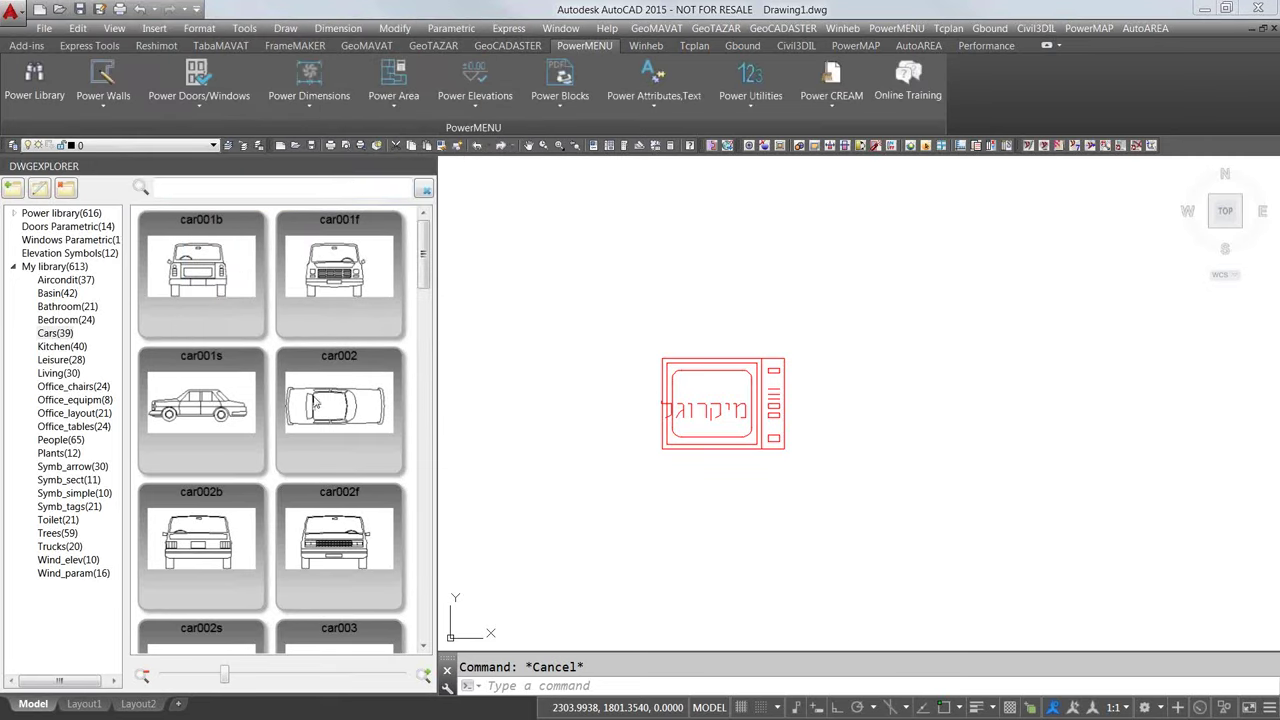
Step: Insert the car002 top-view block from Cars below the microwave at the default rotation
{"action": "left_click", "coordinate": [326, 420]}
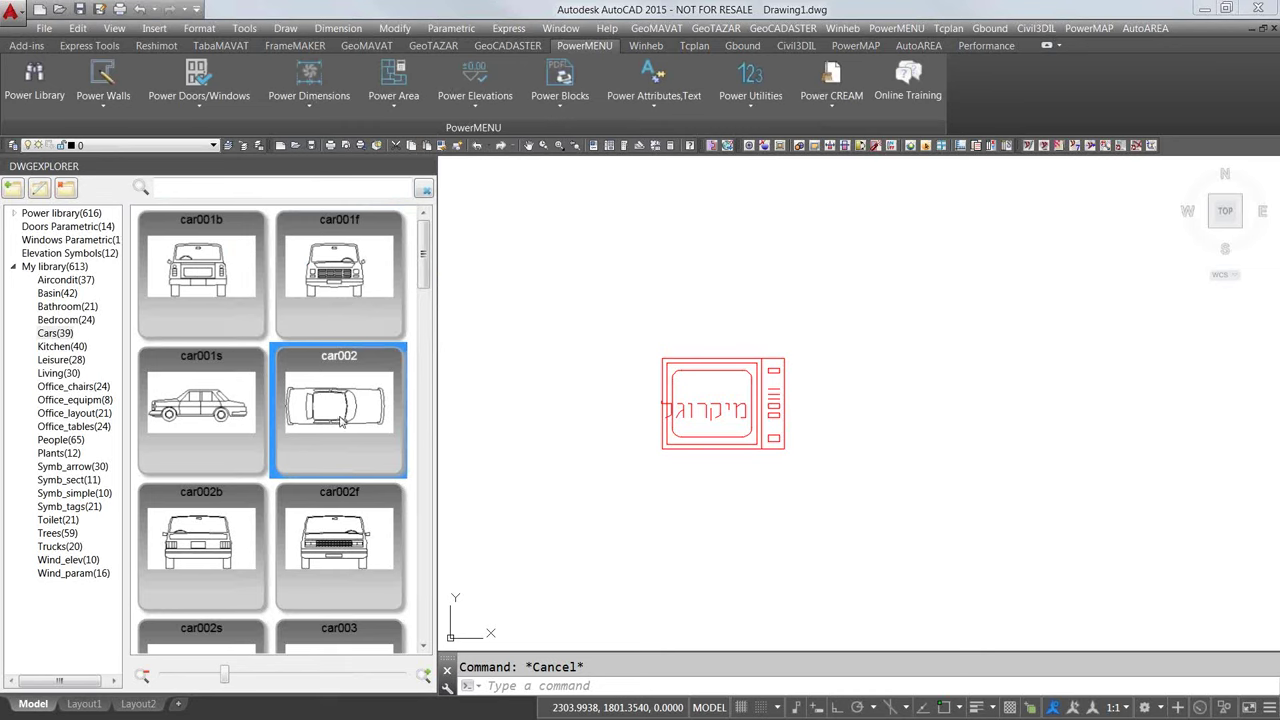
{"action": "double_click", "coordinate": [340, 420]}
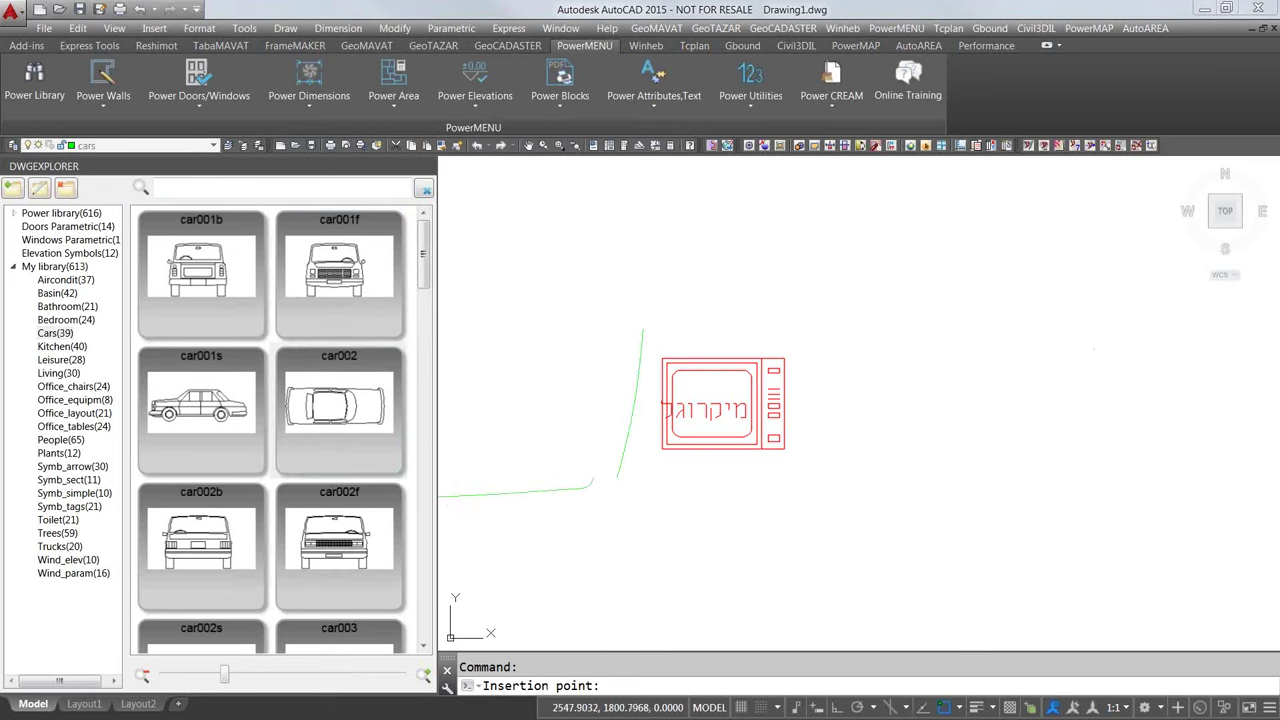
{"action": "scroll", "coordinate": [1100, 343], "scroll_direction": "down", "scroll_amount": 4}
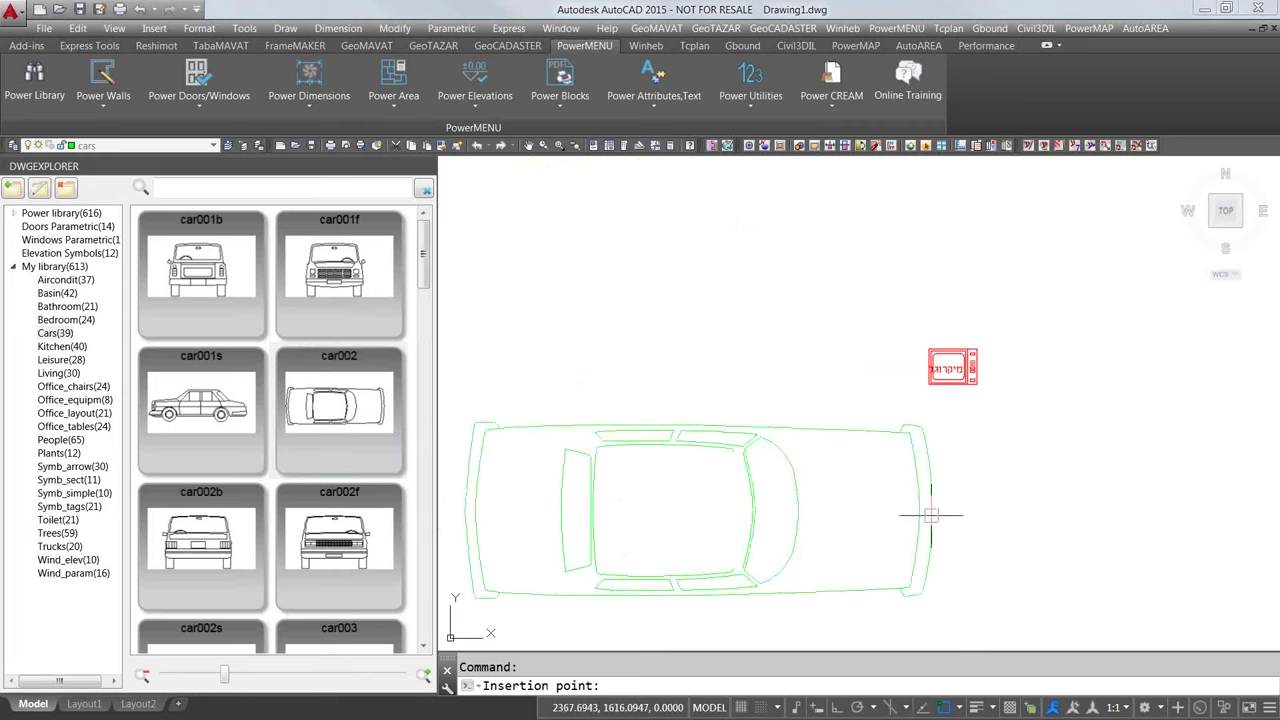
{"action": "left_click", "coordinate": [931, 515]}
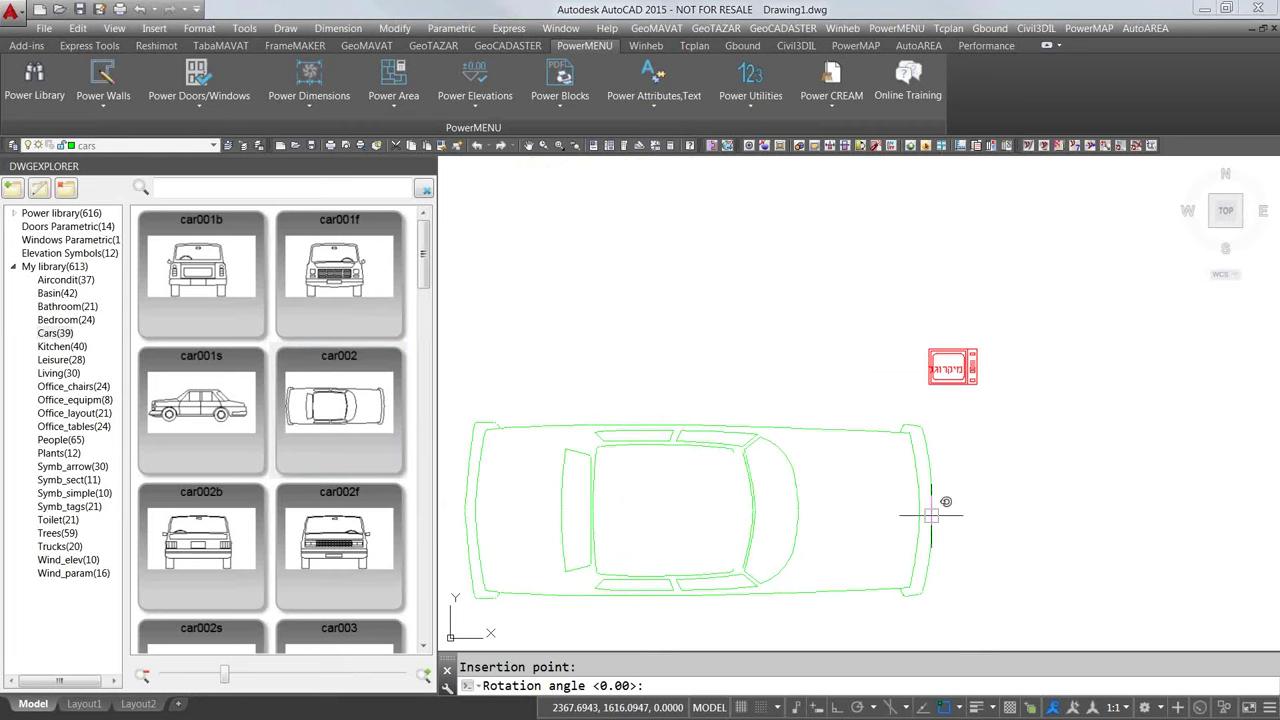
{"action": "key", "text": "Return"}
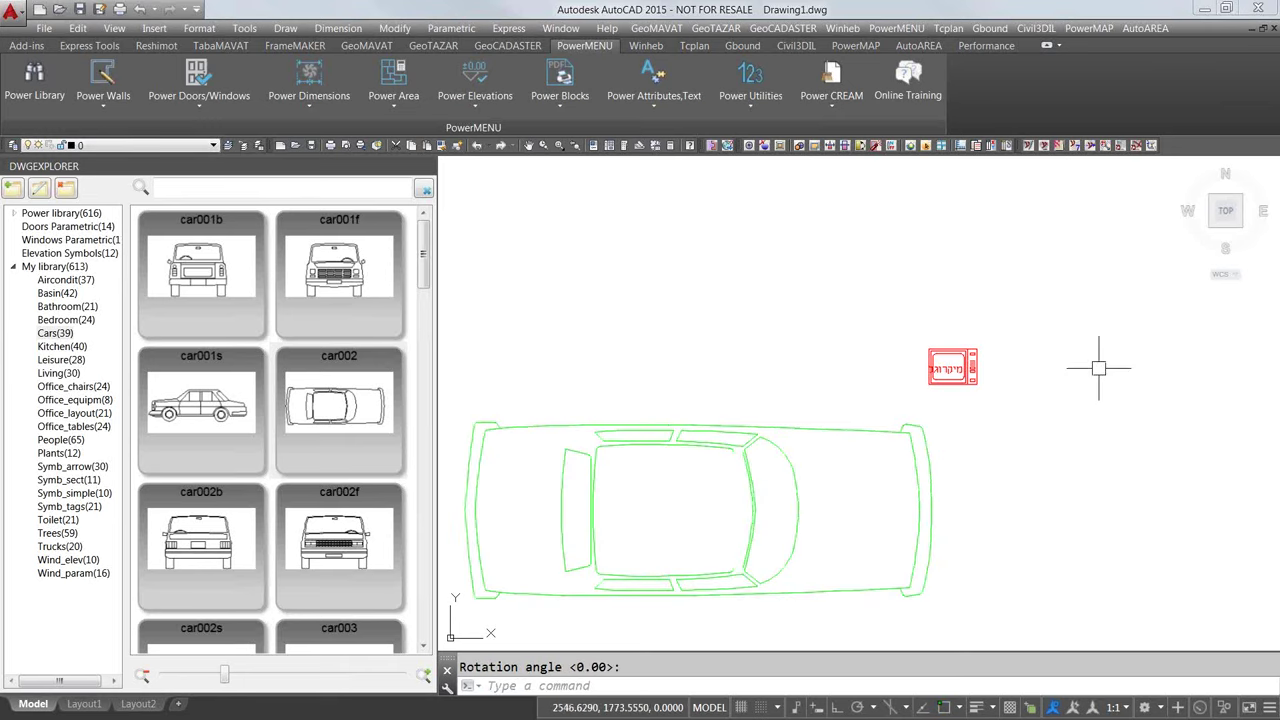
{"action": "left_click", "coordinate": [60, 320]}
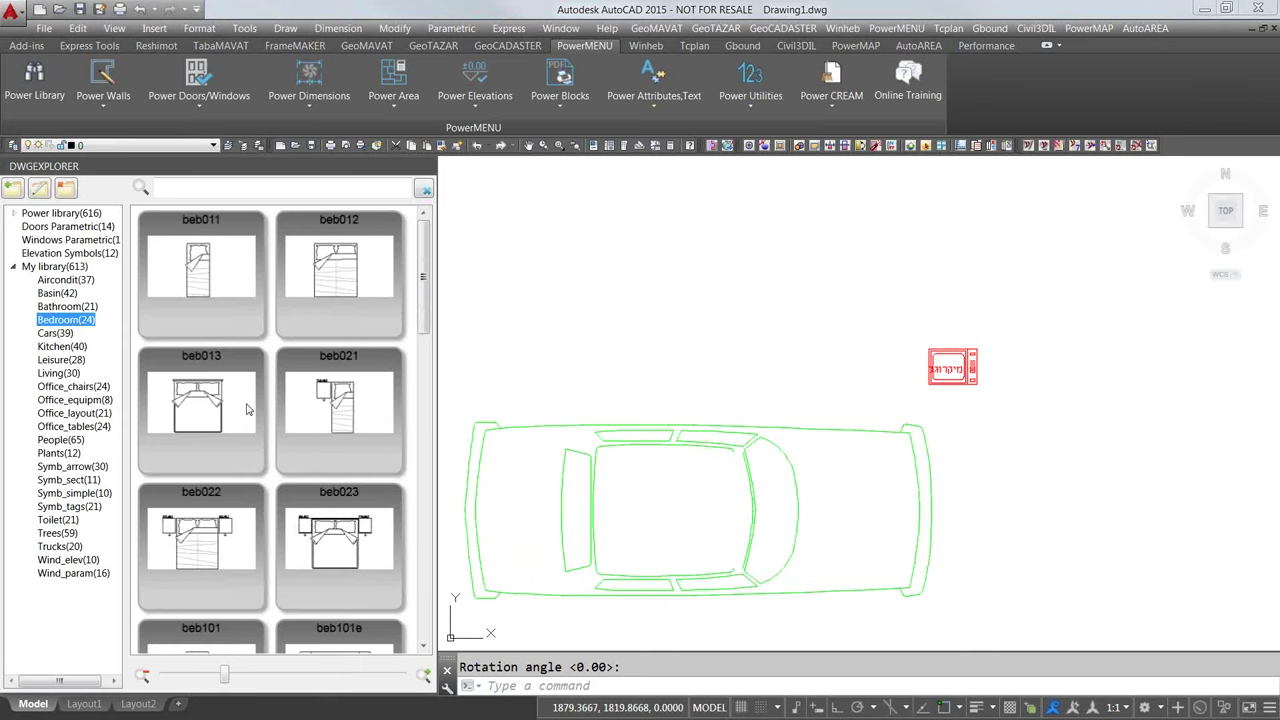
{"action": "left_click", "coordinate": [222, 422]}
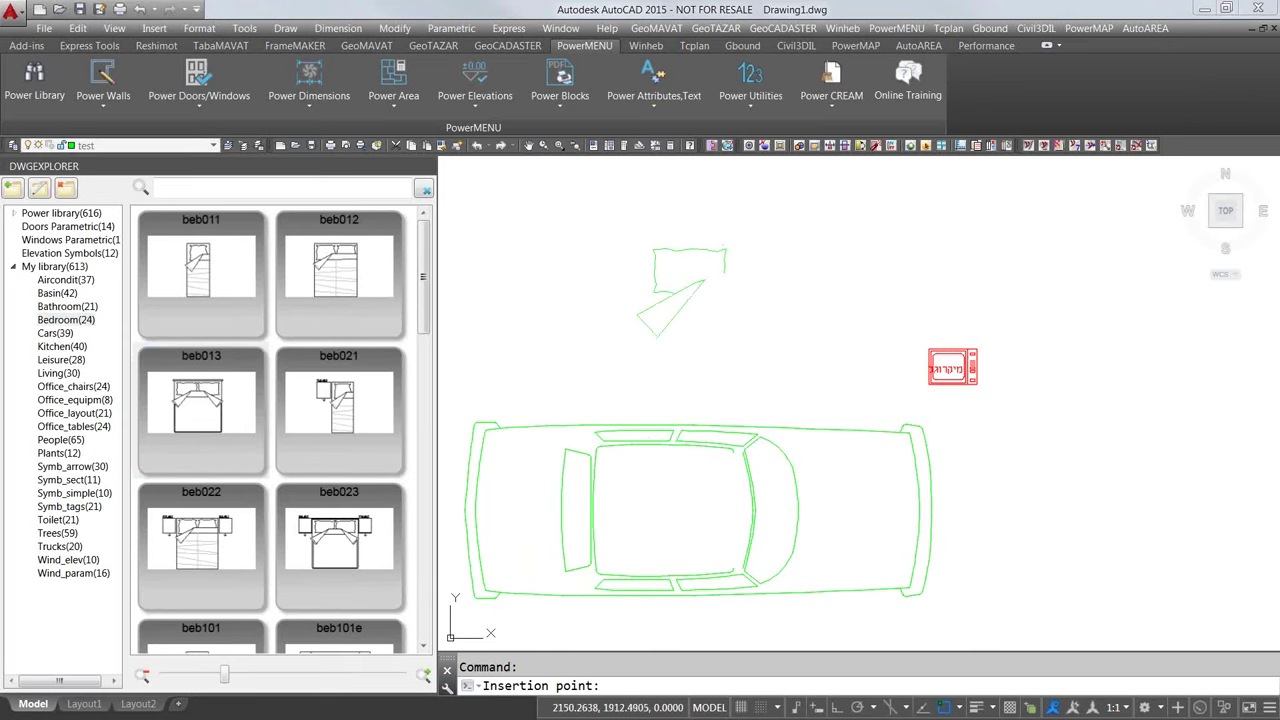
{"action": "left_click", "coordinate": [740, 215]}
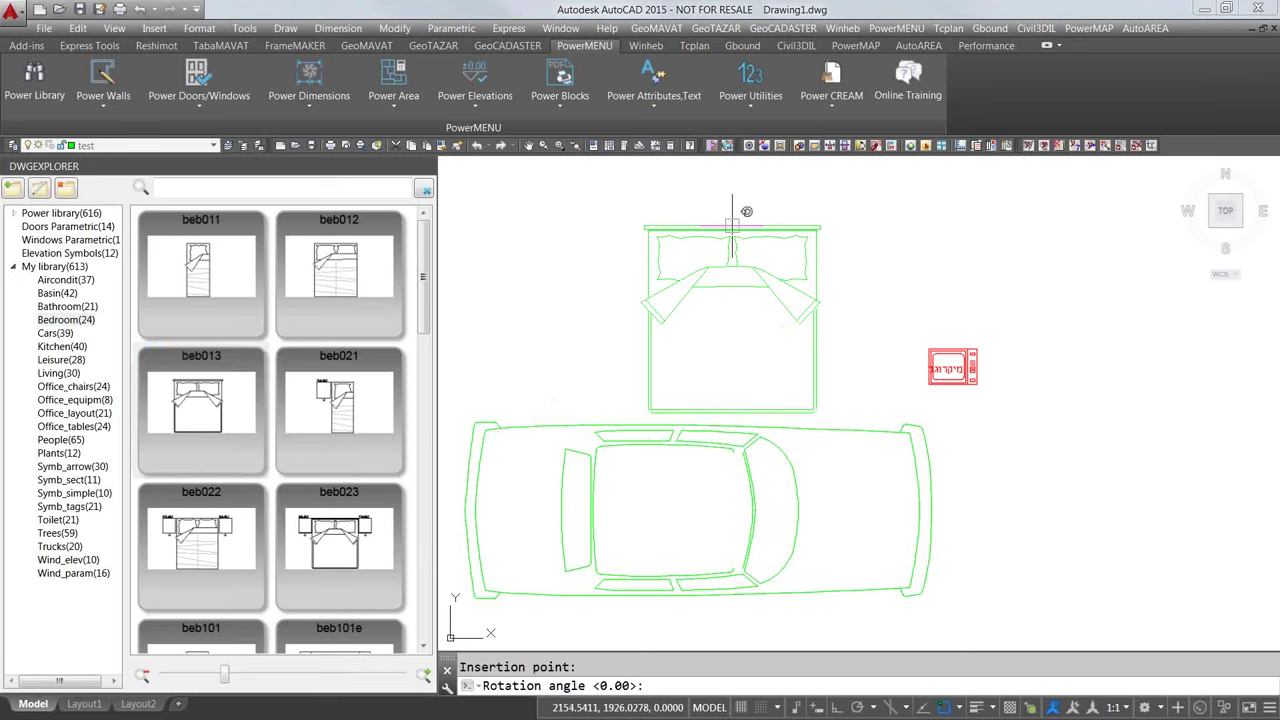
{"action": "key", "text": "Escape"}
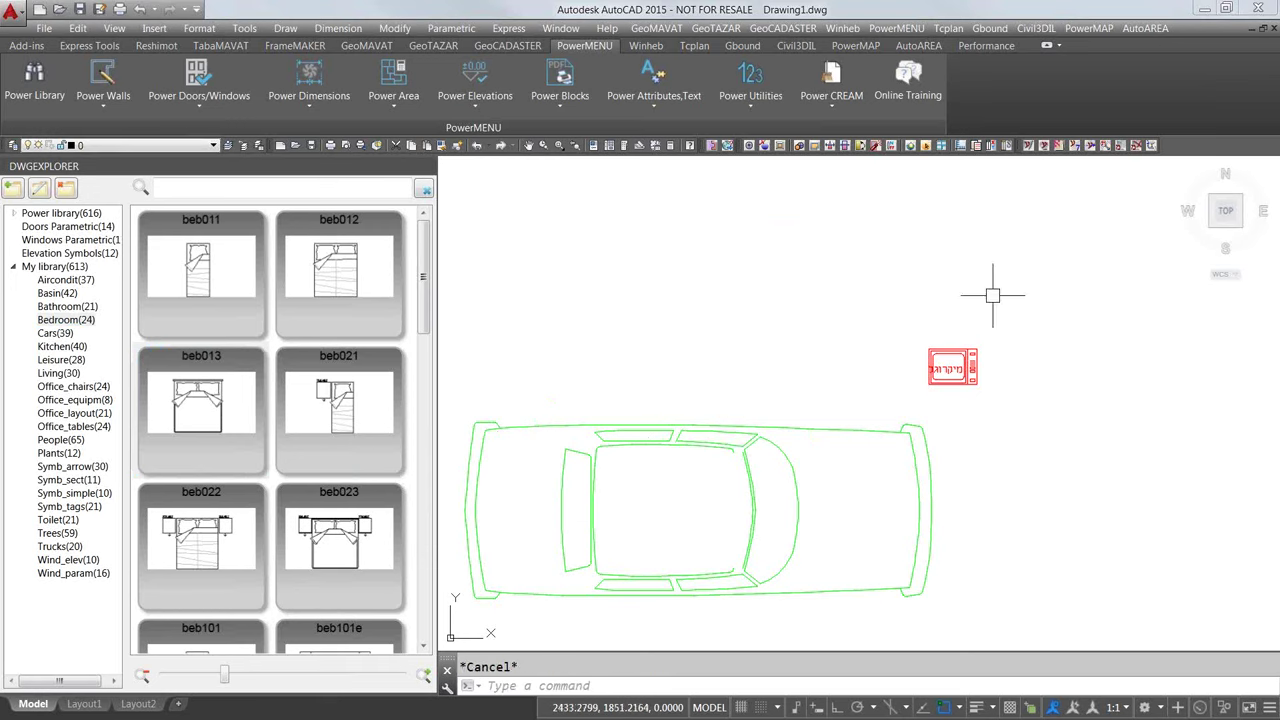
Step: Examine My library's folder, layer name and layer color settings, and view its Bathroom and Cars categories
{"action": "left_click", "coordinate": [66, 307]}
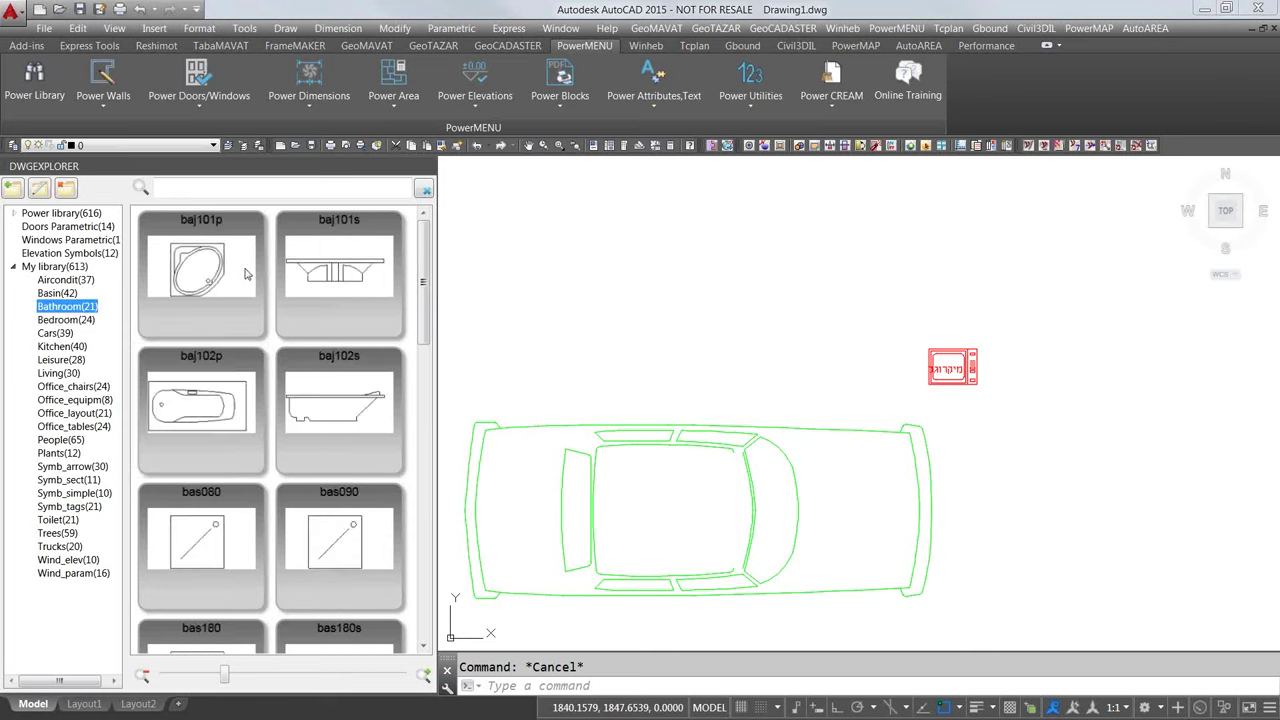
{"action": "left_click", "coordinate": [55, 268]}
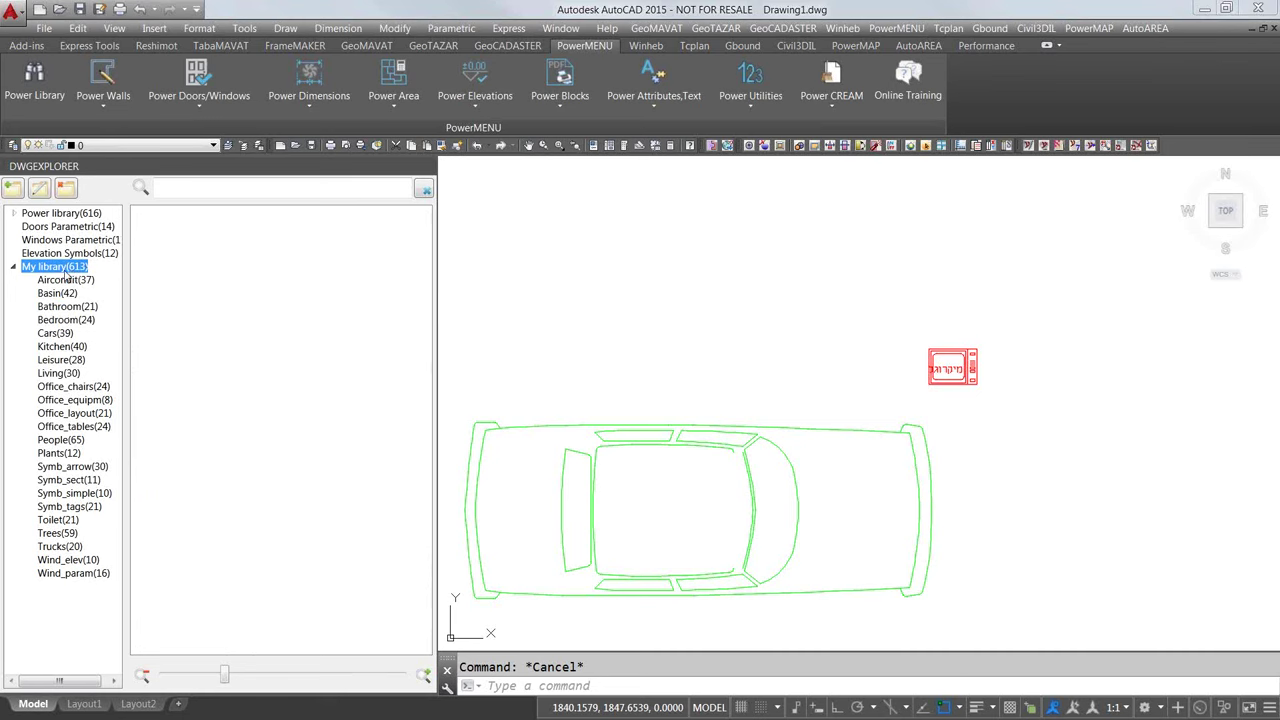
{"action": "left_click", "coordinate": [38, 189]}
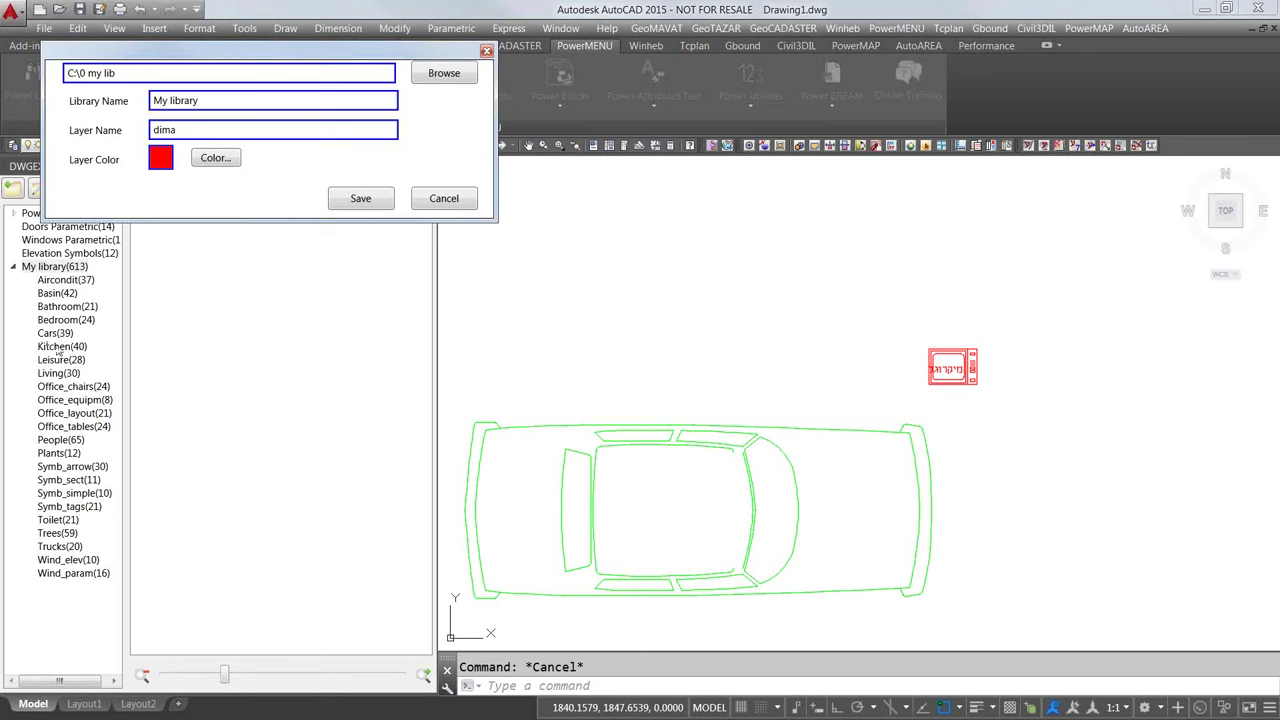
{"action": "left_click", "coordinate": [449, 205]}
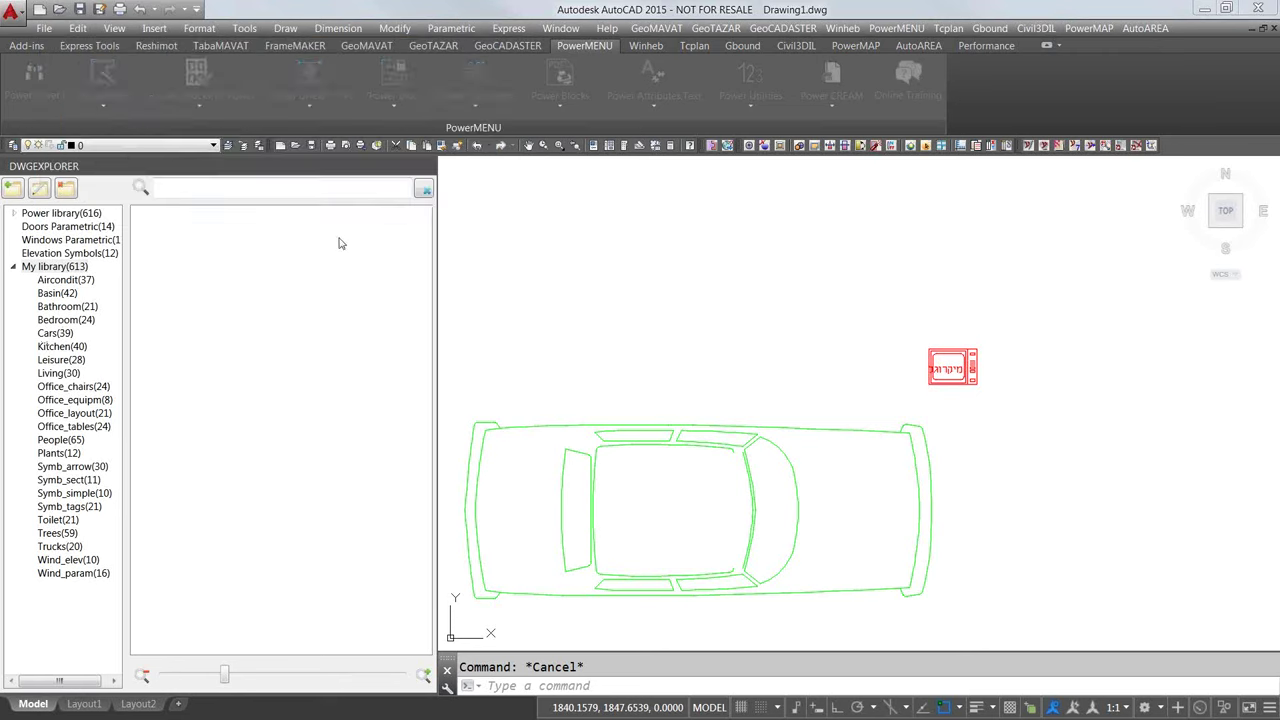
{"action": "left_click", "coordinate": [47, 335]}
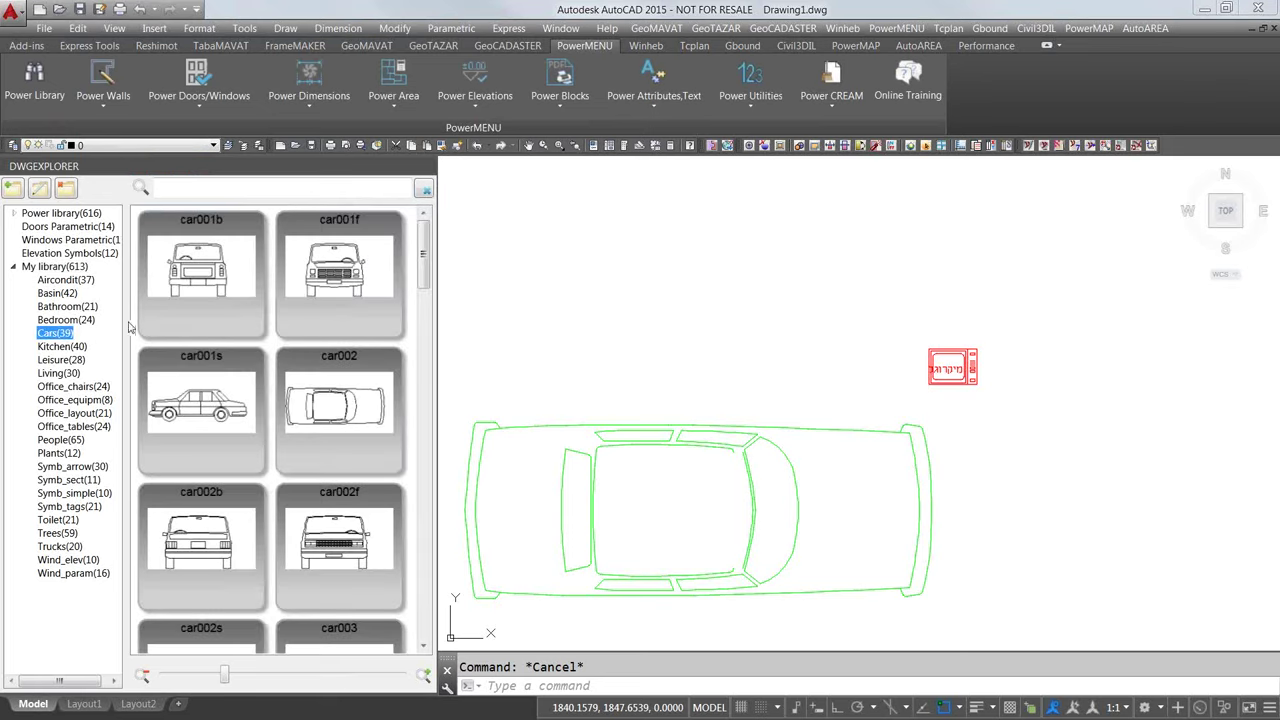
Step: Collapse My library and view the blocks in the Elevation Symbols library
{"action": "left_click", "coordinate": [14, 267]}
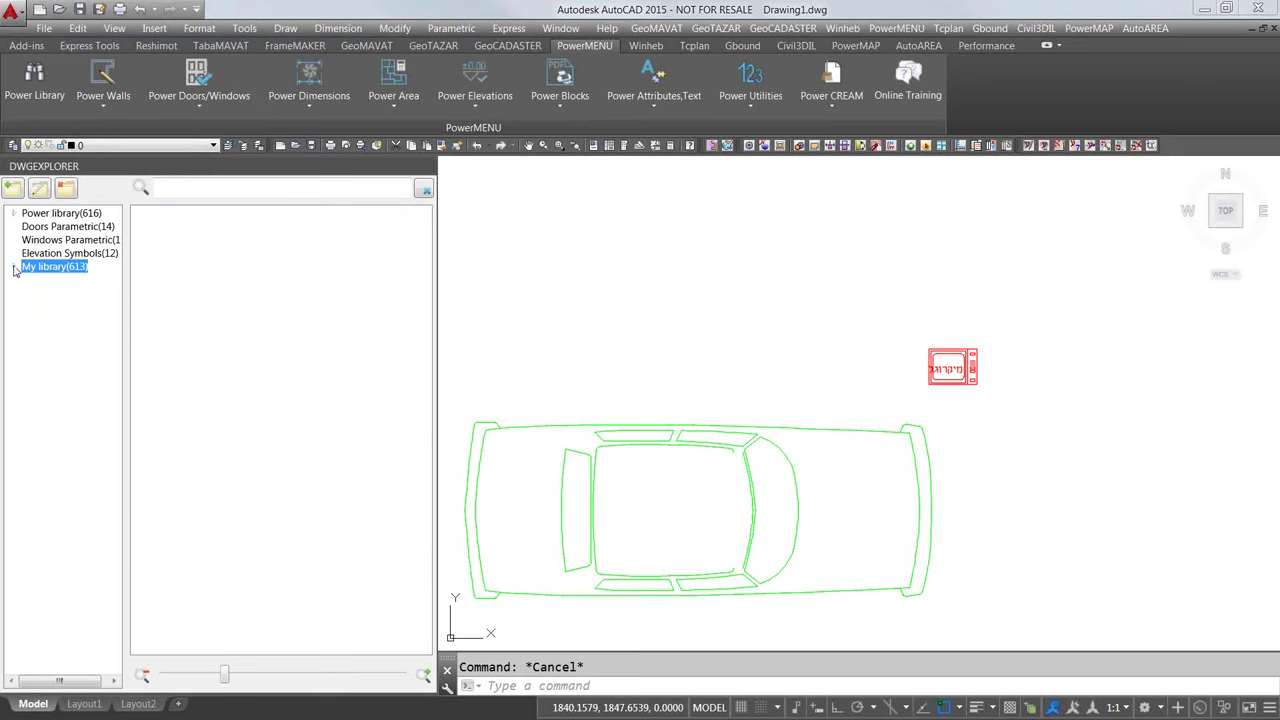
{"action": "left_click", "coordinate": [14, 214]}
{"action": "left_click", "coordinate": [14, 214]}
{"action": "left_click", "coordinate": [96, 256]}
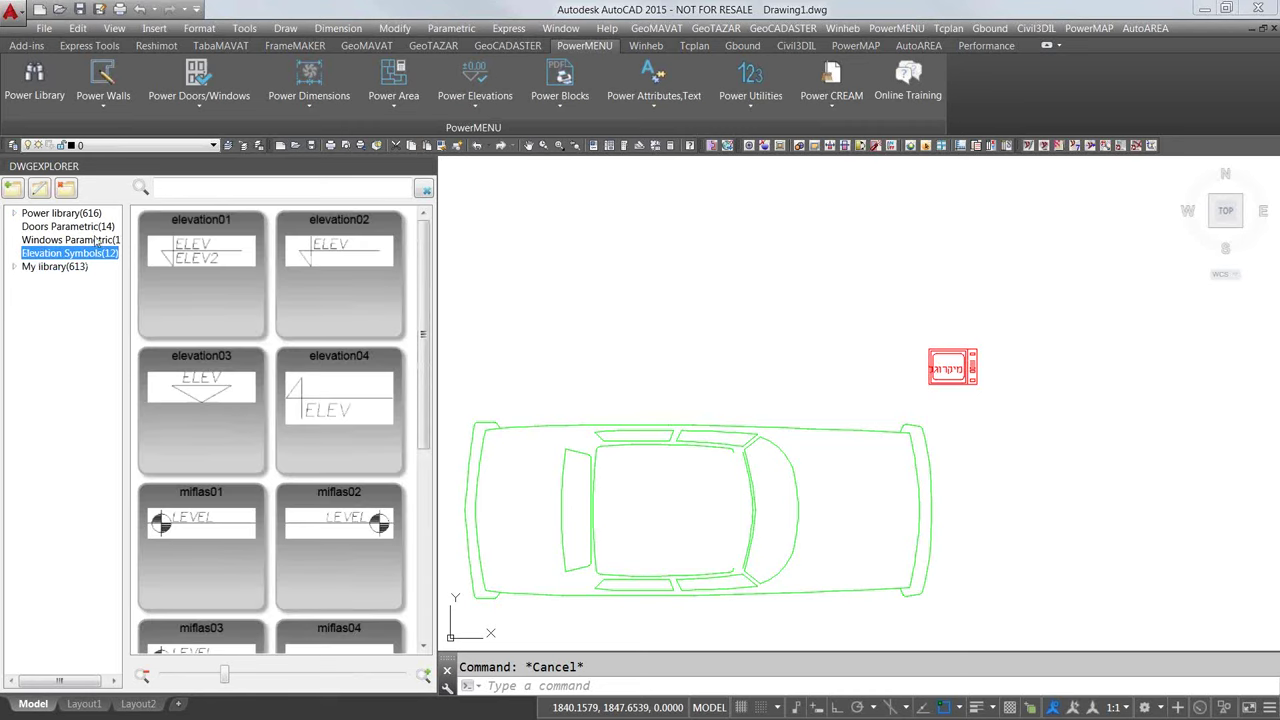
Step: Open the Doors Parametric library and enlarge its block previews, bringing the door b block into view
{"action": "left_click", "coordinate": [93, 227]}
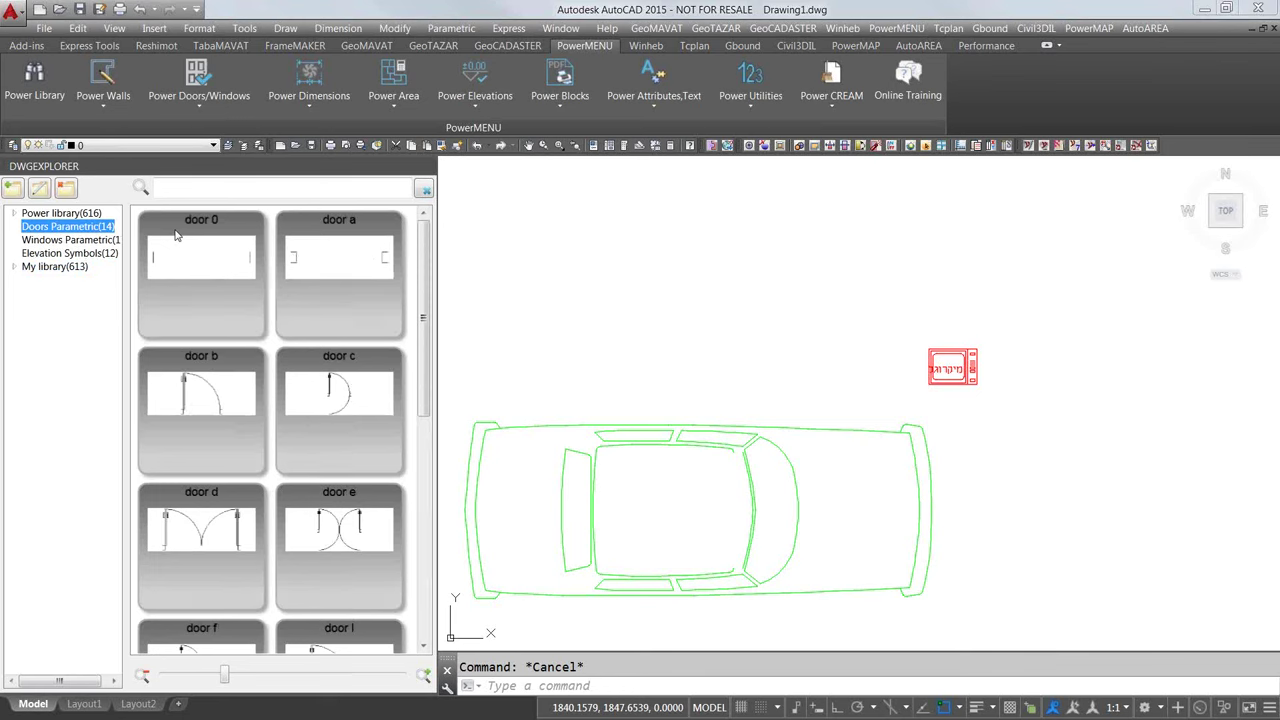
{"action": "left_click", "coordinate": [195, 415]}
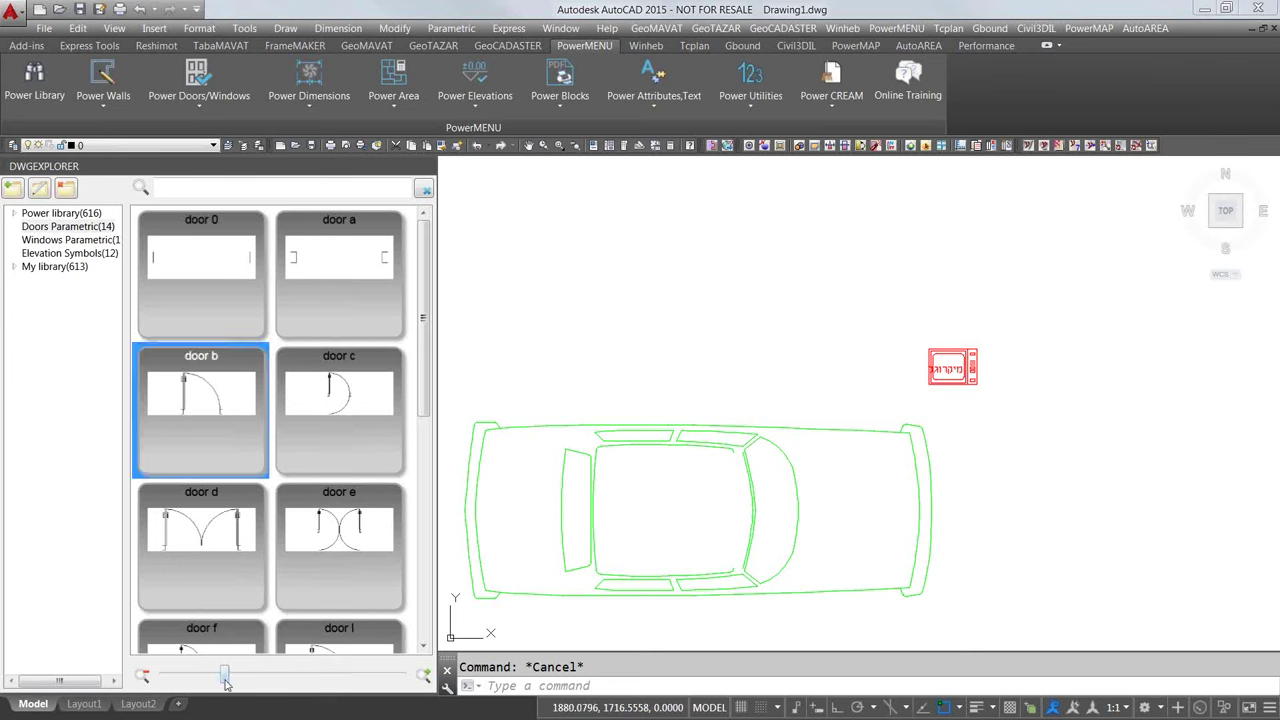
{"action": "left_click_drag", "start_coordinate": [228, 678], "coordinate": [268, 678]}
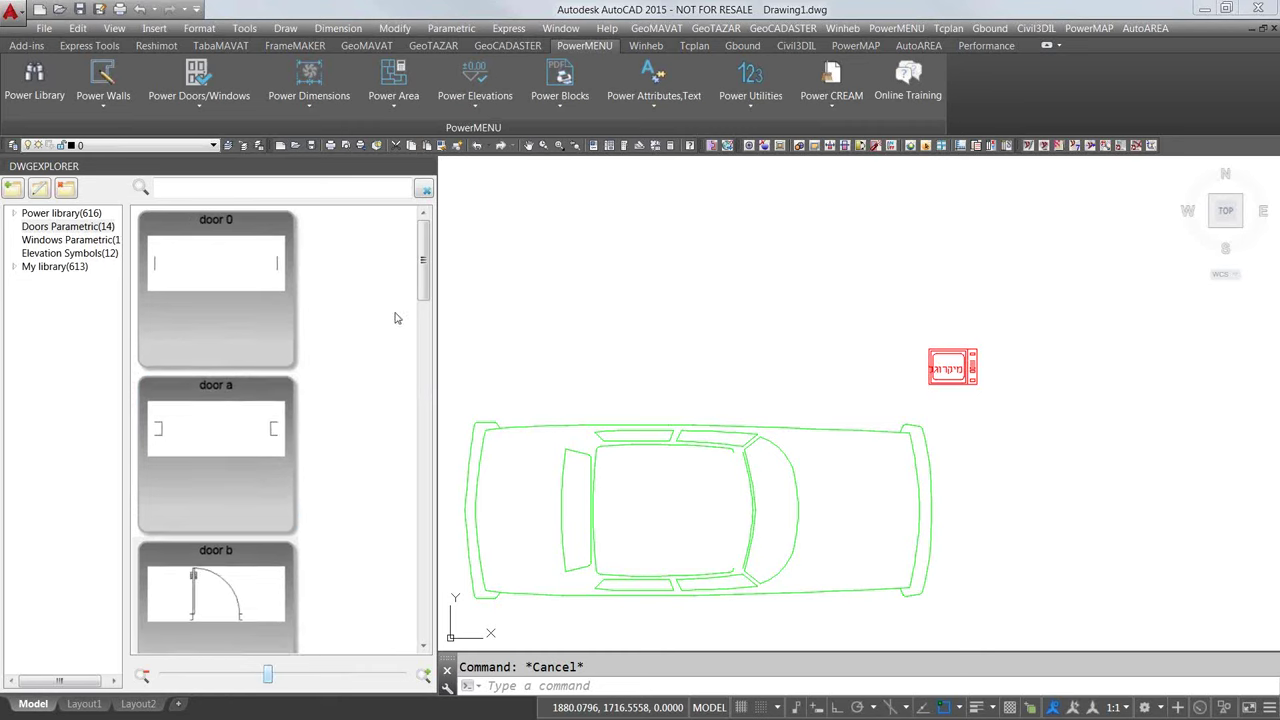
{"action": "left_click", "coordinate": [828, 334]}
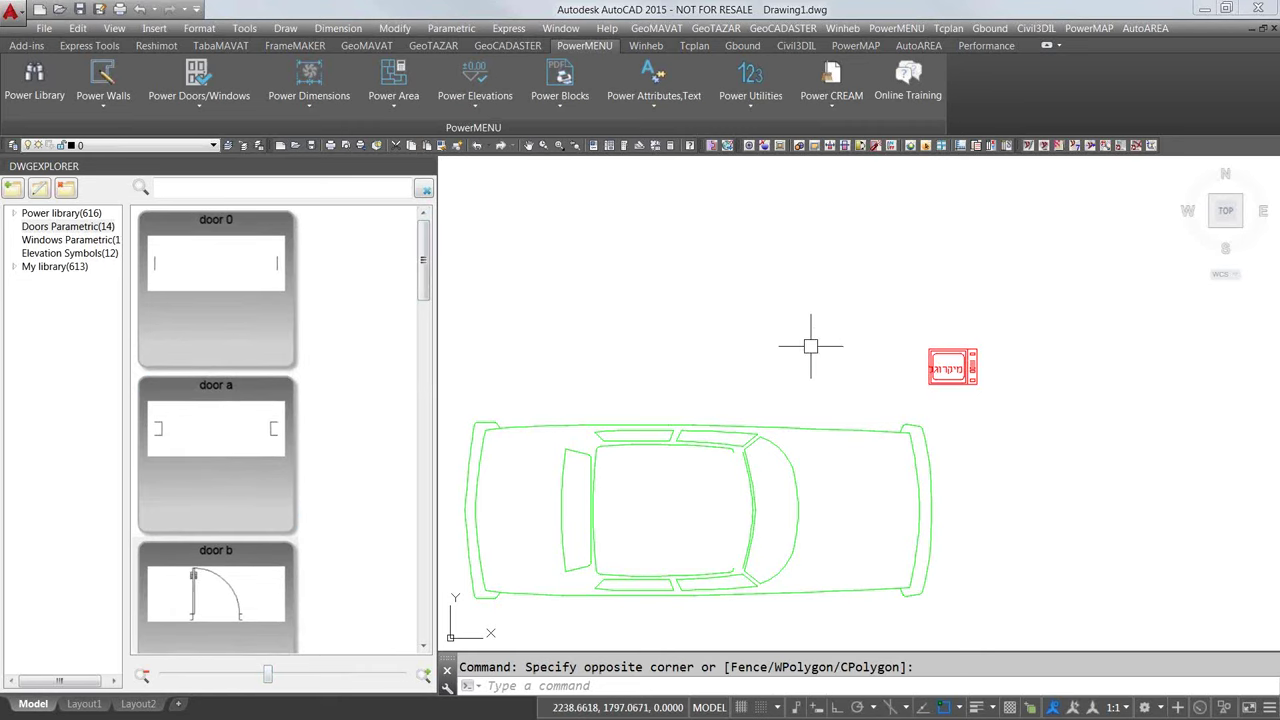
{"action": "scroll", "coordinate": [811, 346], "scroll_direction": "down", "scroll_amount": 5}
{"action": "scroll", "coordinate": [795, 372], "scroll_direction": "up", "scroll_amount": 3}
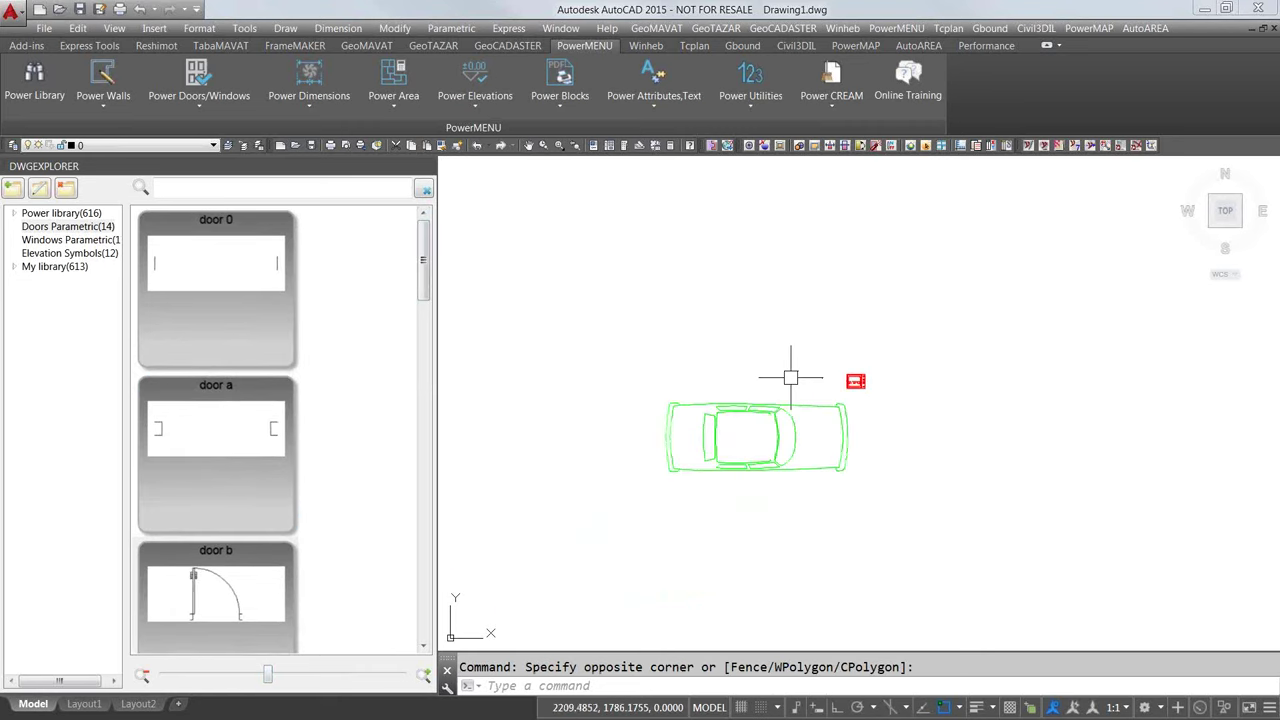
{"action": "left_click", "coordinate": [225, 603]}
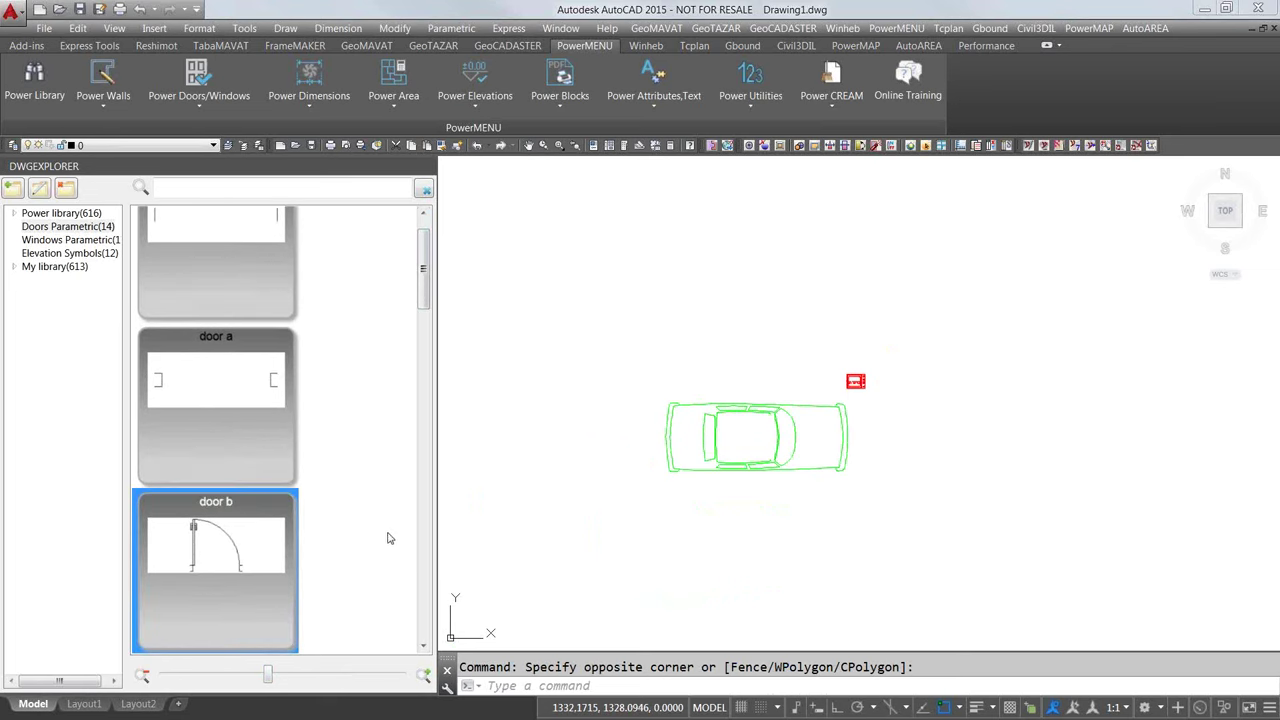
{"action": "key", "text": "Escape"}
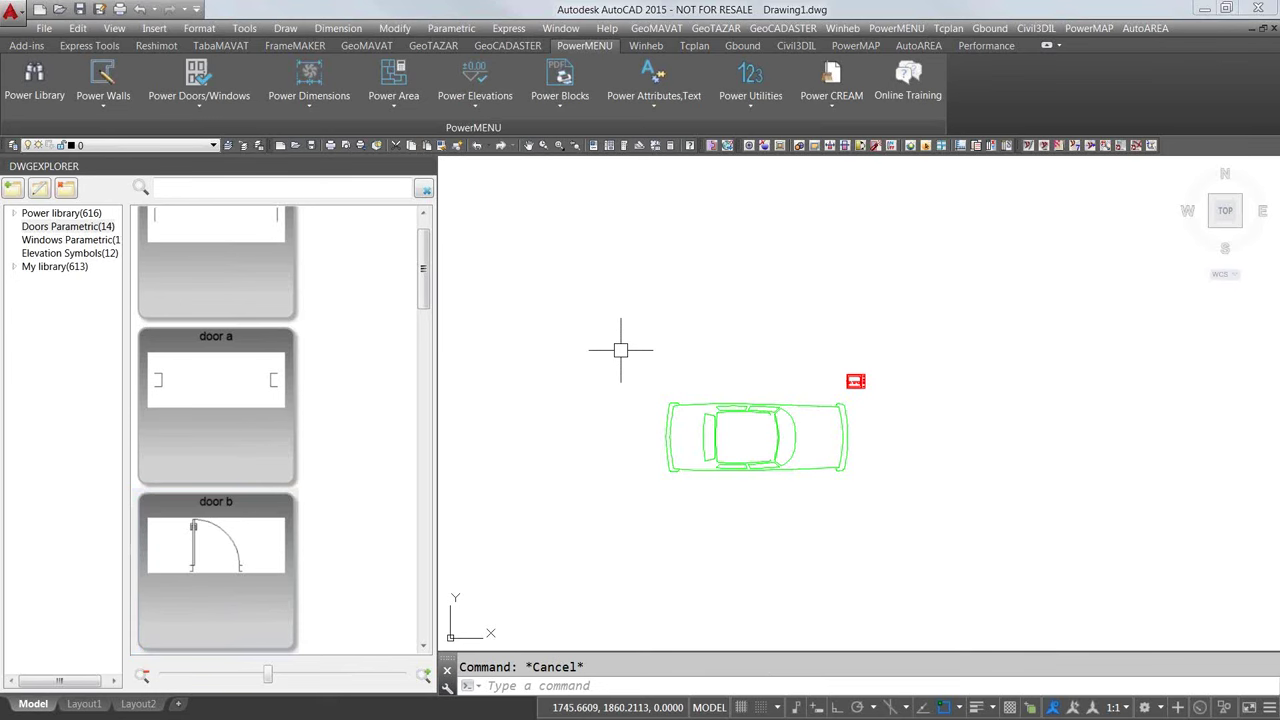
Step: Draw a horizontal line above the car and the microwave with Ortho turned on
{"action": "type", "text": "l"}
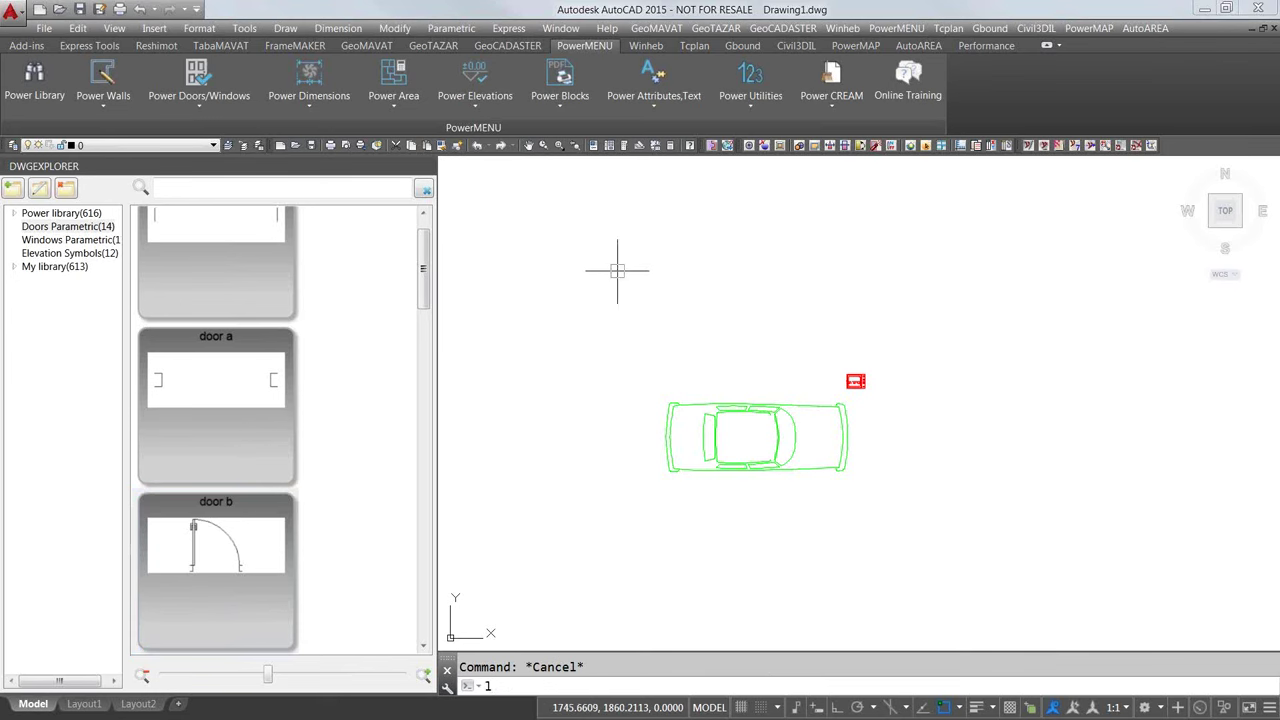
{"action": "key", "text": "Return"}
{"action": "left_click", "coordinate": [577, 271]}
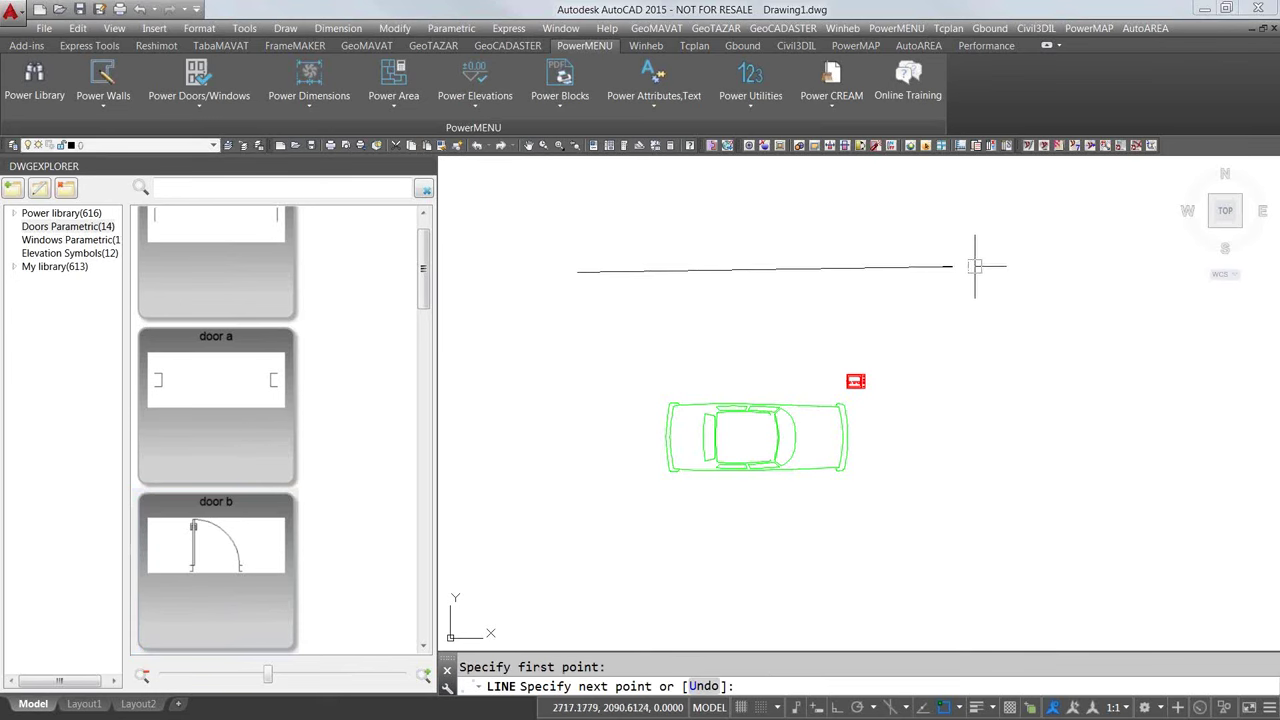
{"action": "key", "text": "F8"}
{"action": "left_click", "coordinate": [1125, 271]}
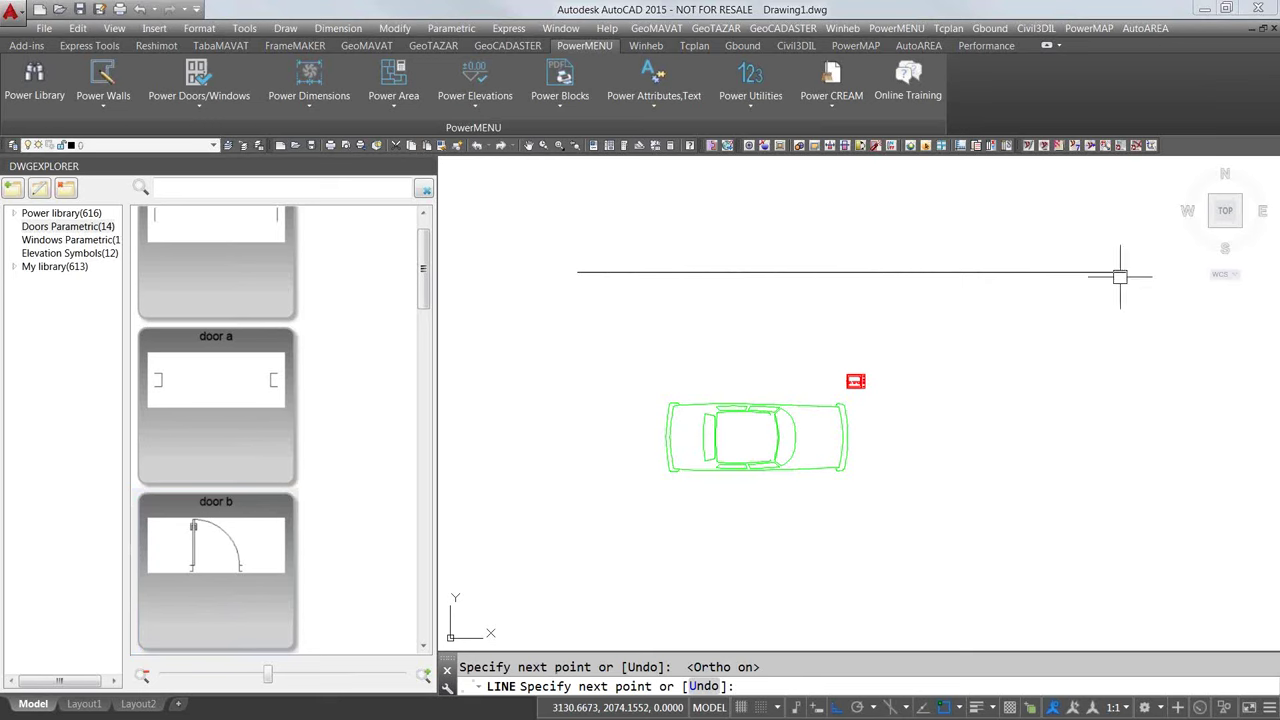
{"action": "key", "text": "Escape"}
{"action": "key", "text": "Escape"}
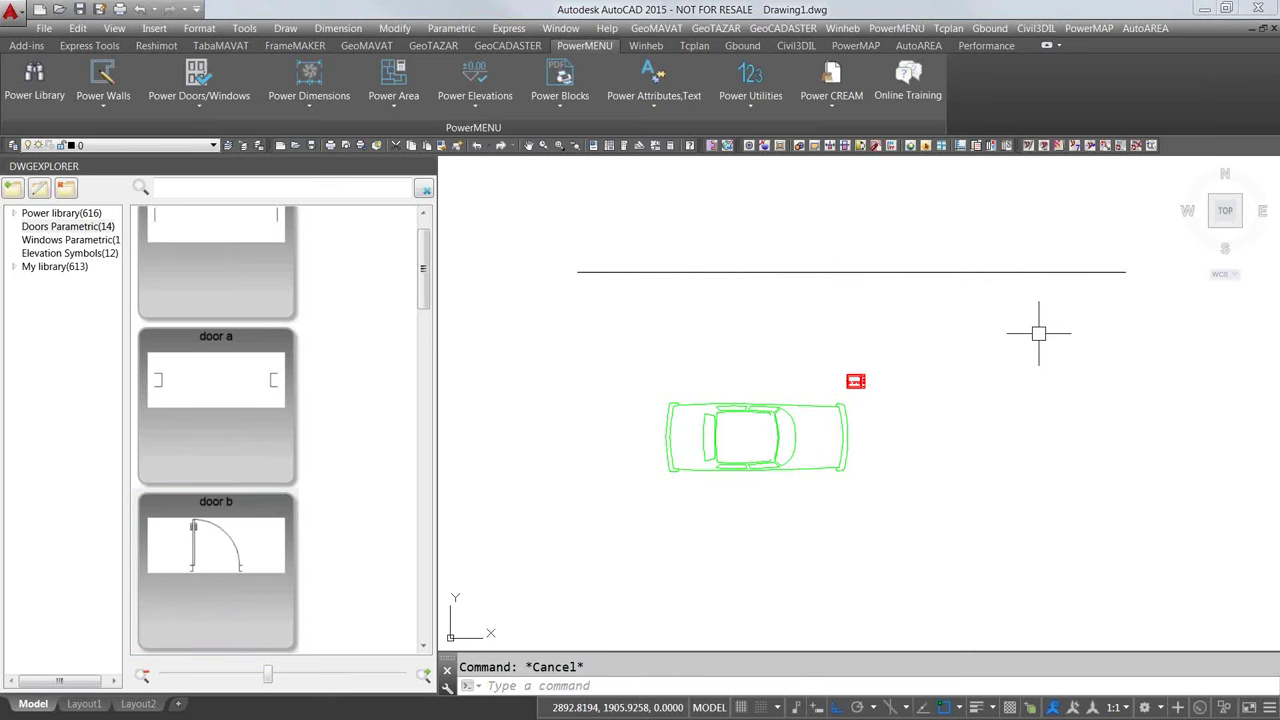
Step: Offset the horizontal line by 20 toward the car to form a double-line wall
{"action": "type", "text": "OFFSEt"}
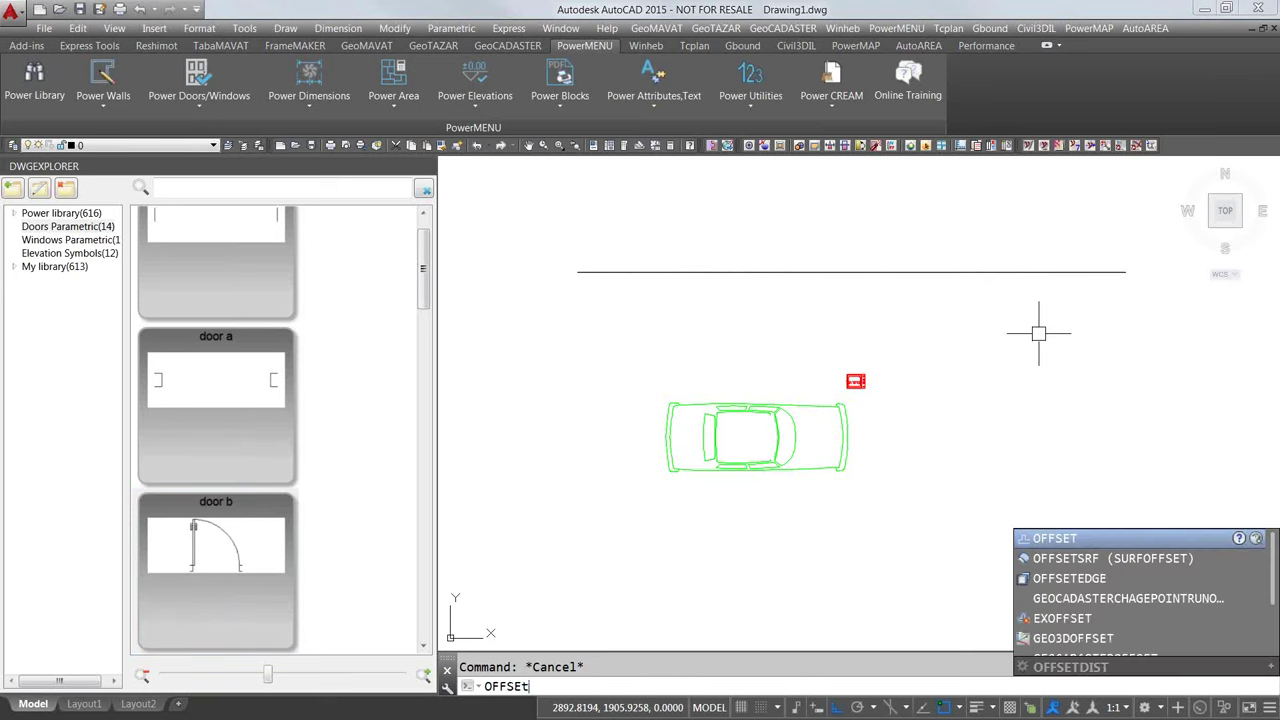
{"action": "key", "text": "Return"}
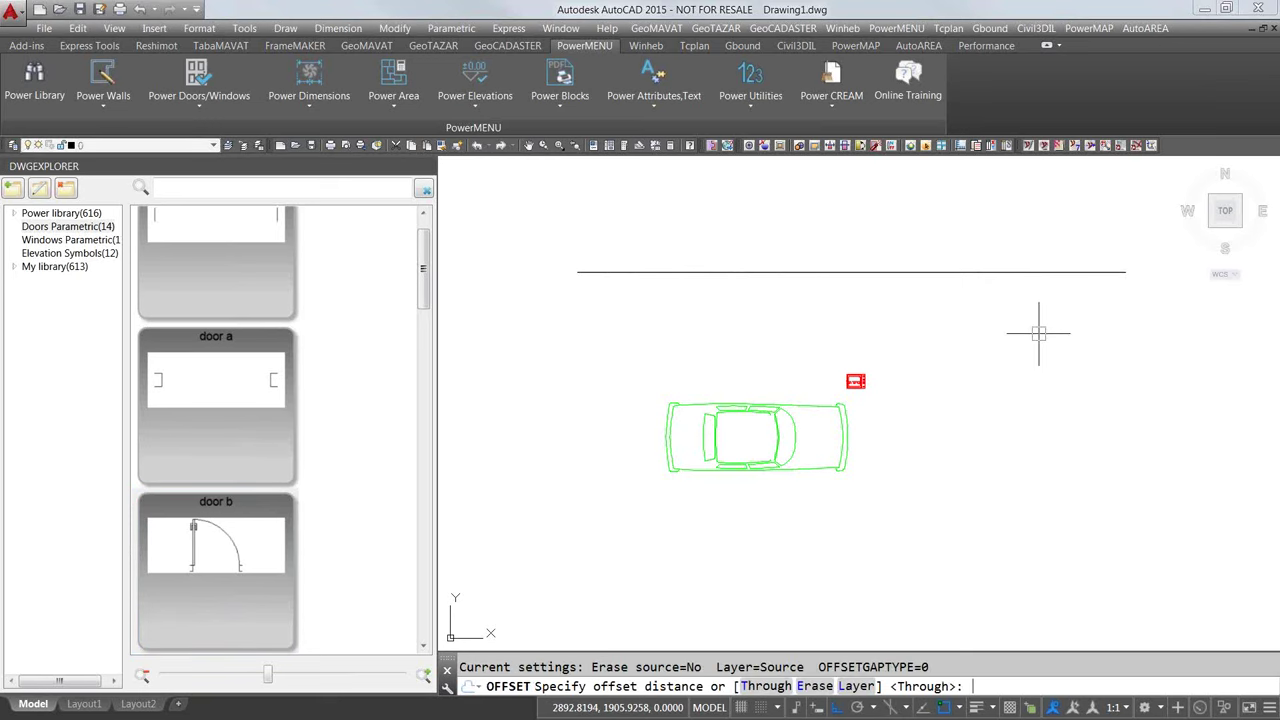
{"action": "type", "text": "20"}
{"action": "key", "text": "Return"}
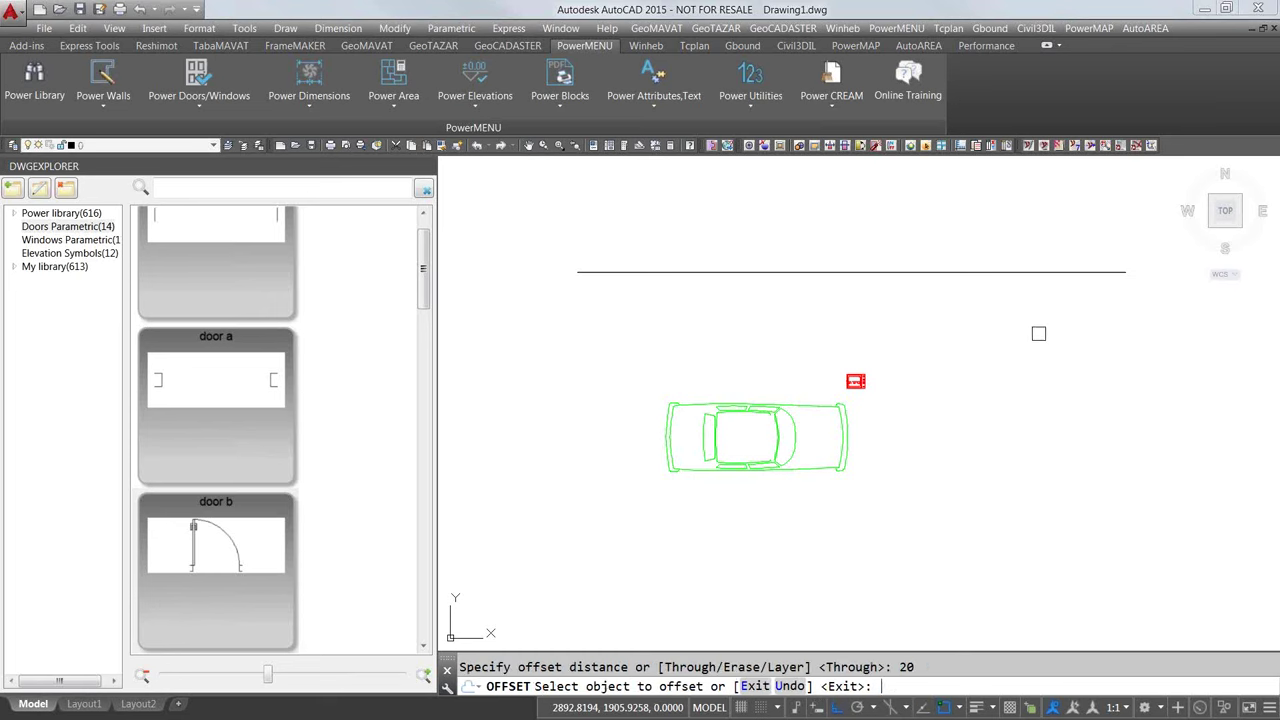
{"action": "left_click", "coordinate": [936, 289]}
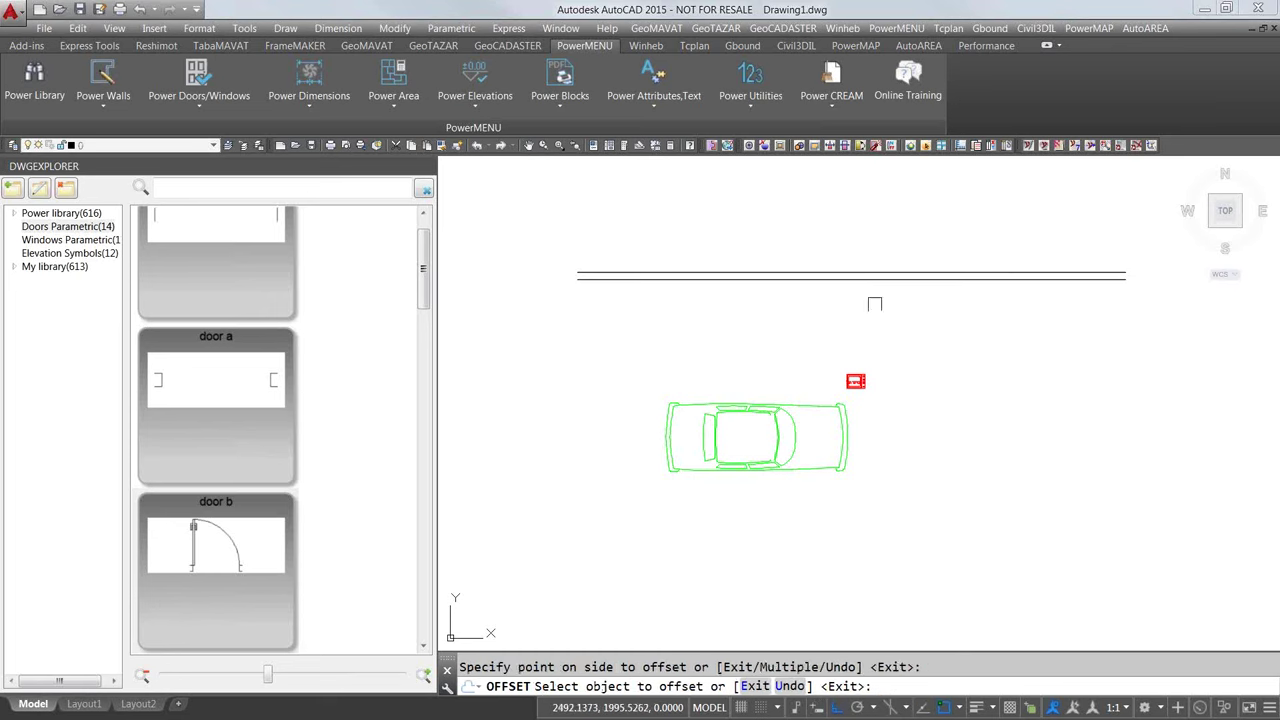
{"action": "key", "text": "Escape"}
Step: Insert the door b block into the double-line wall with opening width 90, opening height 210 and frame width 20, swinging upward
{"action": "left_click", "coordinate": [251, 543]}
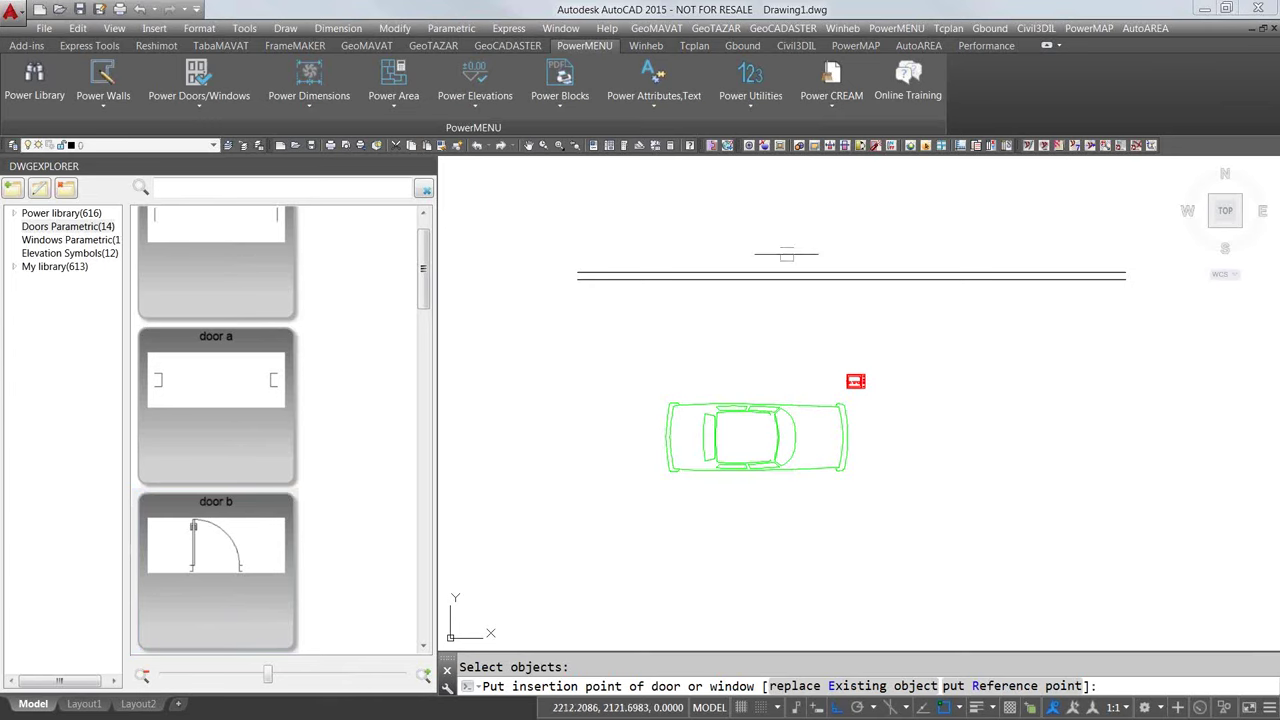
{"action": "scroll", "coordinate": [774, 277], "scroll_direction": "up", "scroll_amount": 4}
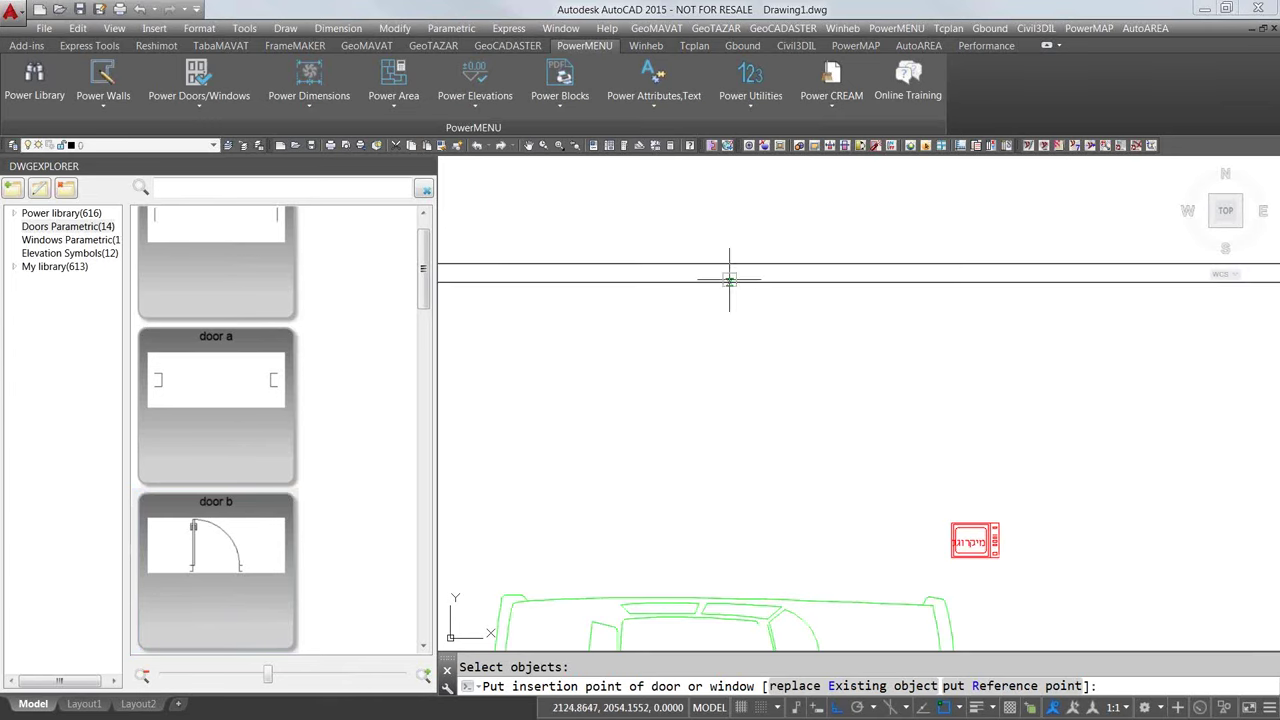
{"action": "left_click", "coordinate": [737, 277]}
{"action": "left_click", "coordinate": [917, 282]}
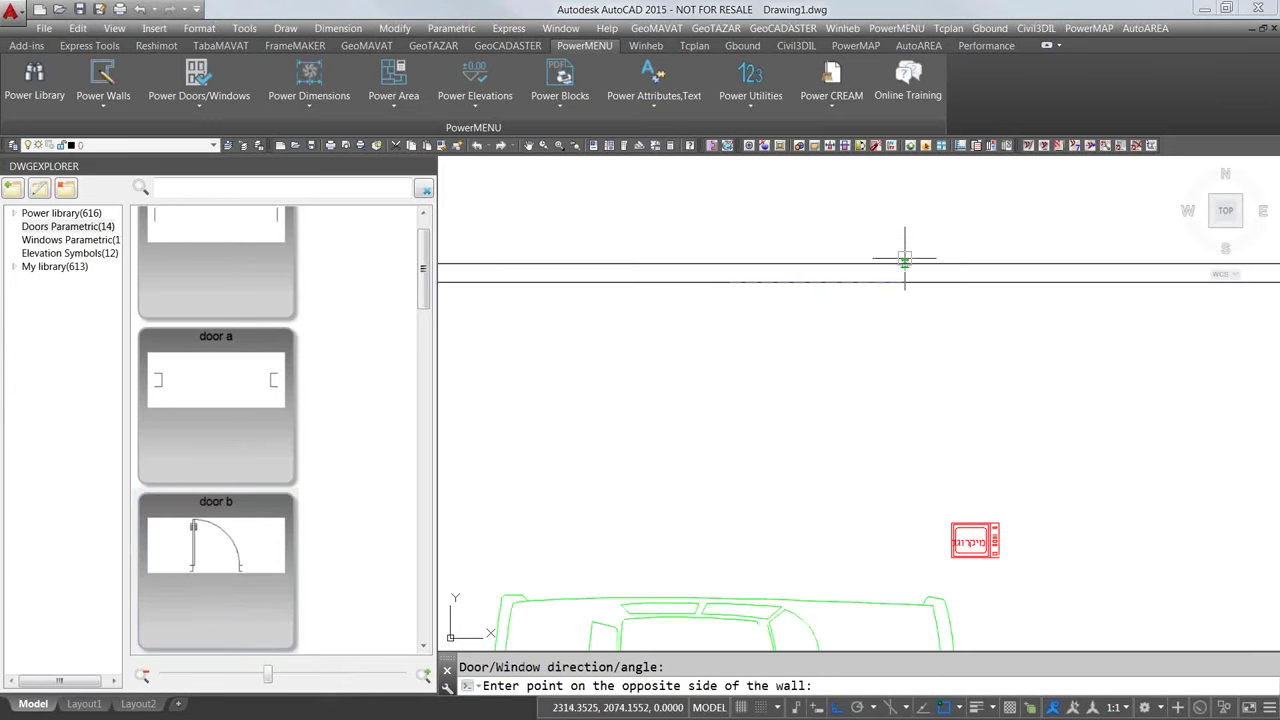
{"action": "left_click", "coordinate": [903, 257]}
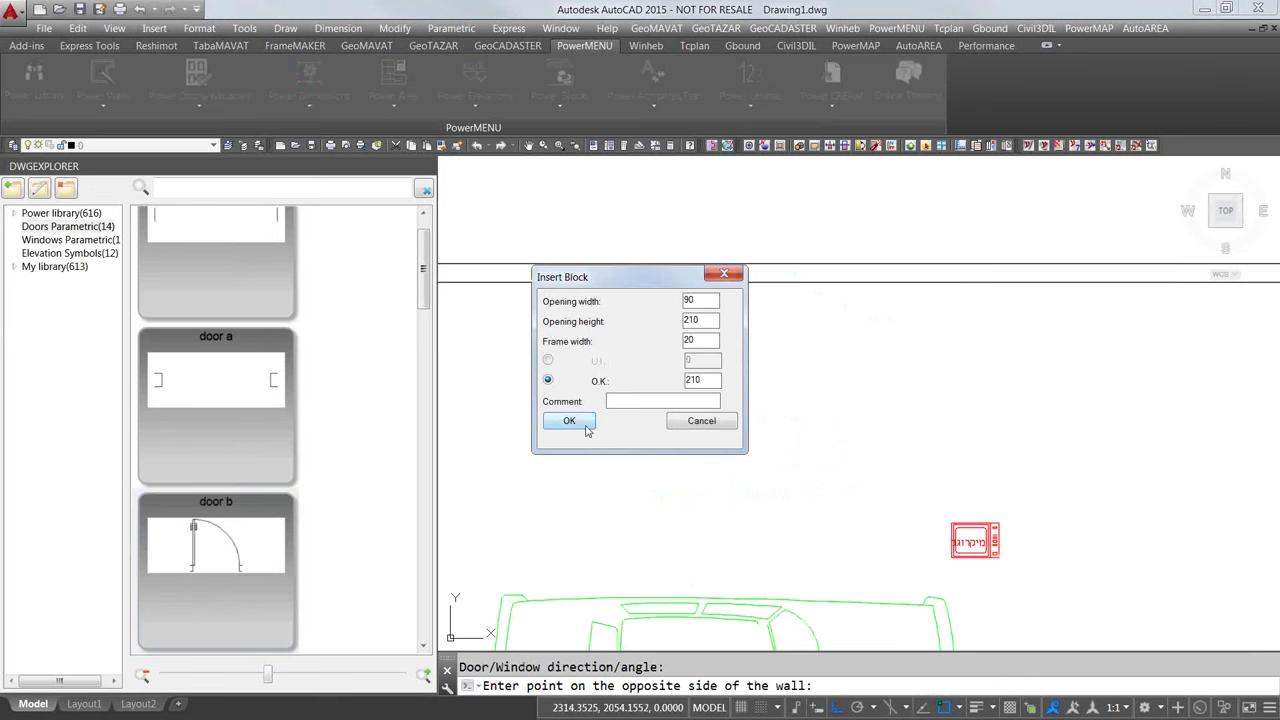
{"action": "left_click", "coordinate": [569, 421]}
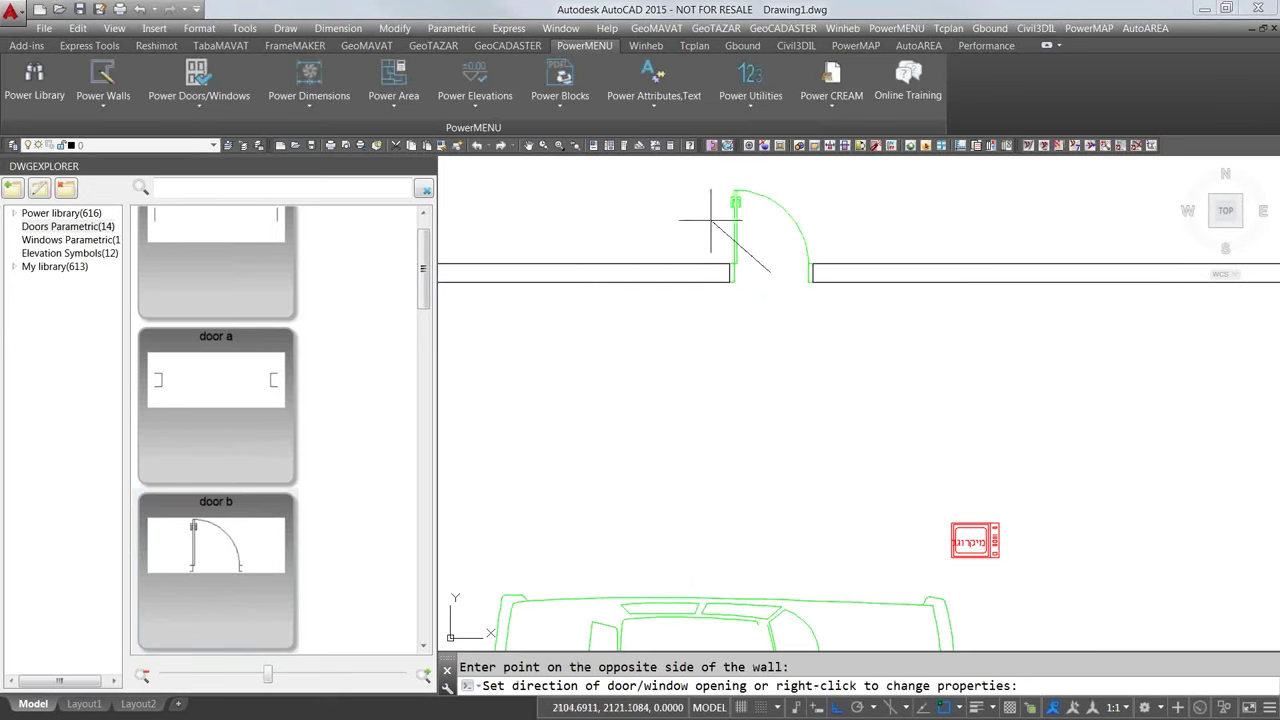
{"action": "left_click", "coordinate": [760, 240]}
Step: Inspect the inserted door b up close, end the insertion command and undo the door insertion
{"action": "scroll", "coordinate": [740, 195], "scroll_direction": "up", "scroll_amount": 5}
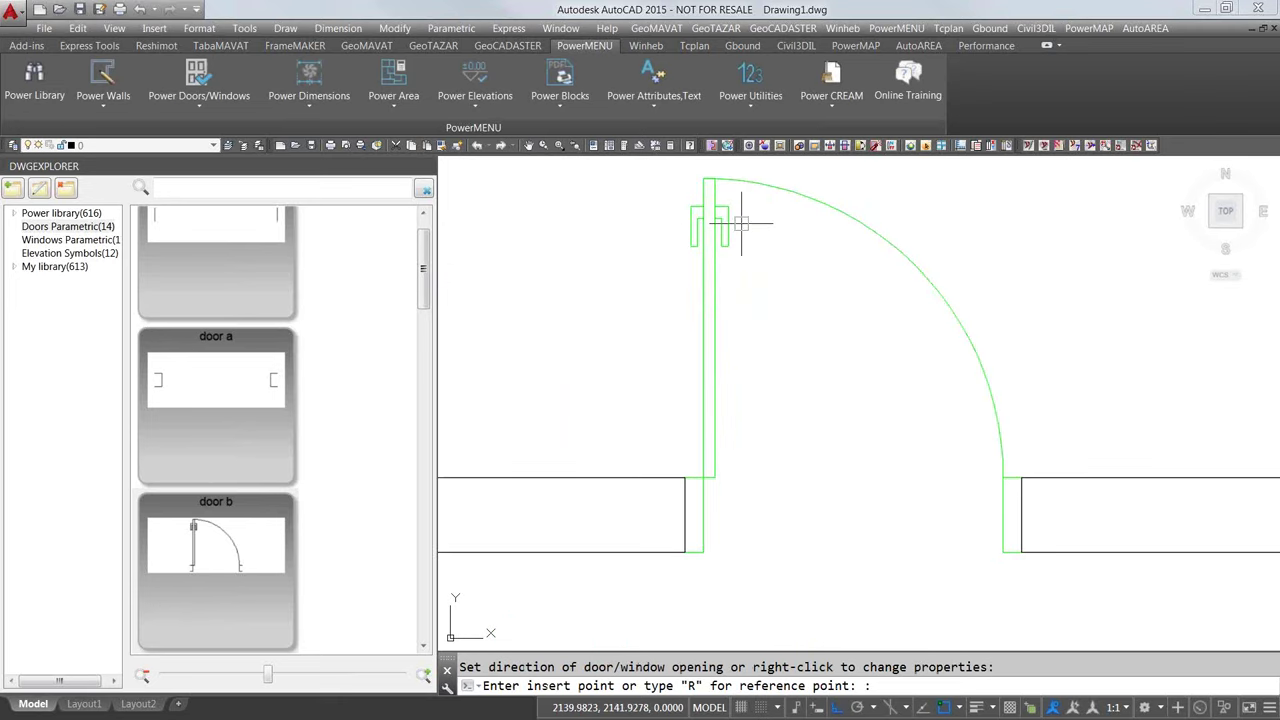
{"action": "key", "text": "Escape"}
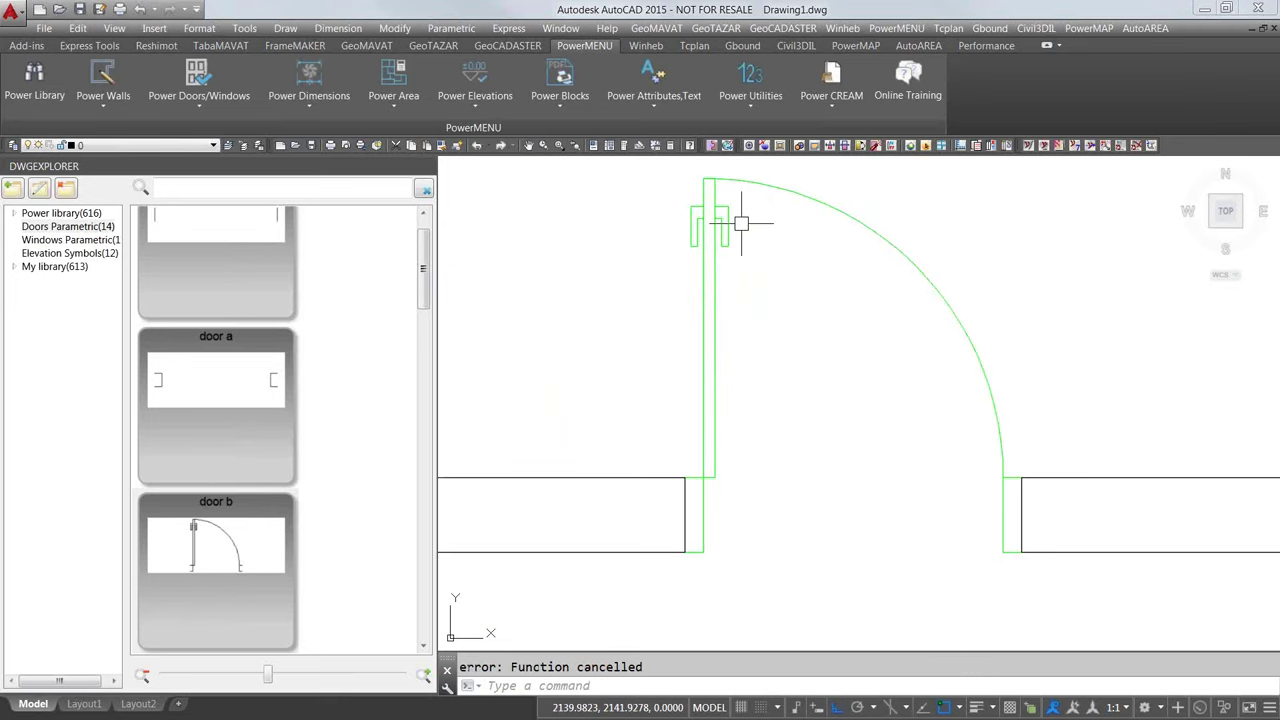
{"action": "scroll", "coordinate": [740, 223], "scroll_direction": "down", "scroll_amount": 2}
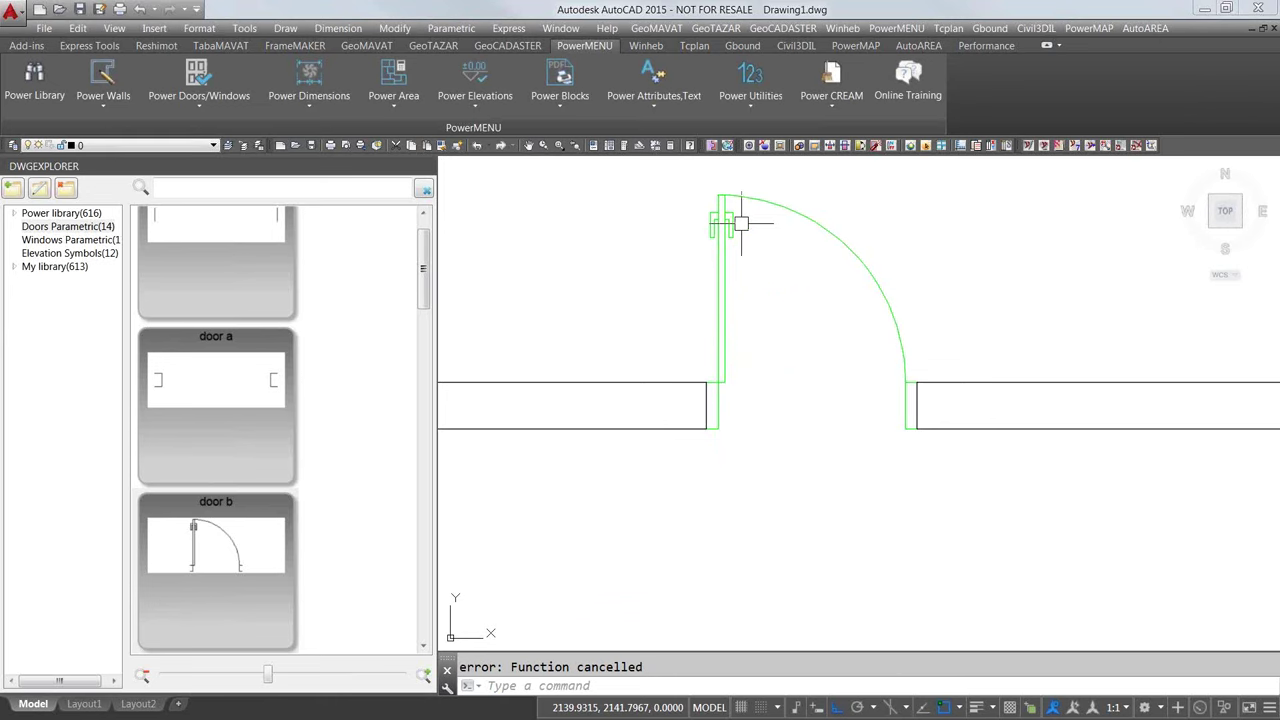
{"action": "key", "text": "ctrl+z"}
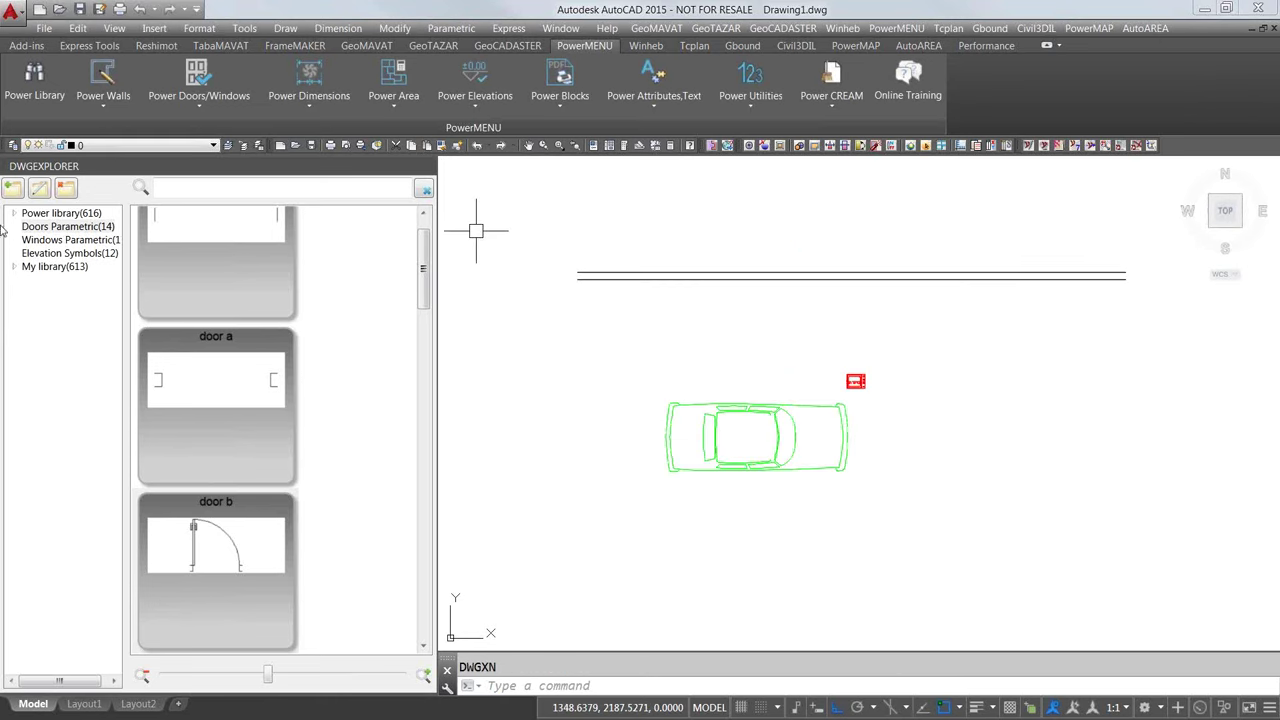
Step: Open the Doors Parametric library's settings and copy its folder path
{"action": "left_click", "coordinate": [41, 189]}
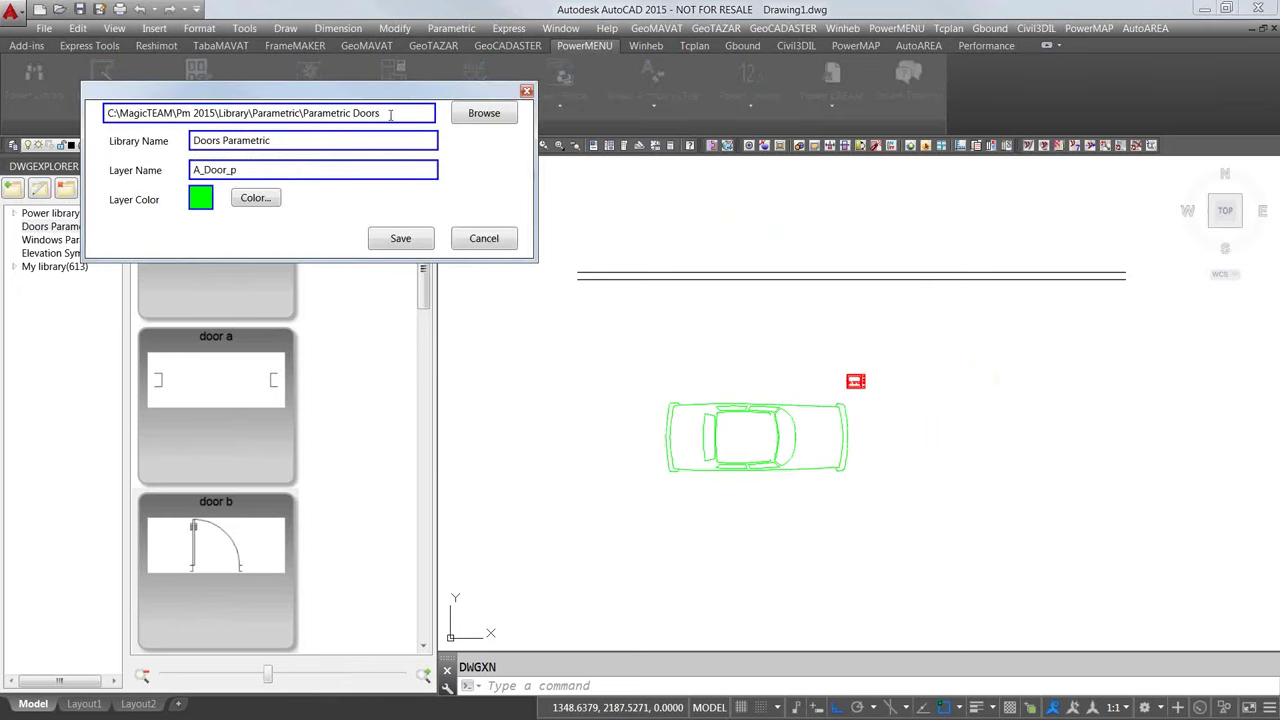
{"action": "left_click_drag", "start_coordinate": [380, 113], "coordinate": [5, 128]}
{"action": "key", "text": "ctrl+c"}
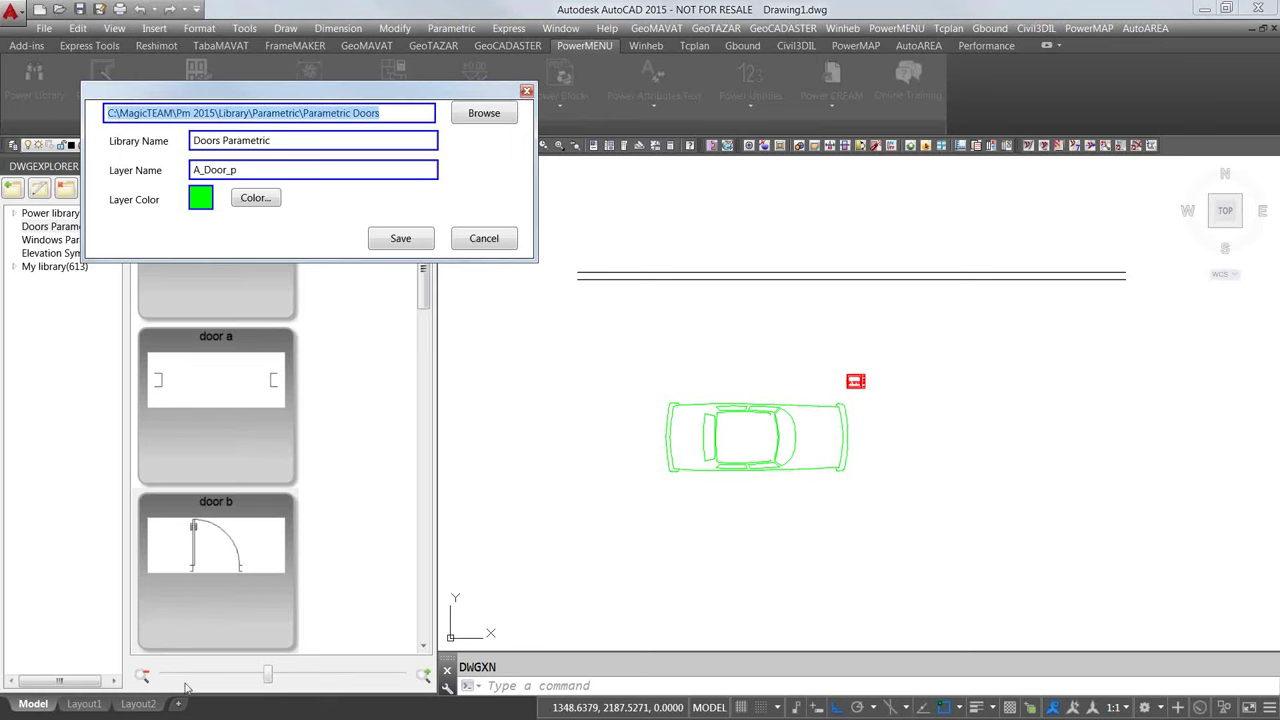
Step: Switch to Windows Explorer and open the copied folder path C:\MagicTEAM\Pm 2015\Library\Parametric\Parametric Doors
{"action": "key", "text": "super+e"}
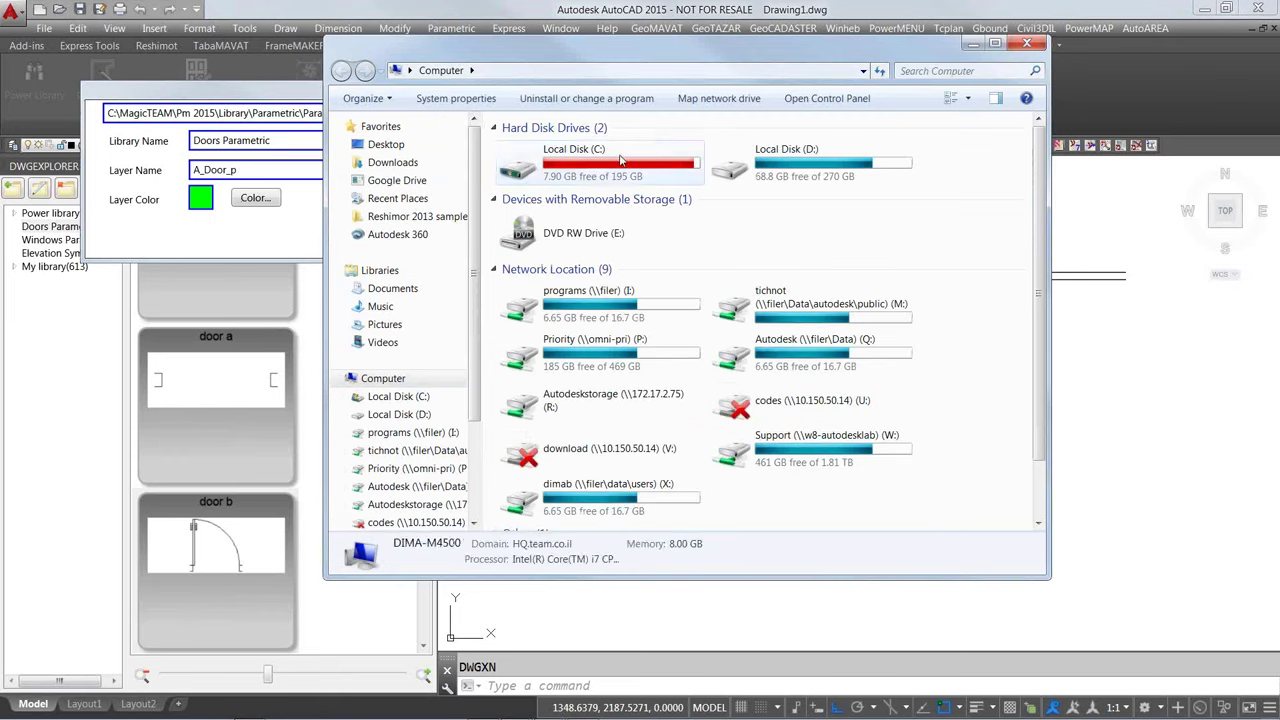
{"action": "left_click", "coordinate": [620, 160]}
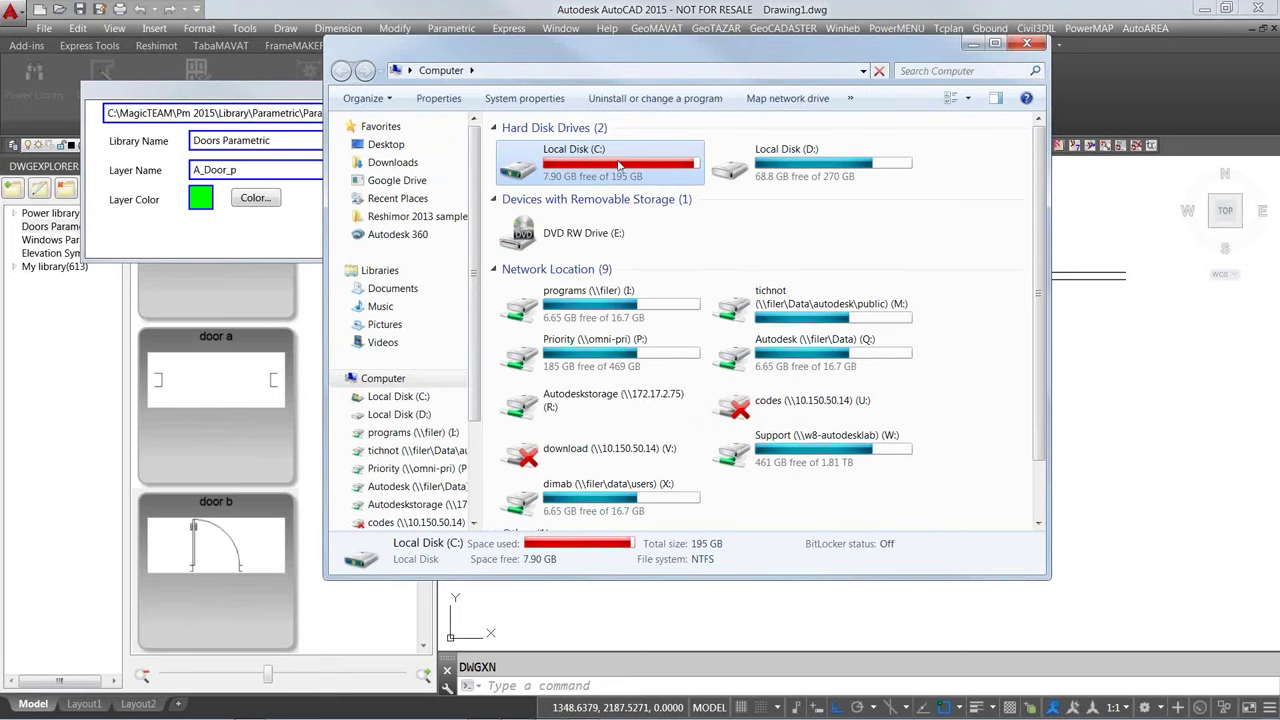
{"action": "left_click", "coordinate": [546, 70]}
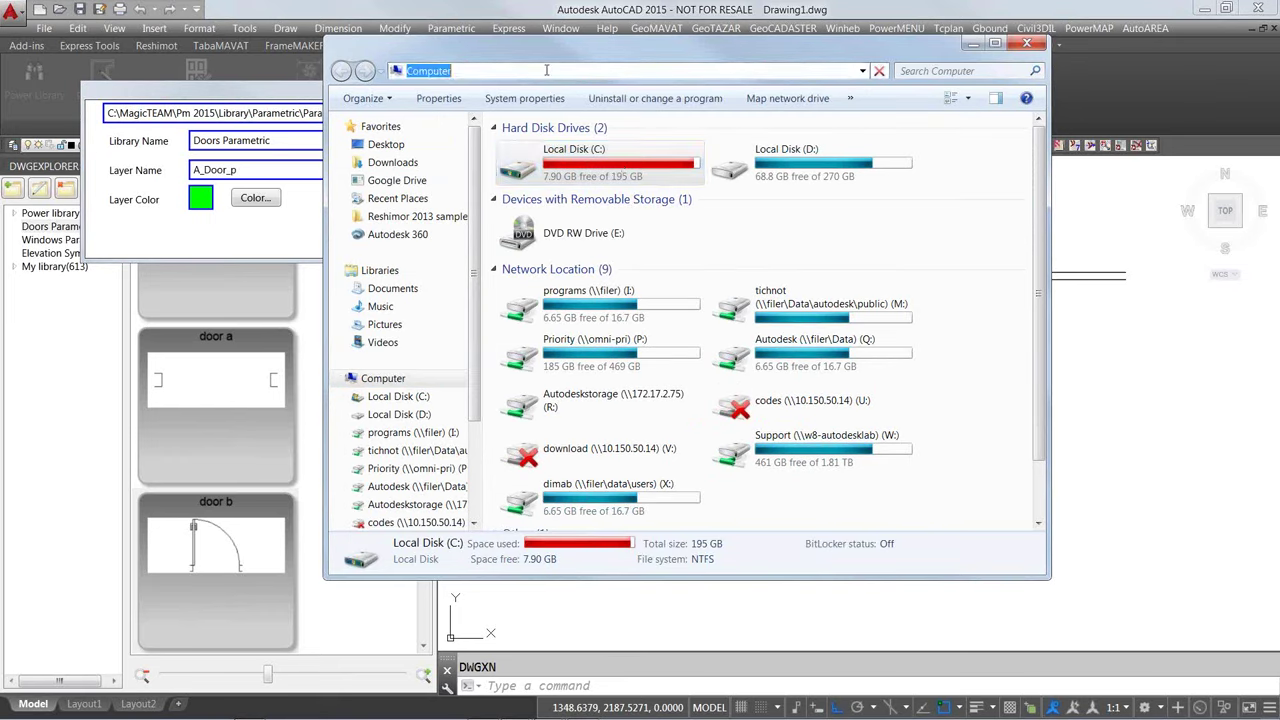
{"action": "key", "text": "ctrl+v"}
{"action": "key", "text": "Return"}
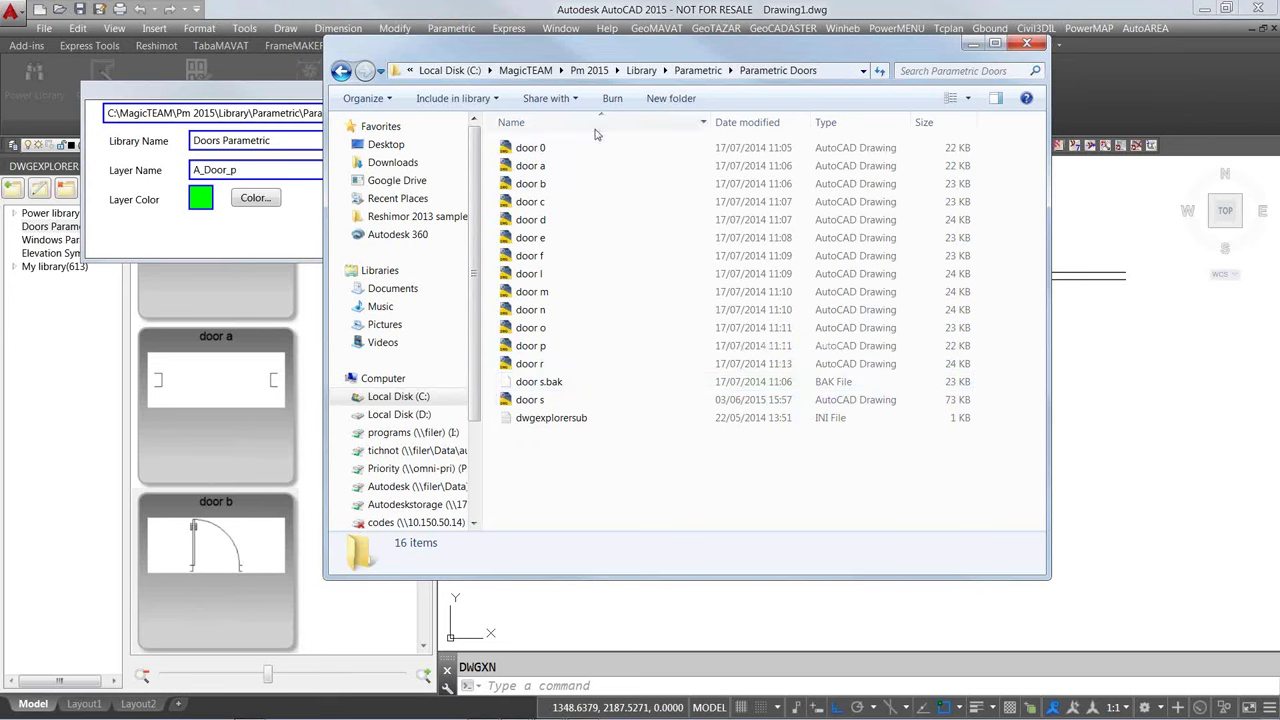
Step: Duplicate the door b drawing file in the Parametric Doors folder and rename the copy to door g
{"action": "left_click", "coordinate": [553, 193]}
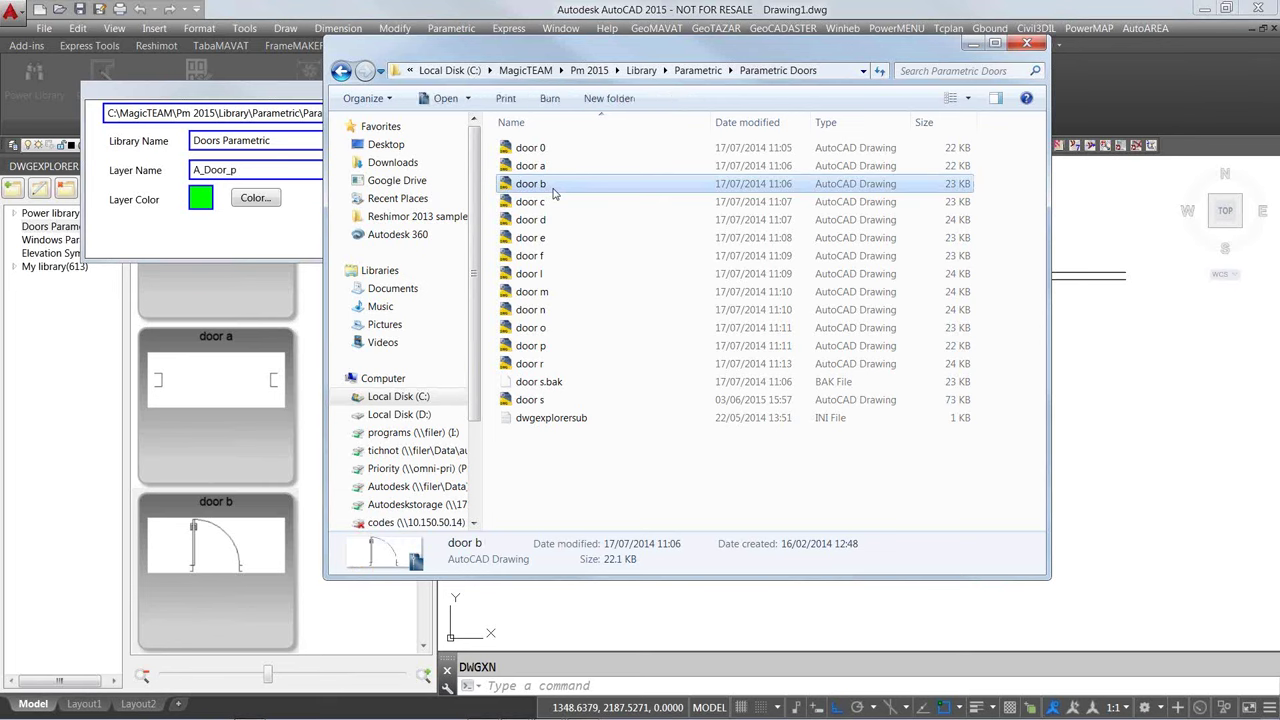
{"action": "key", "text": "ctrl+v"}
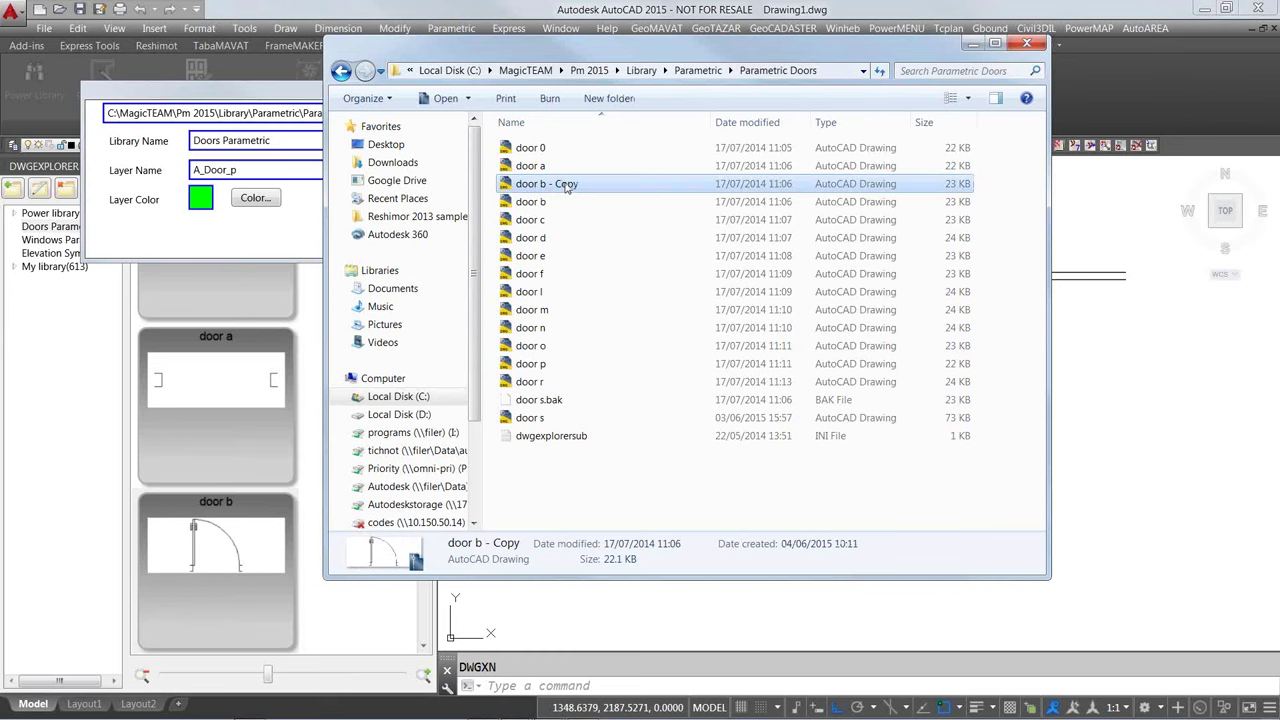
{"action": "left_click", "coordinate": [566, 187]}
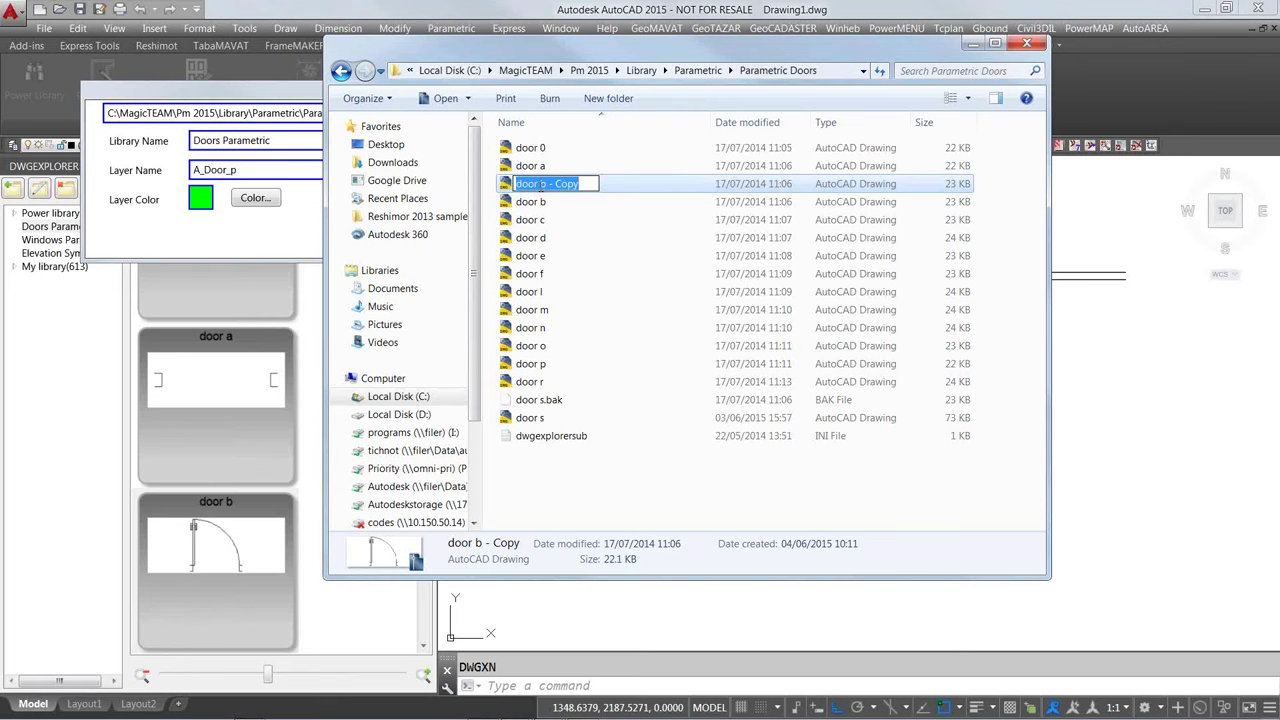
{"action": "left_click_drag", "start_coordinate": [540, 184], "coordinate": [583, 185]}
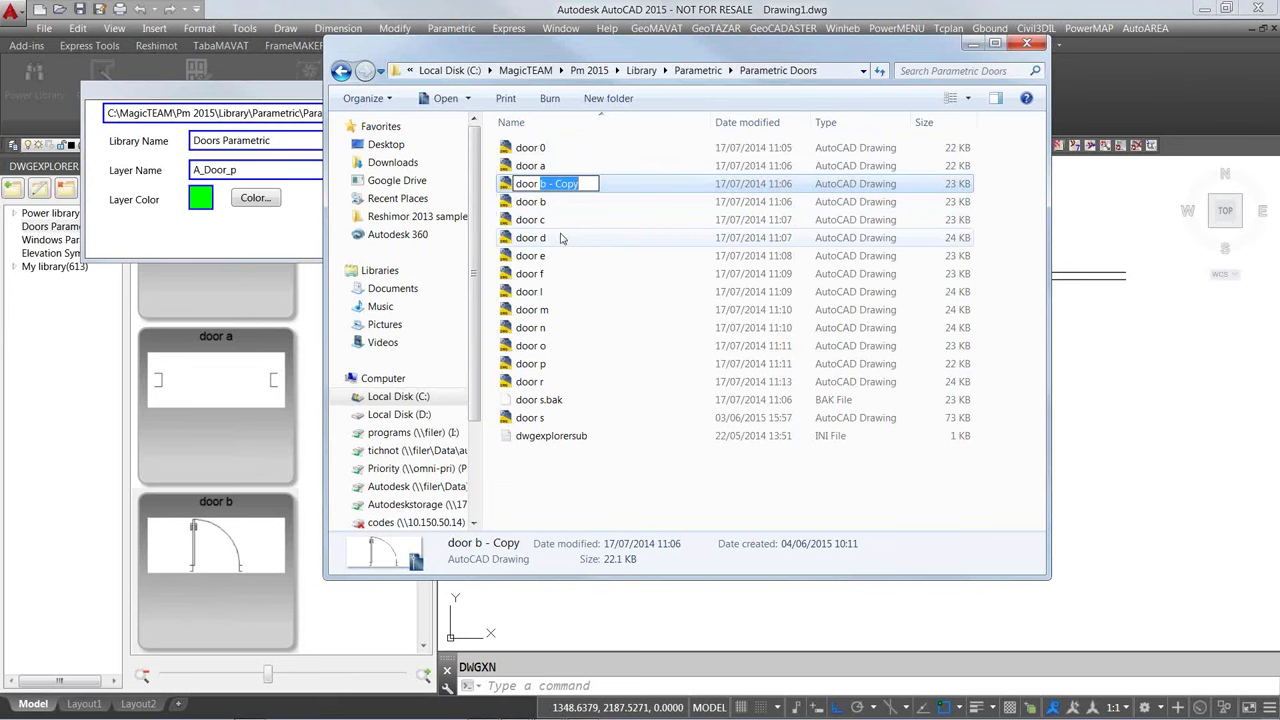
{"action": "type", "text": "g"}
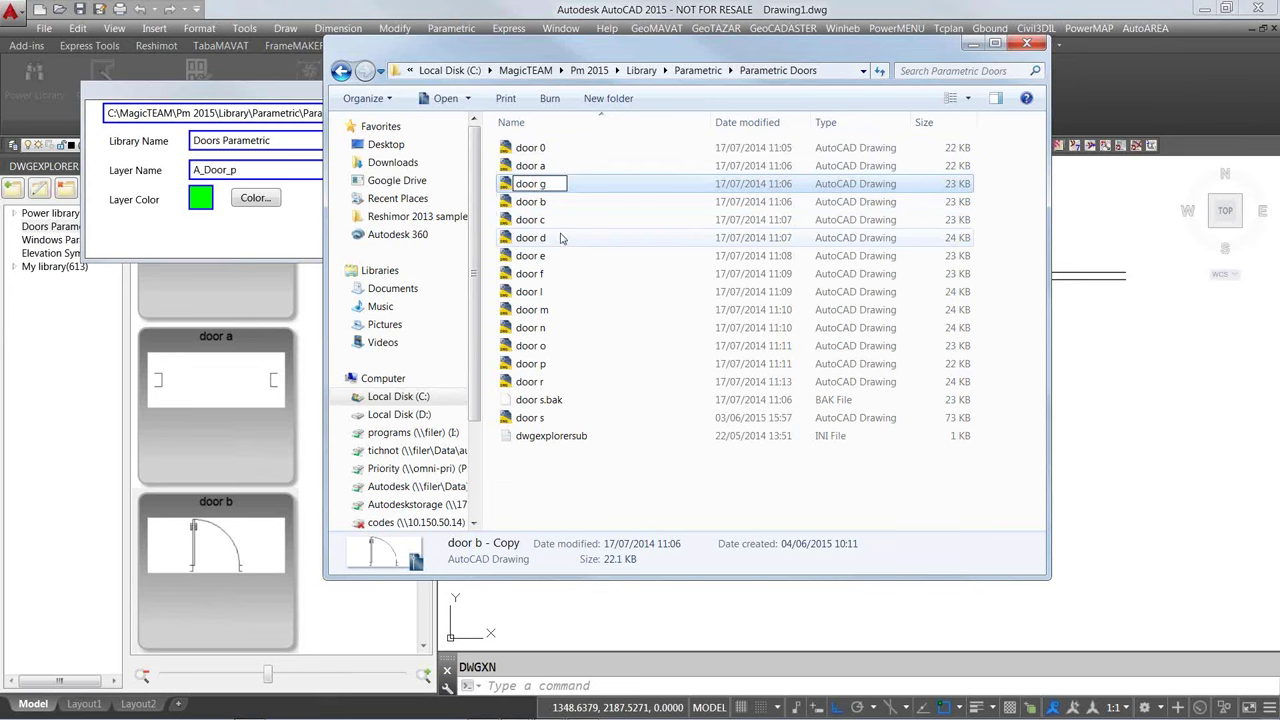
{"action": "key", "text": "Return"}
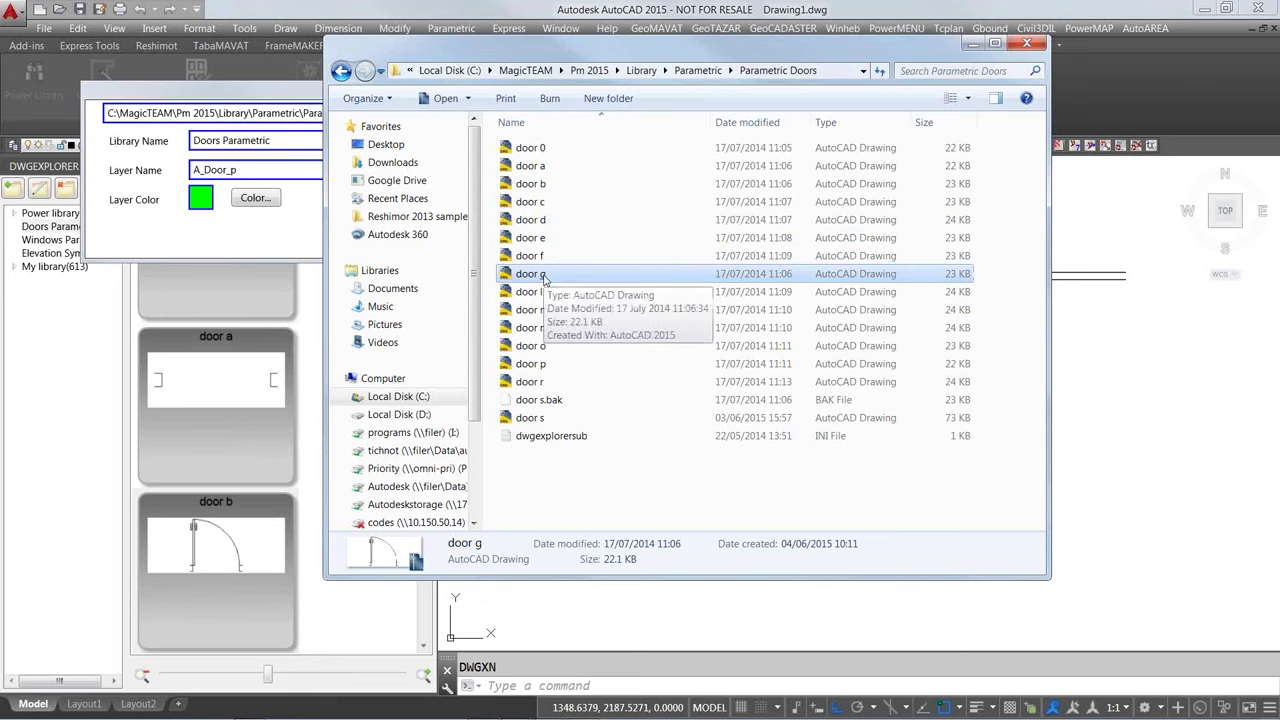
Step: Switch to AutoCAD, dismiss the Doors Parametric settings without saving and close the DWGEXPLORER palette
{"action": "key", "text": "alt+Tab"}
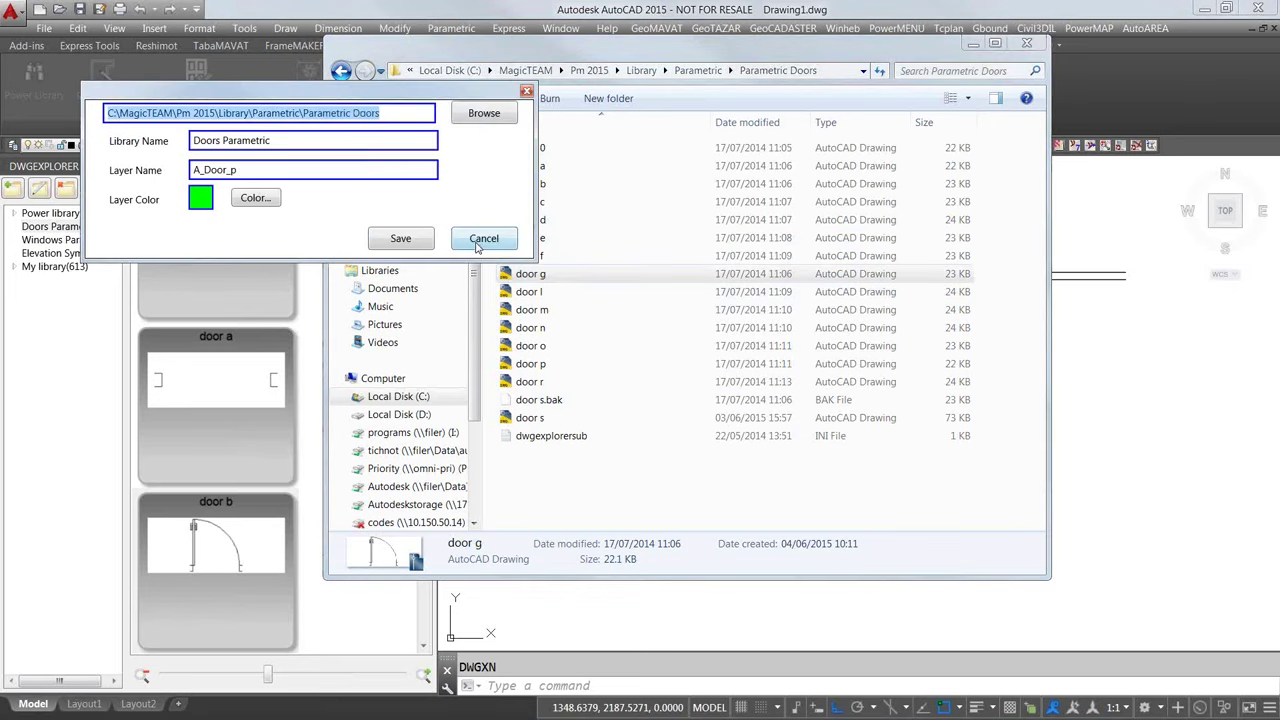
{"action": "left_click", "coordinate": [480, 239]}
{"action": "key", "text": "alt+Tab"}
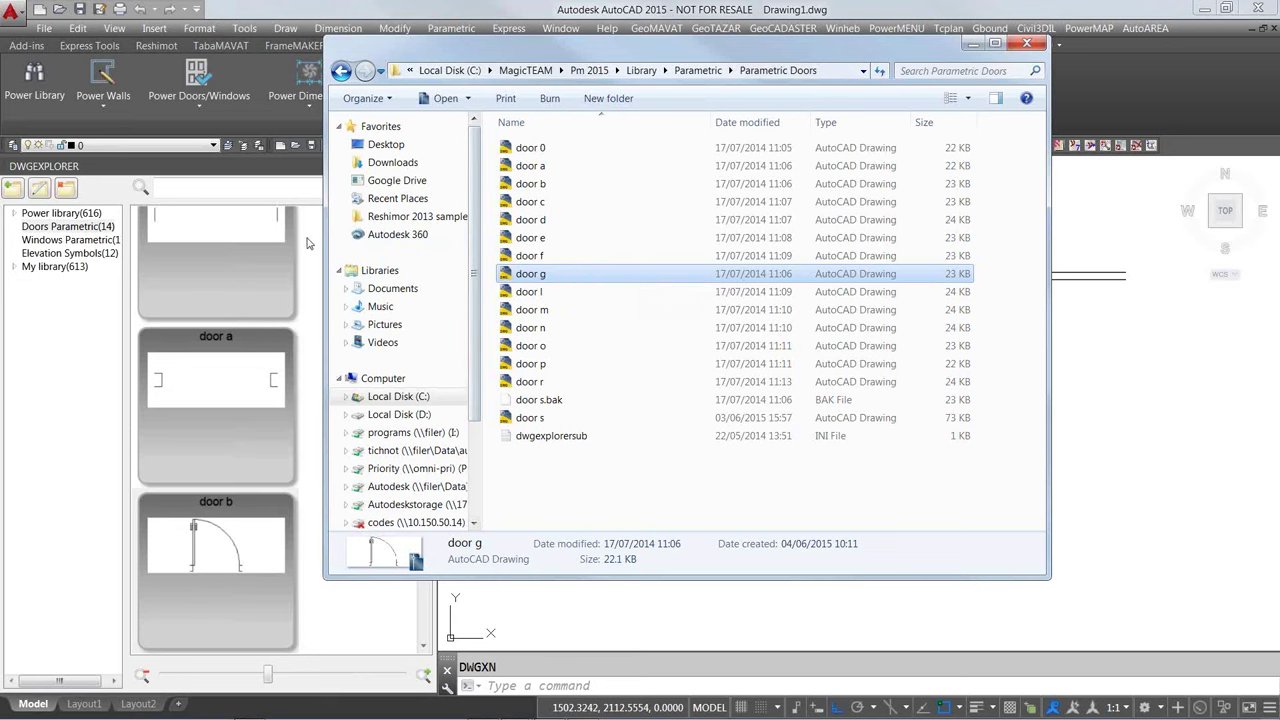
{"action": "key", "text": "Escape"}
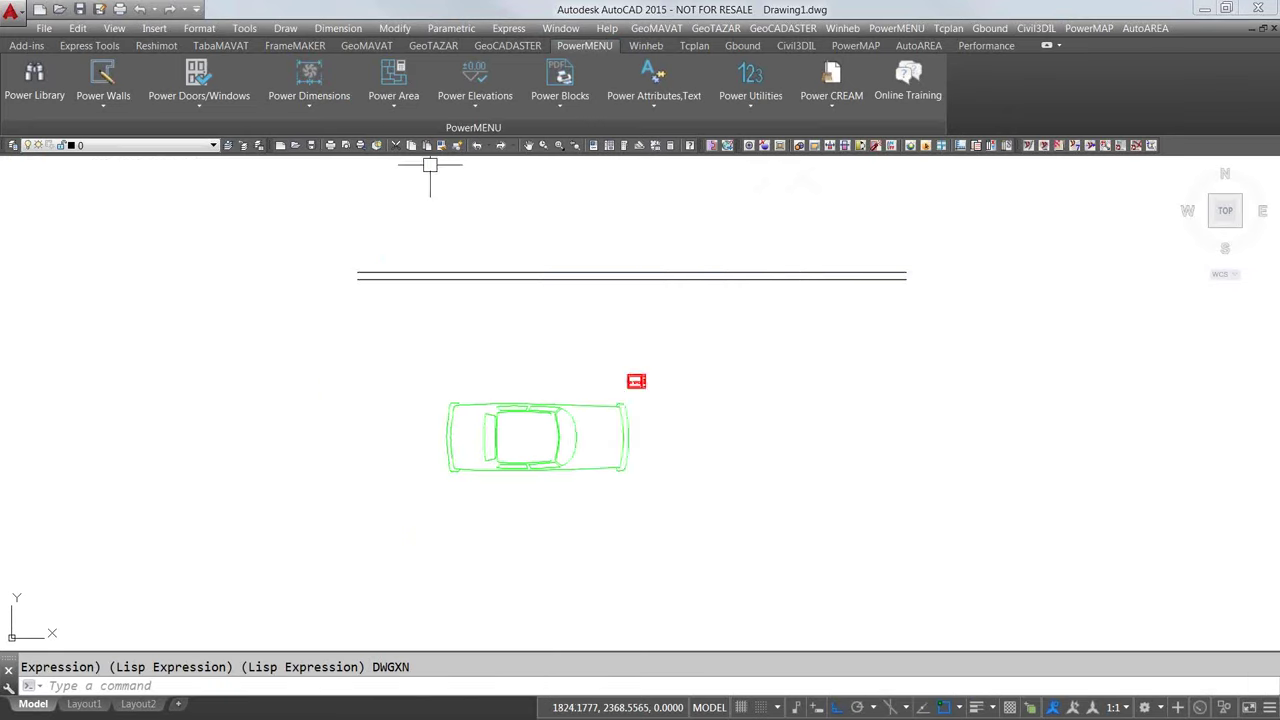
Step: Open the door g drawing from the Parametric Doors folder in AutoCAD's Block Editor
{"action": "key", "text": "Return"}
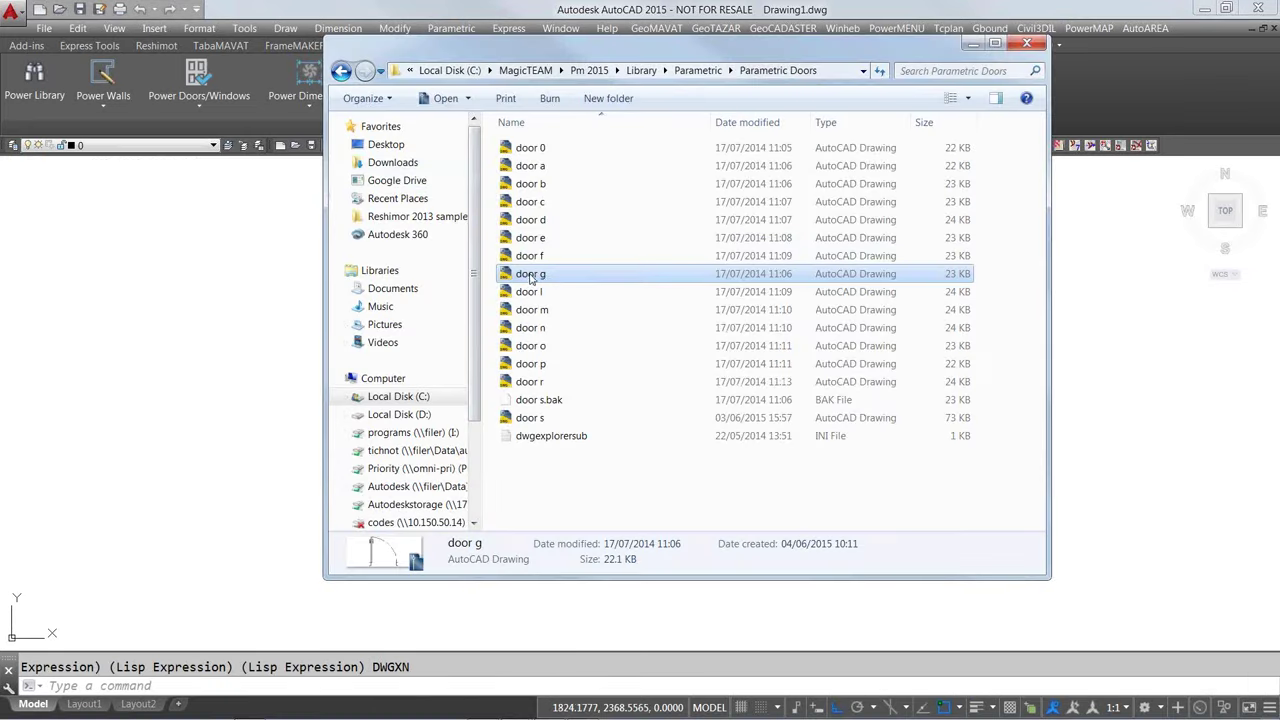
{"action": "double_click", "coordinate": [531, 276]}
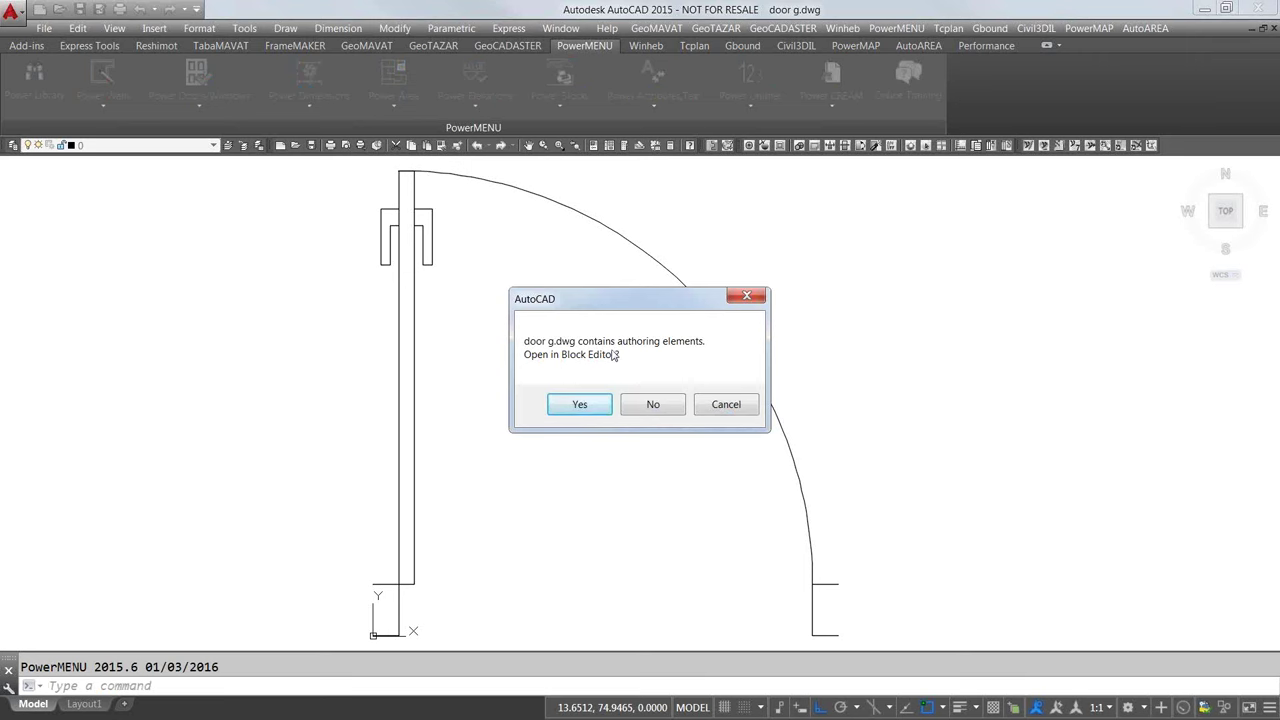
{"action": "left_click", "coordinate": [591, 408]}
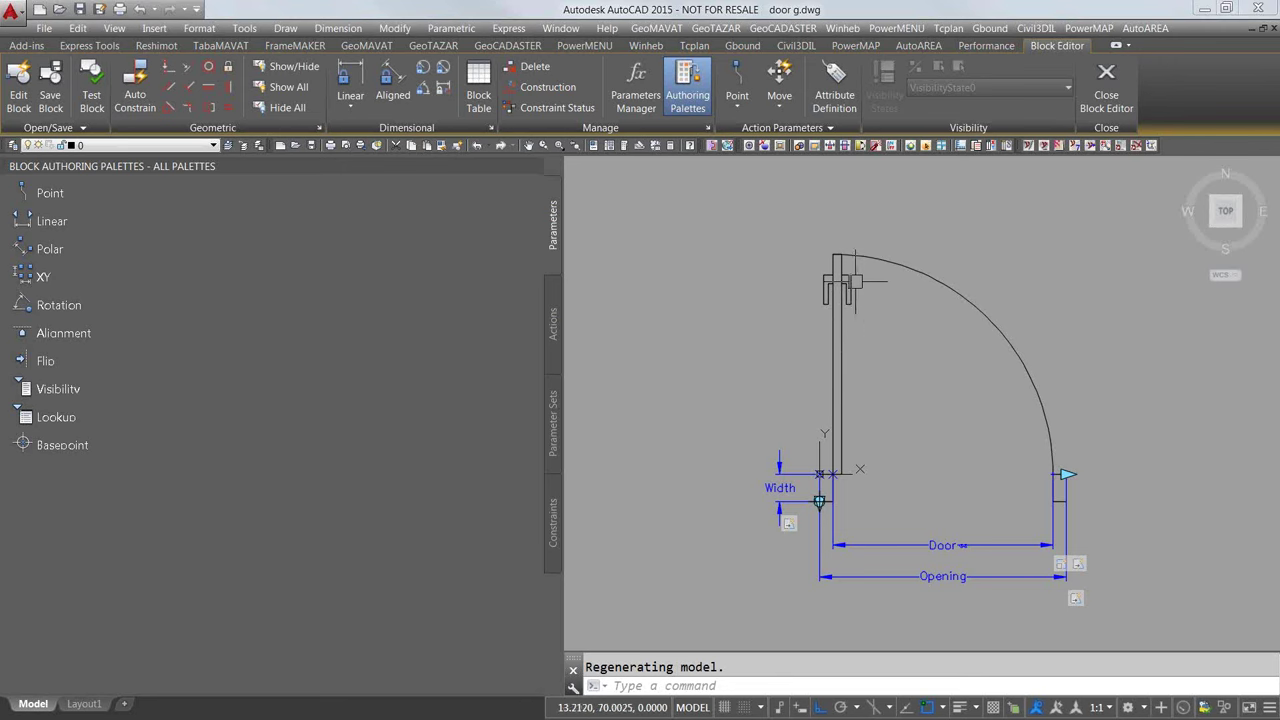
Step: Delete the handle on the side of the door leaf that faces the swing arc
{"action": "left_click", "coordinate": [850, 282]}
{"action": "key", "text": "Delete"}
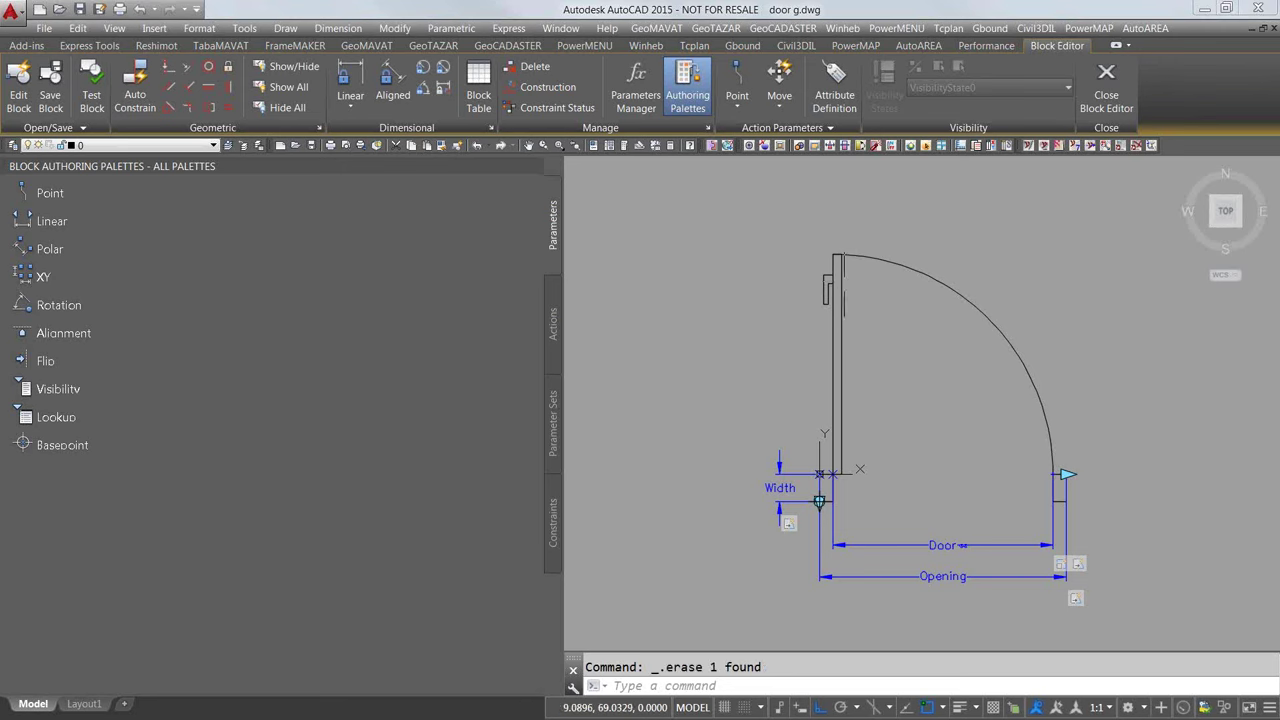
{"action": "left_click", "coordinate": [828, 282]}
{"action": "mouse_move", "coordinate": [825, 290]}
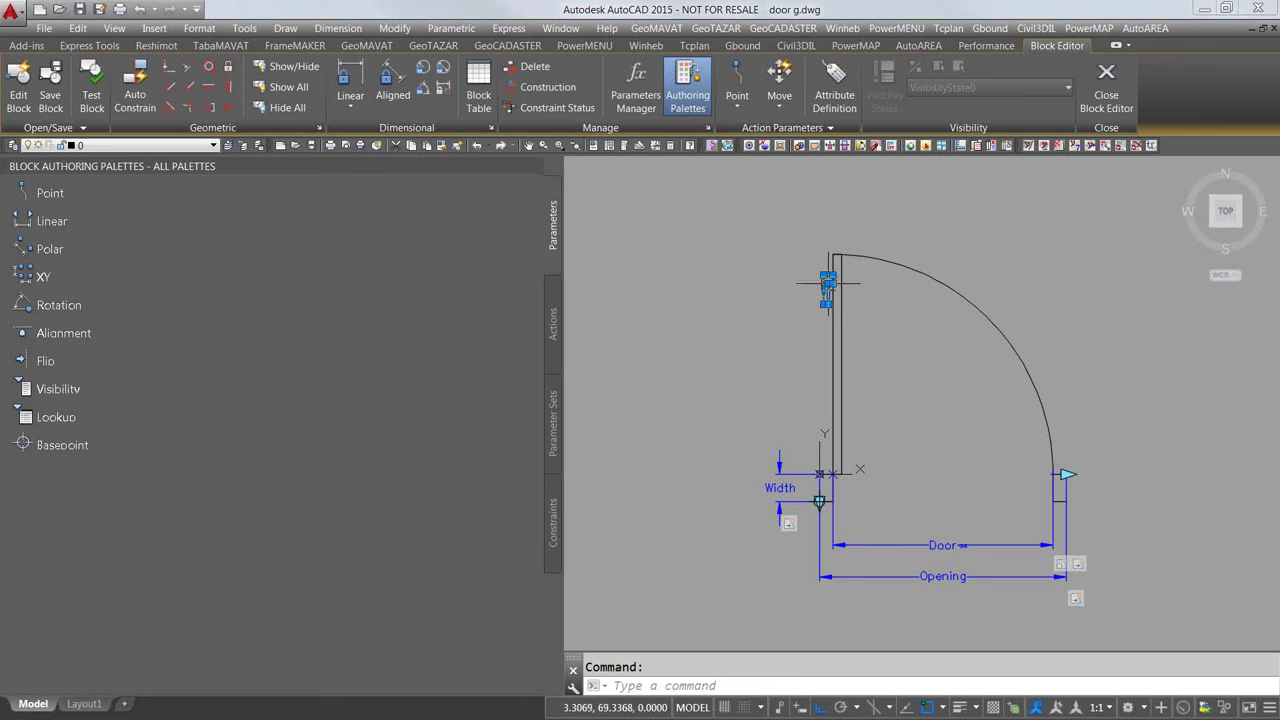
{"action": "mouse_move", "coordinate": [828, 293]}
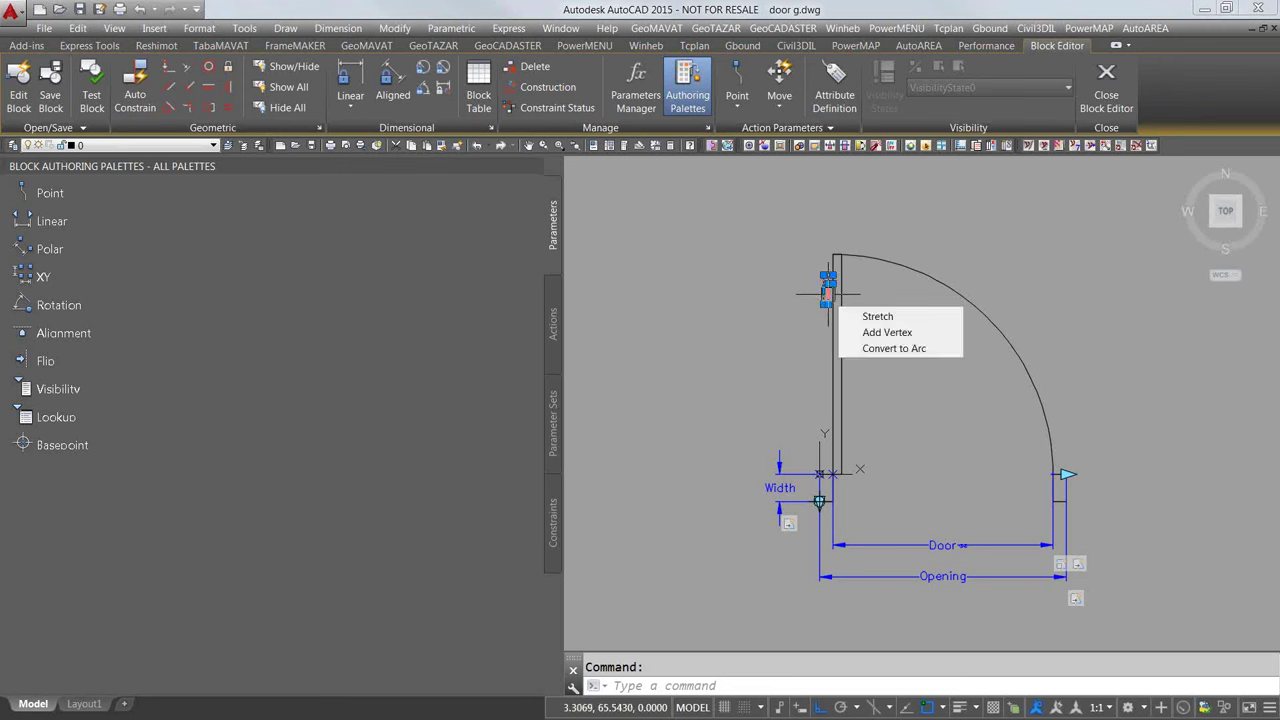
{"action": "key", "text": "Escape"}
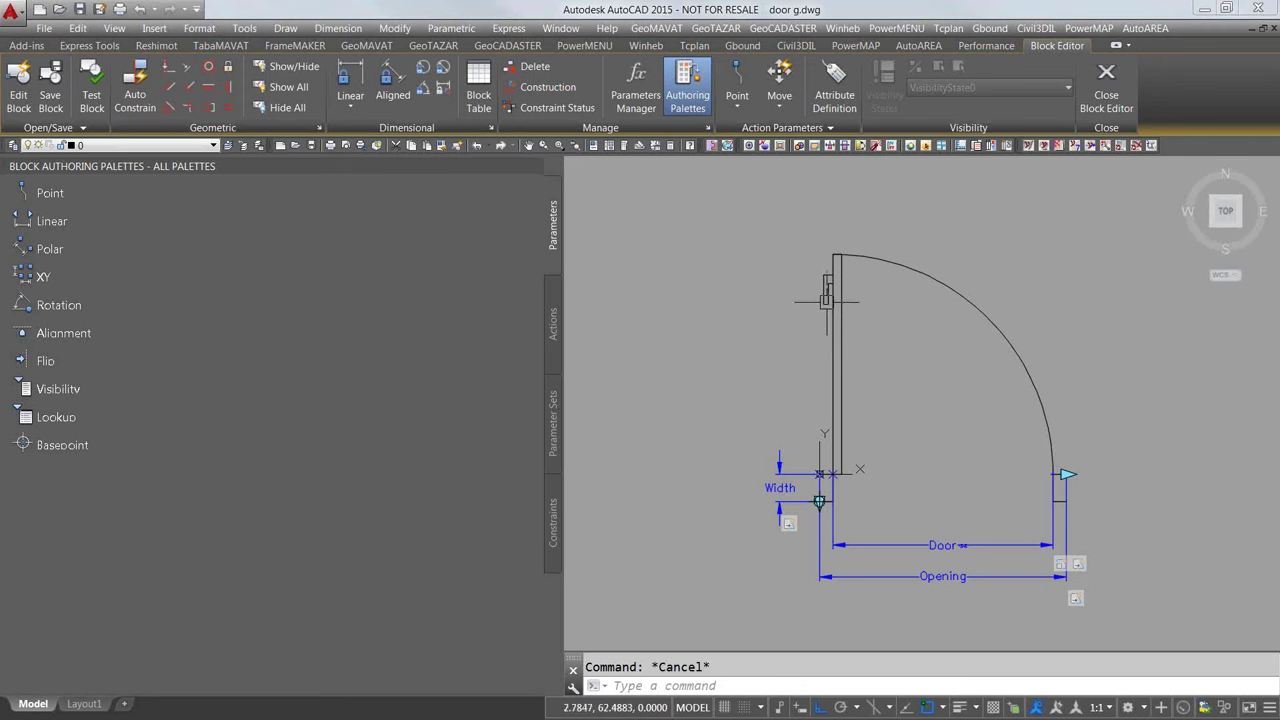
Step: Erase the remaining handle on the side of the door leaf facing away from the swing arc
{"action": "left_click", "coordinate": [820, 303]}
{"action": "mouse_move", "coordinate": [823, 303]}
{"action": "key", "text": "Escape"}
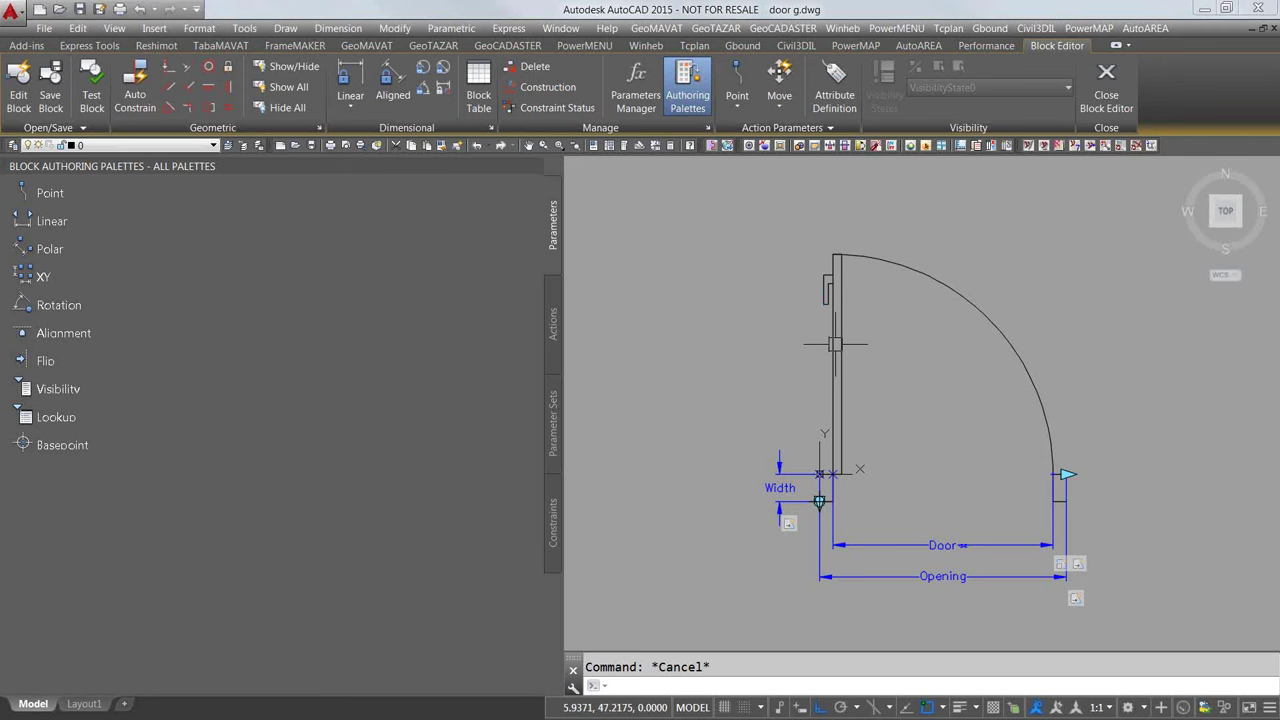
{"action": "type", "text": "e"}
{"action": "key", "text": "Return"}
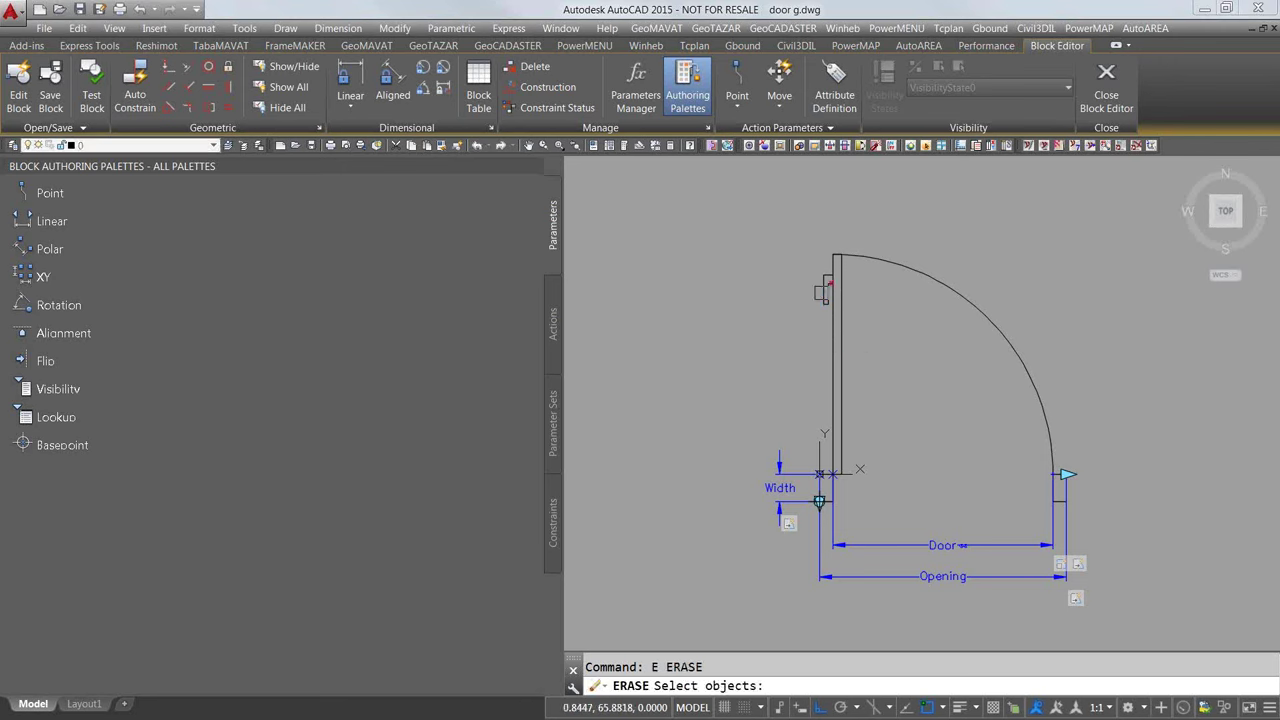
{"action": "left_click", "coordinate": [826, 288]}
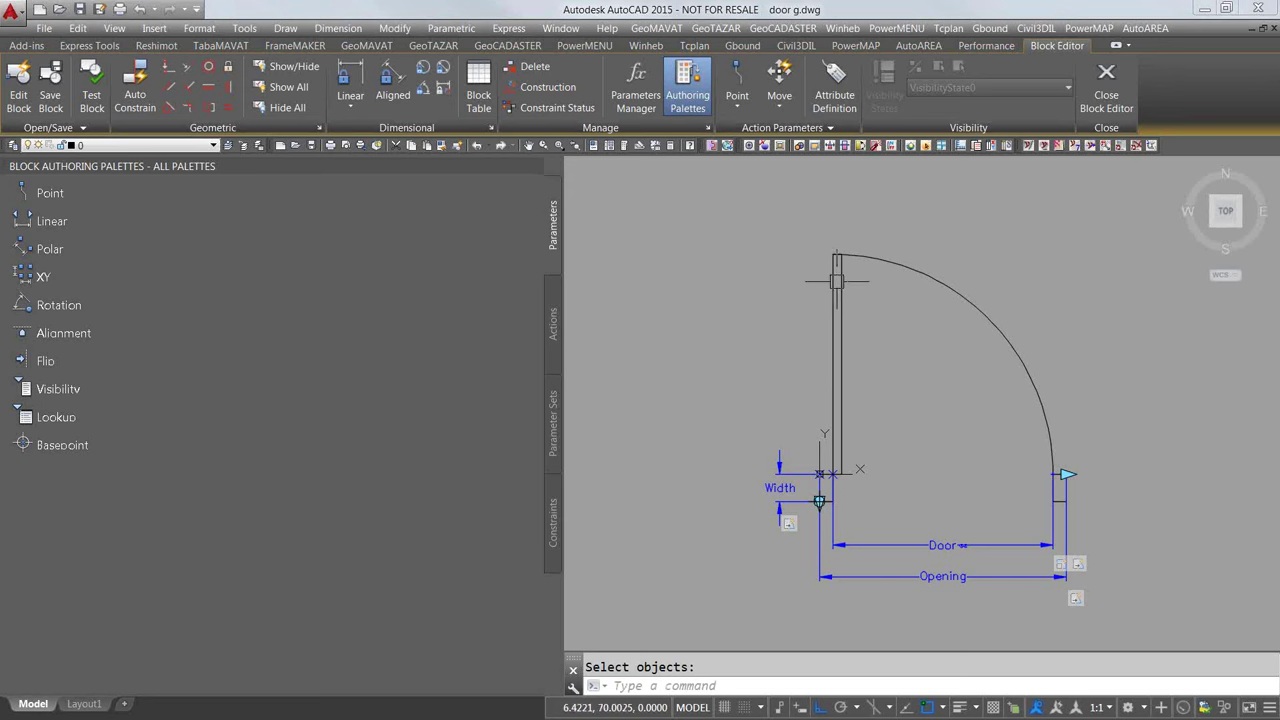
Step: Draw a circle with a radius of about 2.2 near the leaf's free end, on the side away from the swing arc
{"action": "scroll", "coordinate": [836, 281], "scroll_direction": "up", "scroll_amount": 3}
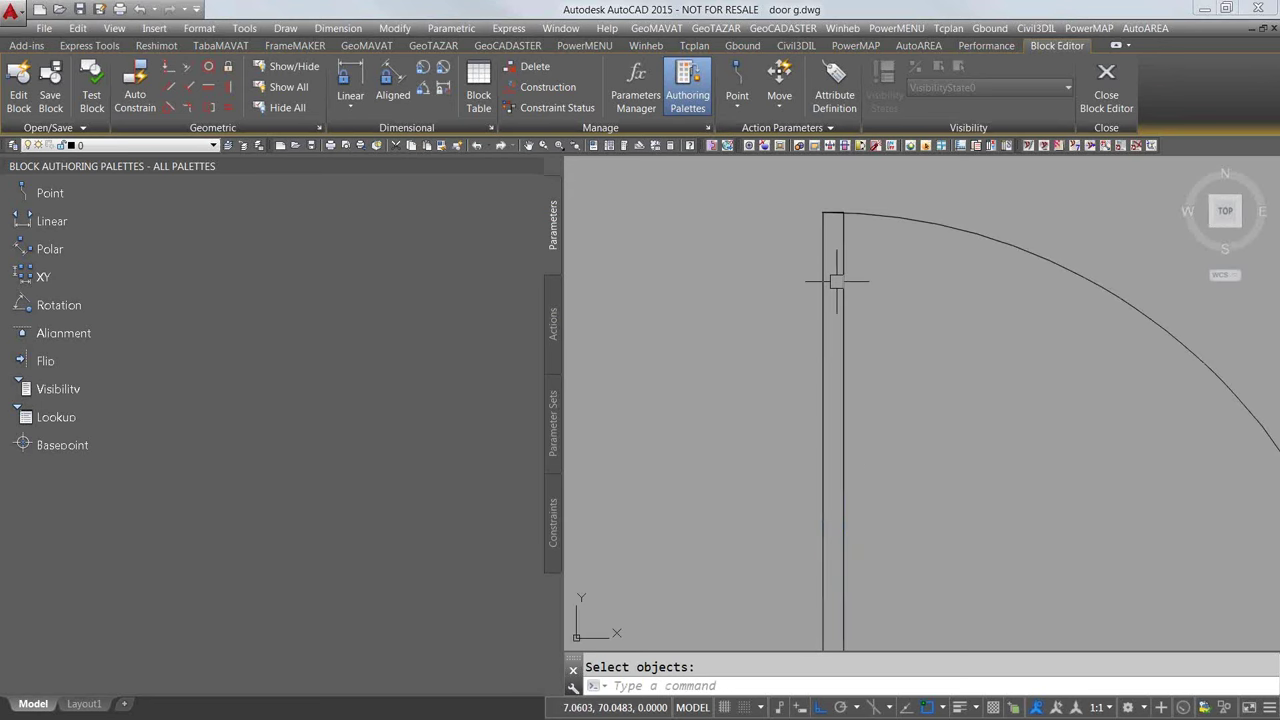
{"action": "type", "text": "CIRCLE"}
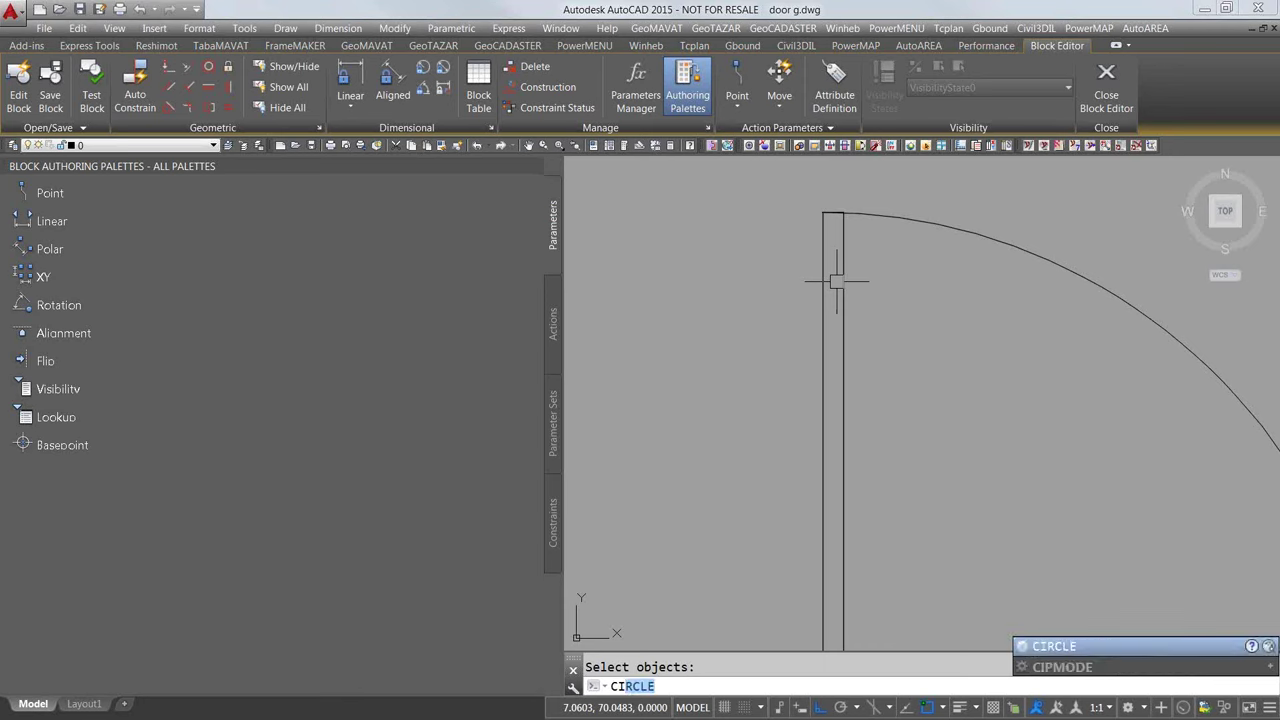
{"action": "key", "text": "Return"}
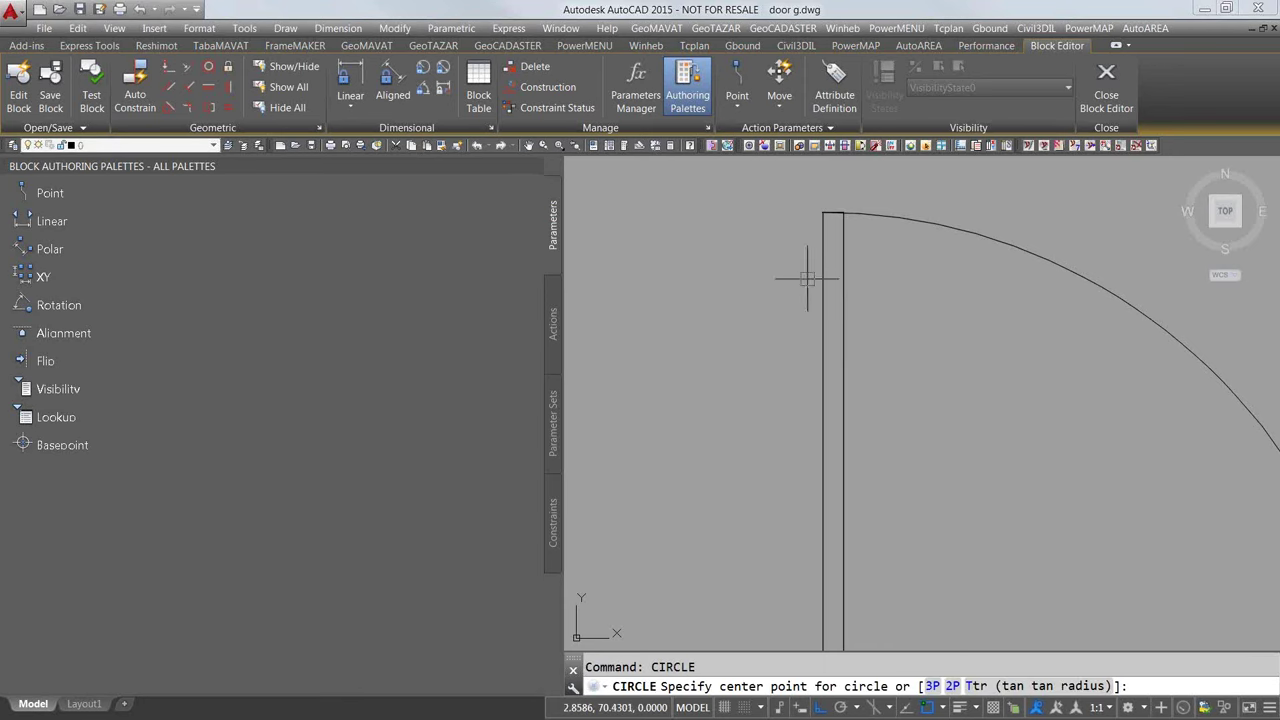
{"action": "left_click", "coordinate": [806, 279]}
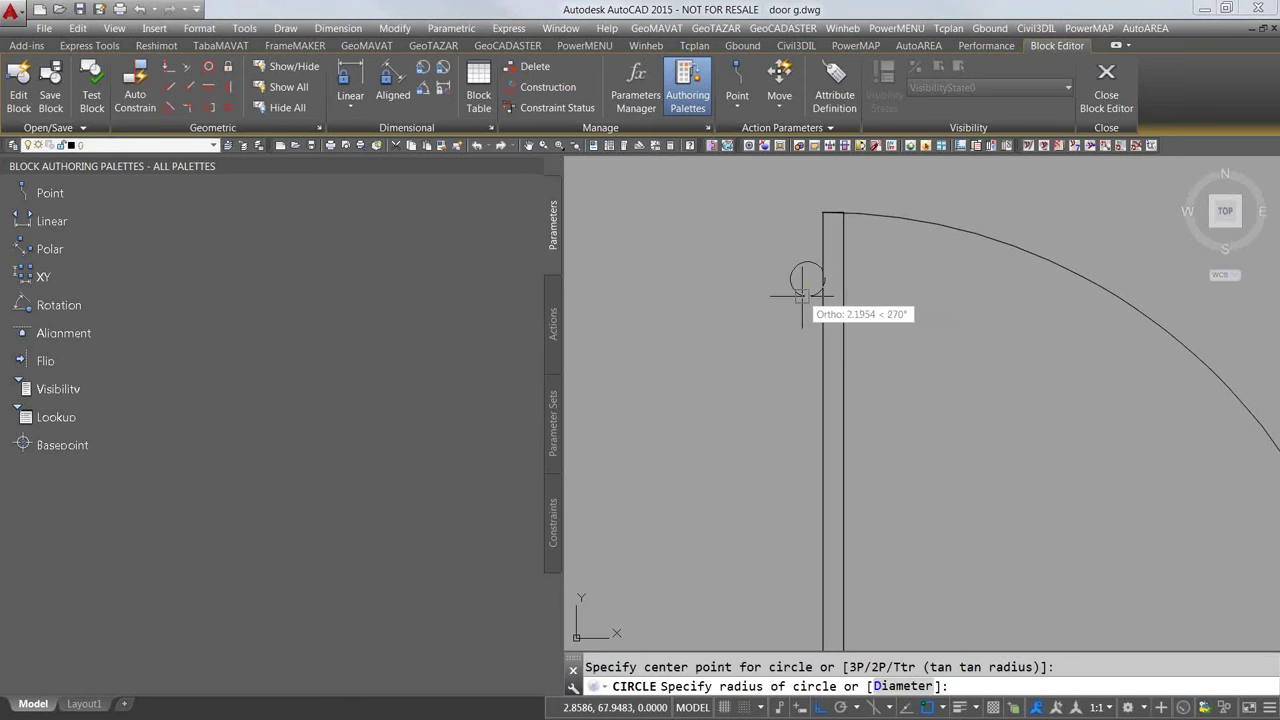
{"action": "left_click", "coordinate": [802, 296]}
{"action": "key", "text": "Escape"}
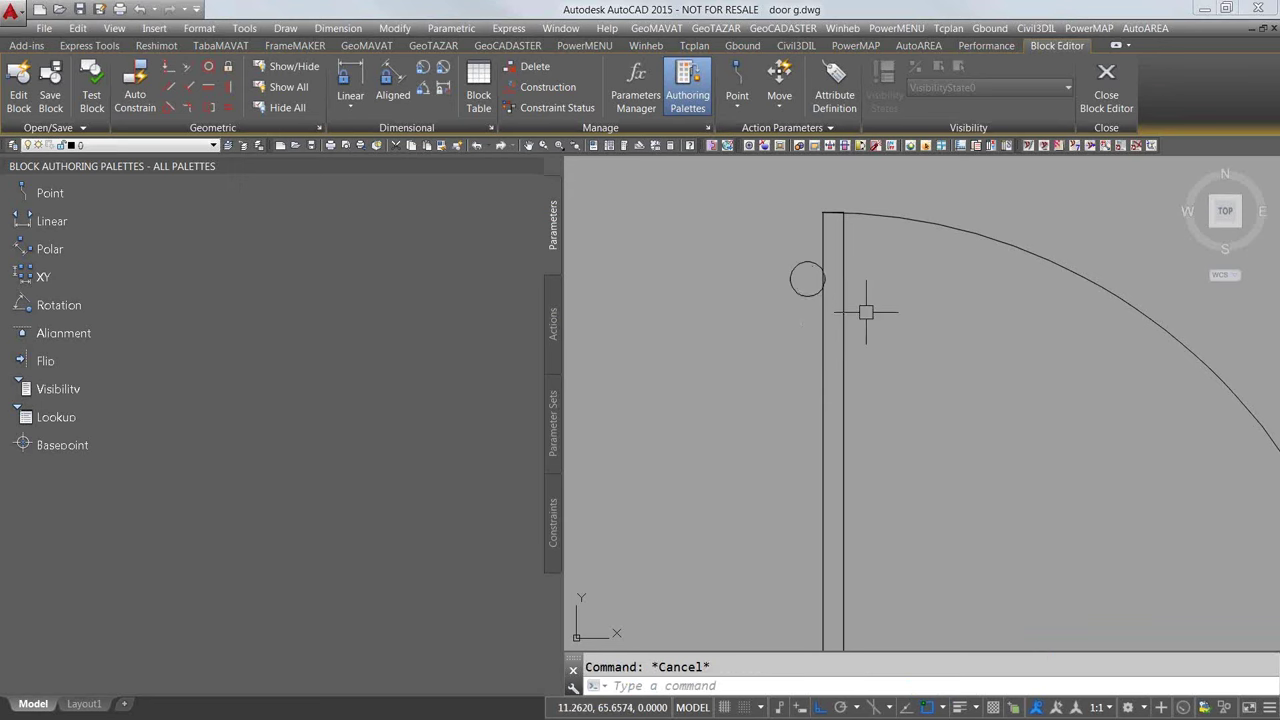
Step: Move the circle horizontally away from the door leaf so a small gap separates them
{"action": "type", "text": "m"}
{"action": "key", "text": "Return"}
{"action": "left_click", "coordinate": [808, 295]}
{"action": "key", "text": "Return"}
{"action": "left_click", "coordinate": [798, 318]}
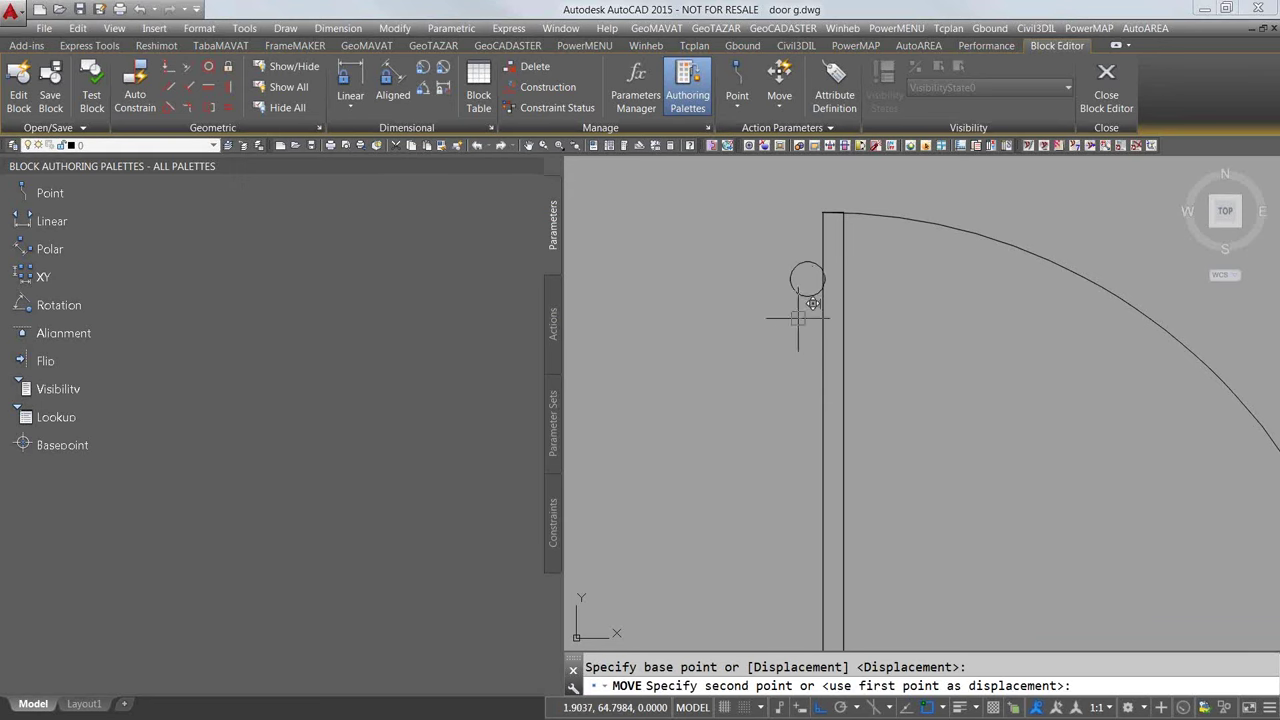
{"action": "left_click", "coordinate": [795, 318]}
{"action": "key", "text": "Escape"}
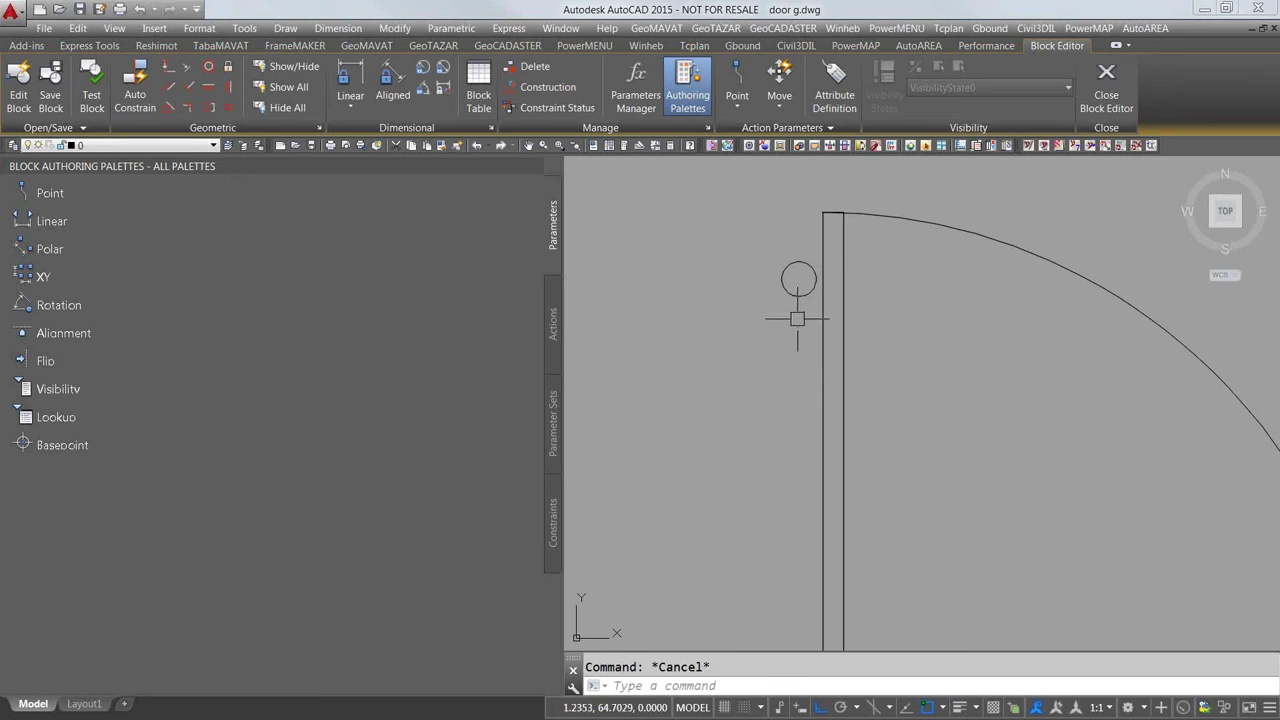
Step: Copy the circle horizontally across to the swing-arc side of the door leaf as the second knob
{"action": "type", "text": "copy"}
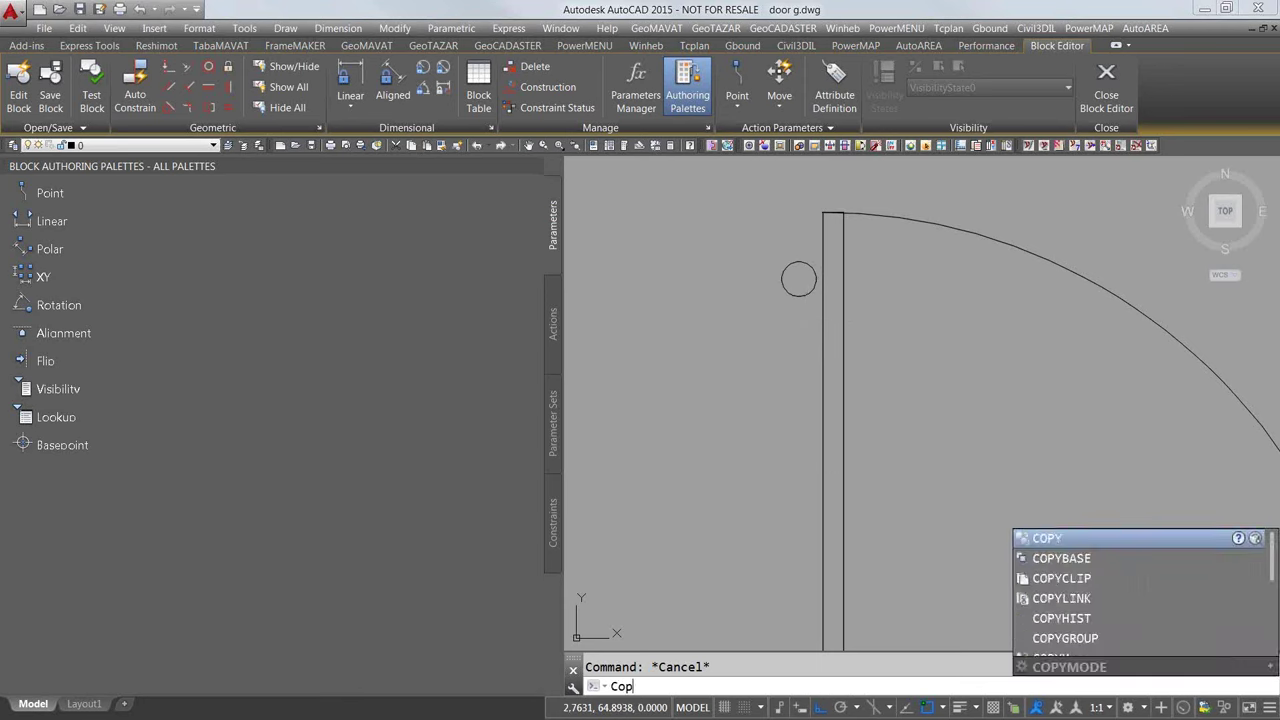
{"action": "key", "text": "Return"}
{"action": "left_click", "coordinate": [790, 295]}
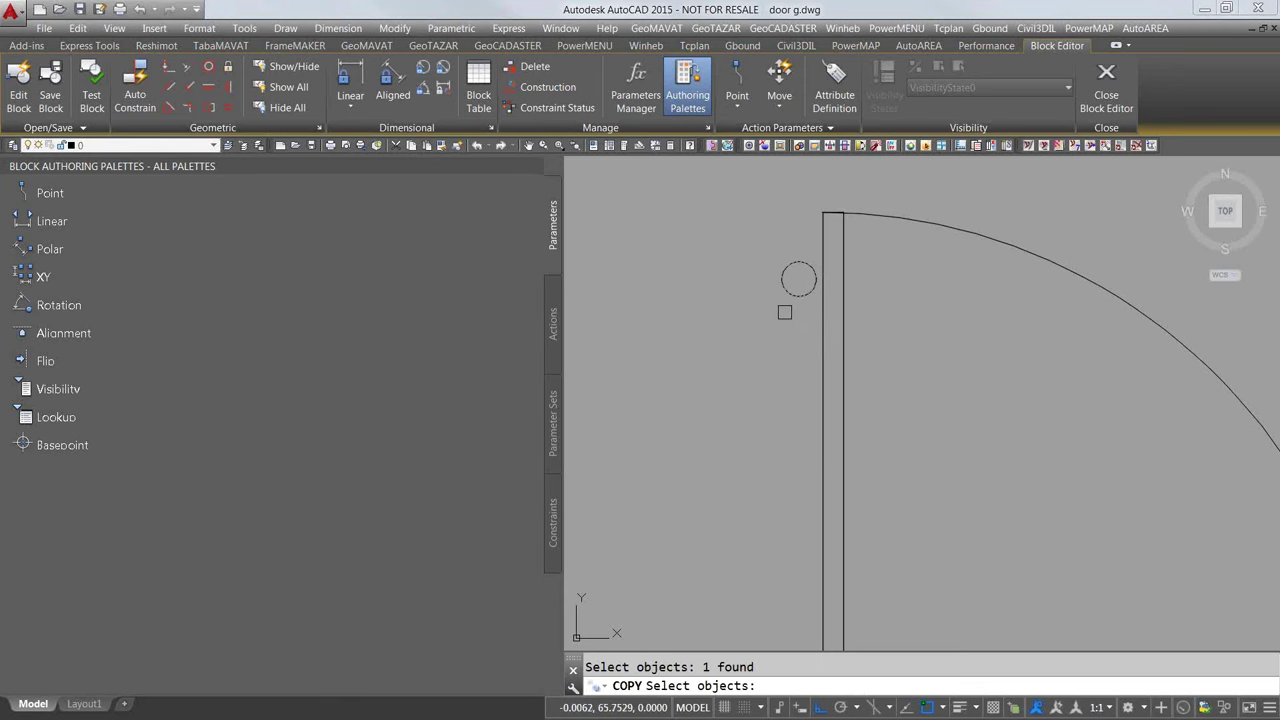
{"action": "key", "text": "Return"}
{"action": "left_click", "coordinate": [799, 279]}
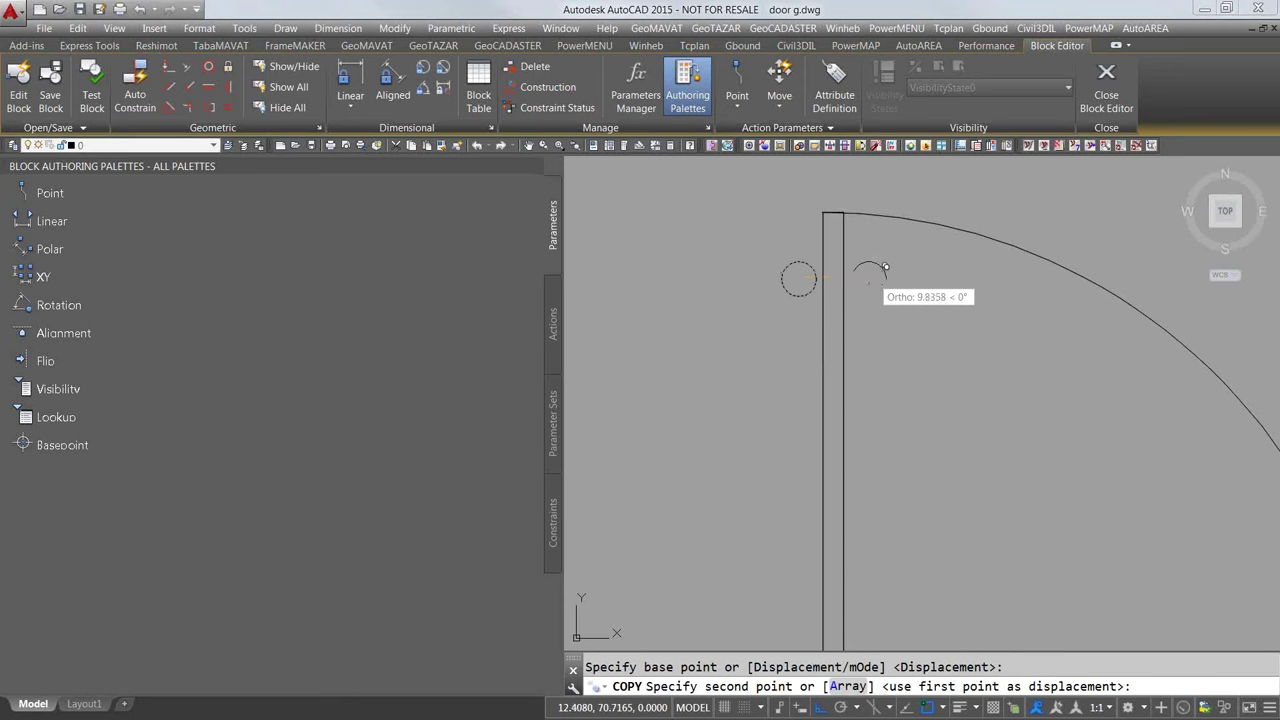
{"action": "left_click", "coordinate": [873, 279]}
{"action": "key", "text": "Escape"}
{"action": "scroll", "coordinate": [920, 434], "scroll_direction": "down", "scroll_amount": 3}
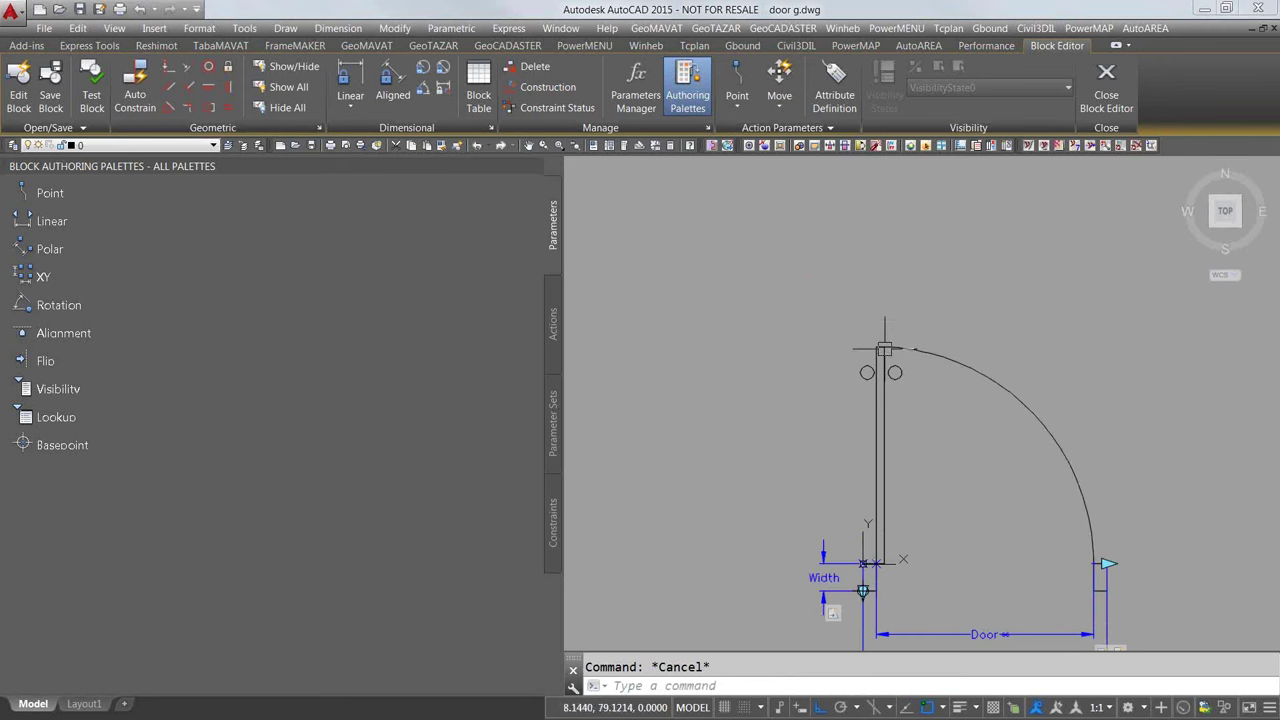
{"action": "scroll", "coordinate": [986, 514], "scroll_direction": "down", "scroll_amount": 3}
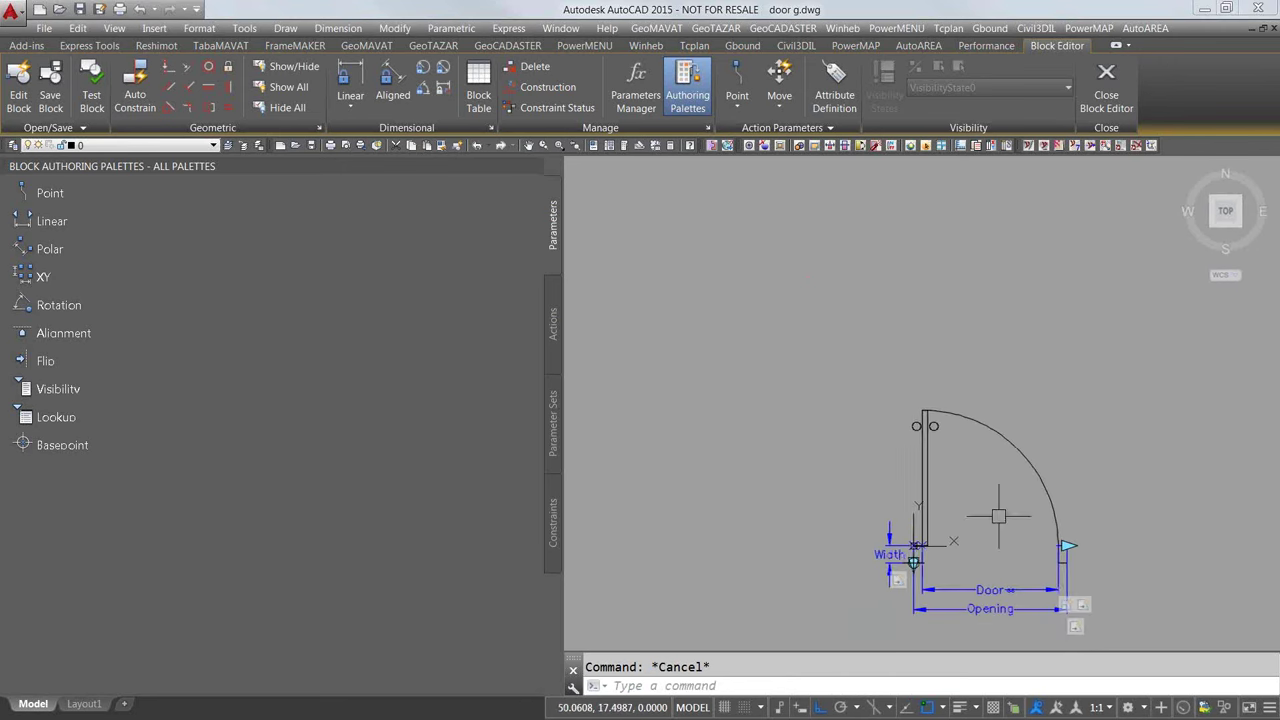
{"action": "scroll", "coordinate": [970, 488], "scroll_direction": "up", "scroll_amount": 2}
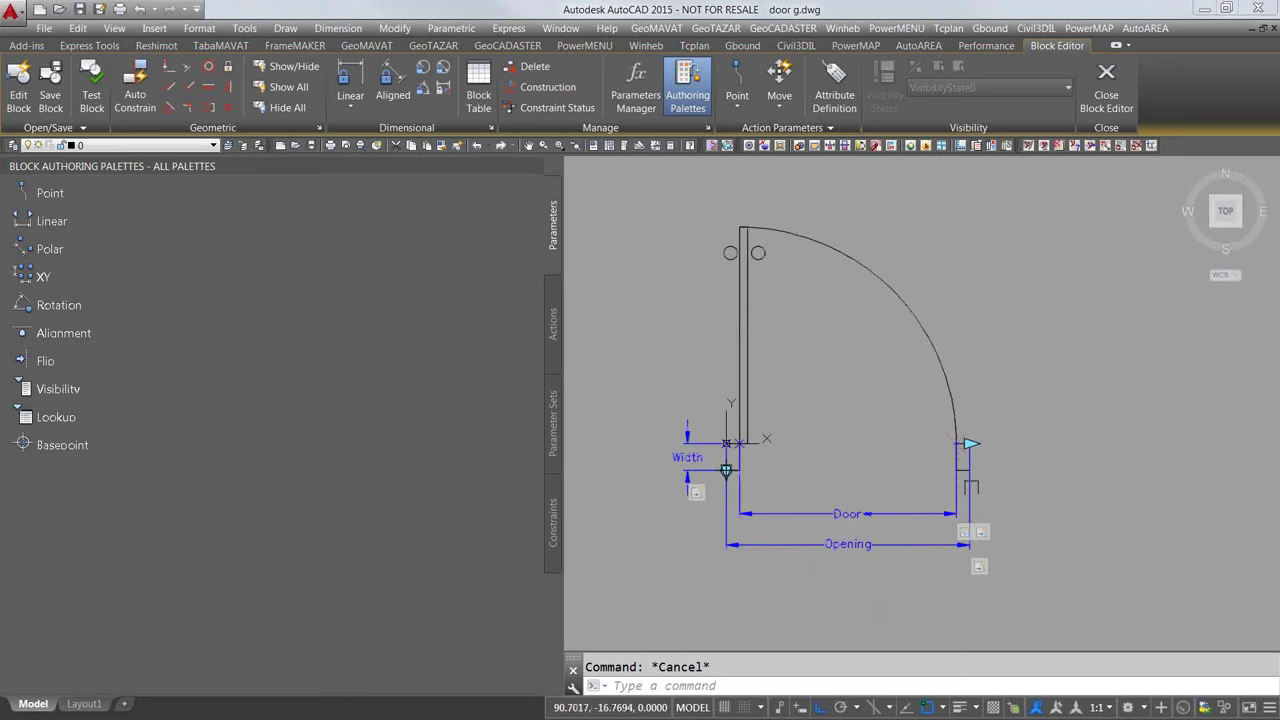
{"action": "left_click", "coordinate": [985, 533]}
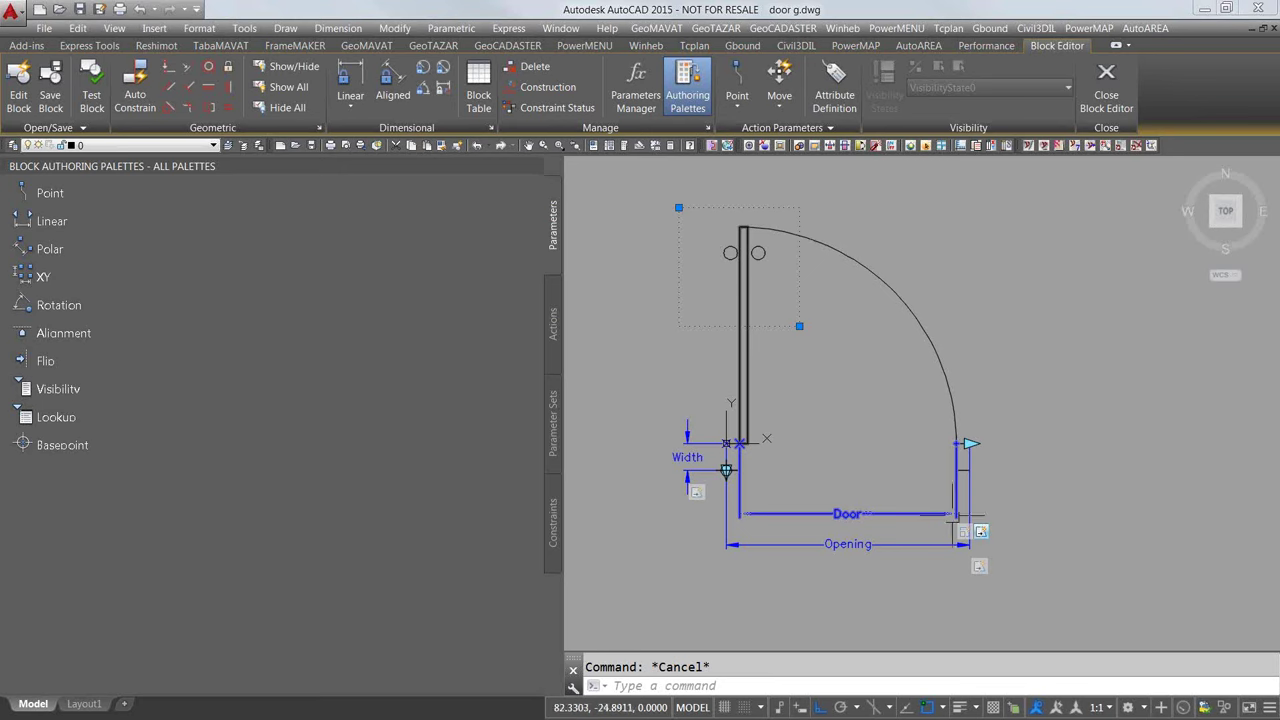
{"action": "right_click", "coordinate": [978, 534]}
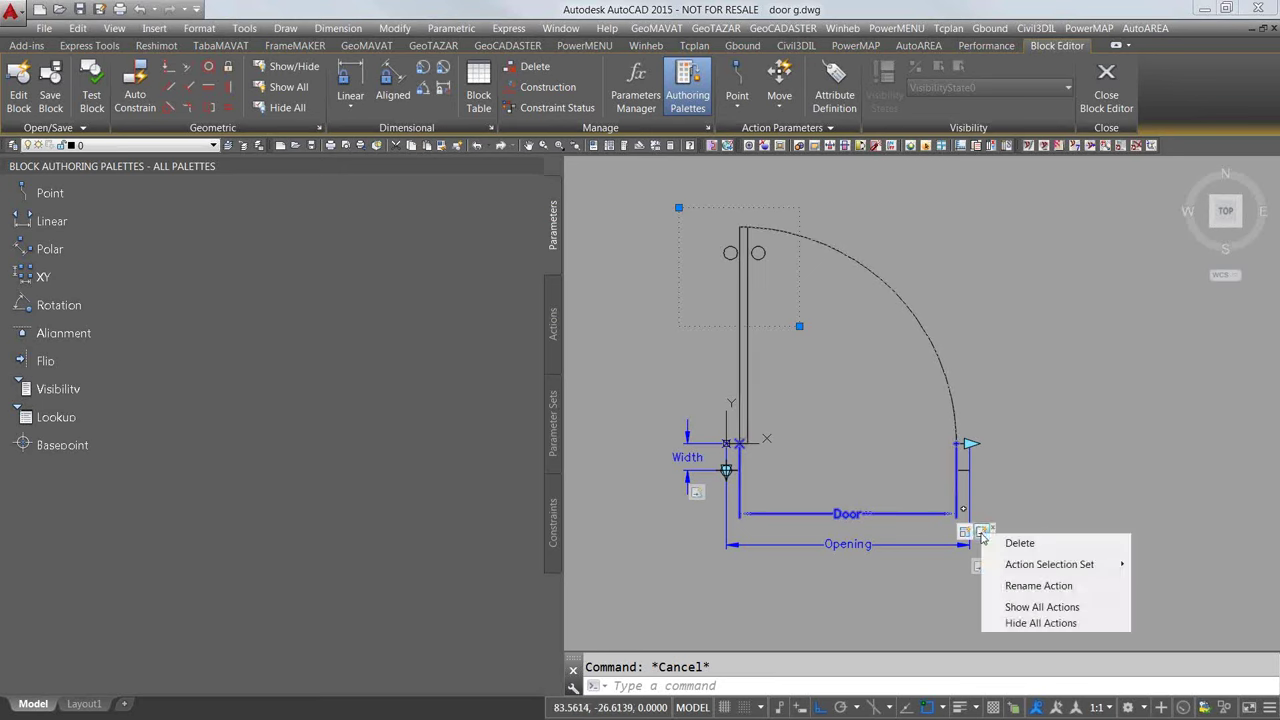
{"action": "mouse_move", "coordinate": [1049, 568]}
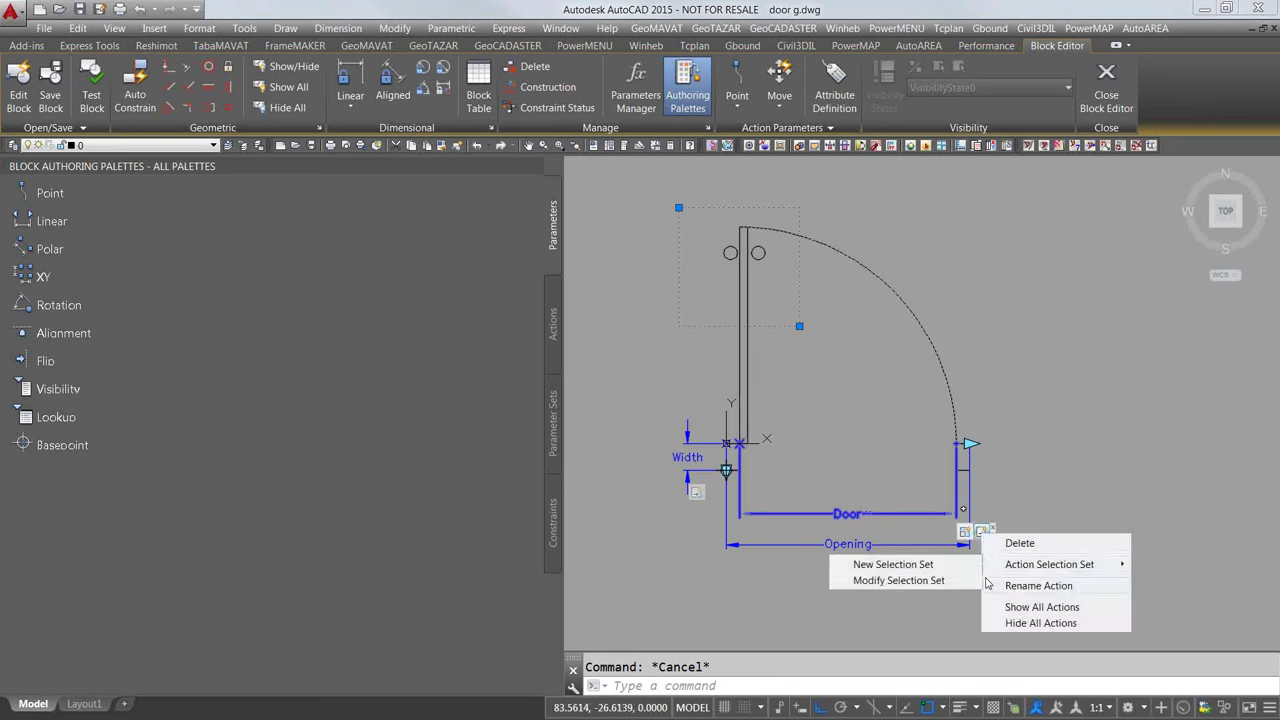
{"action": "left_click", "coordinate": [938, 584]}
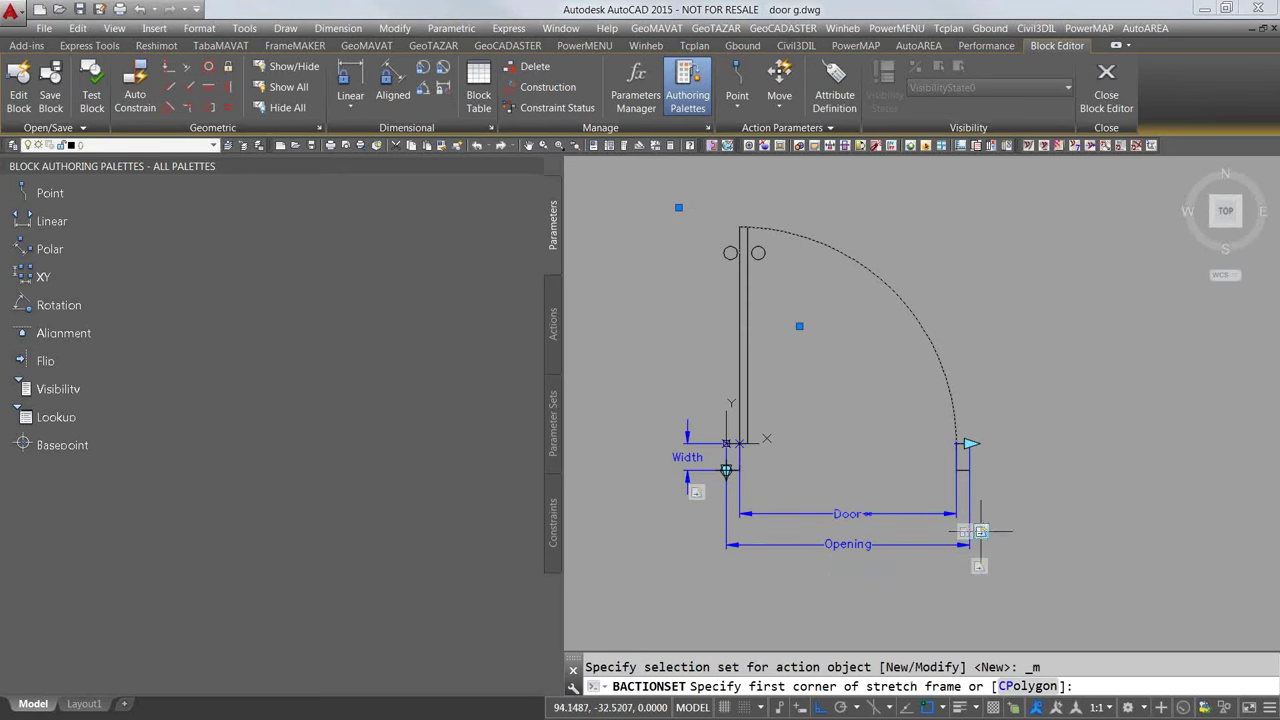
{"action": "left_click", "coordinate": [980, 532]}
{"action": "key", "text": "Escape"}
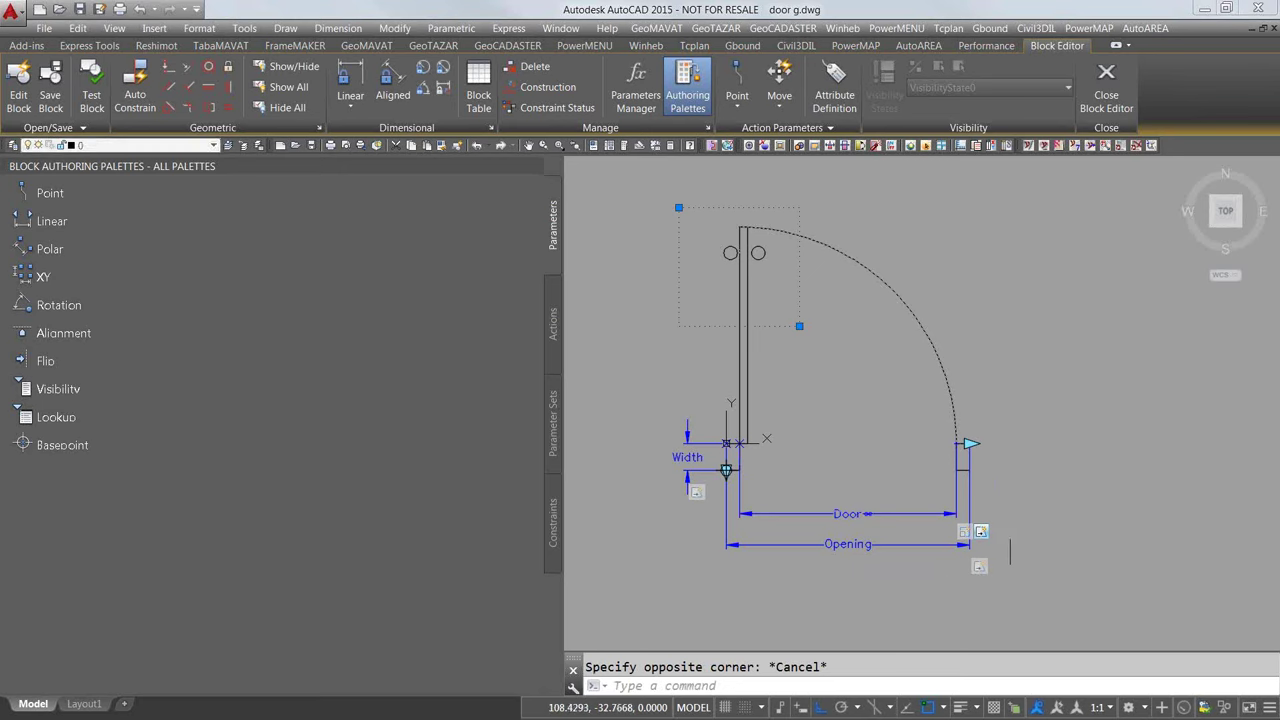
Step: Modify the Stretch1 action's selection set: frame the leaf's free end and both circles, and add both circles to the set
{"action": "left_click", "coordinate": [986, 532]}
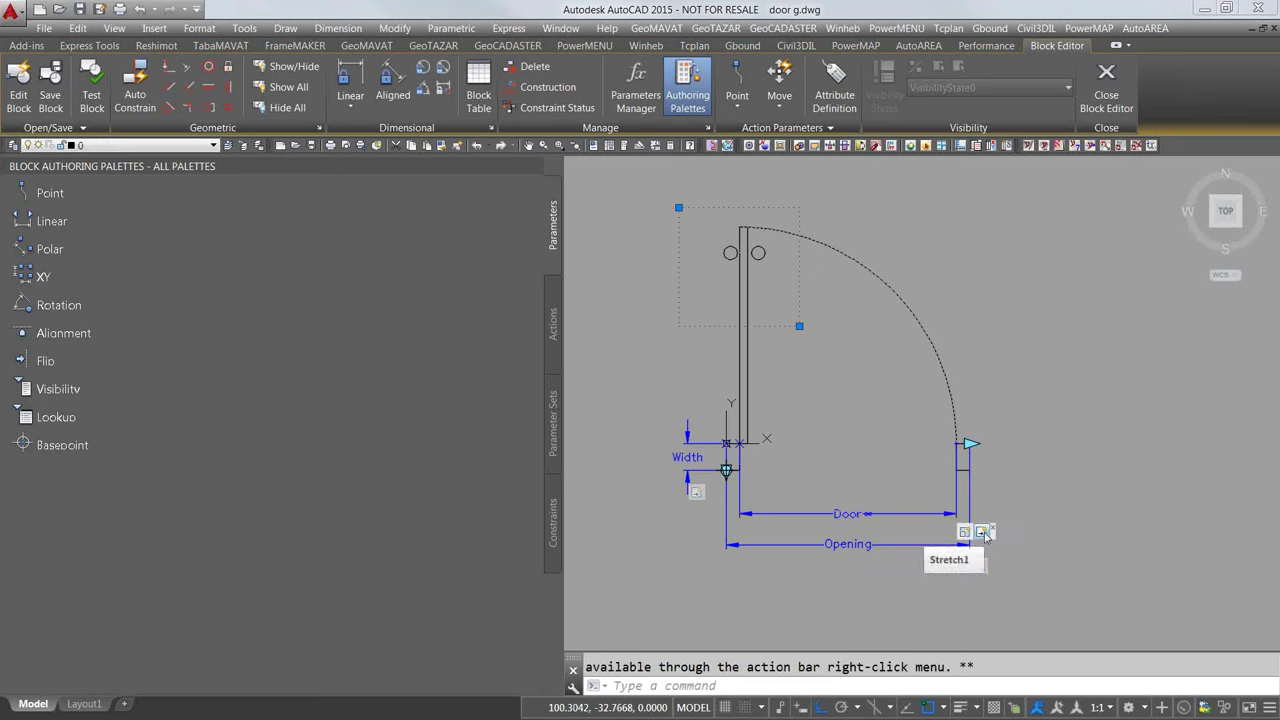
{"action": "right_click", "coordinate": [986, 533]}
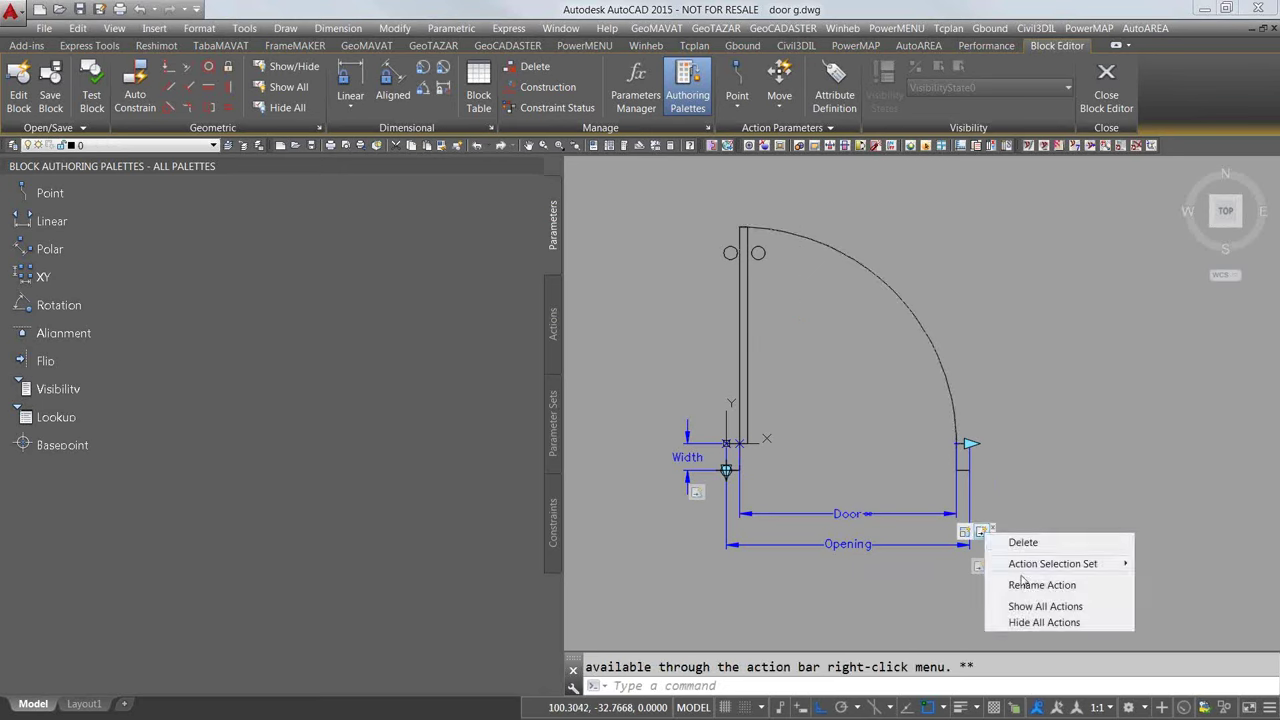
{"action": "mouse_move", "coordinate": [1043, 570]}
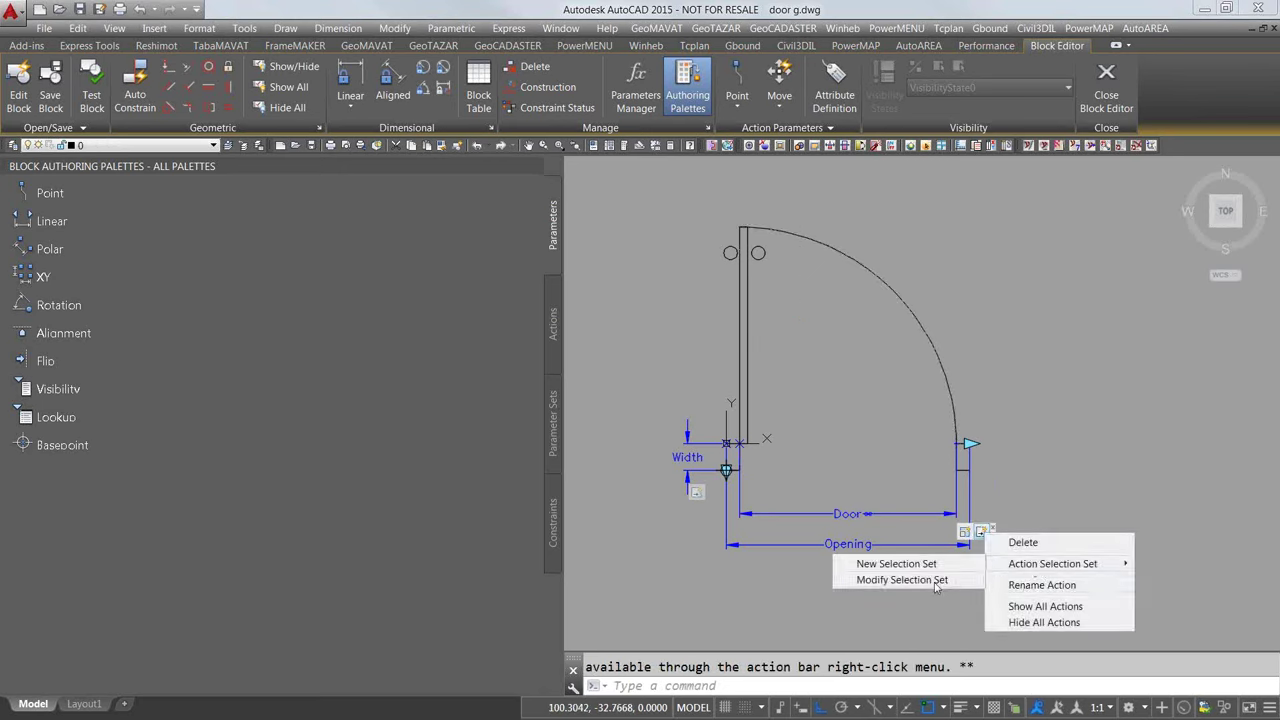
{"action": "left_click", "coordinate": [936, 582]}
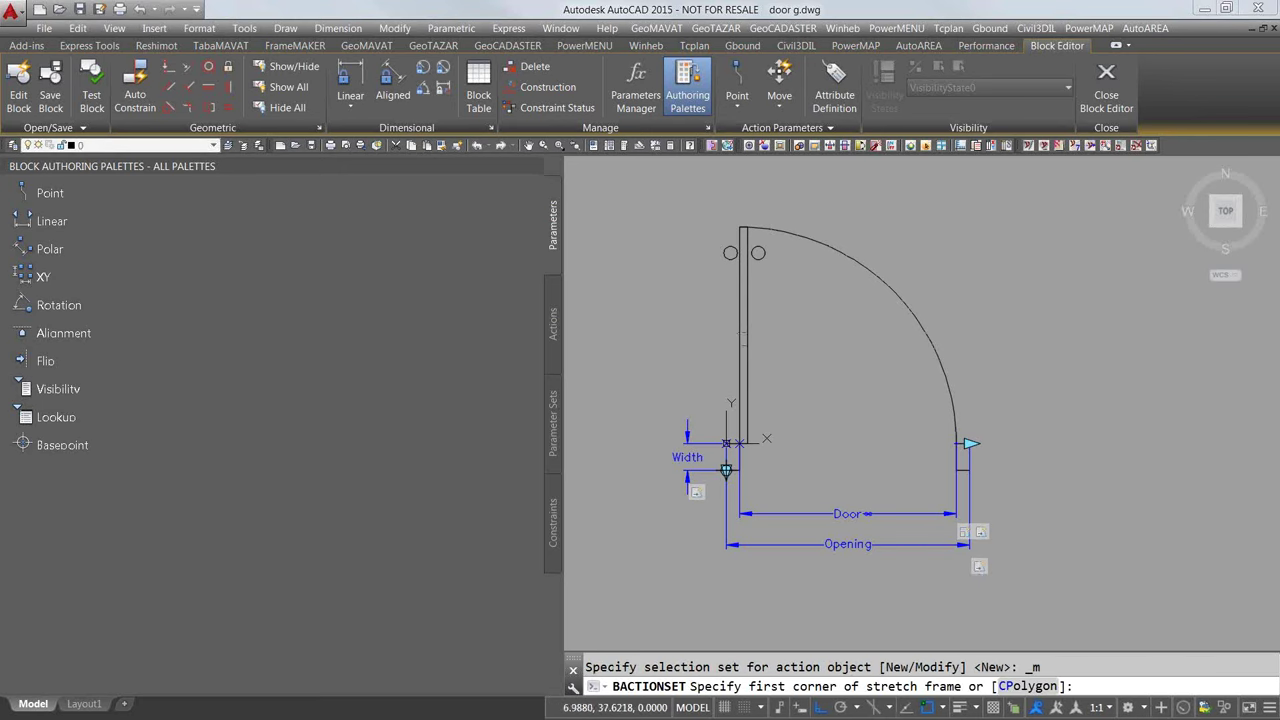
{"action": "left_click", "coordinate": [693, 201]}
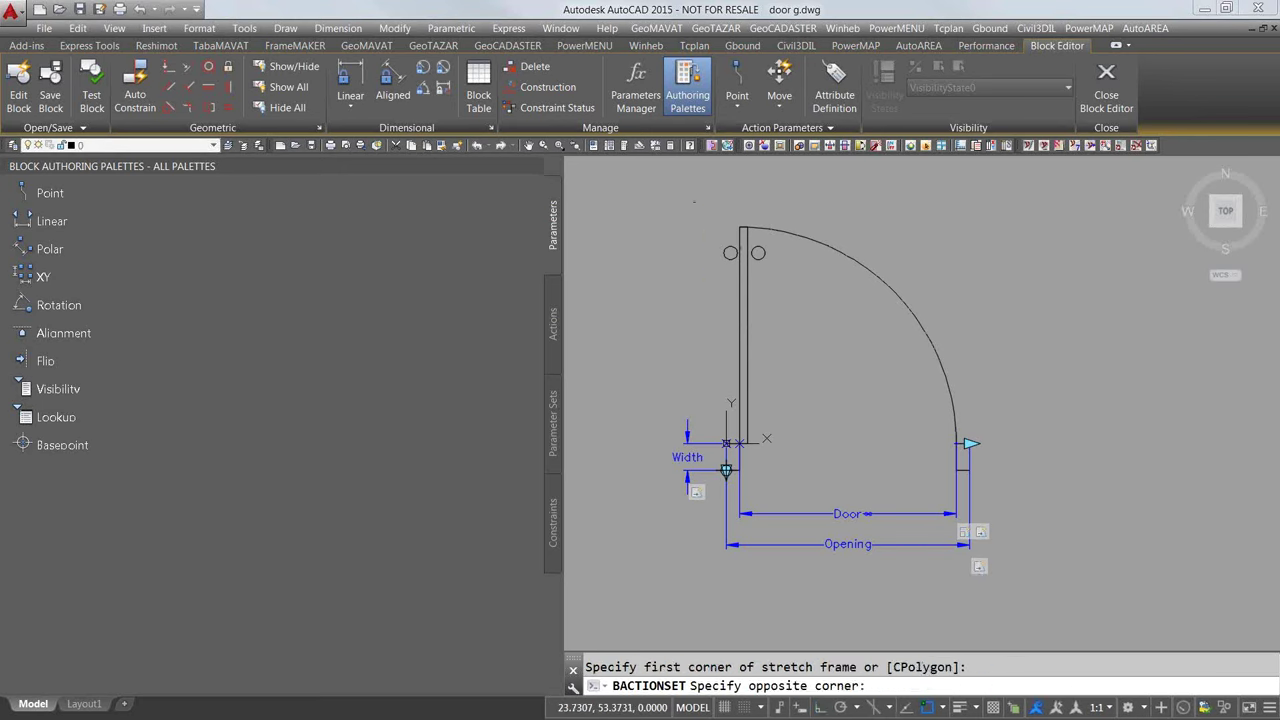
{"action": "left_click", "coordinate": [790, 298]}
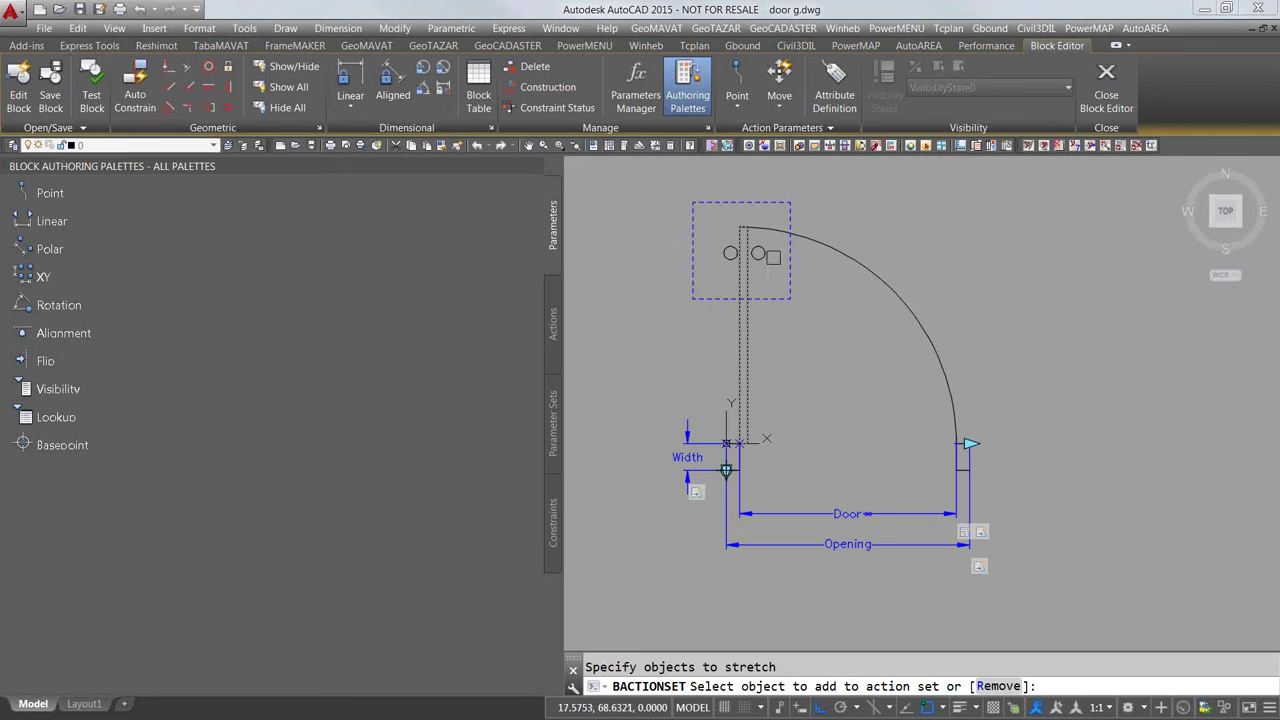
{"action": "left_click", "coordinate": [761, 256]}
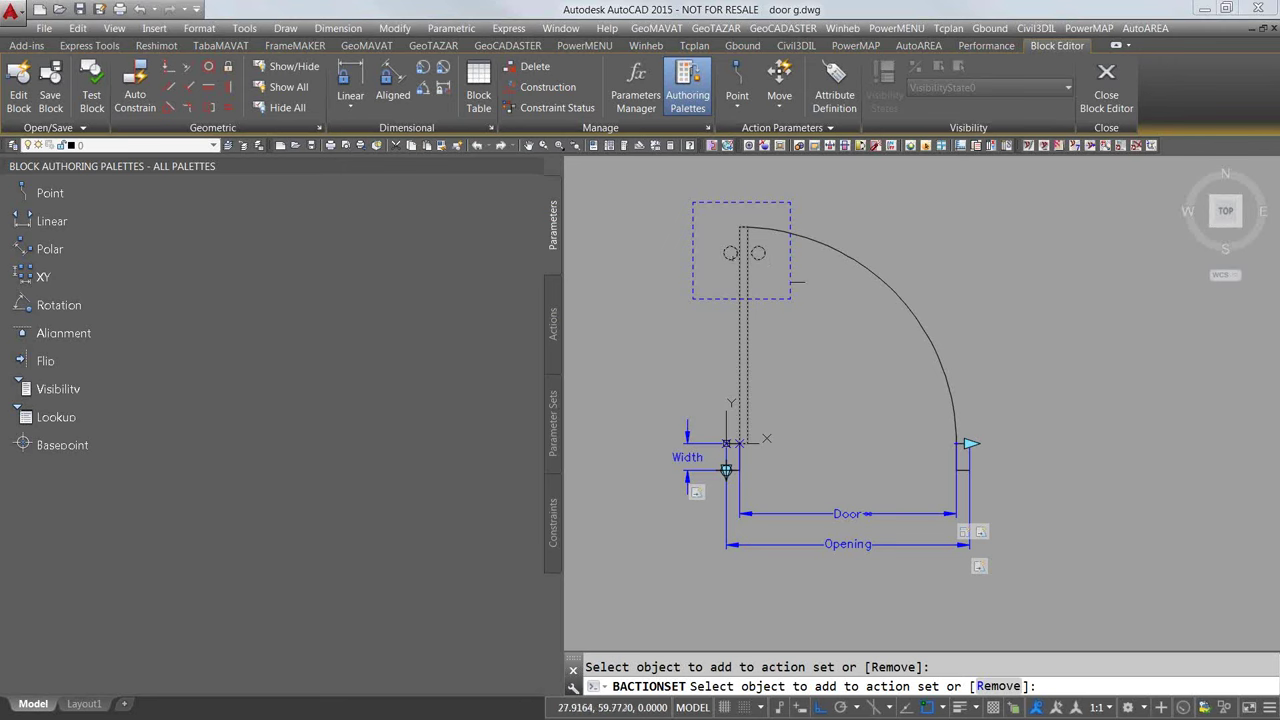
{"action": "right_click", "coordinate": [858, 403]}
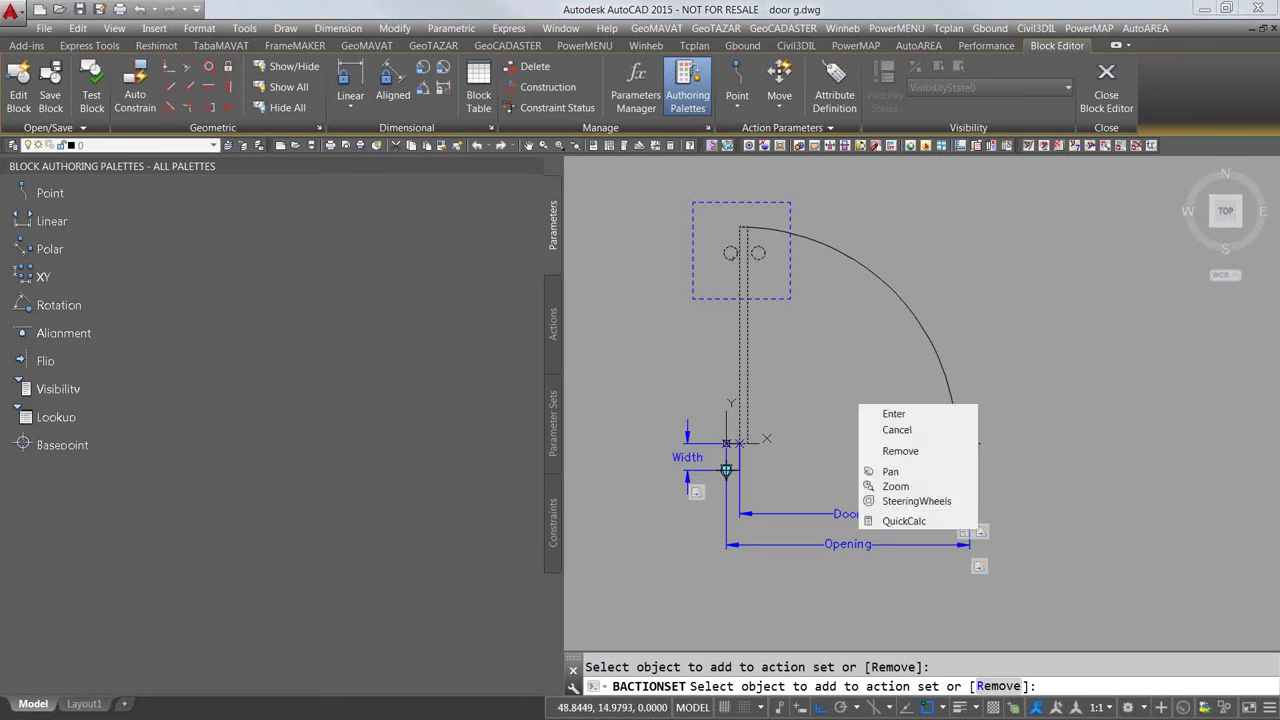
{"action": "left_click", "coordinate": [892, 415]}
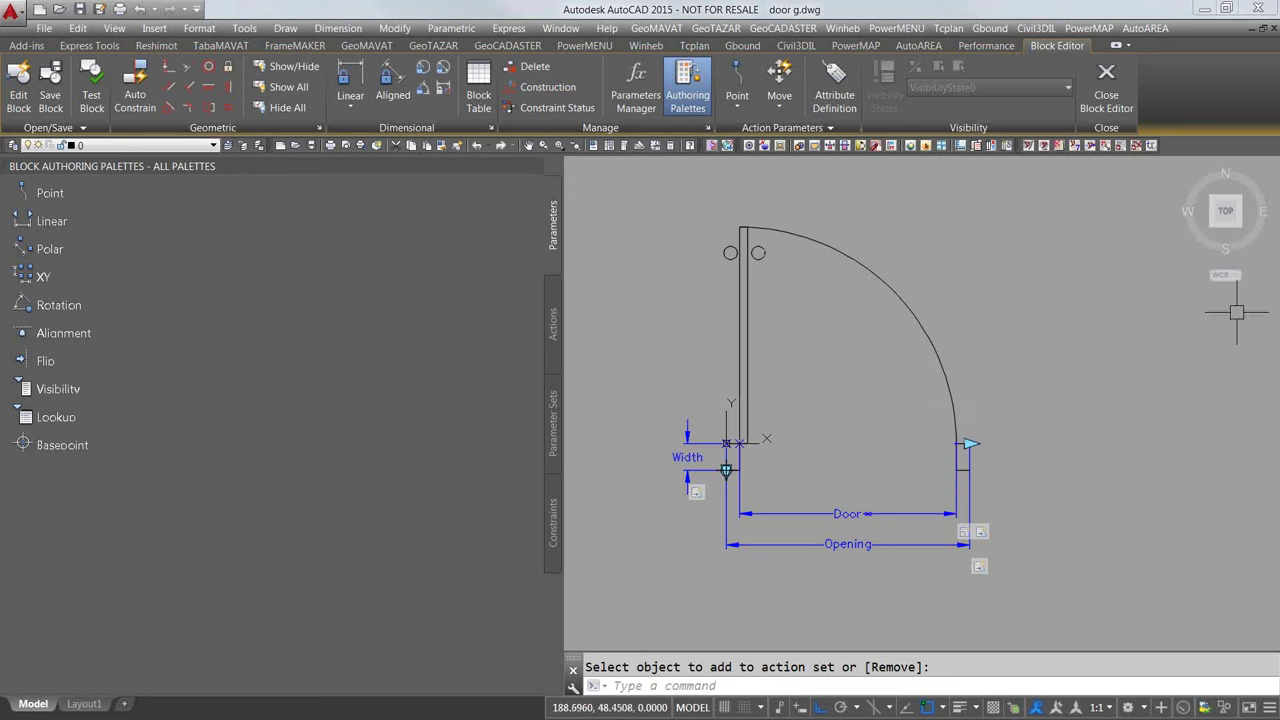
Step: Close the Block Editor and save the changes to the current drawing
{"action": "left_click", "coordinate": [1106, 85]}
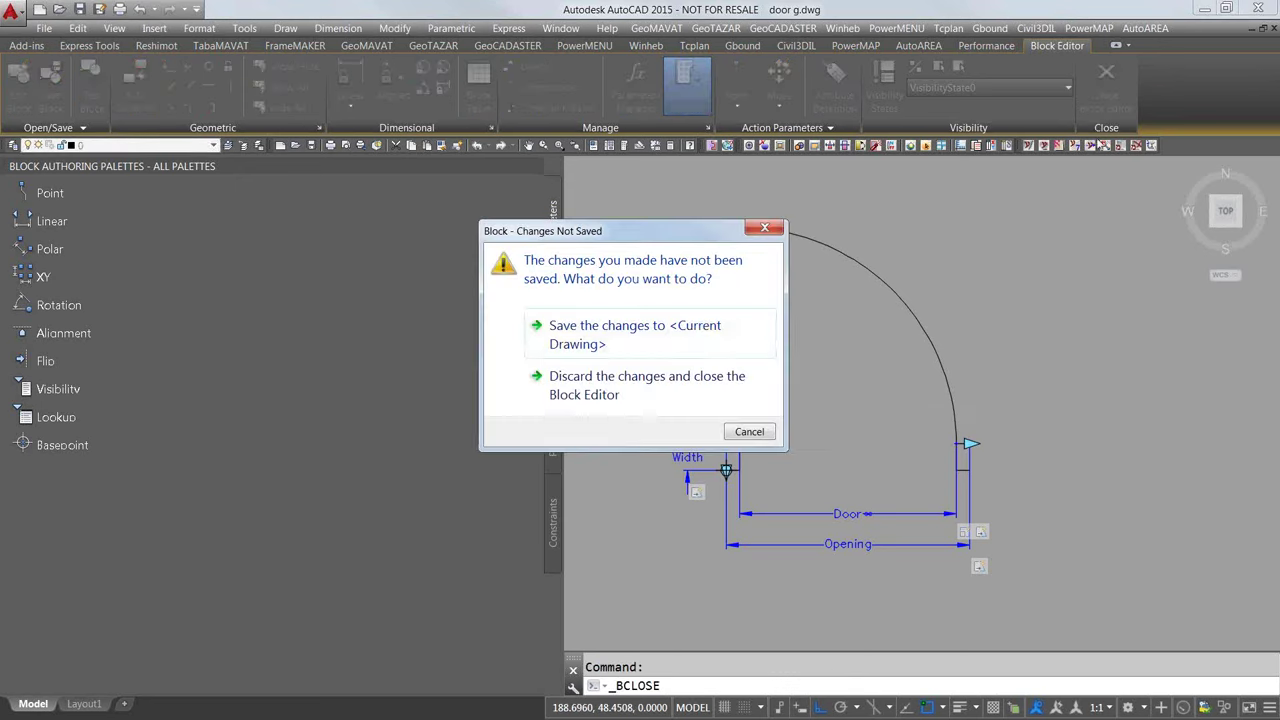
{"action": "left_click", "coordinate": [686, 334]}
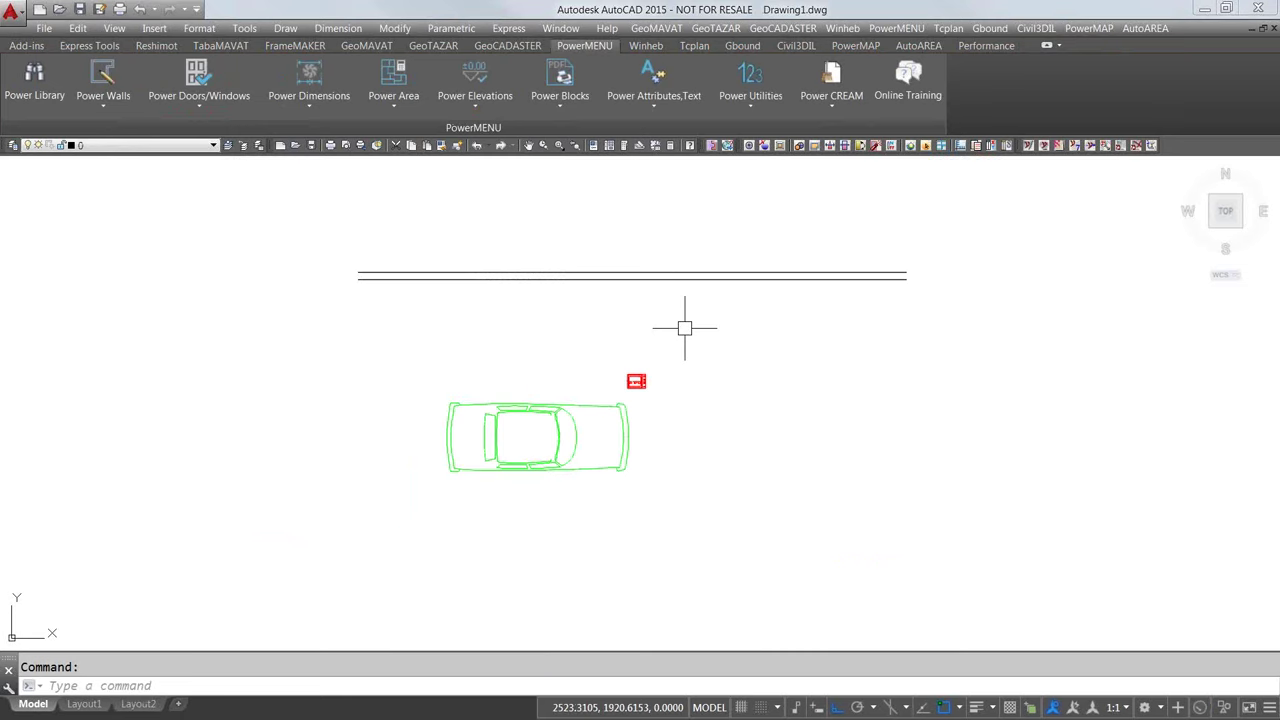
Step: Open the Power Library, show the Doors Parametric category and pick the door g block
{"action": "left_click", "coordinate": [31, 96]}
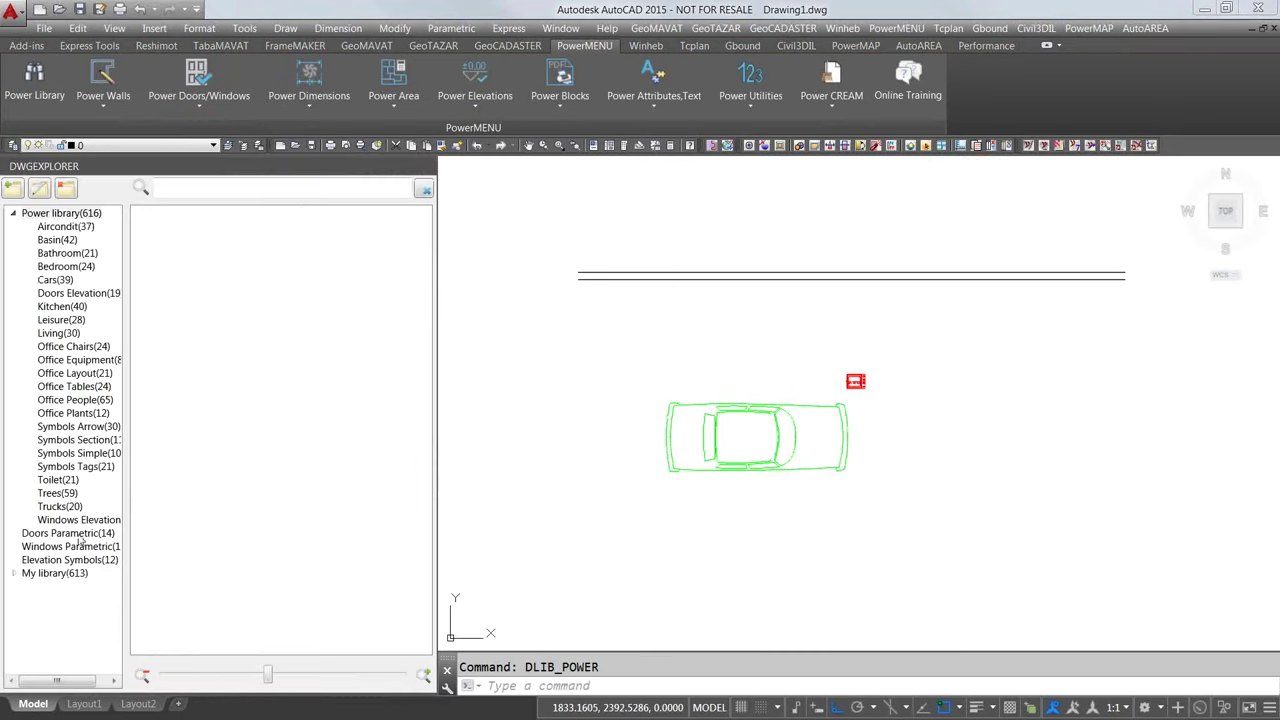
{"action": "left_click", "coordinate": [80, 538]}
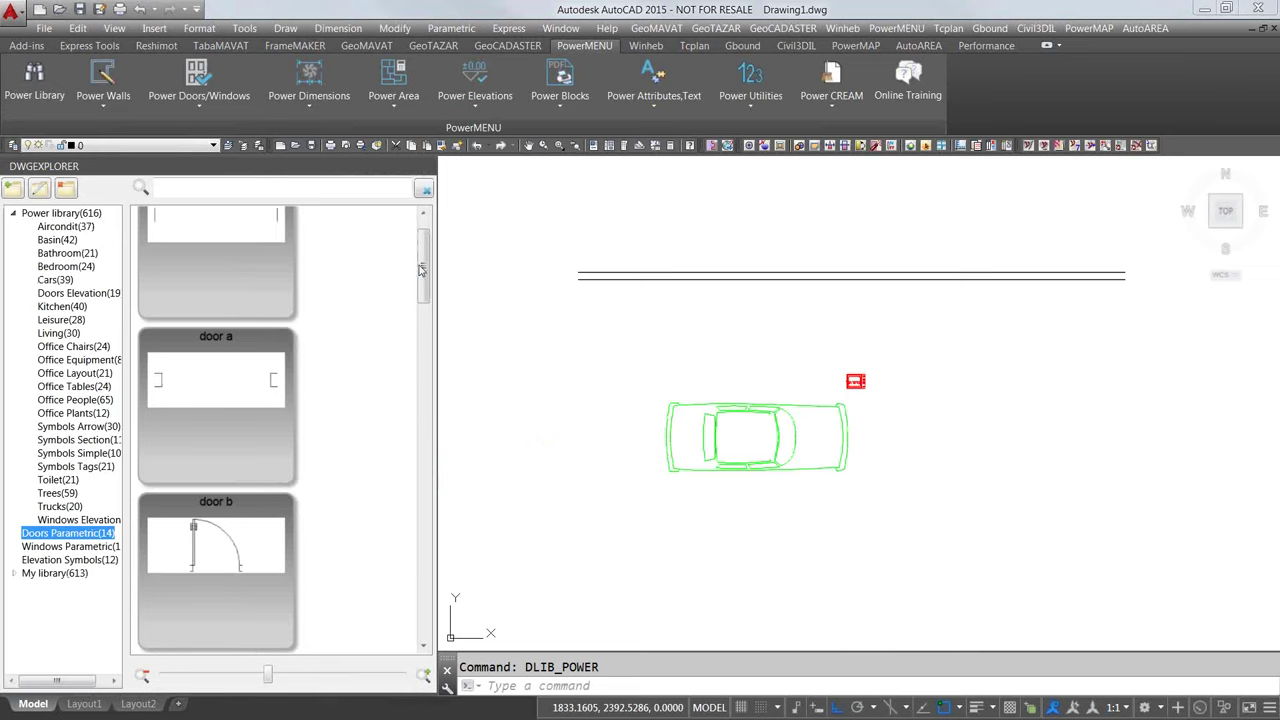
{"action": "left_click_drag", "start_coordinate": [421, 268], "coordinate": [426, 432]}
{"action": "left_click", "coordinate": [204, 468]}
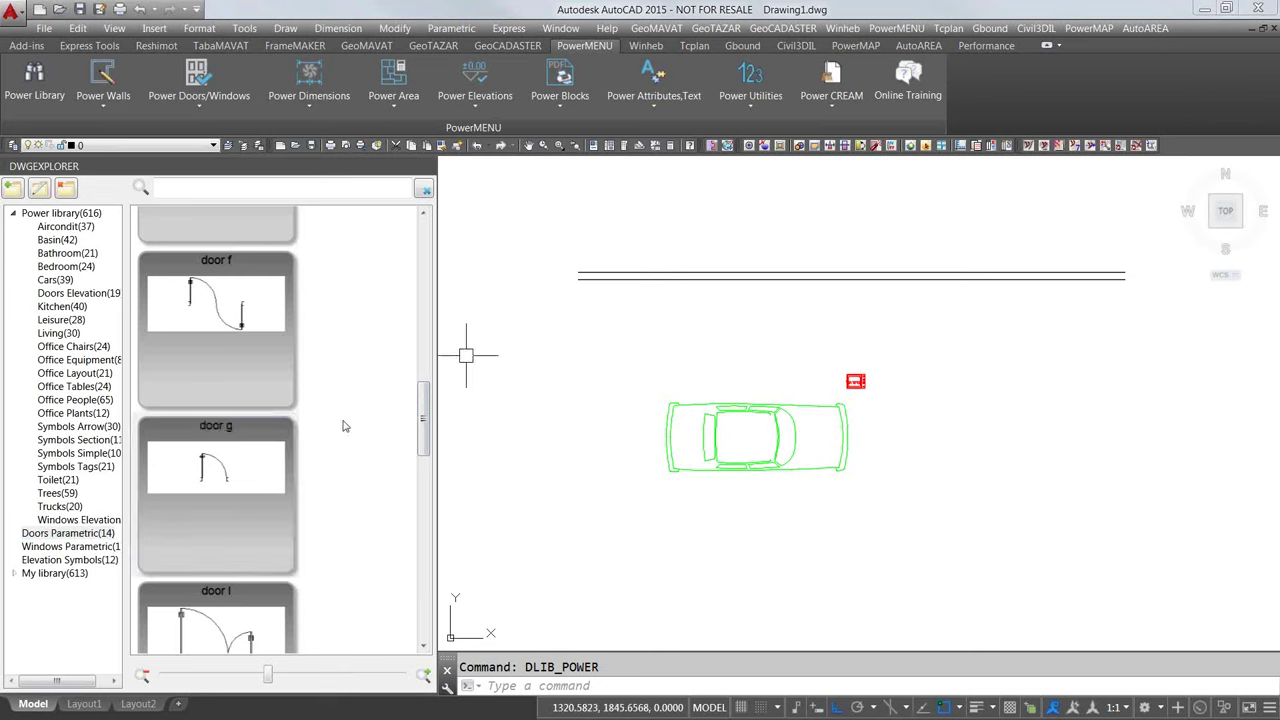
Step: Insert door g into the double-line wall with opening width 90, height 210 and frame width 20, swinging toward the wall's upper side
{"action": "double_click", "coordinate": [218, 466]}
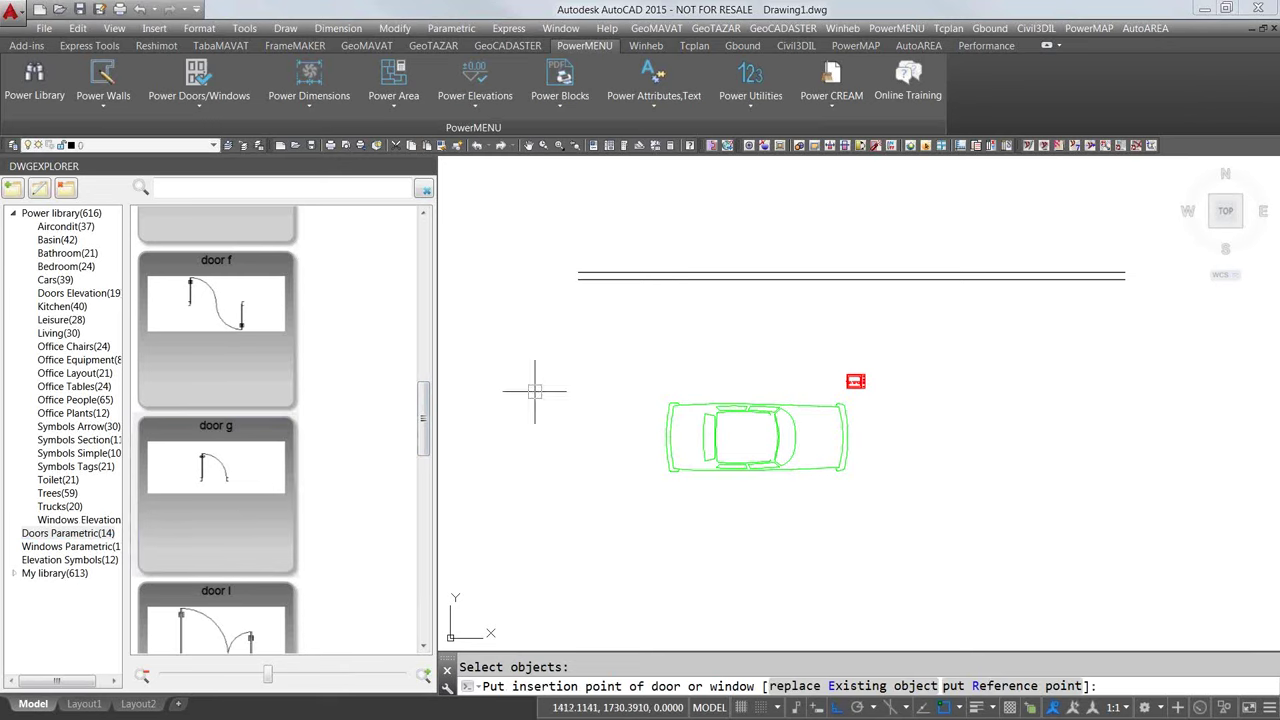
{"action": "scroll", "coordinate": [690, 280], "scroll_direction": "up", "scroll_amount": 4}
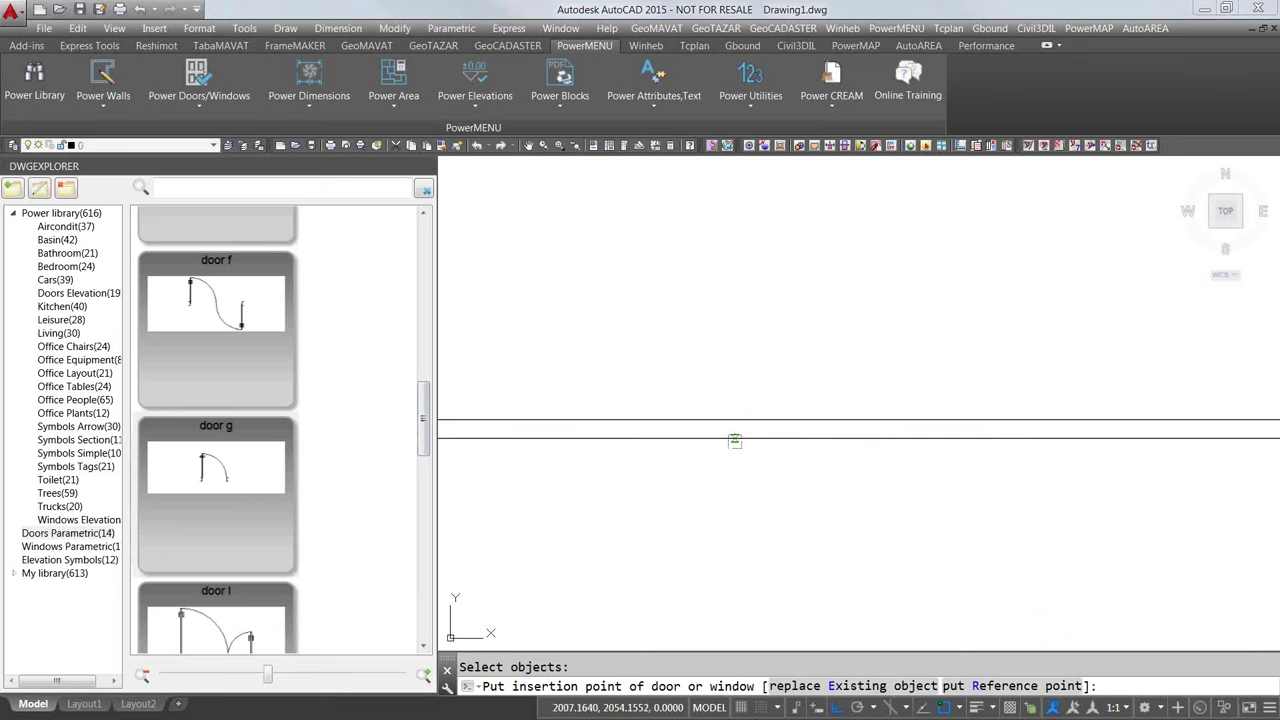
{"action": "left_click", "coordinate": [735, 437]}
{"action": "left_click", "coordinate": [905, 436]}
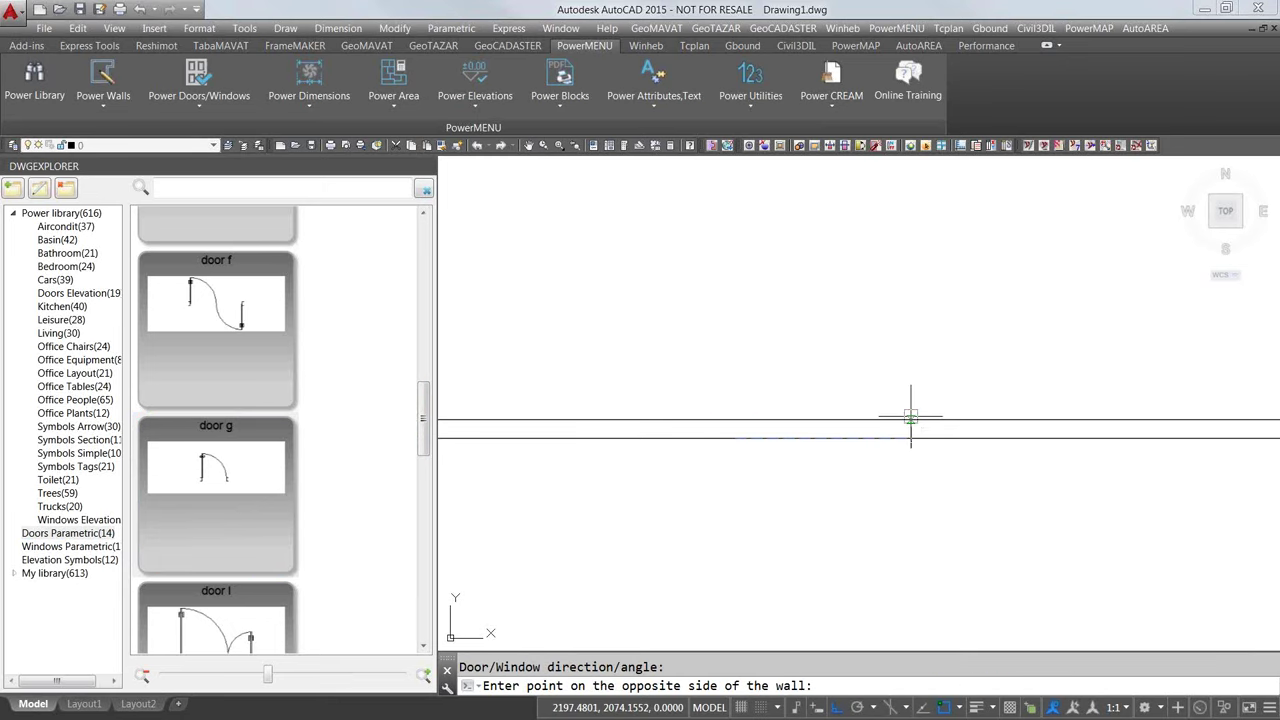
{"action": "left_click", "coordinate": [910, 418]}
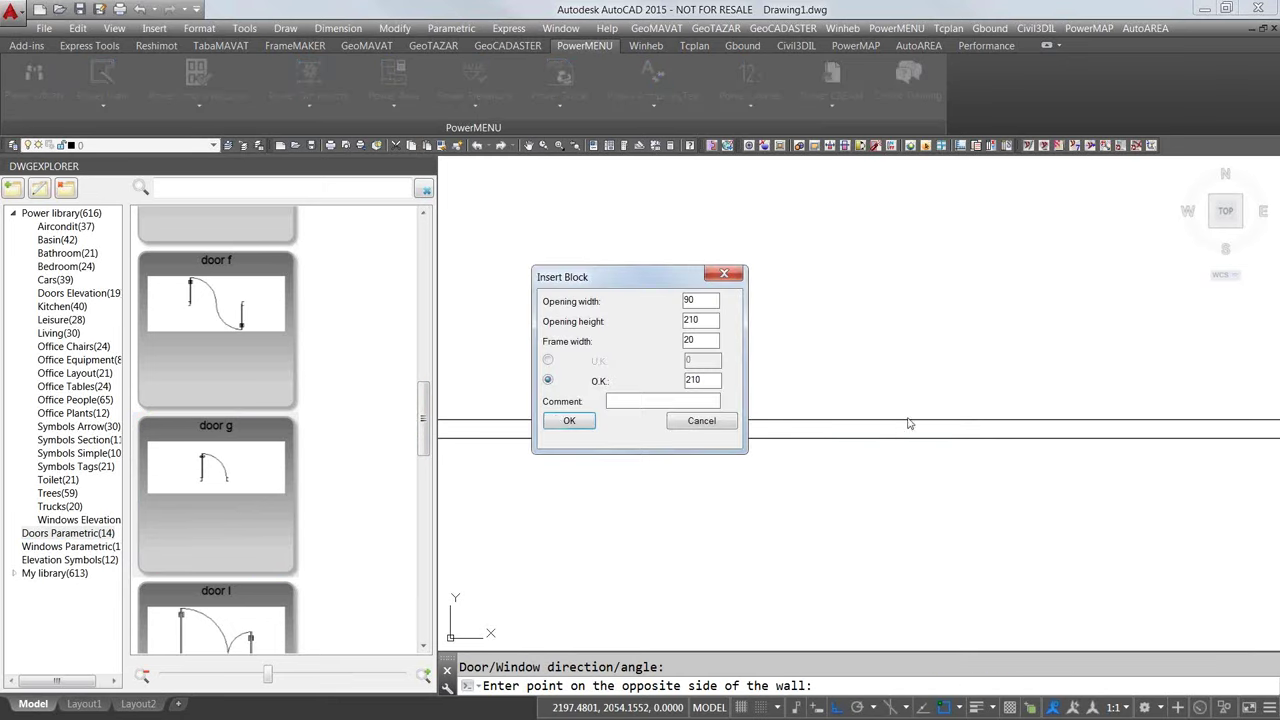
{"action": "left_click", "coordinate": [565, 421]}
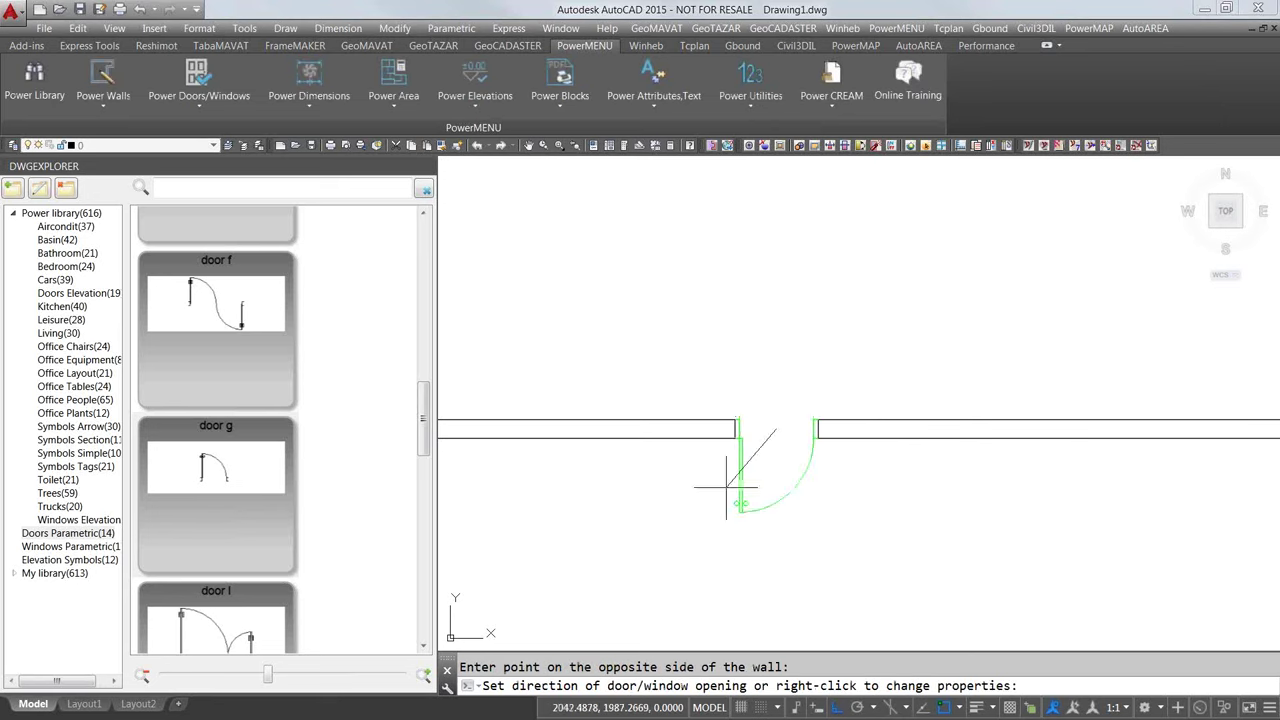
{"action": "left_click", "coordinate": [603, 296]}
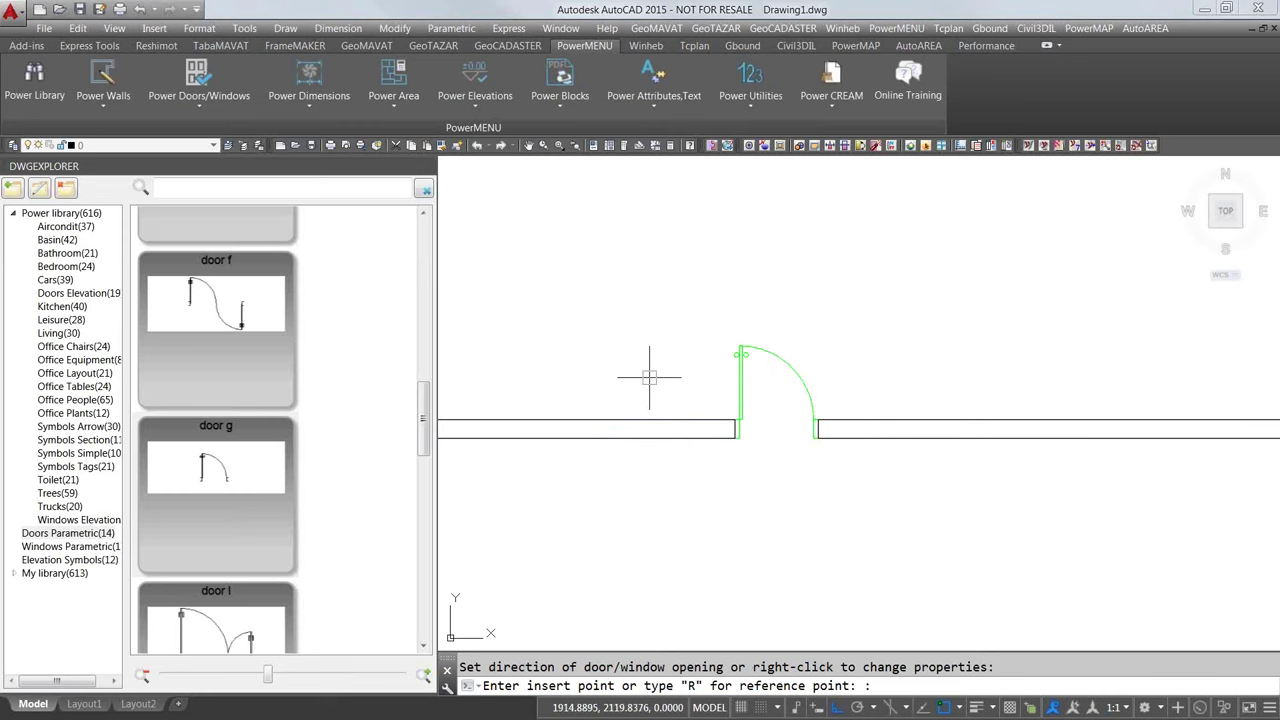
{"action": "key", "text": "Escape"}
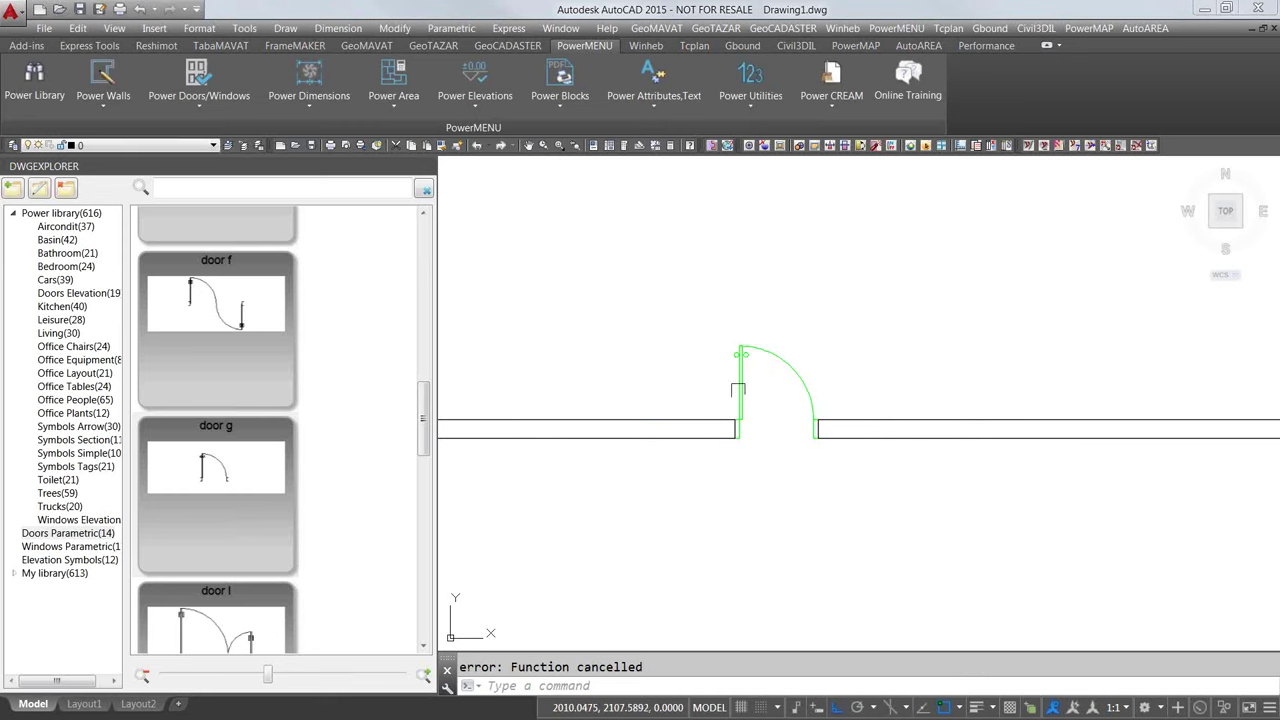
Step: Change the inserted door's size by setting its opening width to 120
{"action": "scroll", "coordinate": [742, 392], "scroll_direction": "up", "scroll_amount": 2}
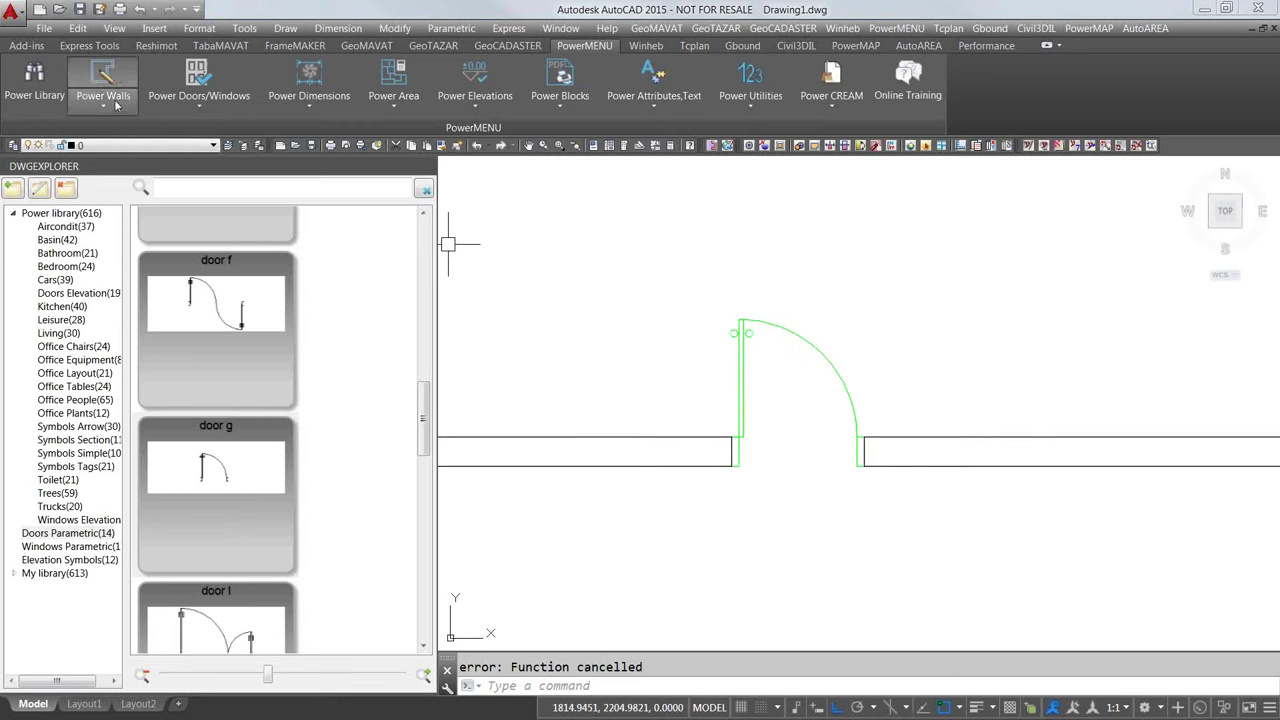
{"action": "left_click", "coordinate": [198, 108]}
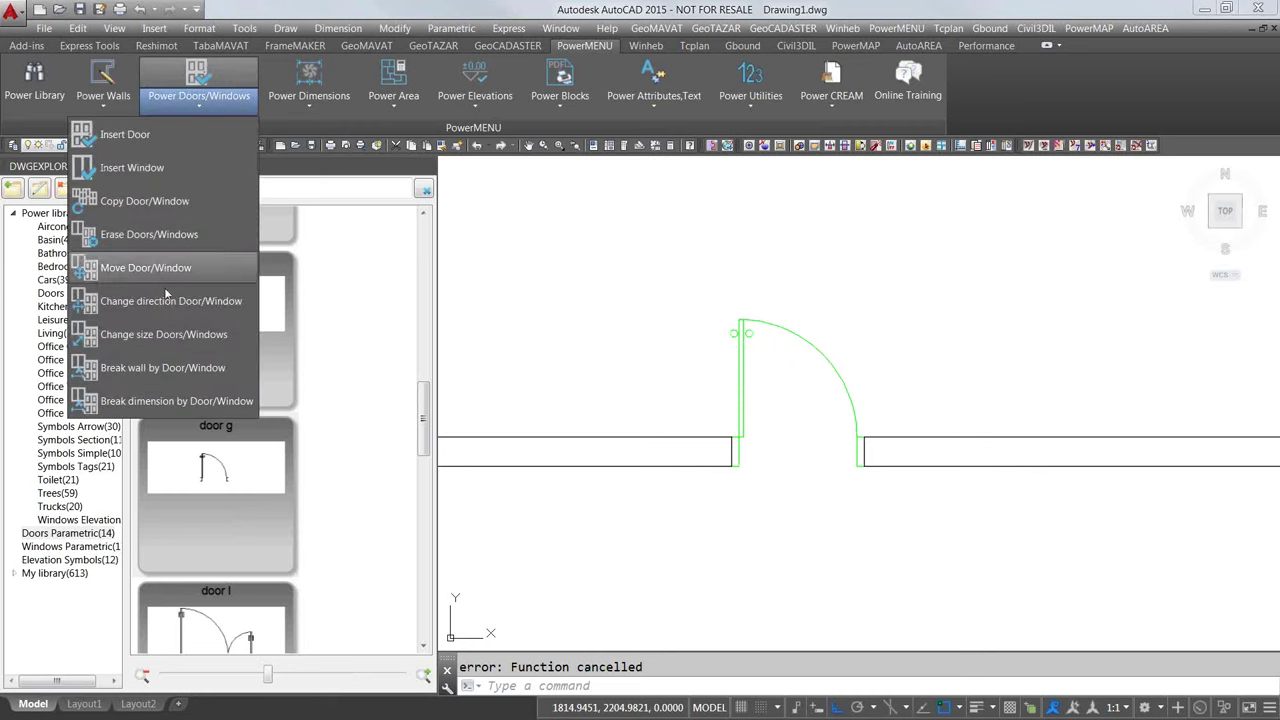
{"action": "left_click", "coordinate": [240, 343]}
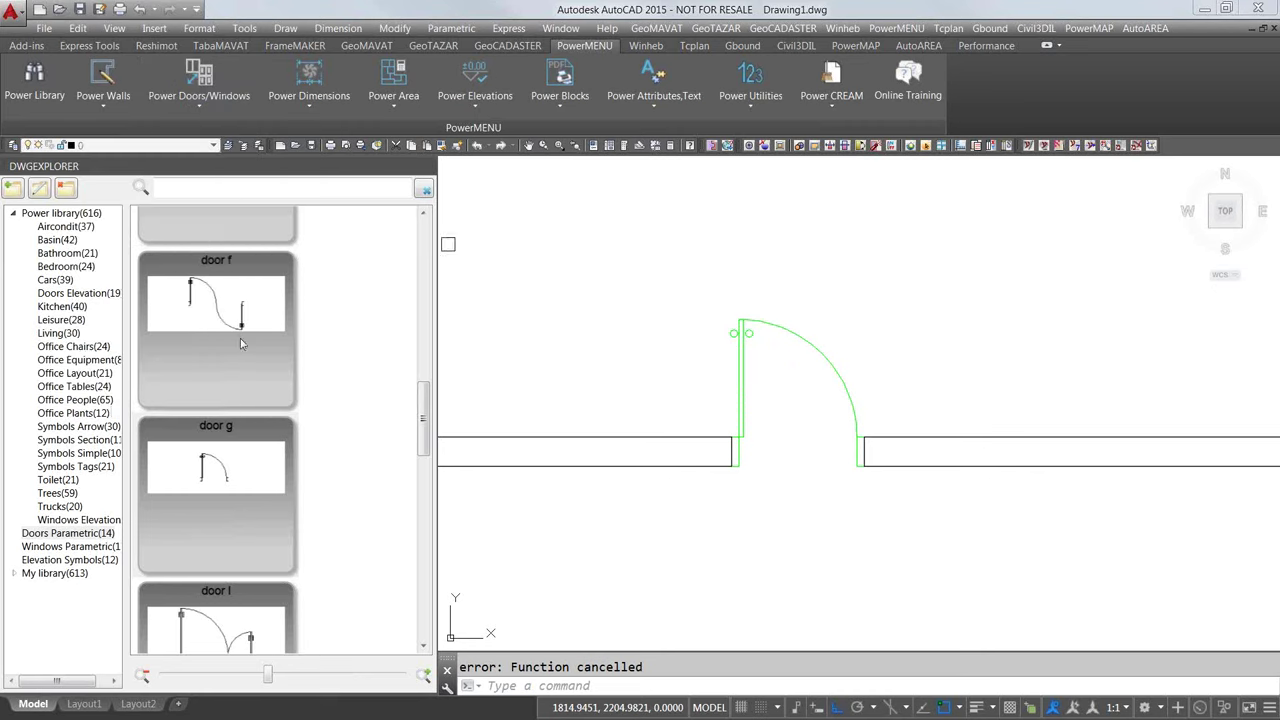
{"action": "left_click", "coordinate": [758, 324]}
{"action": "key", "text": "Return"}
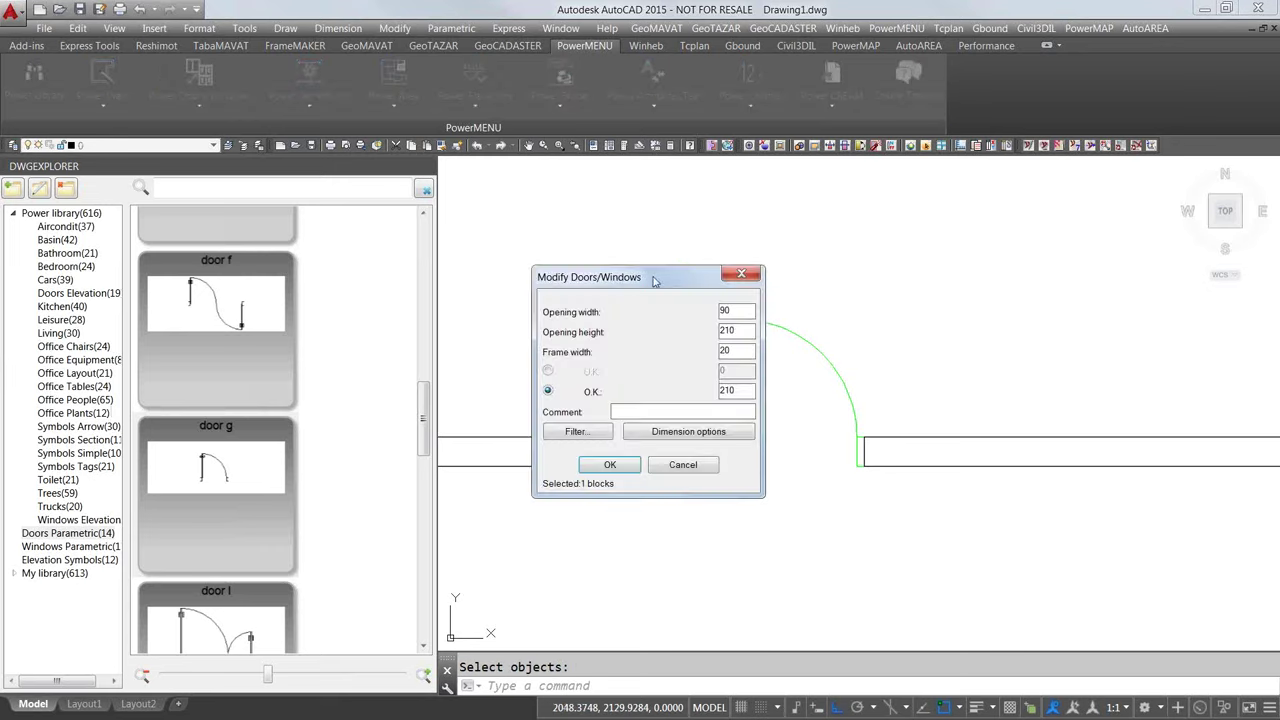
{"action": "mouse_move", "coordinate": [653, 280]}
{"action": "left_mouse_down"}
{"action": "mouse_move", "coordinate": [1067, 182]}
{"action": "mouse_move", "coordinate": [1050, 133]}
{"action": "left_mouse_up"}
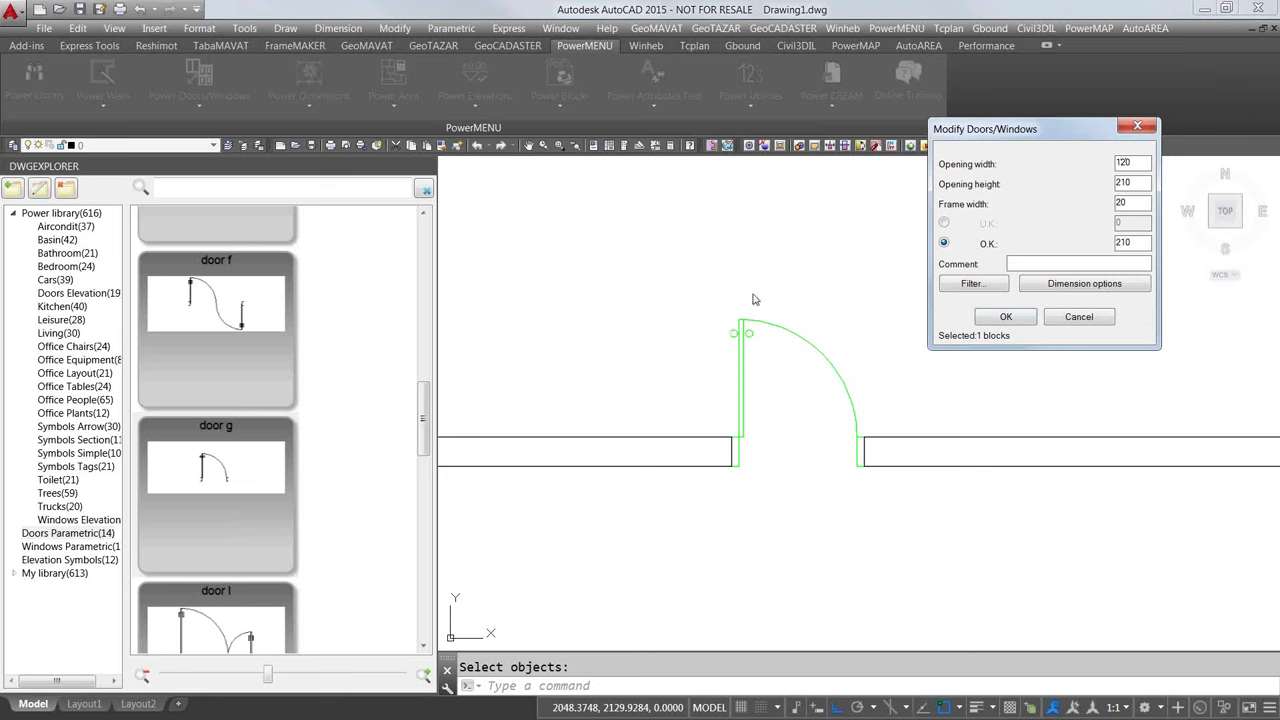
{"action": "left_click", "coordinate": [1016, 319]}
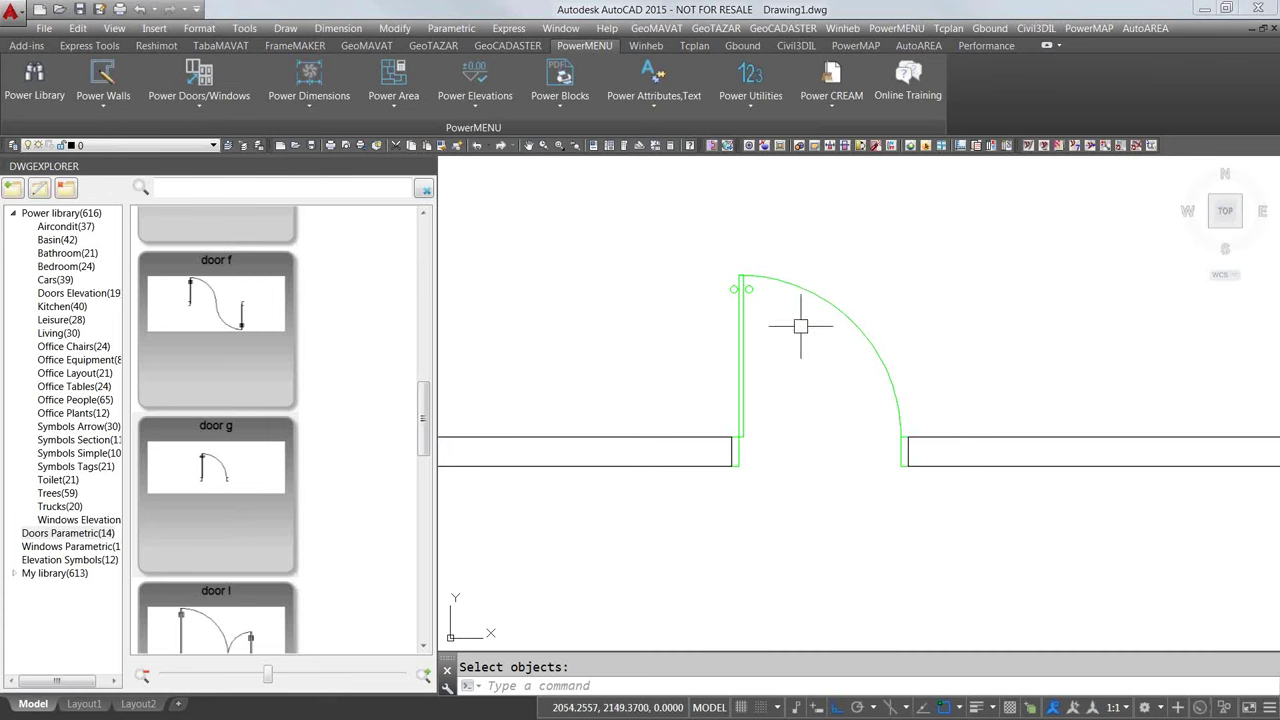
{"action": "left_click", "coordinate": [829, 301]}
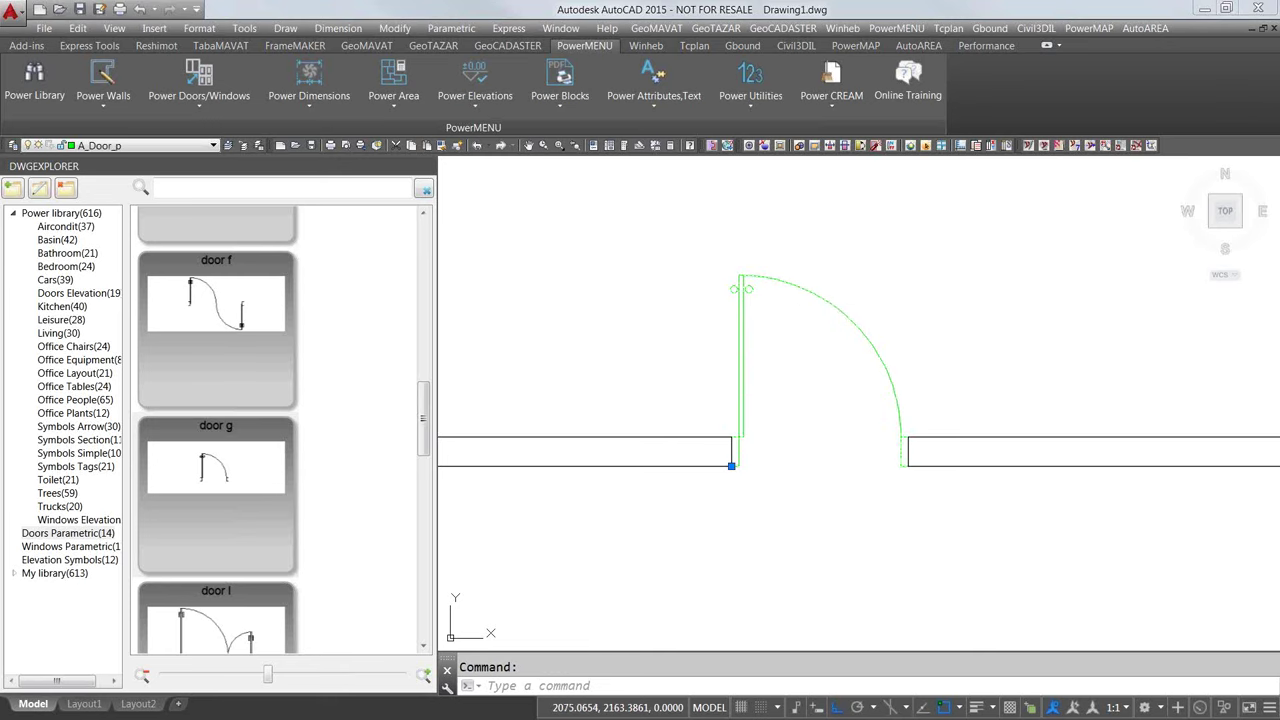
{"action": "right_click", "coordinate": [831, 307]}
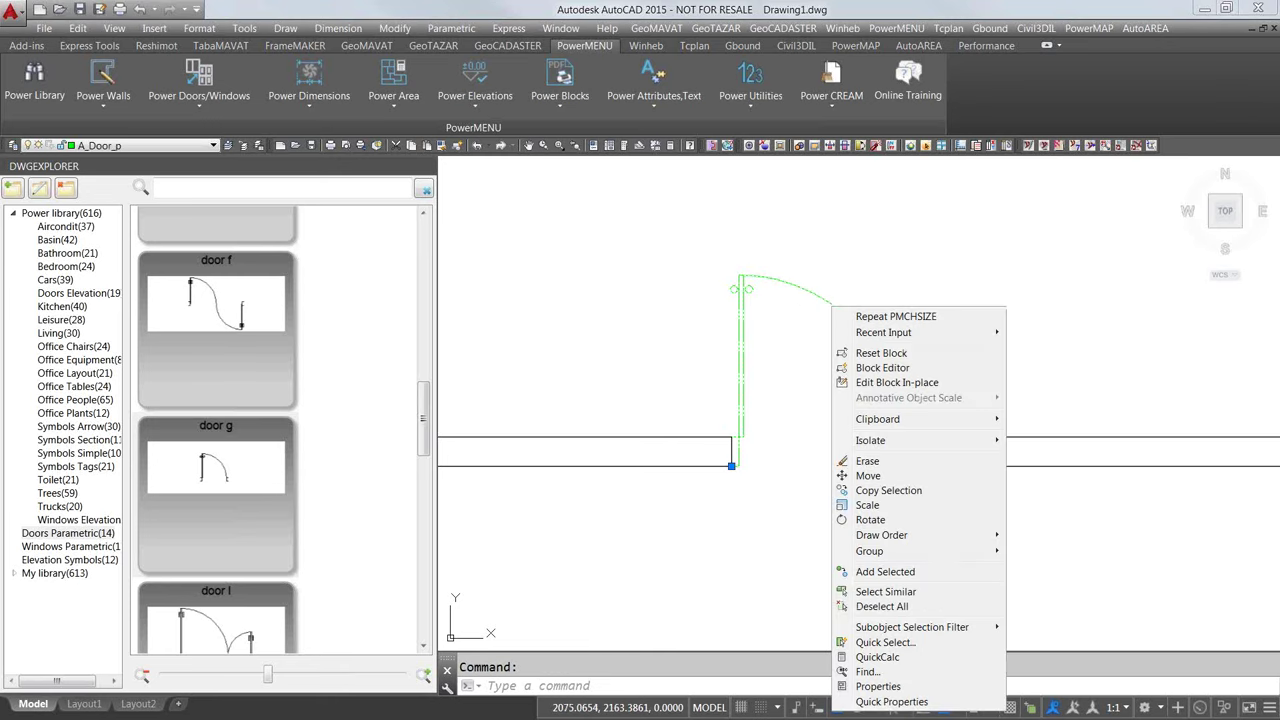
{"action": "key", "text": "Escape"}
{"action": "key", "text": "Escape"}
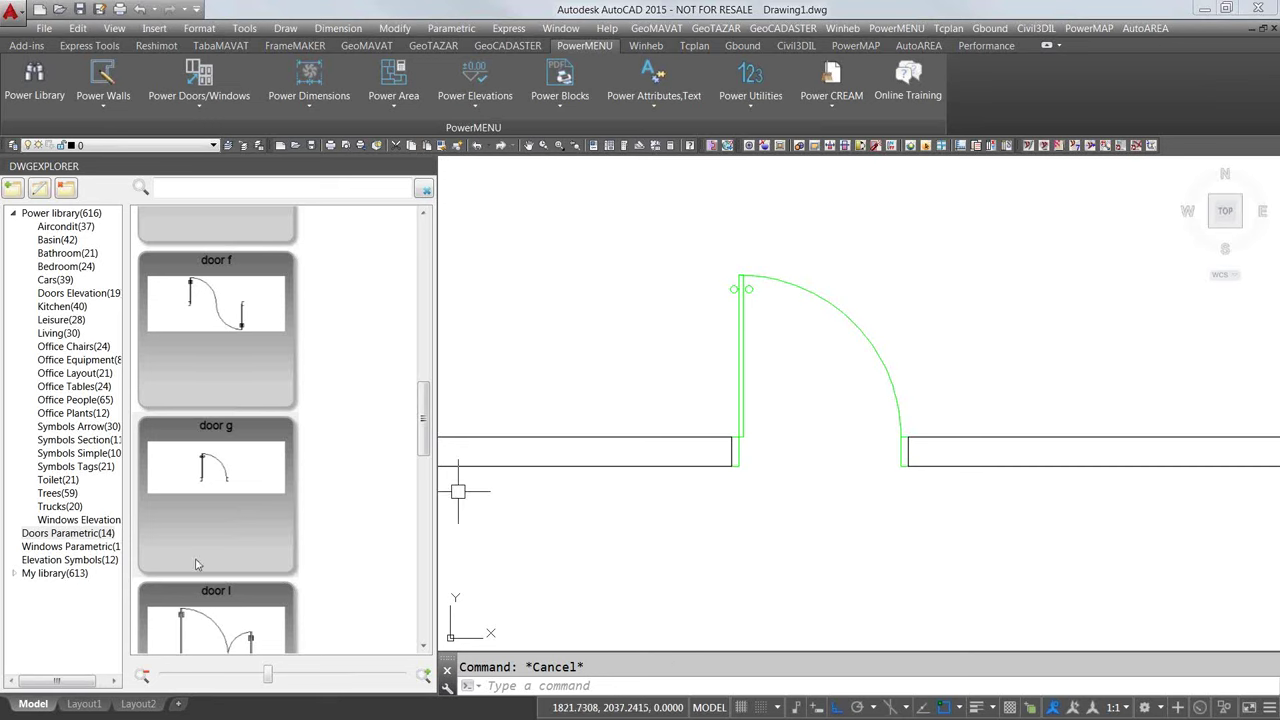
Step: Show the Elevation Symbols category and copy its folder path from the library settings, leaving the settings unsaved
{"action": "left_click", "coordinate": [80, 563]}
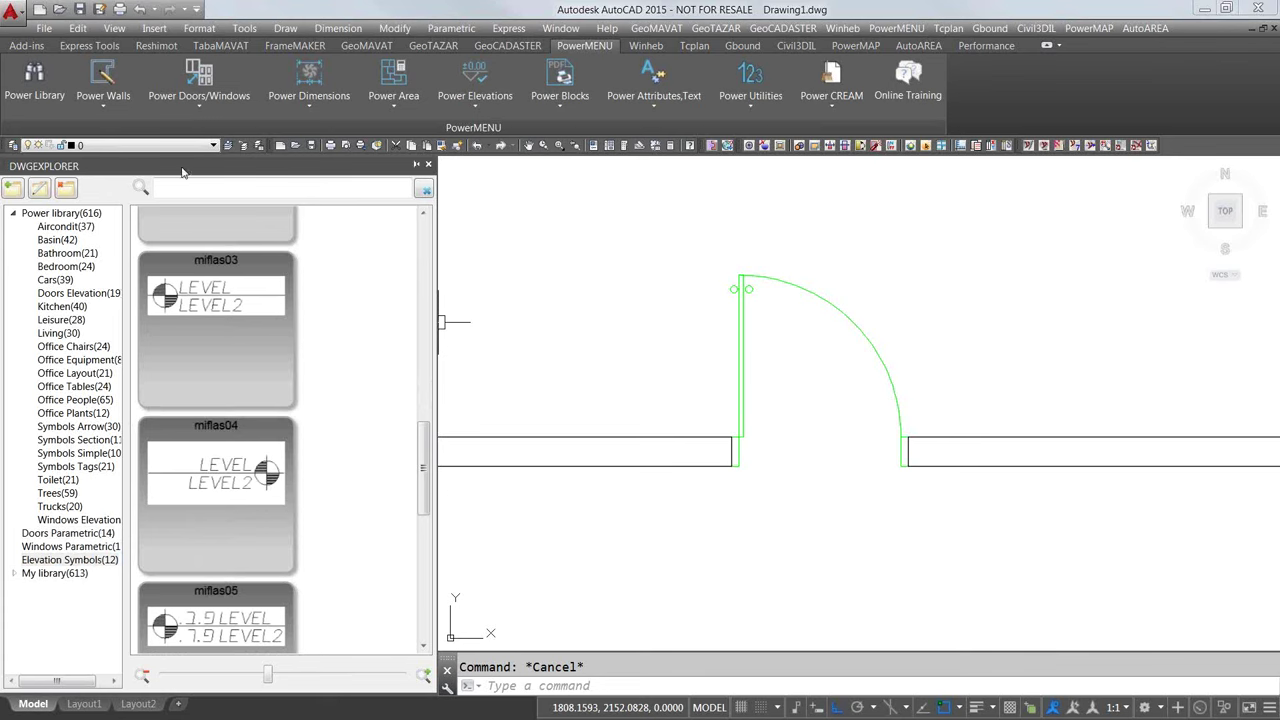
{"action": "left_click", "coordinate": [38, 190]}
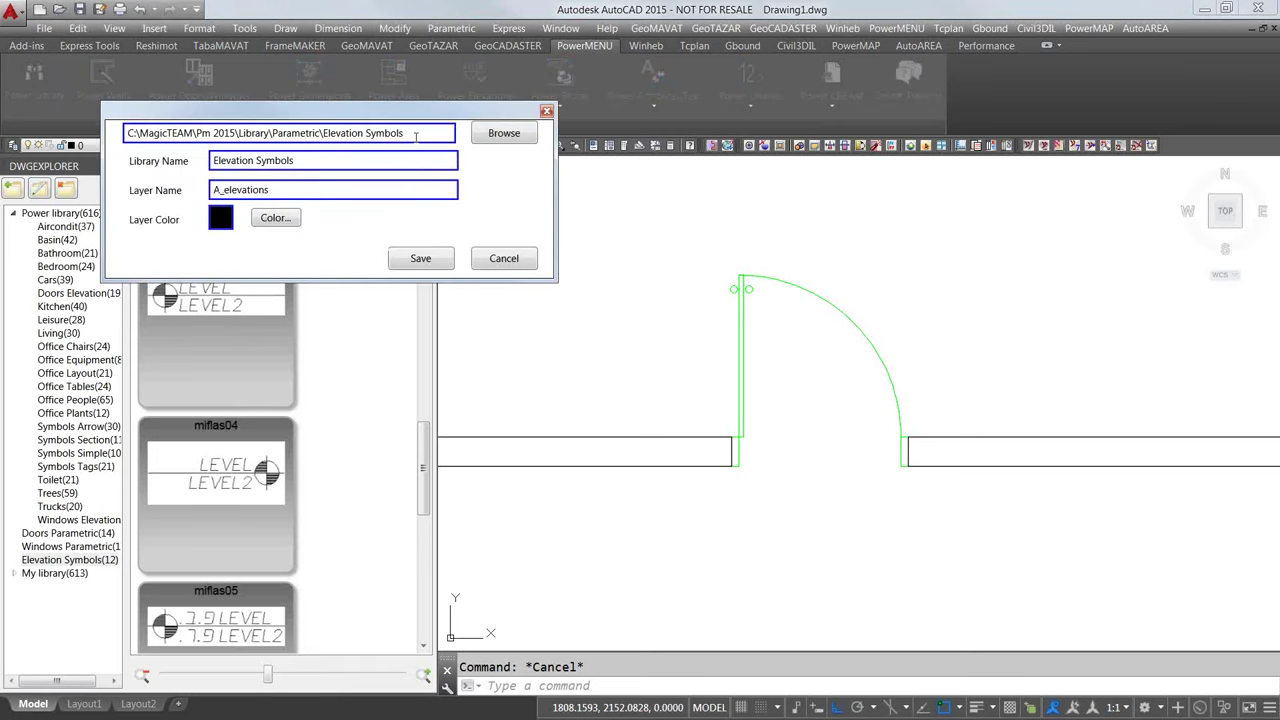
{"action": "left_click_drag", "start_coordinate": [416, 134], "coordinate": [108, 141]}
{"action": "key", "text": "ctrl+c"}
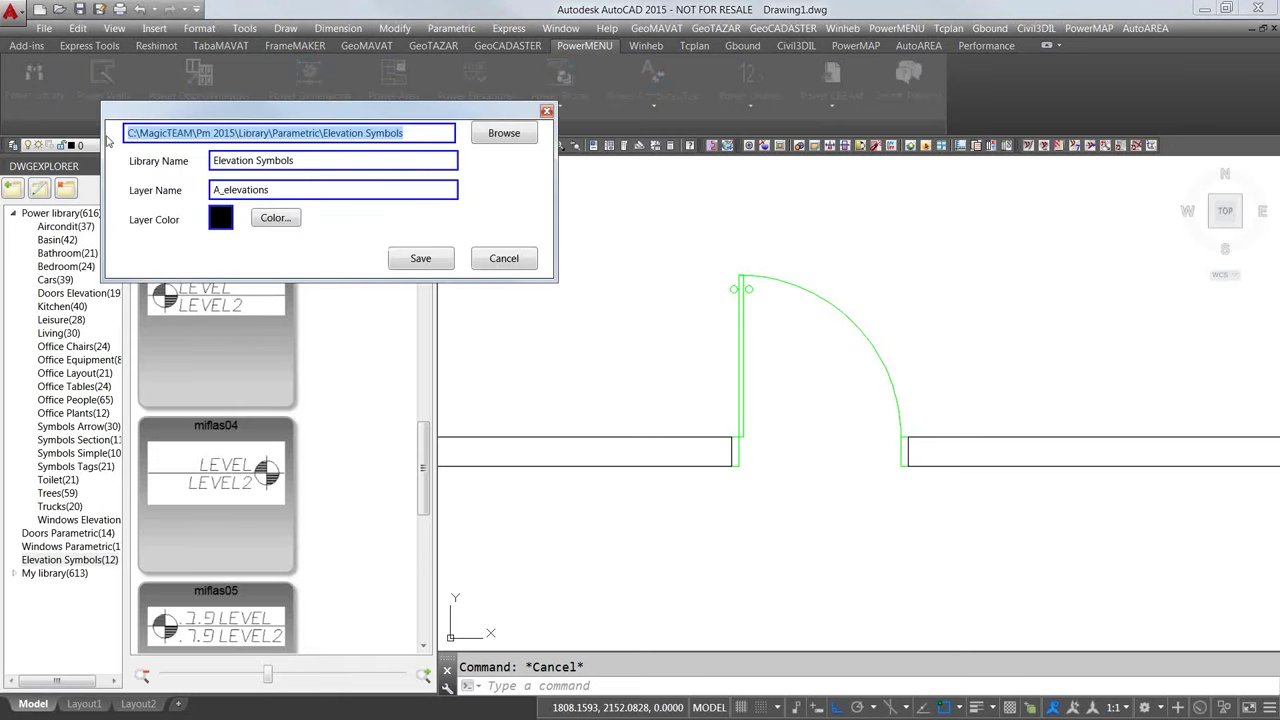
{"action": "left_click", "coordinate": [514, 256]}
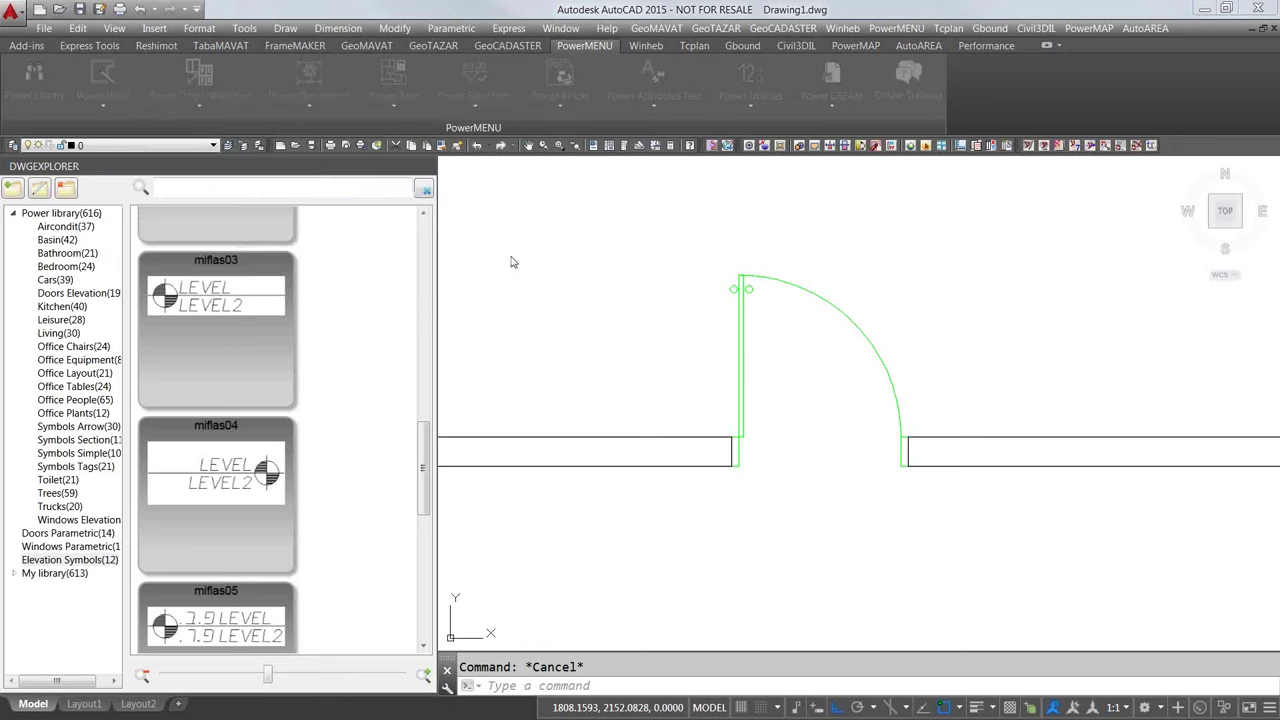
Step: Start opening a drawing and go to the folder C:\MagicTEAM\Pm 2015\Library\Parametric\Elevation Symbols using the copied path
{"action": "left_click", "coordinate": [44, 28]}
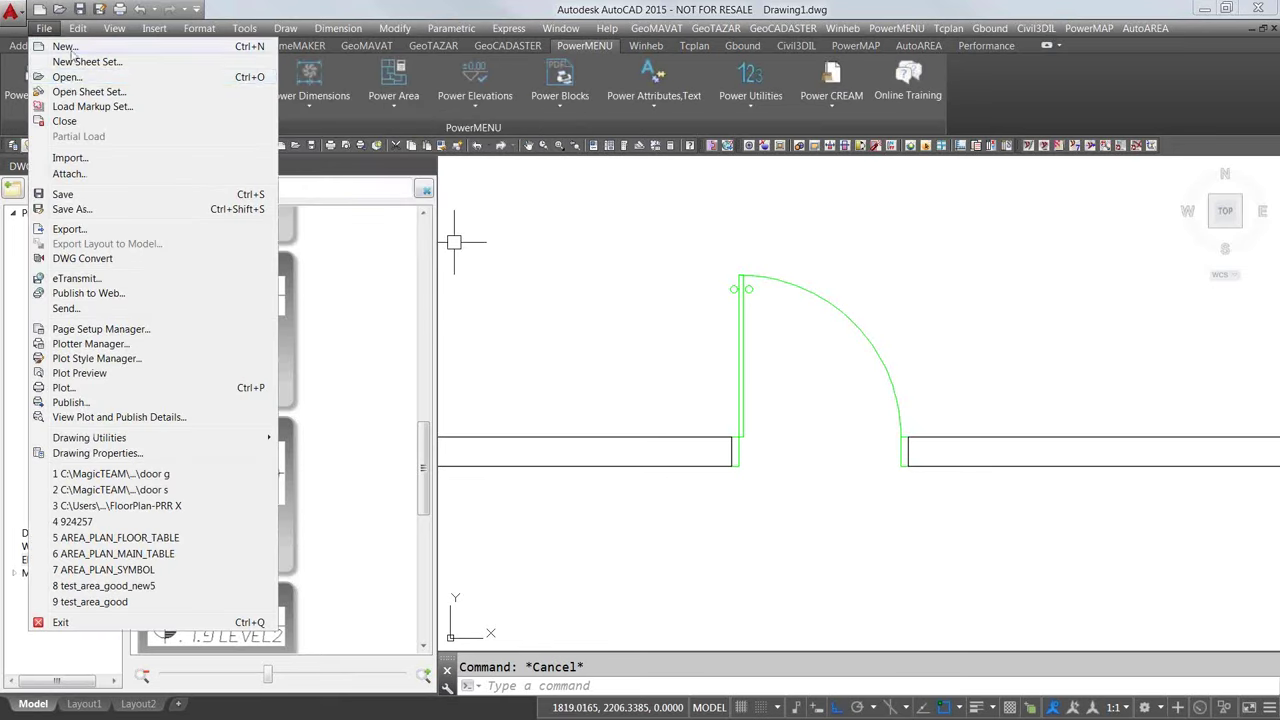
{"action": "left_click", "coordinate": [66, 78]}
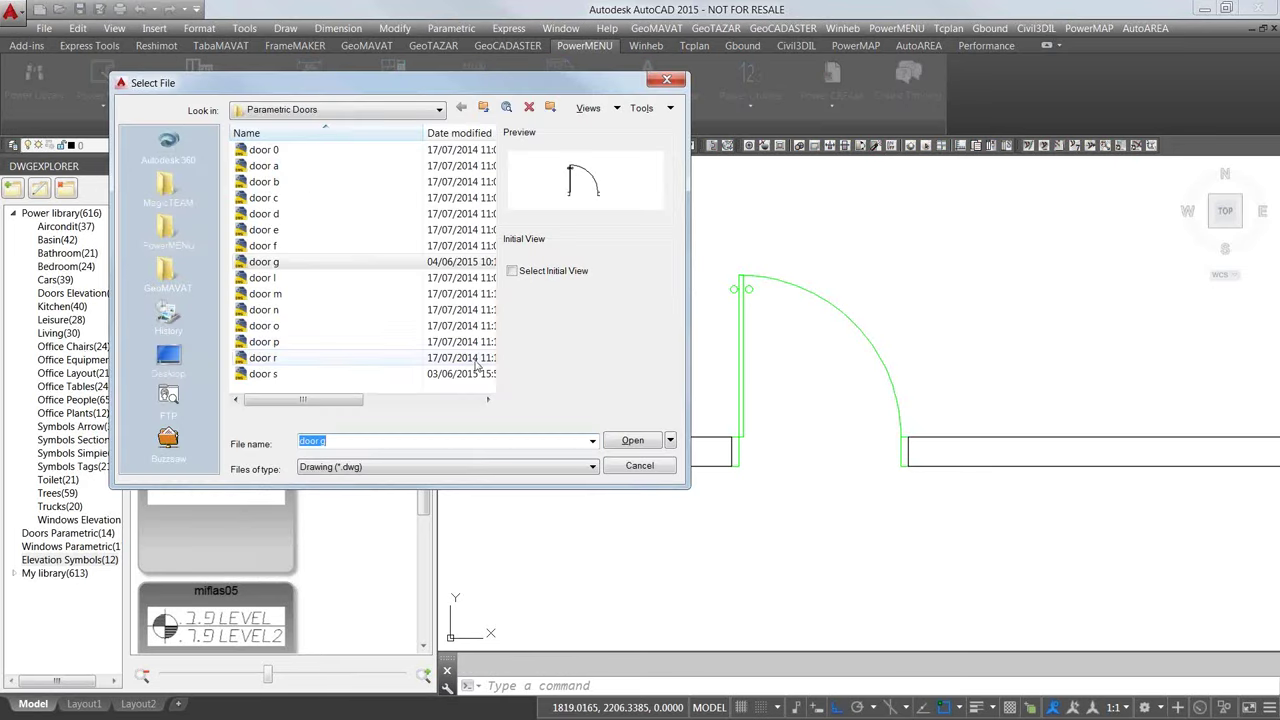
{"action": "key", "text": "ctrl+v"}
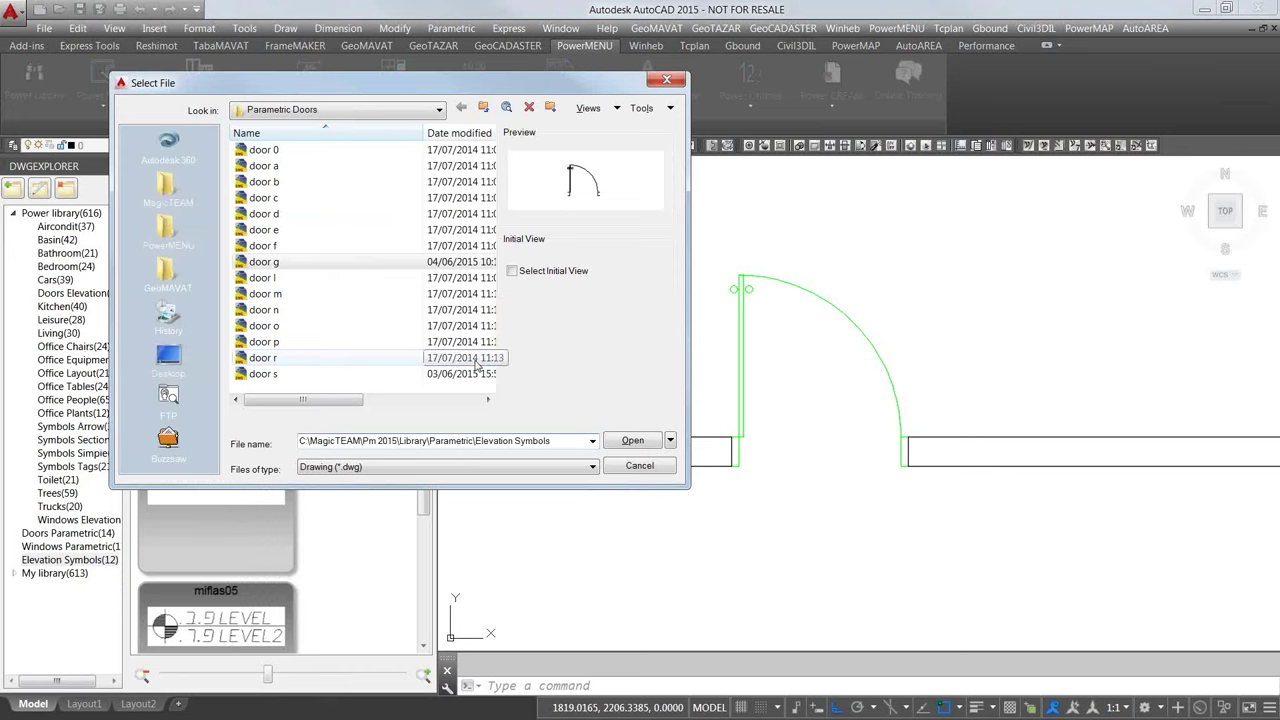
{"action": "key", "text": "Return"}
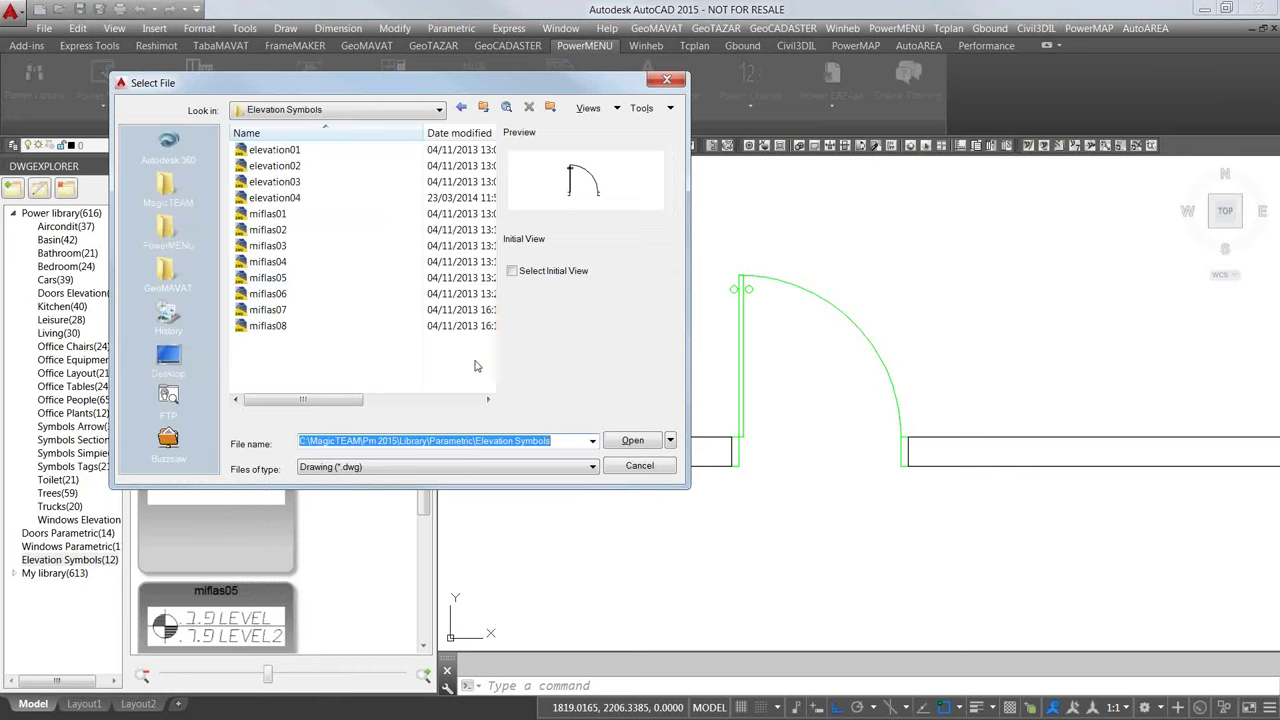
Step: Preview the elevation and miflas symbol drawings in the Elevation Symbols folder to compare their designs
{"action": "left_click", "coordinate": [290, 151]}
{"action": "left_click", "coordinate": [283, 214]}
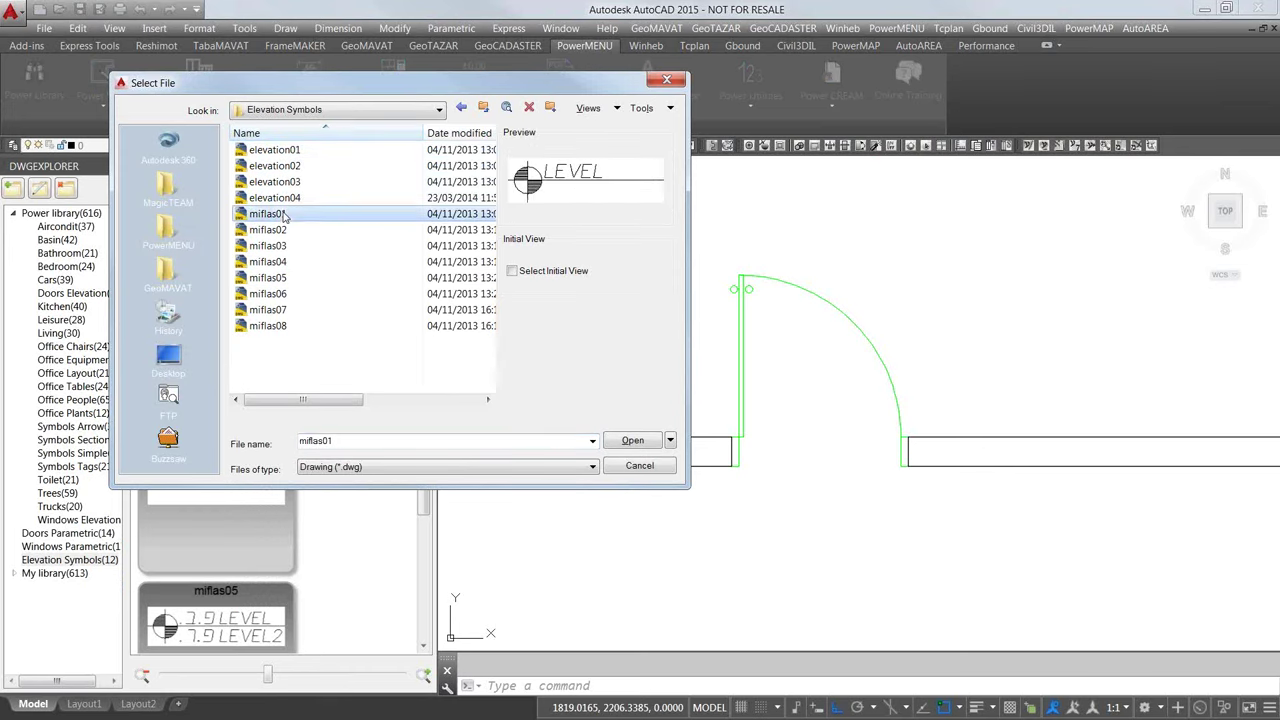
{"action": "left_click", "coordinate": [270, 230]}
{"action": "left_click", "coordinate": [272, 262]}
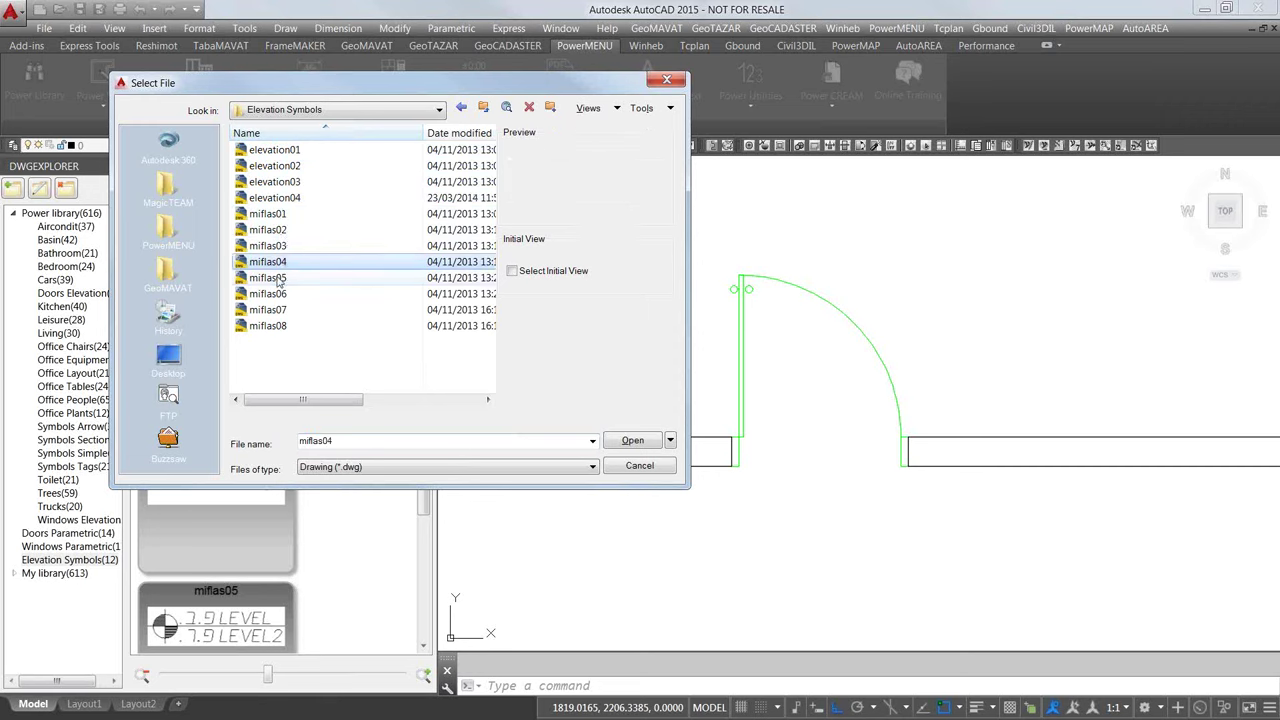
{"action": "left_click", "coordinate": [272, 278]}
{"action": "left_click", "coordinate": [277, 310]}
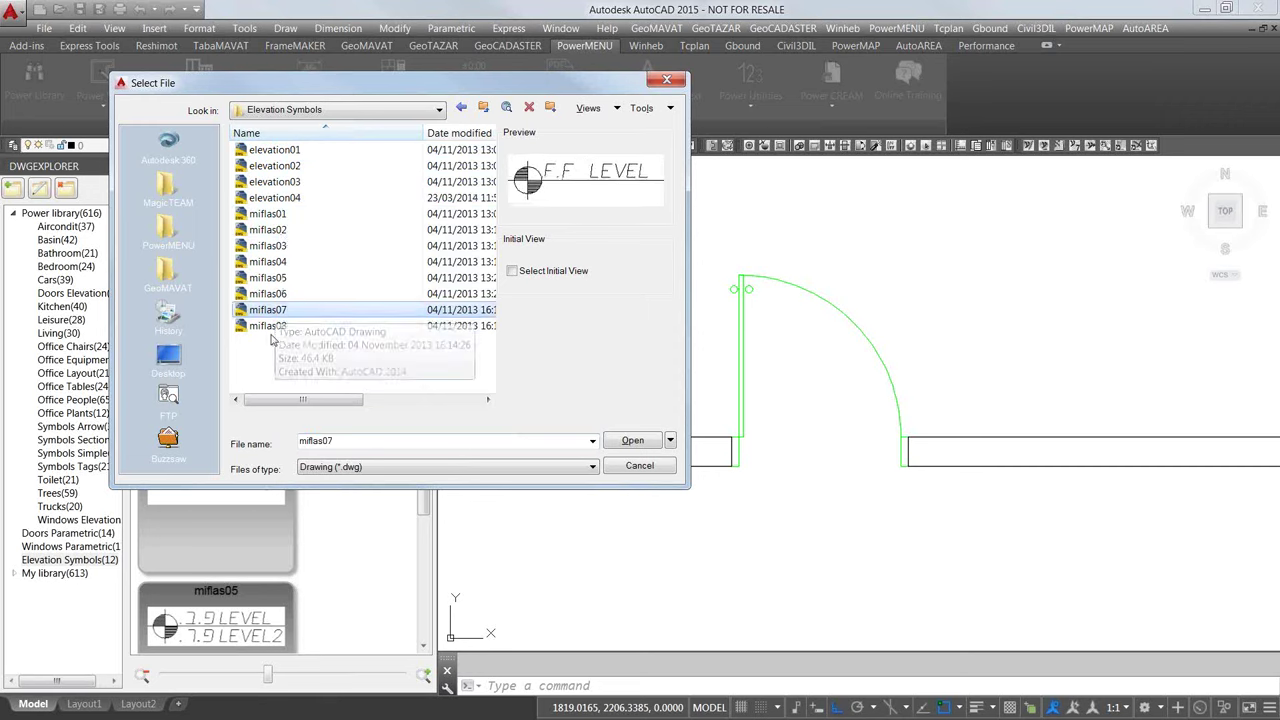
{"action": "left_click", "coordinate": [306, 214]}
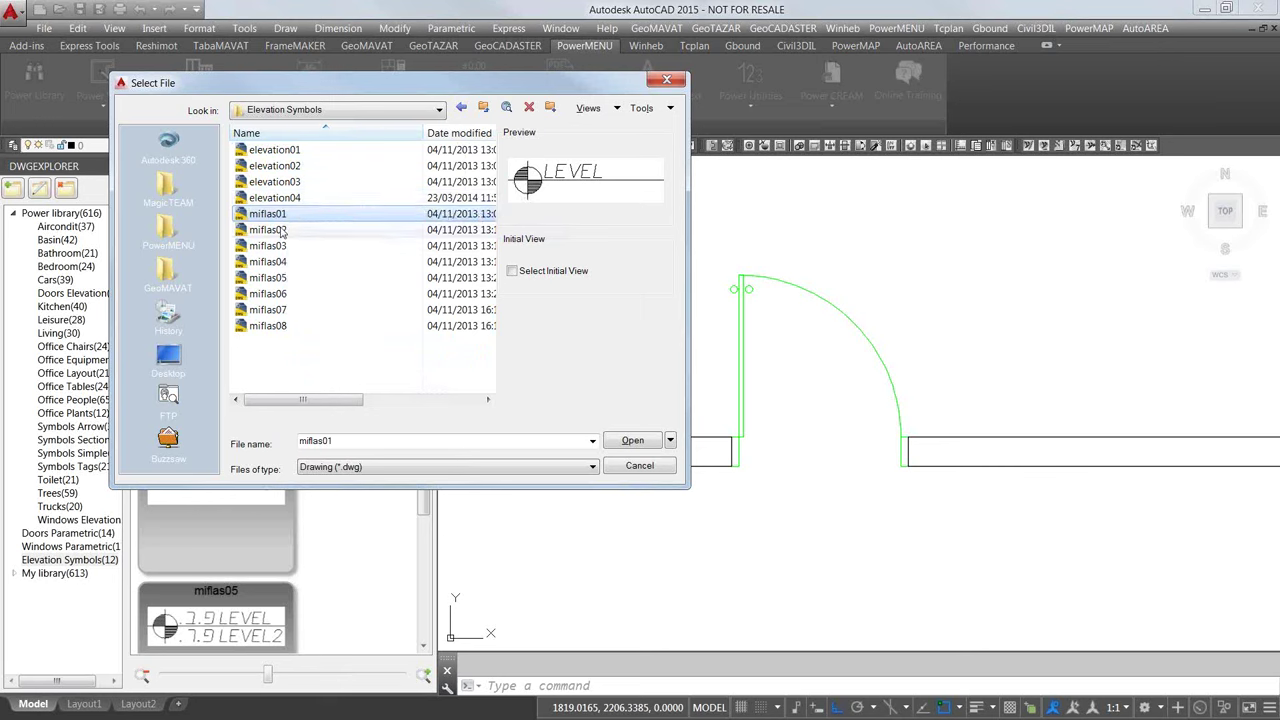
{"action": "left_click", "coordinate": [270, 225]}
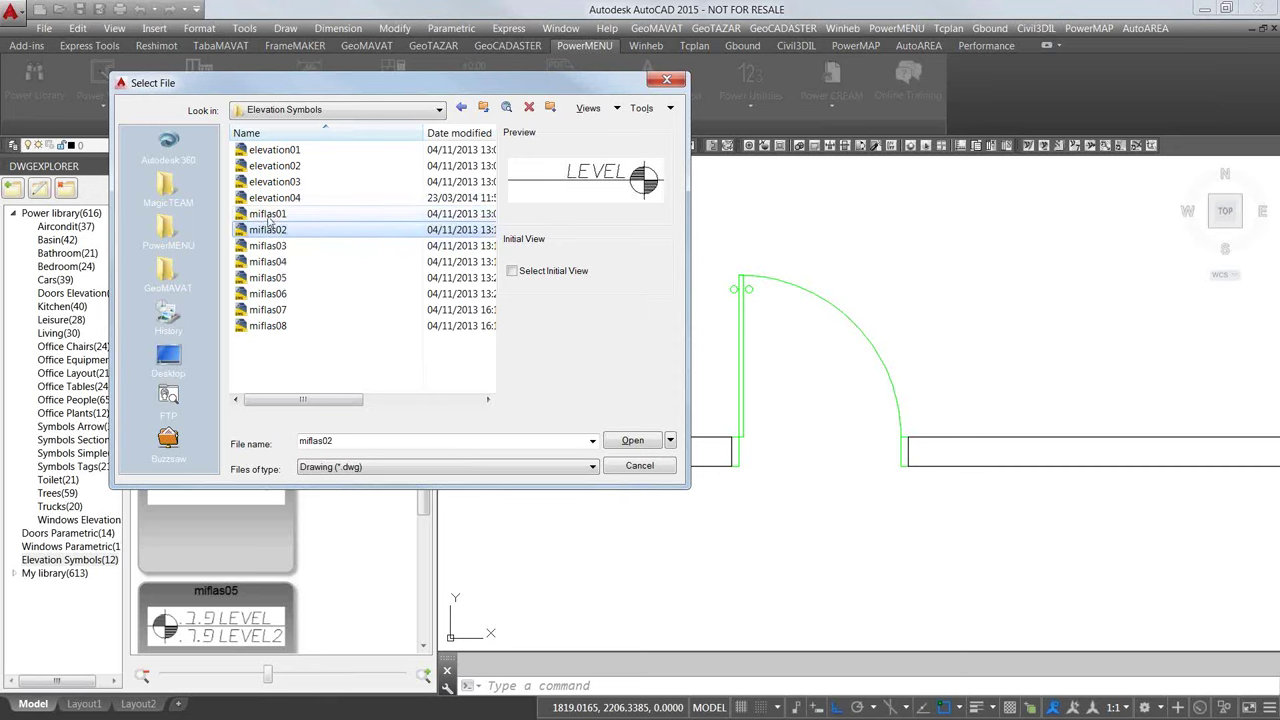
{"action": "left_click", "coordinate": [268, 215]}
{"action": "left_click", "coordinate": [273, 198]}
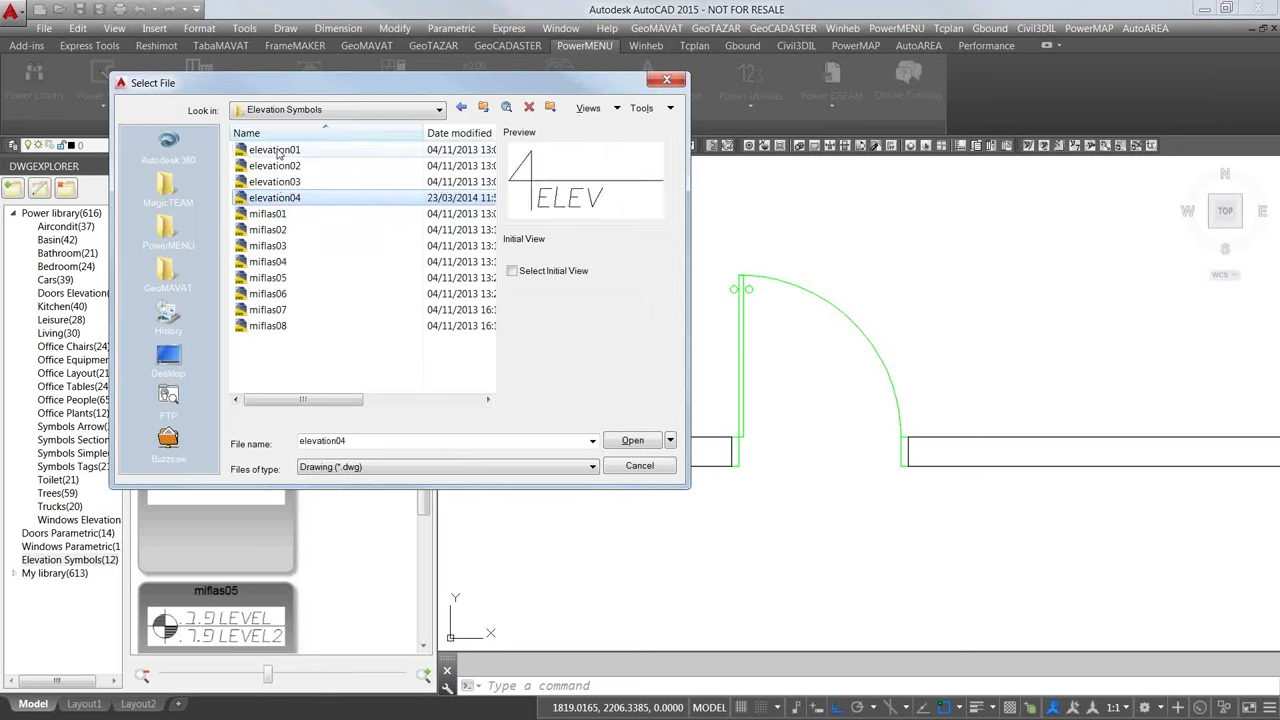
{"action": "left_click", "coordinate": [256, 214]}
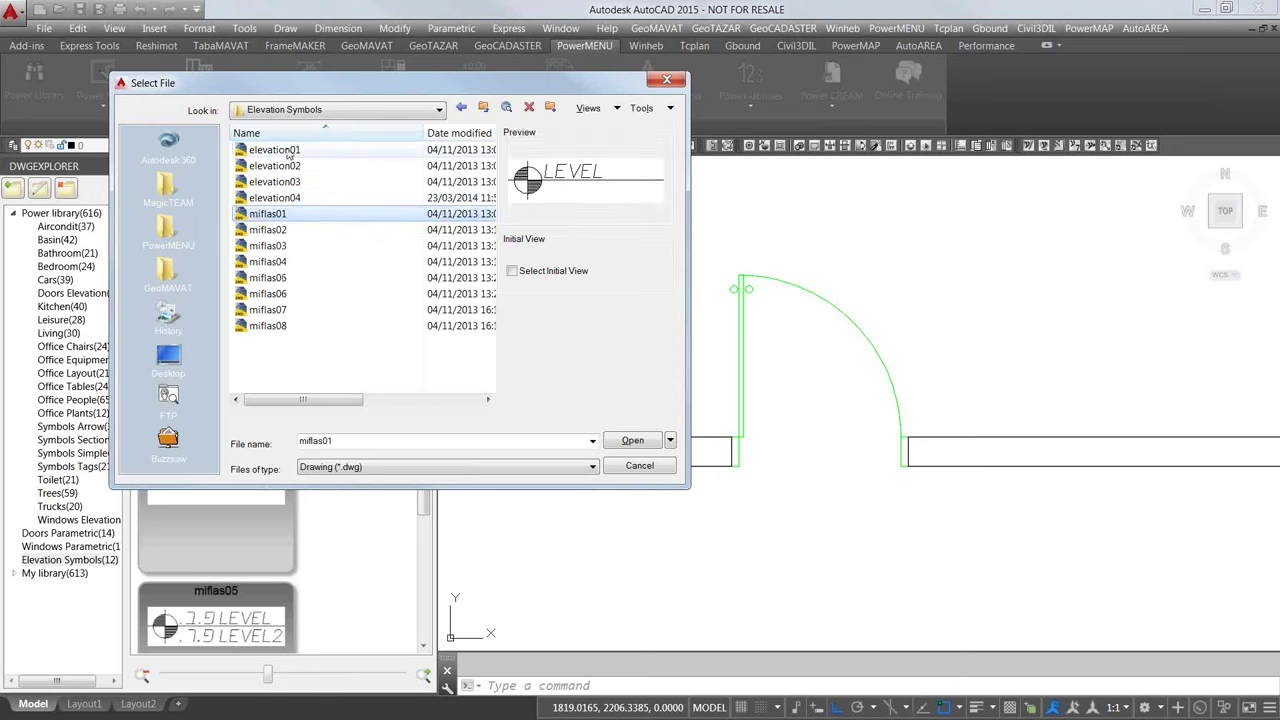
Step: Open the elevation01 symbol drawing and check its insertion base point with the BASE command, leaving it unchanged
{"action": "left_click", "coordinate": [287, 152]}
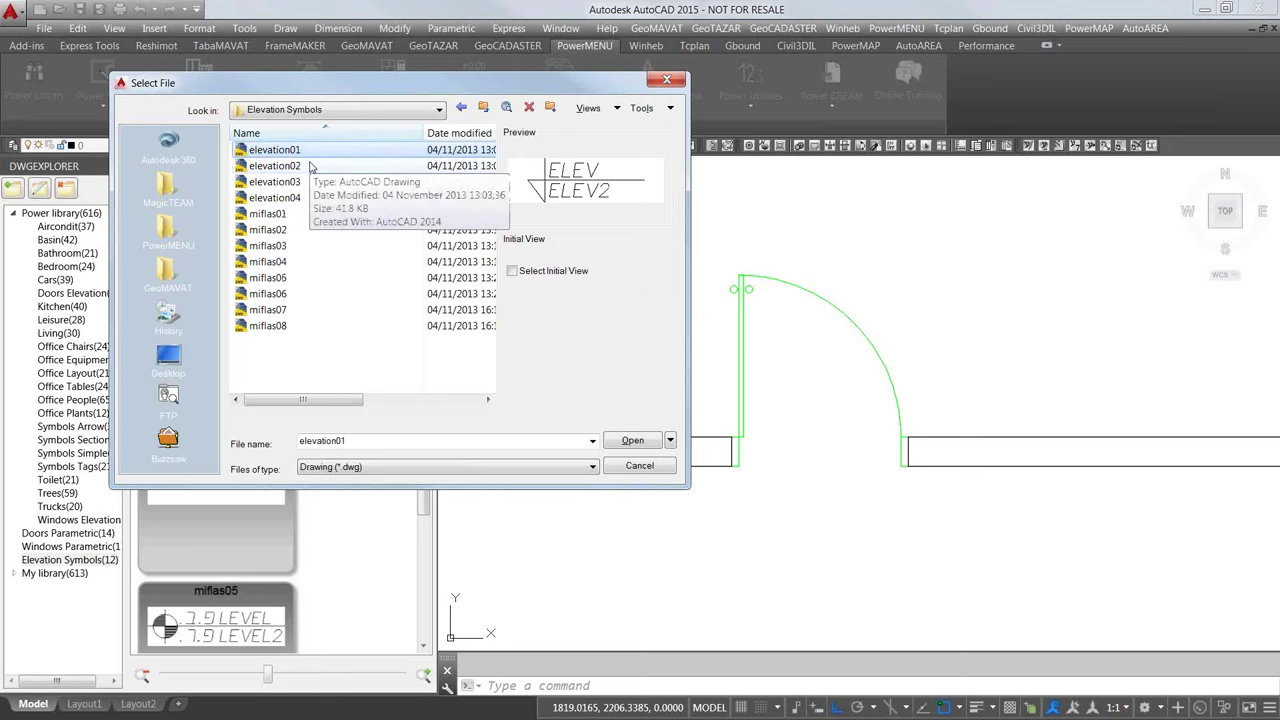
{"action": "left_click", "coordinate": [640, 442]}
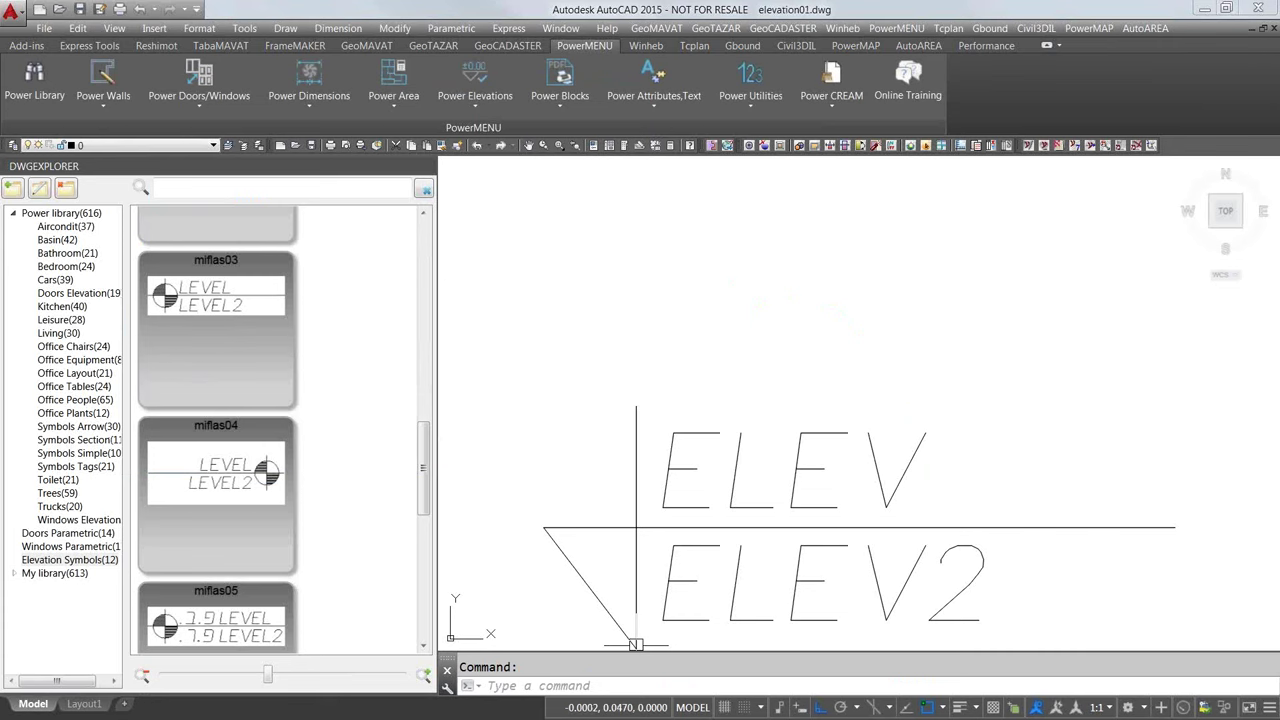
{"action": "left_click", "coordinate": [664, 688]}
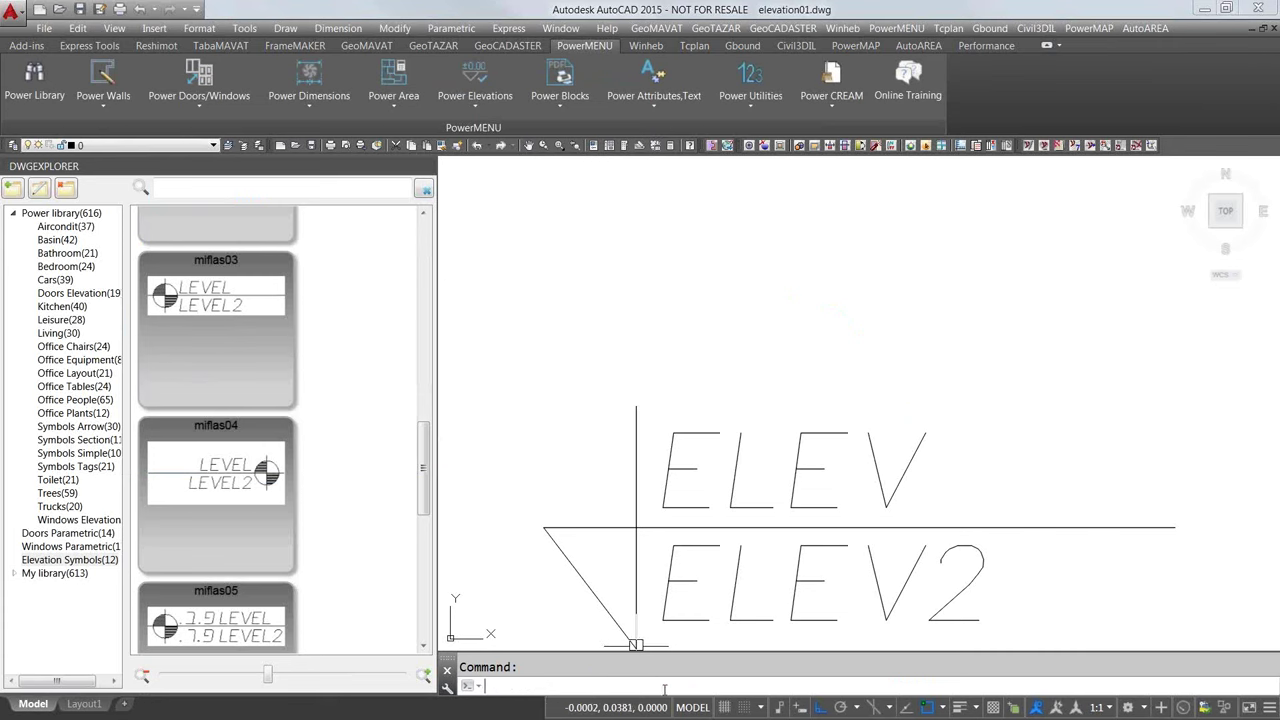
{"action": "type", "text": "BASE"}
{"action": "key", "text": "Return"}
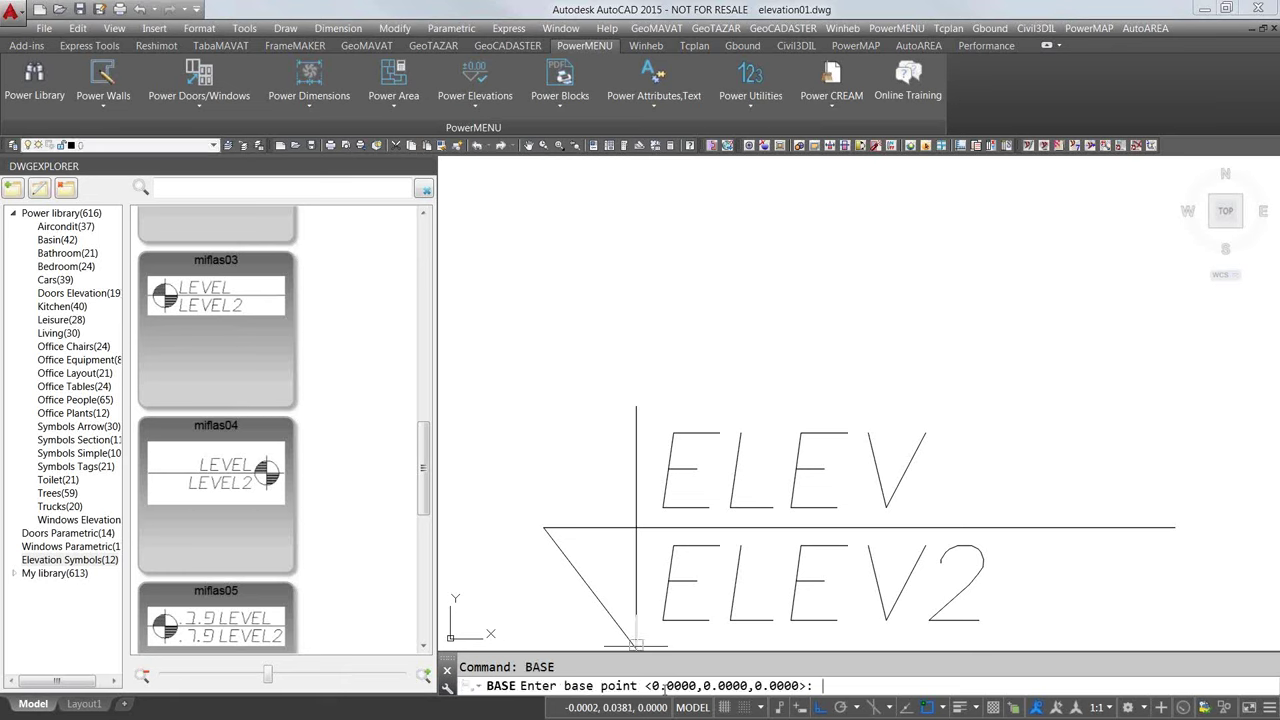
{"action": "key", "text": "Escape"}
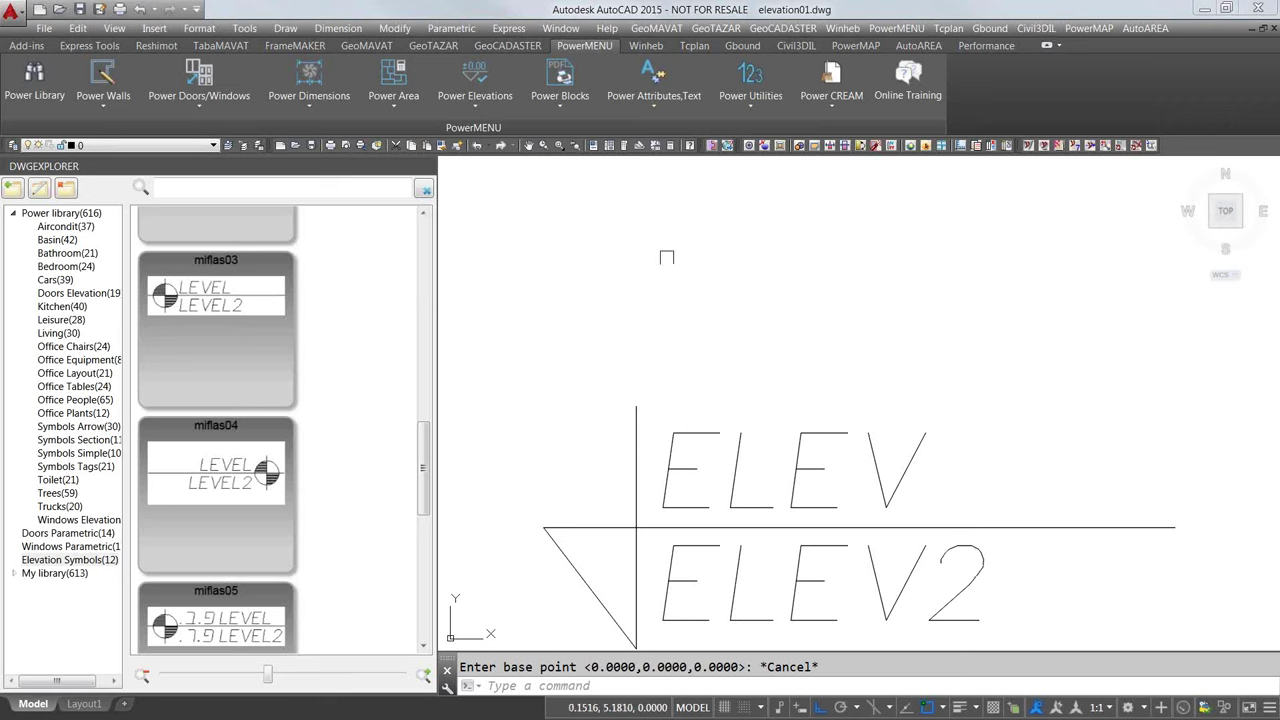
{"action": "left_click", "coordinate": [401, 112]}
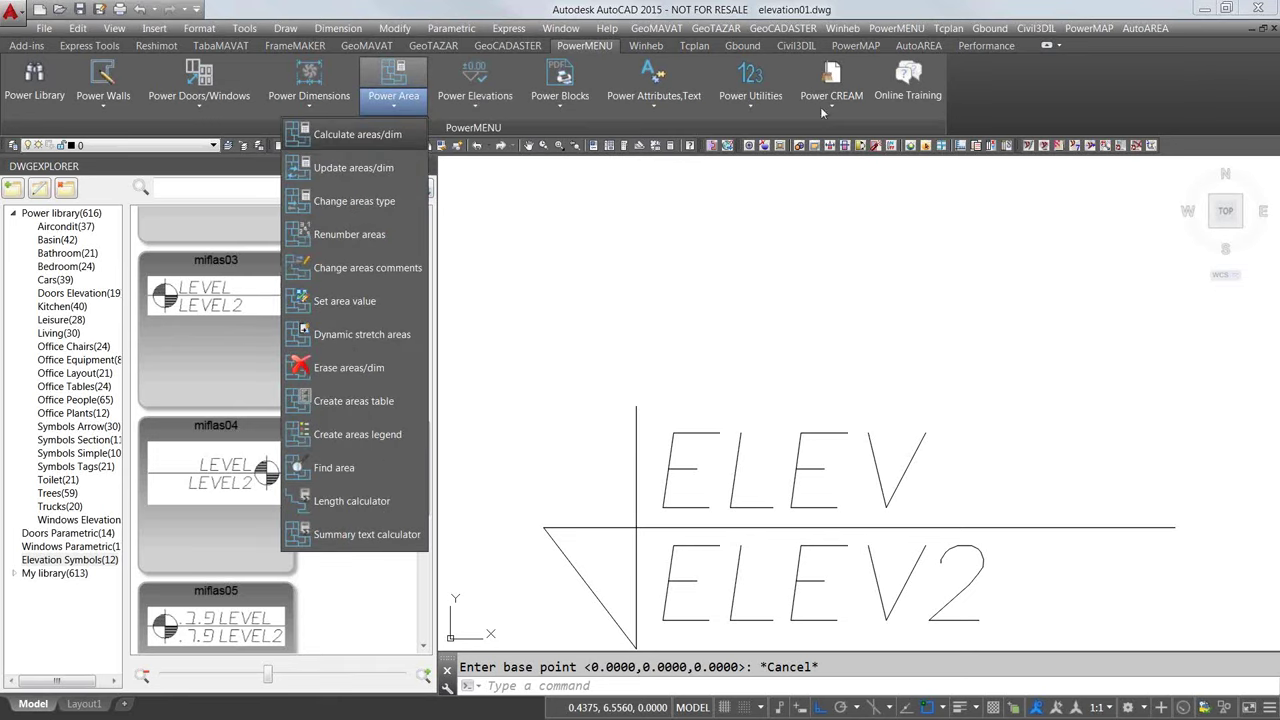
{"action": "left_click", "coordinate": [751, 108]}
{"action": "left_click", "coordinate": [751, 106]}
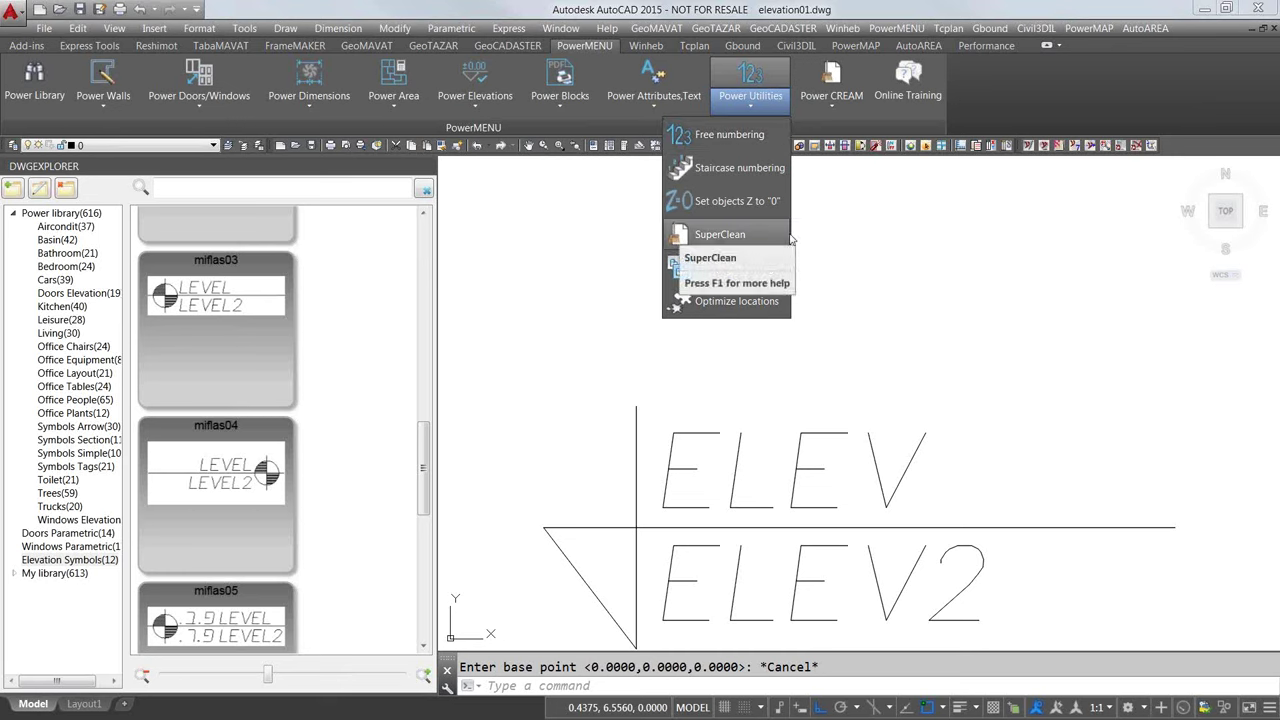
{"action": "left_click", "coordinate": [748, 137]}
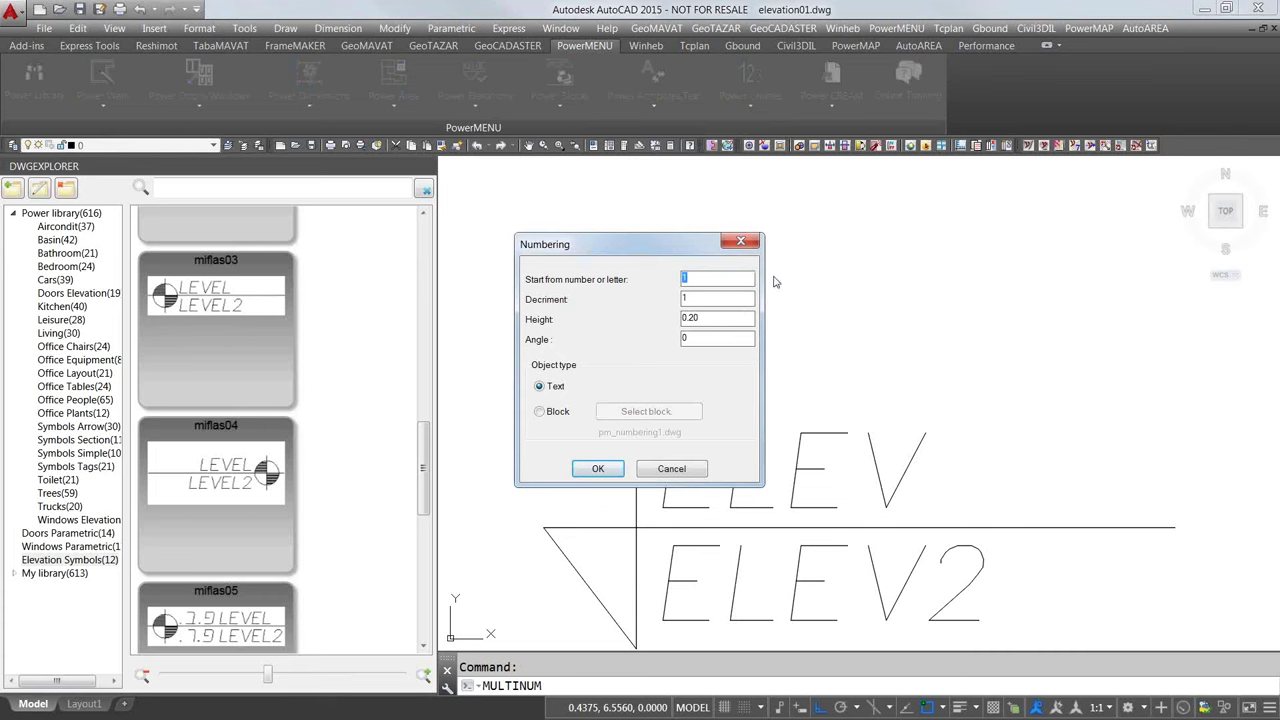
{"action": "key", "text": "Escape"}
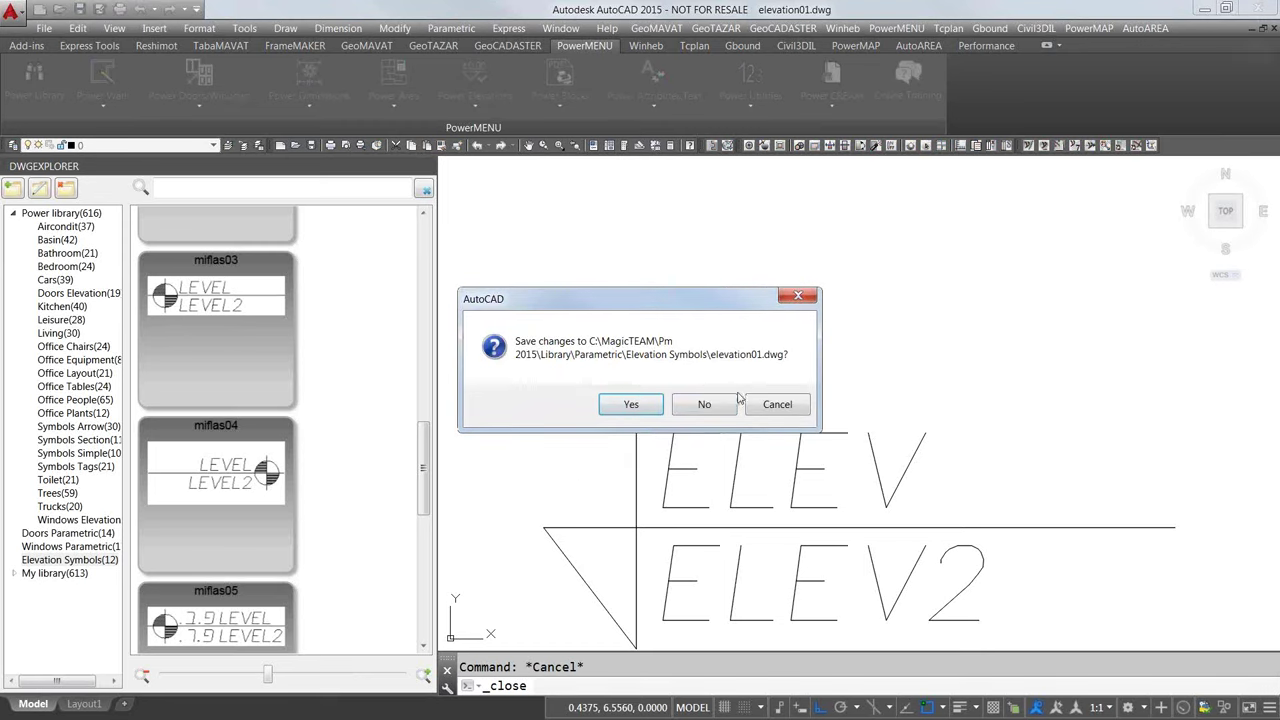
Step: Close the elevation01 drawing without saving, and in Drawing1 start Free numbering with object type Block up to choosing the block
{"action": "left_click", "coordinate": [714, 406]}
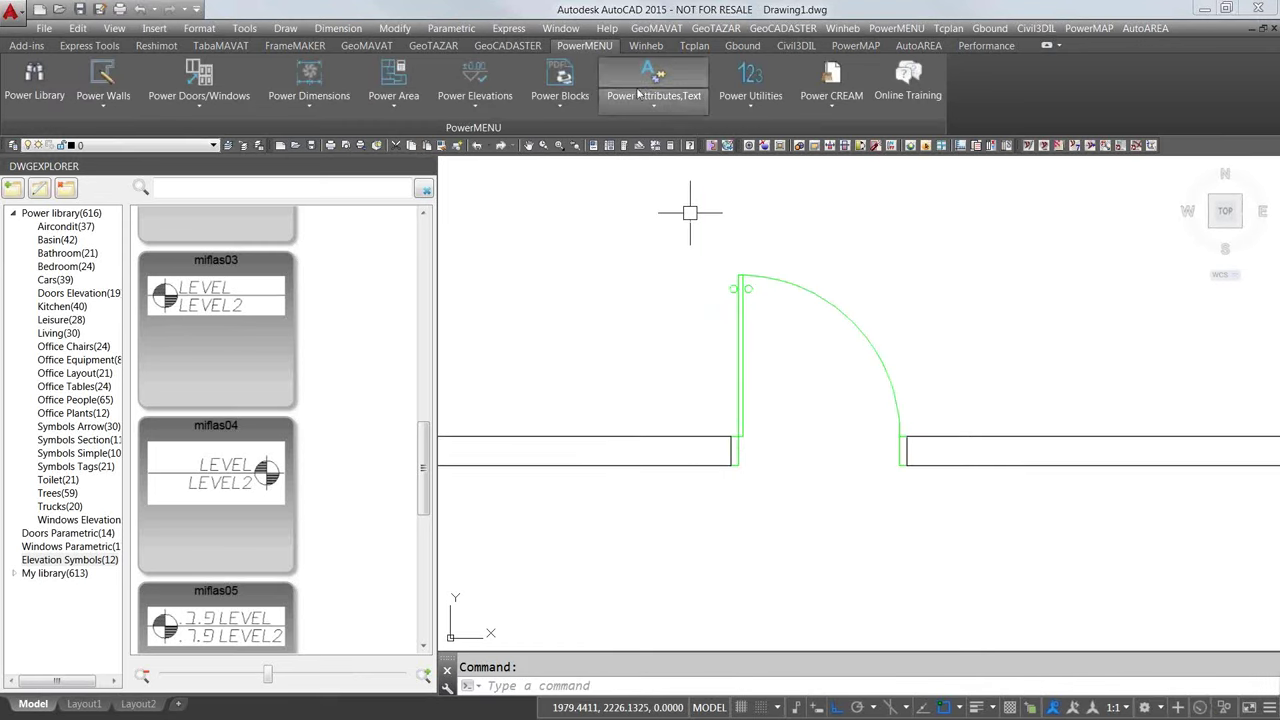
{"action": "left_click", "coordinate": [744, 119]}
{"action": "left_click", "coordinate": [732, 140]}
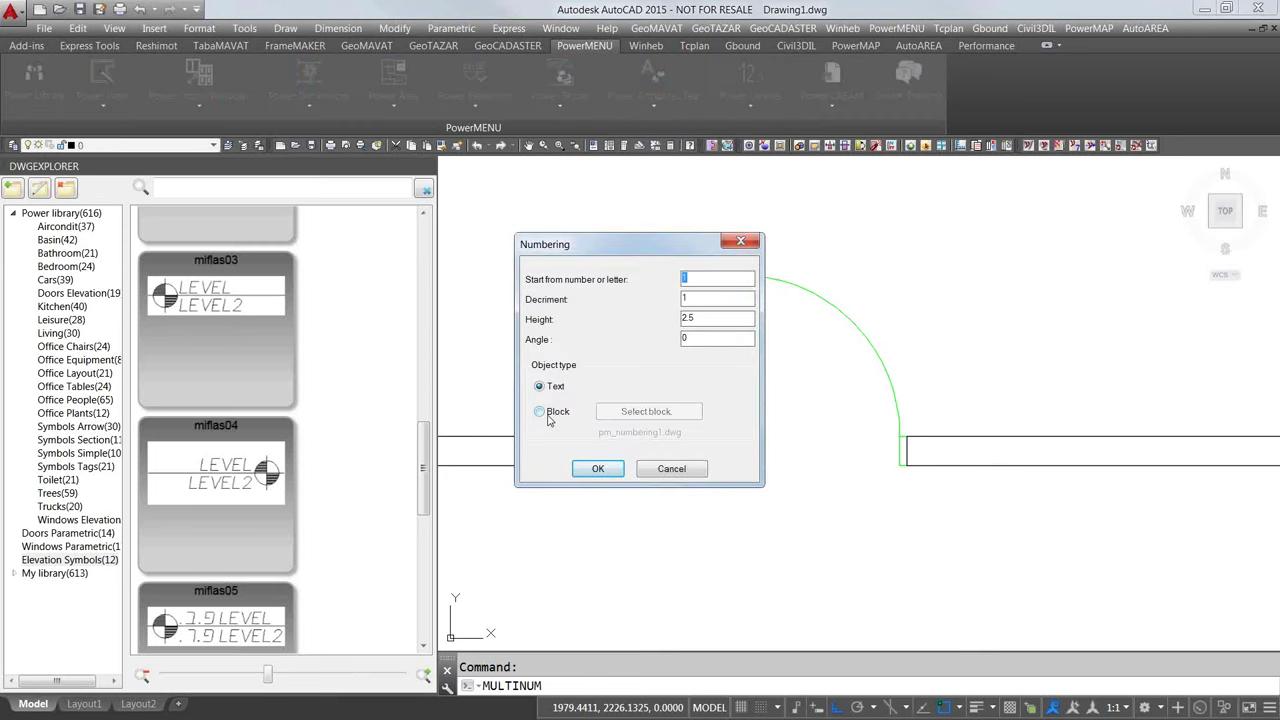
{"action": "left_click", "coordinate": [554, 413]}
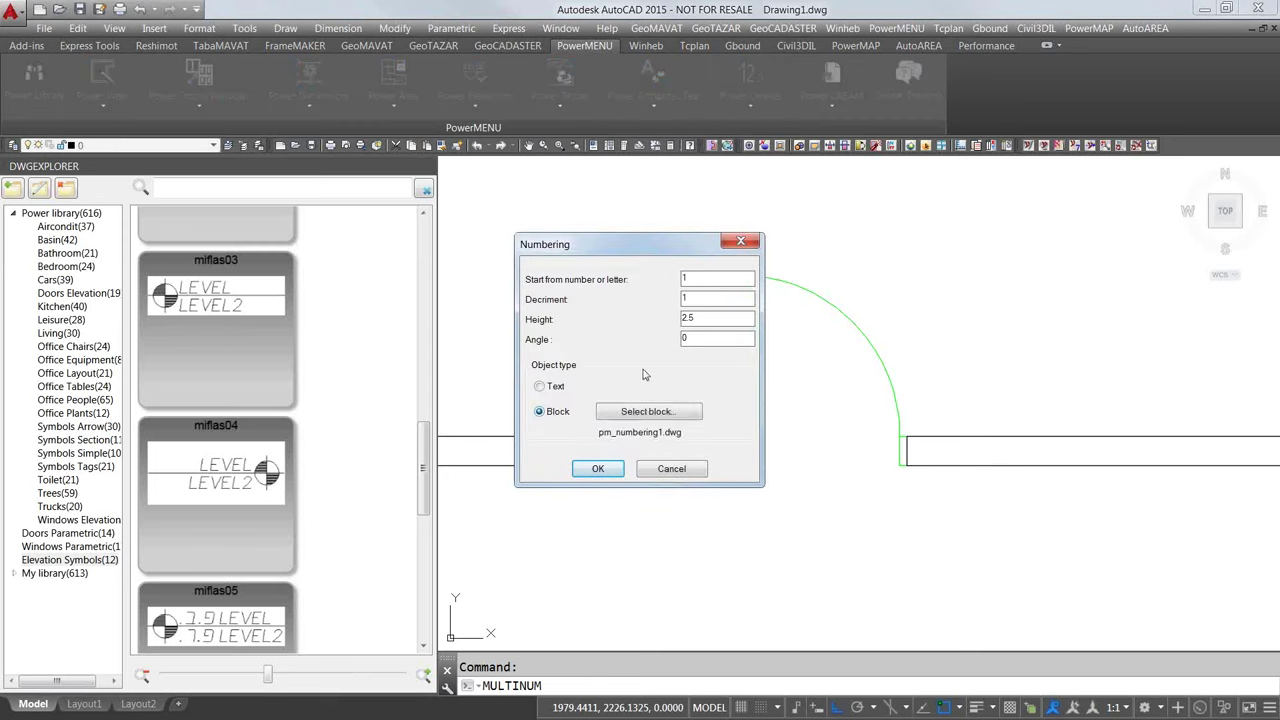
{"action": "left_click", "coordinate": [688, 420]}
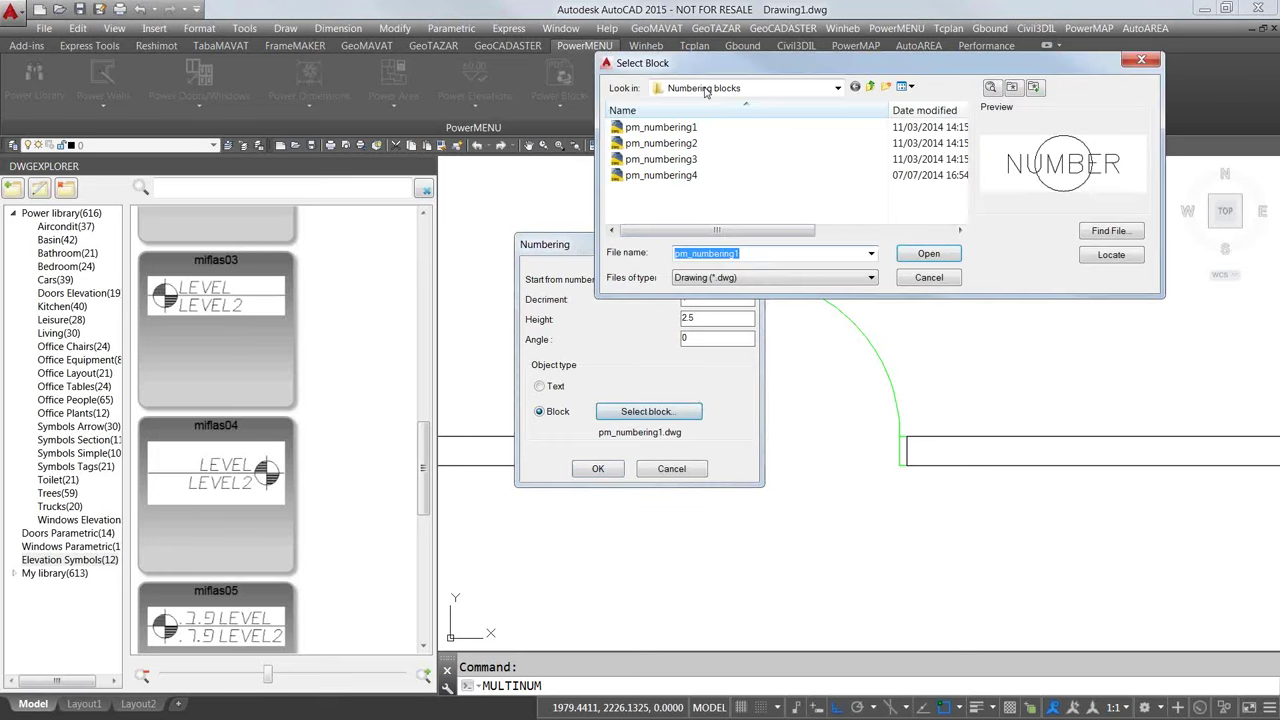
Step: Preview the numbering blocks pm_numbering1 to pm_numbering4 to compare their designs
{"action": "left_click", "coordinate": [662, 128]}
{"action": "left_click", "coordinate": [677, 145]}
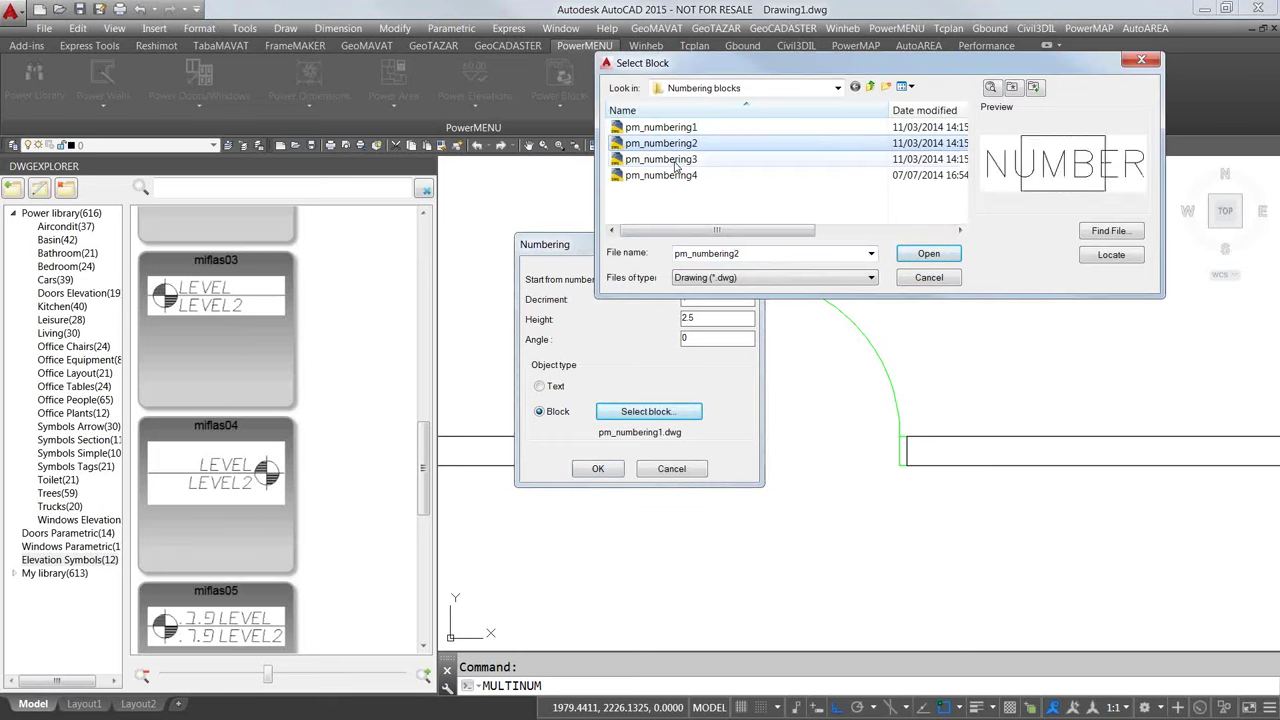
{"action": "left_click", "coordinate": [670, 160]}
{"action": "left_click", "coordinate": [672, 175]}
{"action": "left_click", "coordinate": [675, 159]}
{"action": "left_click", "coordinate": [678, 143]}
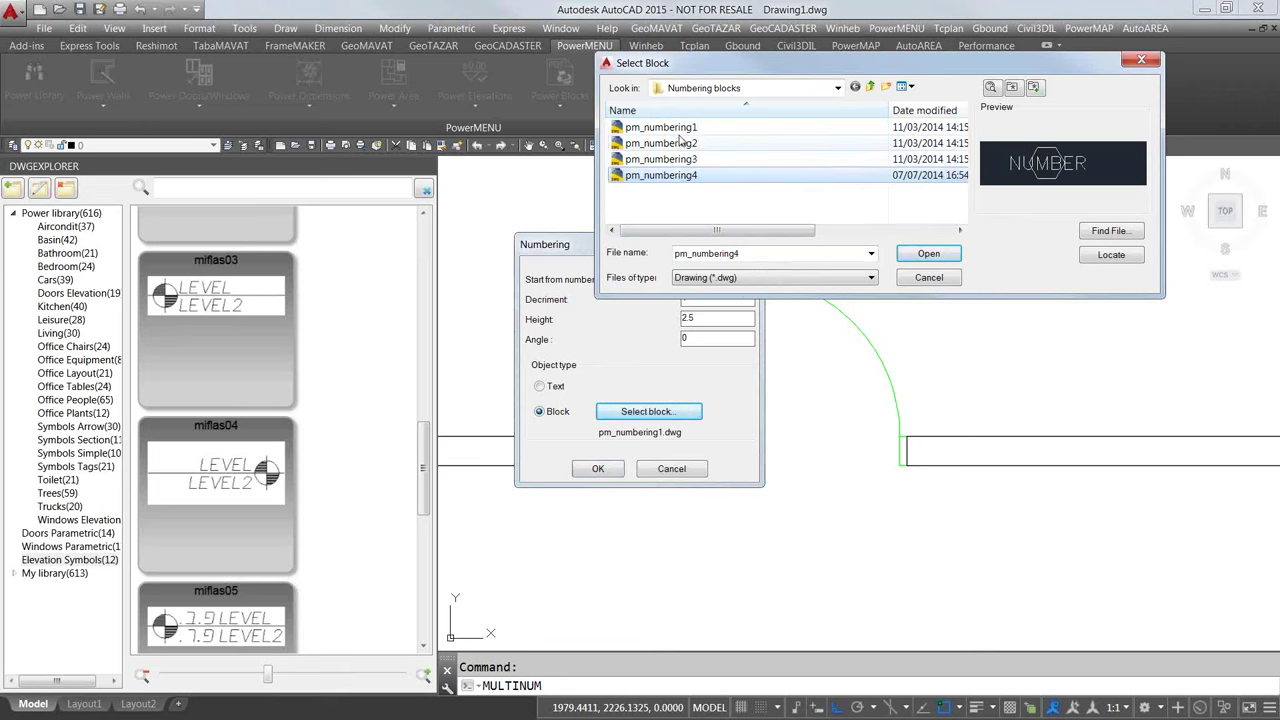
{"action": "left_click", "coordinate": [683, 128]}
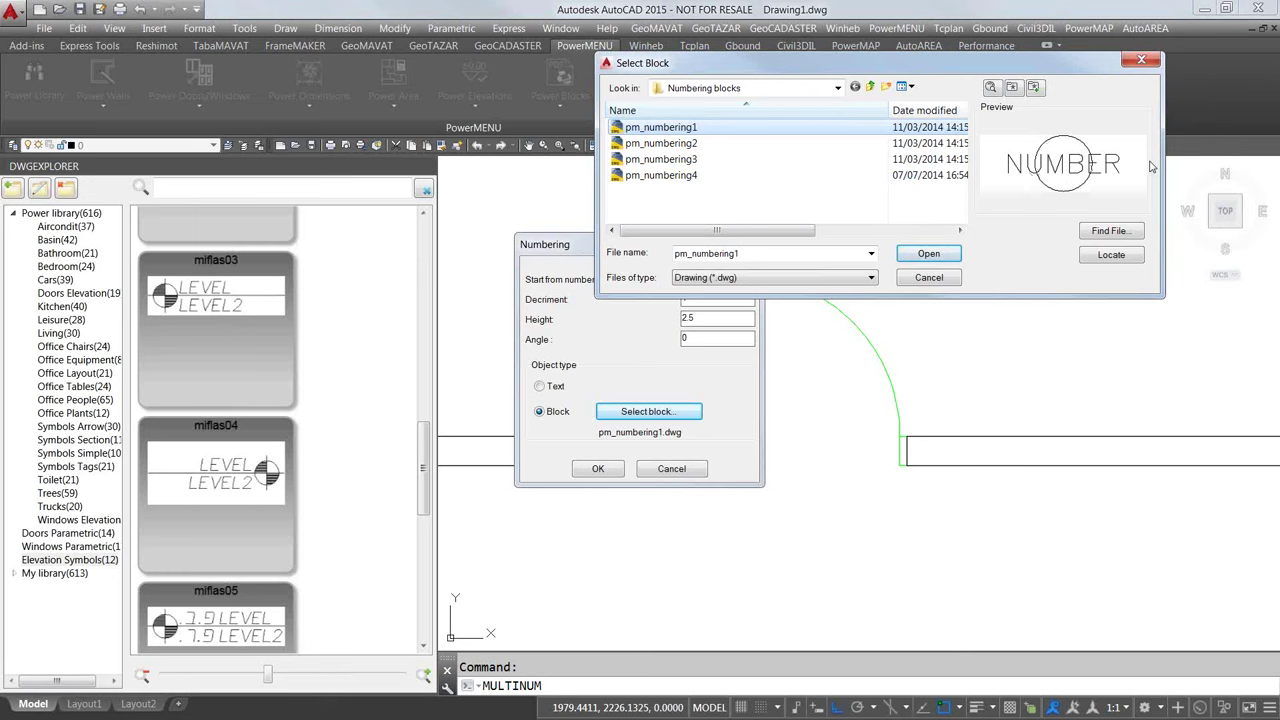
Step: Duplicate pm_numbering1 in the Numbering blocks folder and rename the copy pm_numbering5
{"action": "right_click", "coordinate": [682, 128]}
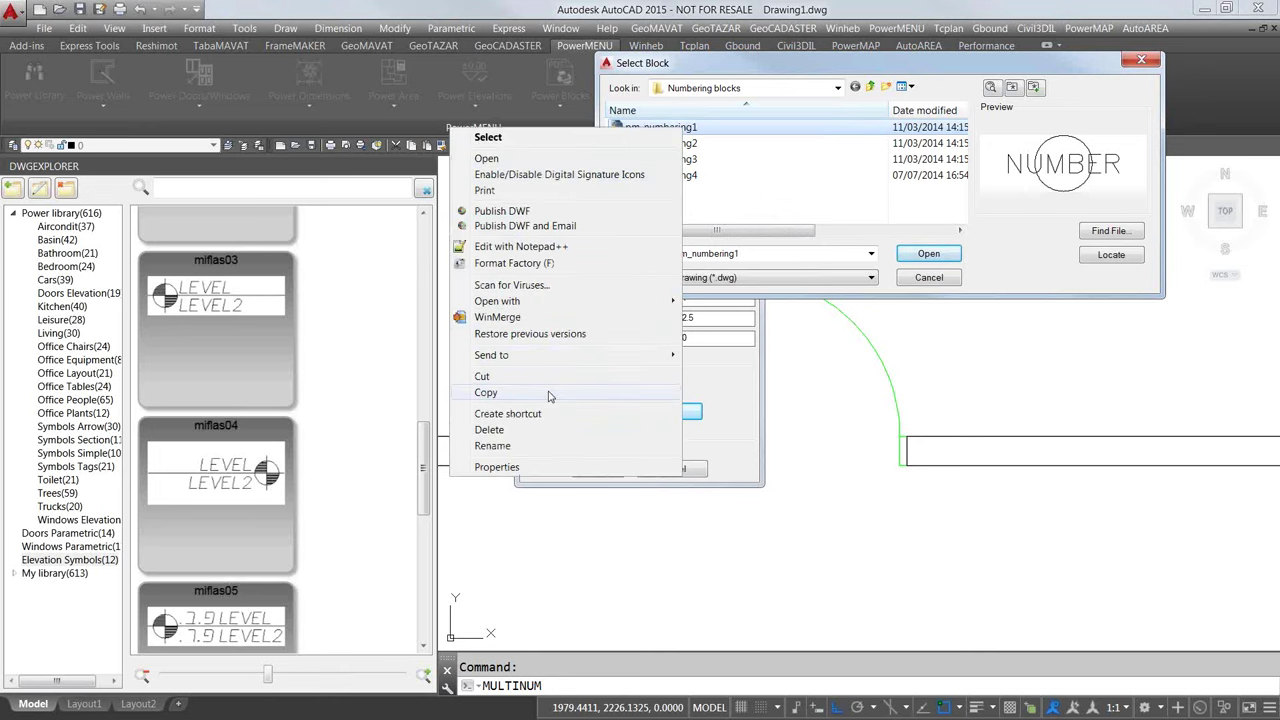
{"action": "left_click", "coordinate": [548, 393]}
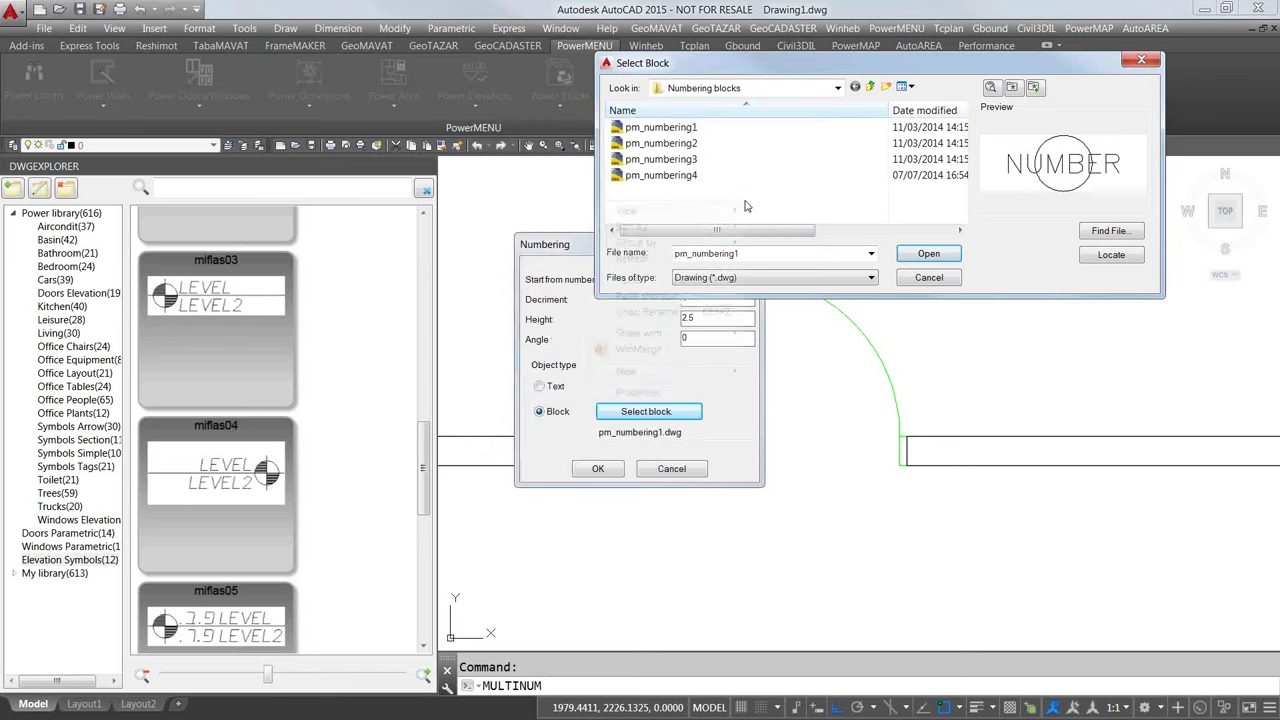
{"action": "right_click", "coordinate": [690, 205]}
{"action": "left_click", "coordinate": [677, 279]}
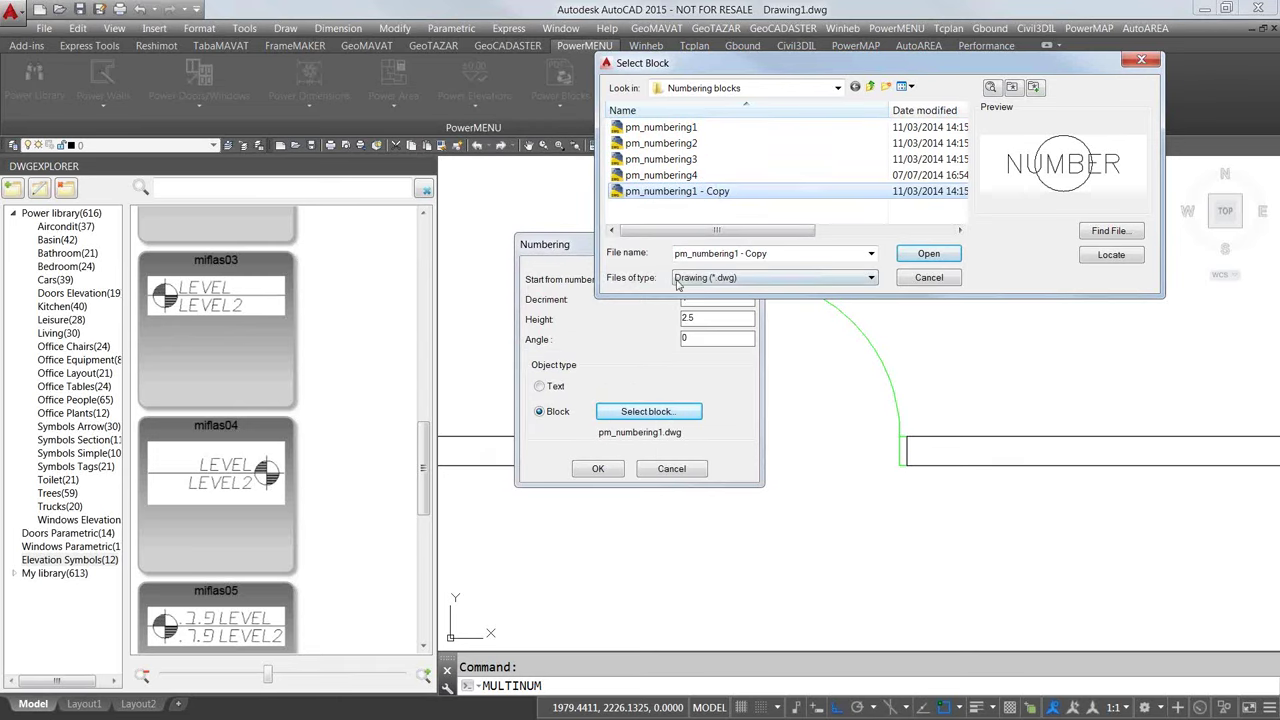
{"action": "left_click", "coordinate": [715, 193]}
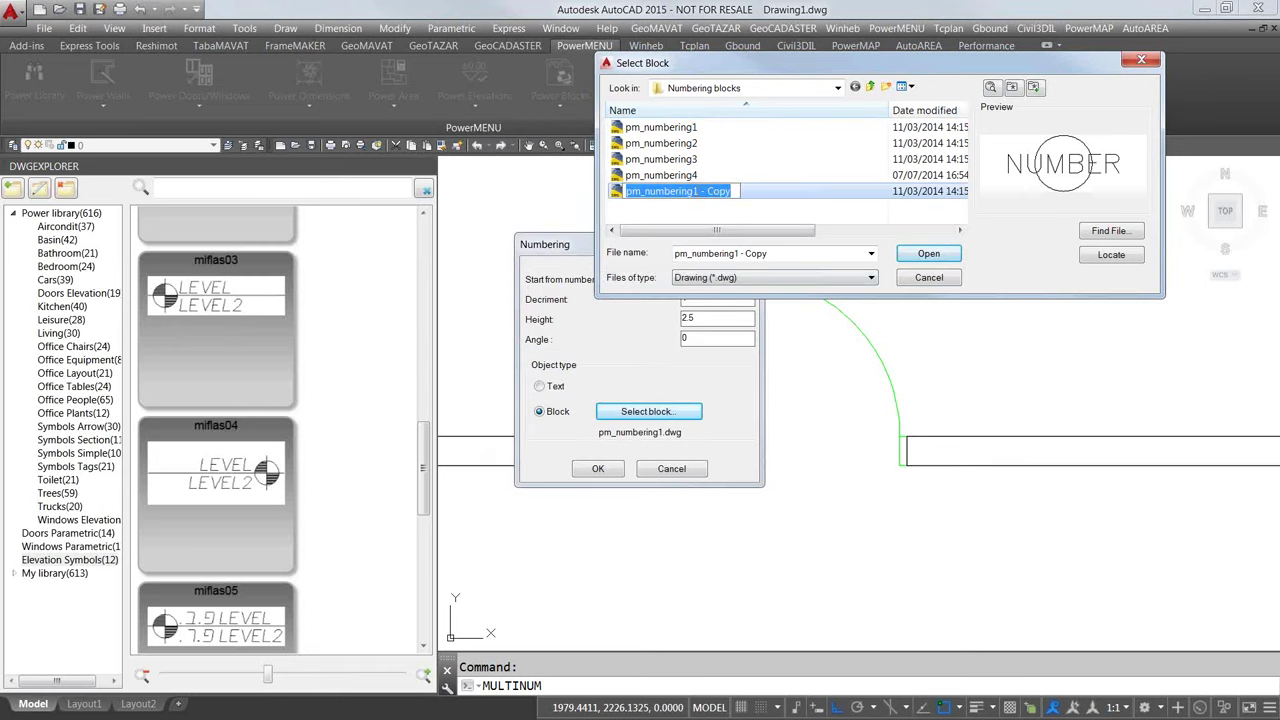
{"action": "left_click_drag", "start_coordinate": [690, 191], "coordinate": [757, 191]}
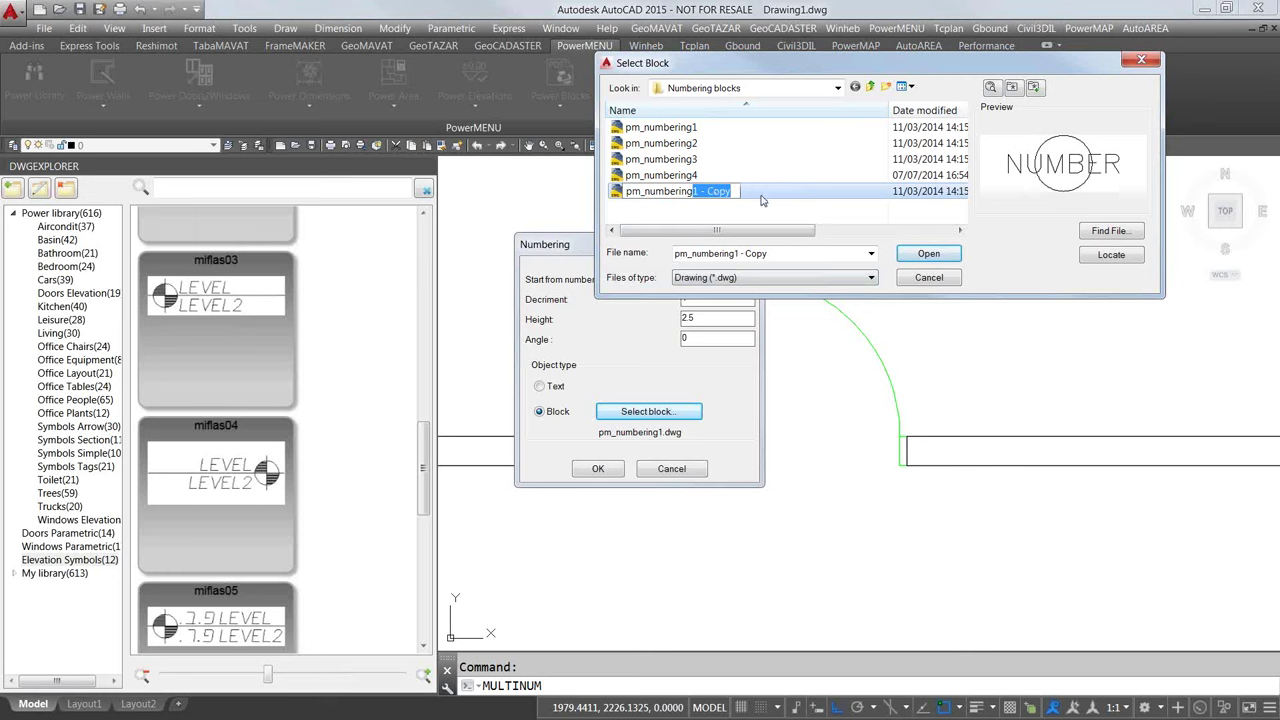
{"action": "type", "text": "5"}
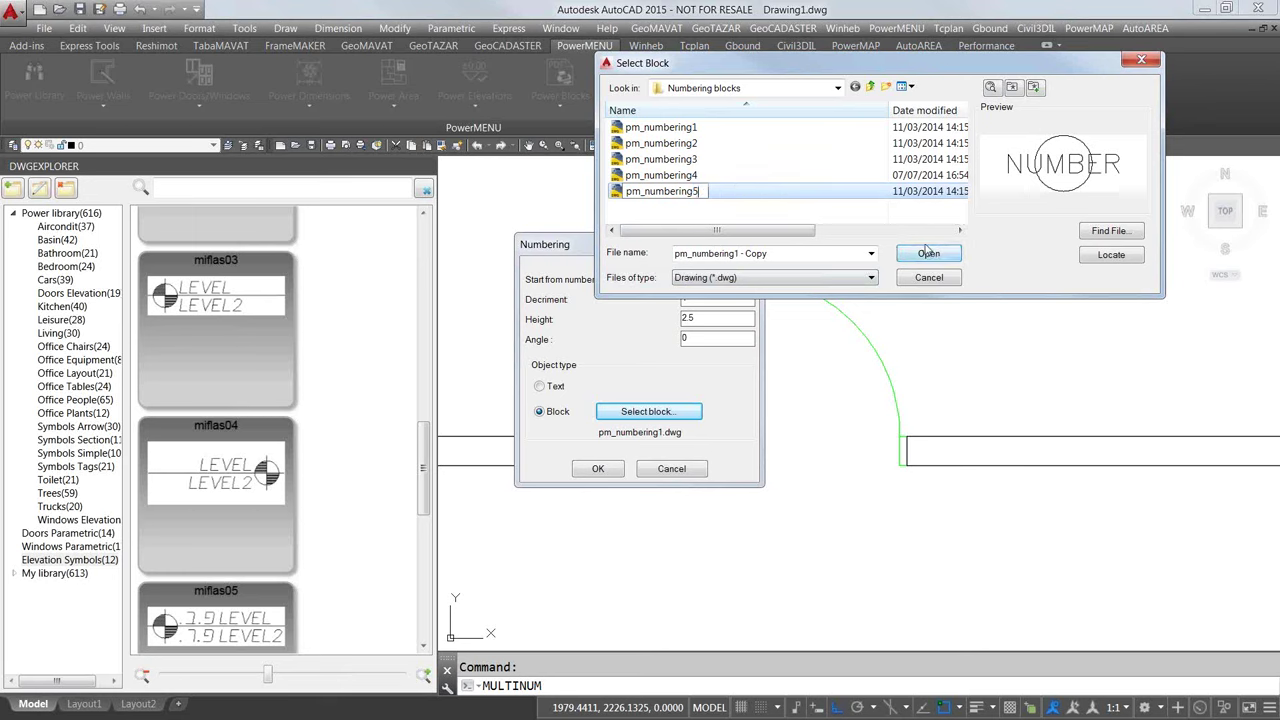
{"action": "key", "text": "Return"}
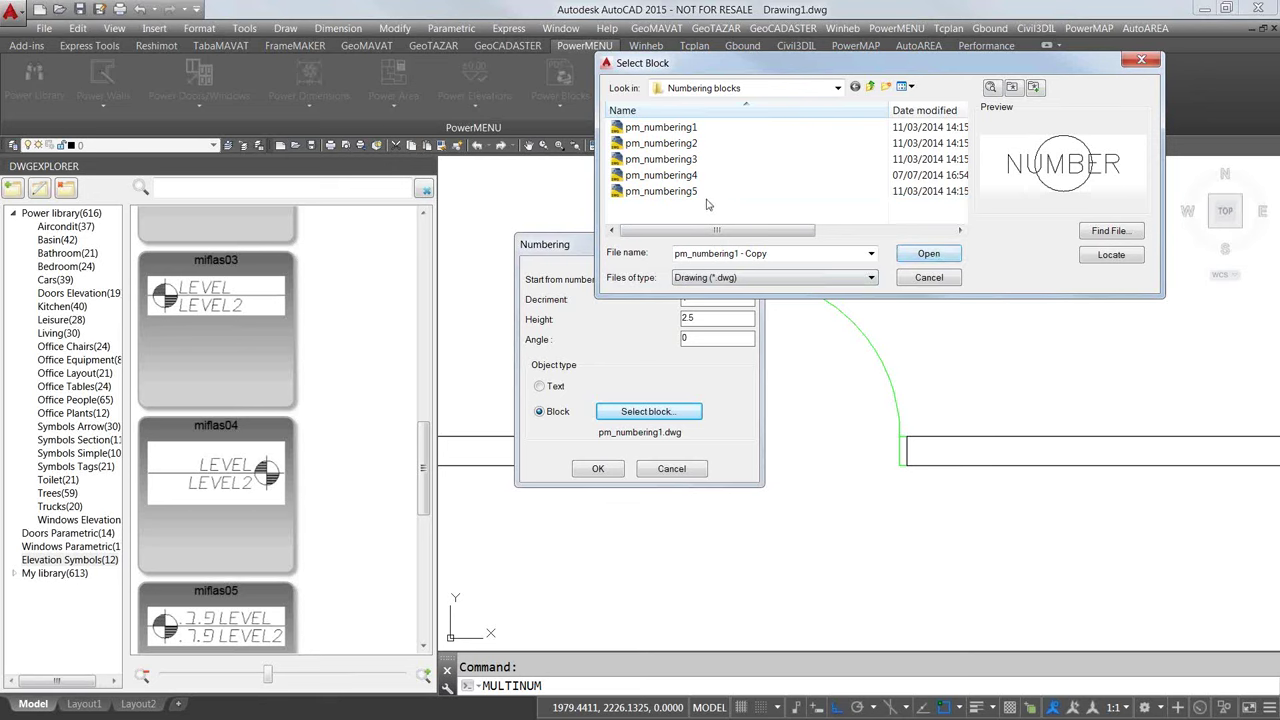
Step: Choose pm_numbering5 as the numbering block, and leave the numbering settings without applying them
{"action": "left_click", "coordinate": [840, 191]}
{"action": "left_click", "coordinate": [947, 258]}
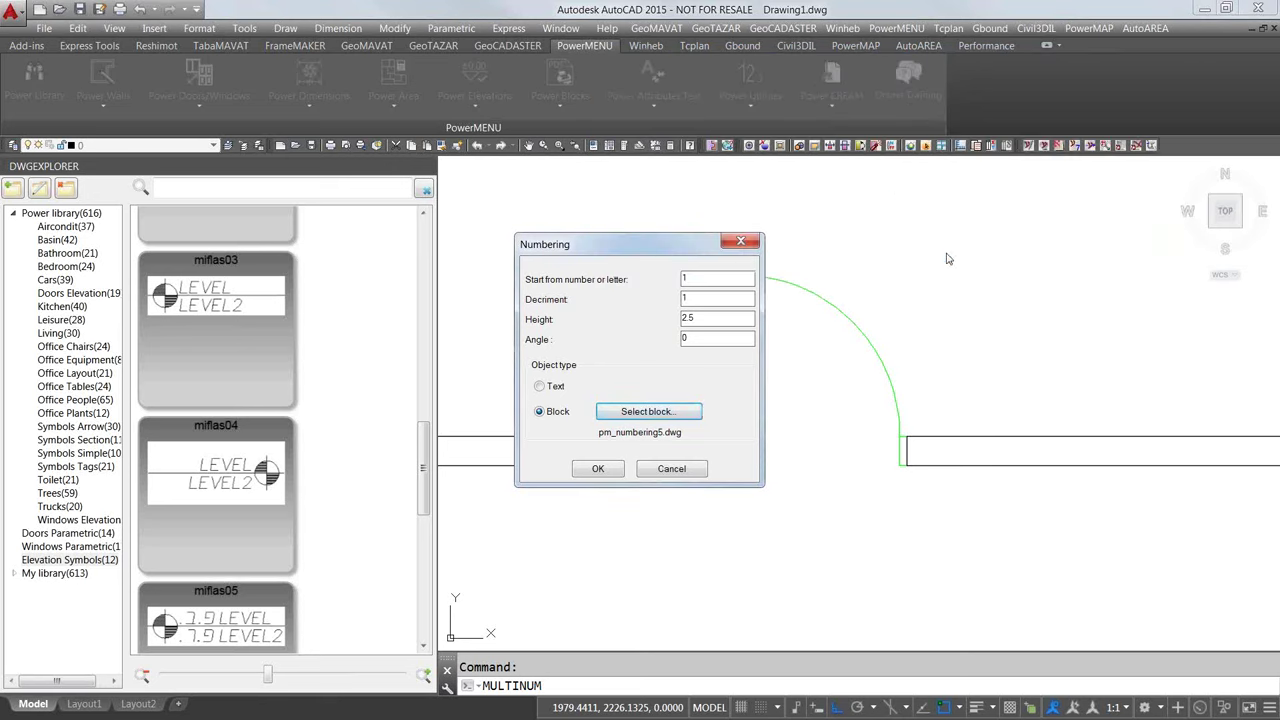
{"action": "left_click", "coordinate": [700, 469]}
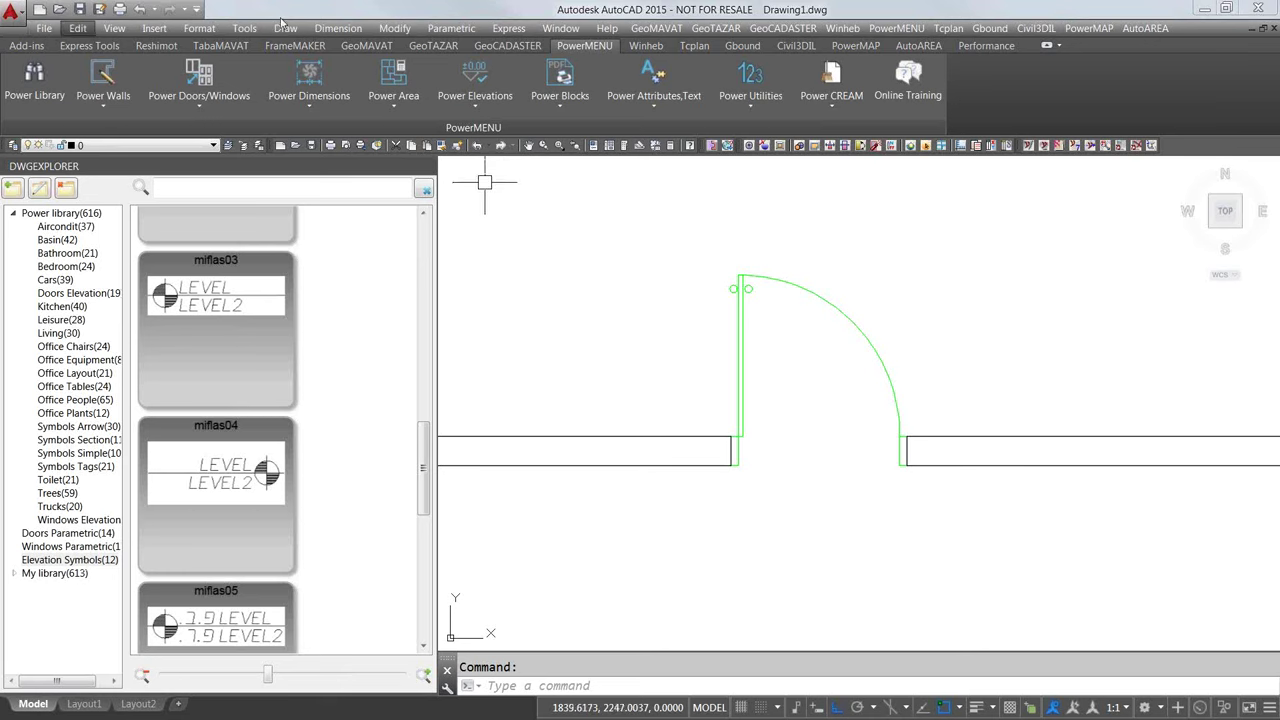
Step: Look up where the Numbering blocks folder is located through the block selection of Free numbering, and cancel the numbering
{"action": "left_click", "coordinate": [750, 108]}
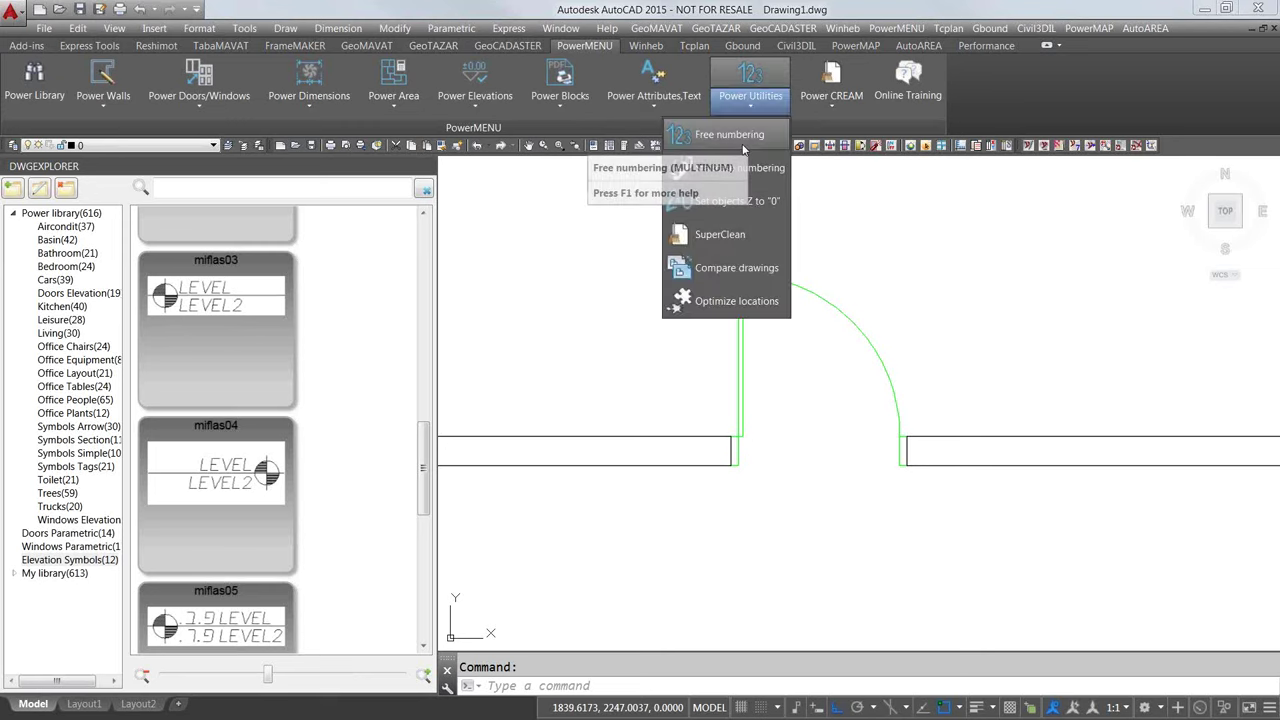
{"action": "left_click", "coordinate": [742, 140]}
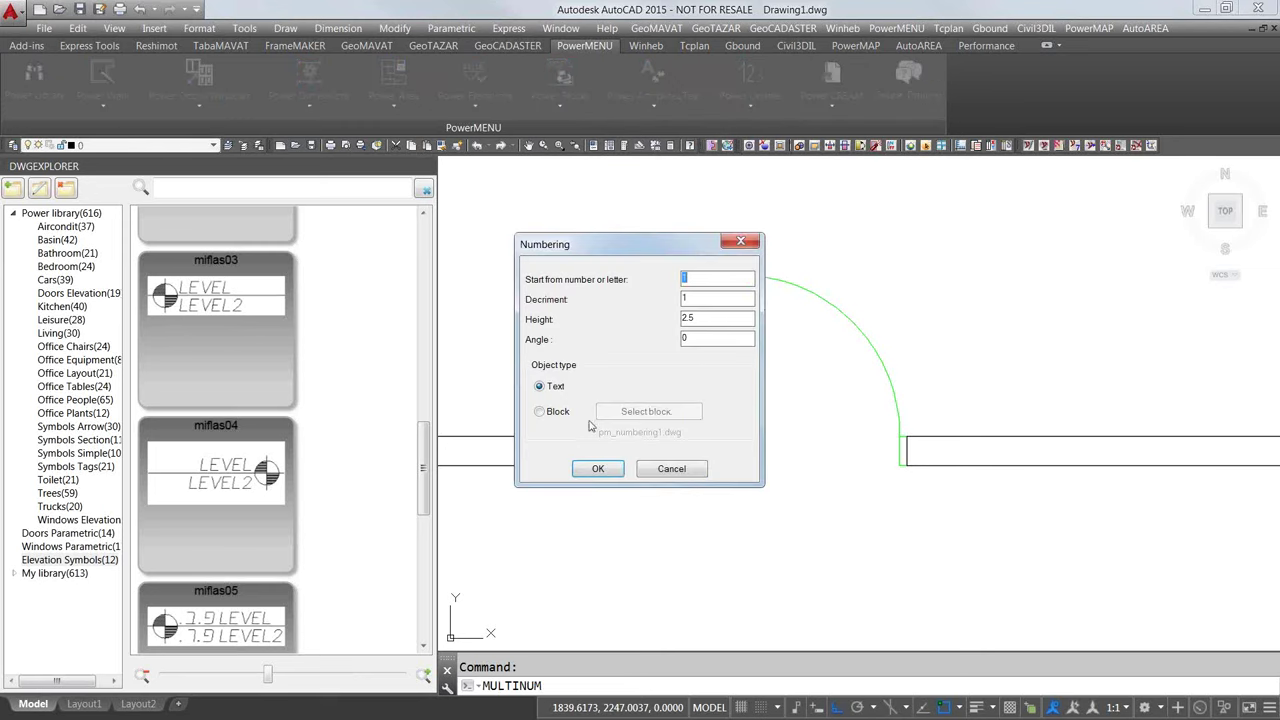
{"action": "left_click", "coordinate": [560, 412]}
{"action": "left_click", "coordinate": [646, 411]}
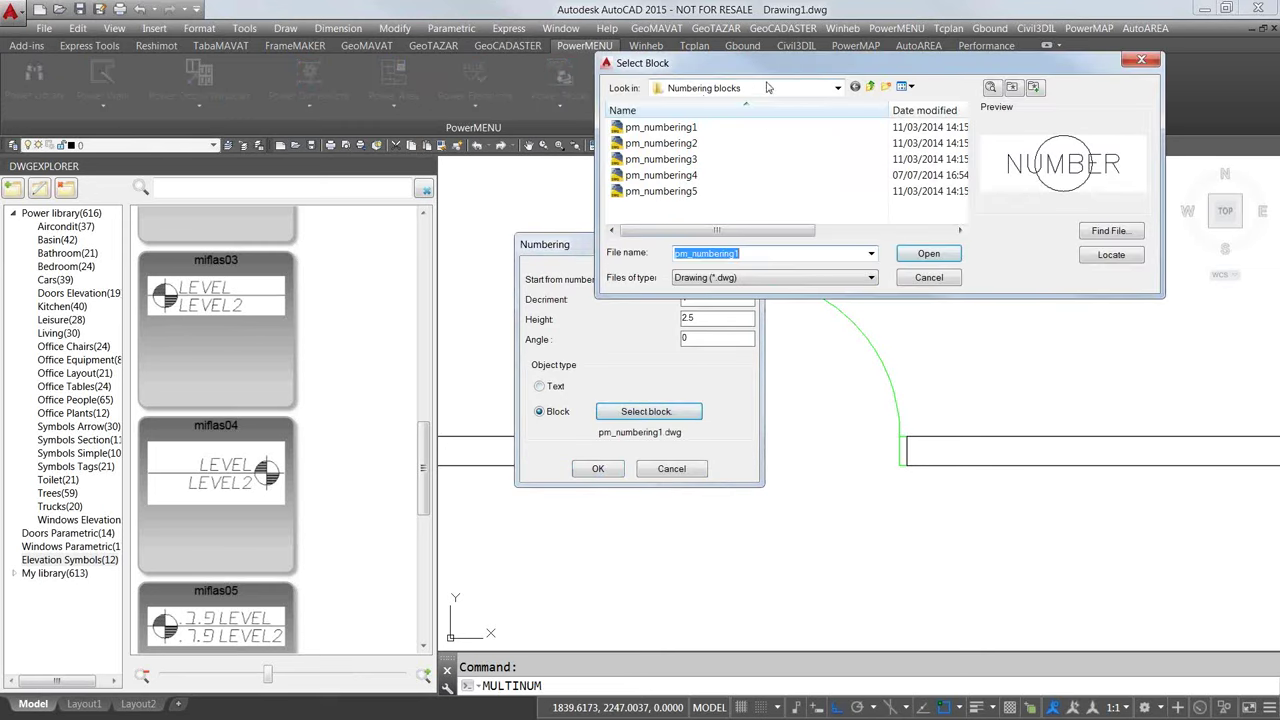
{"action": "left_click", "coordinate": [818, 88]}
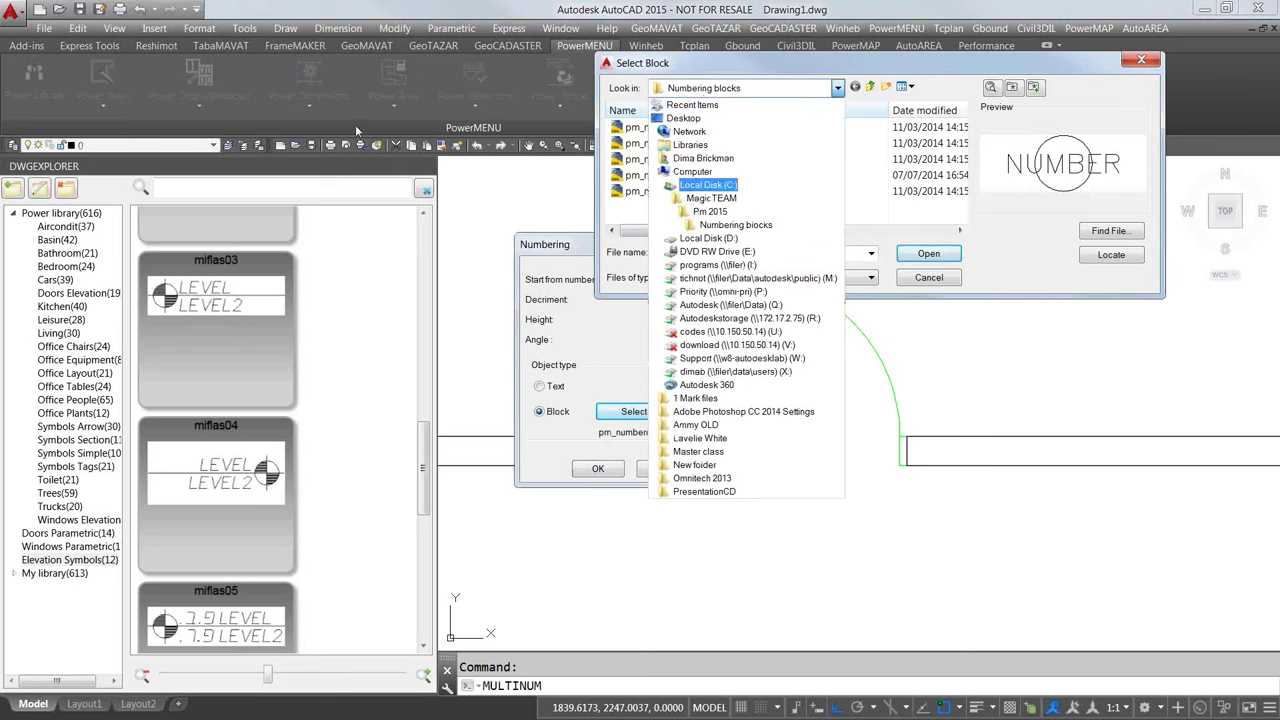
{"action": "key", "text": "Escape"}
{"action": "key", "text": "Escape"}
{"action": "key", "text": "Escape"}
Step: Open the drawing pm_numbering5 from the Numbering blocks folder inside Pm 2015
{"action": "left_click", "coordinate": [40, 30]}
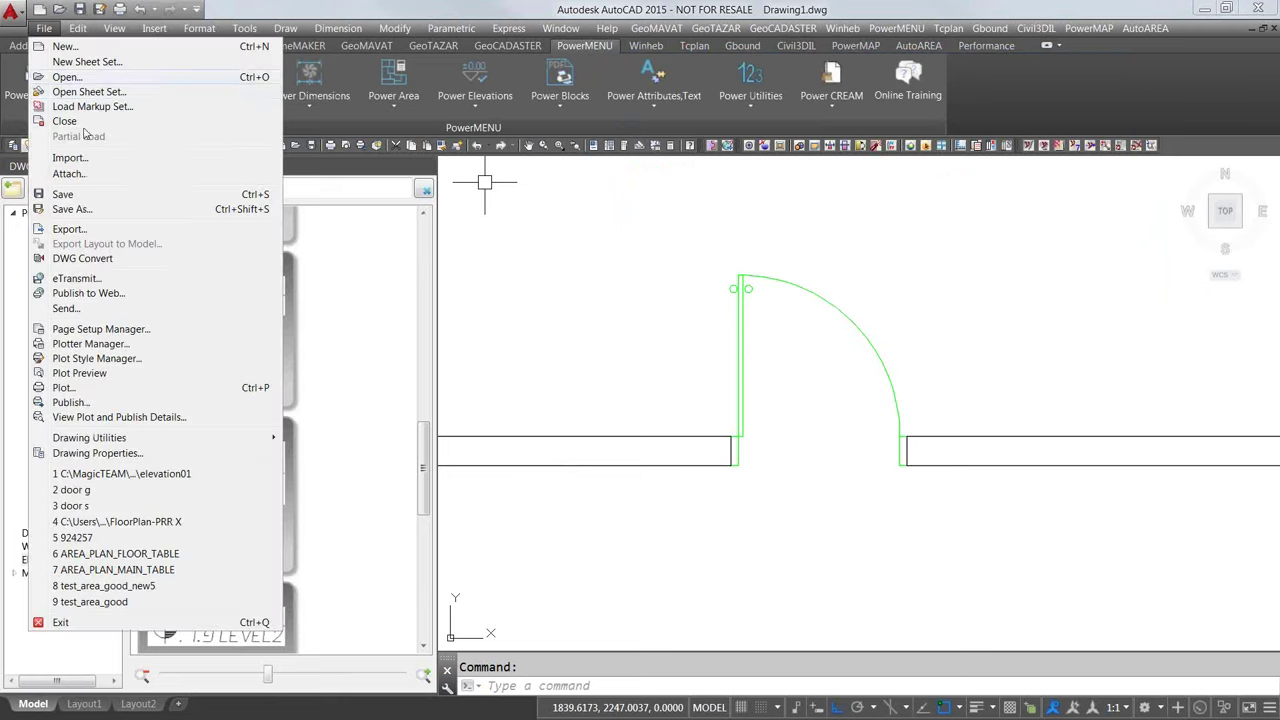
{"action": "left_click", "coordinate": [95, 83]}
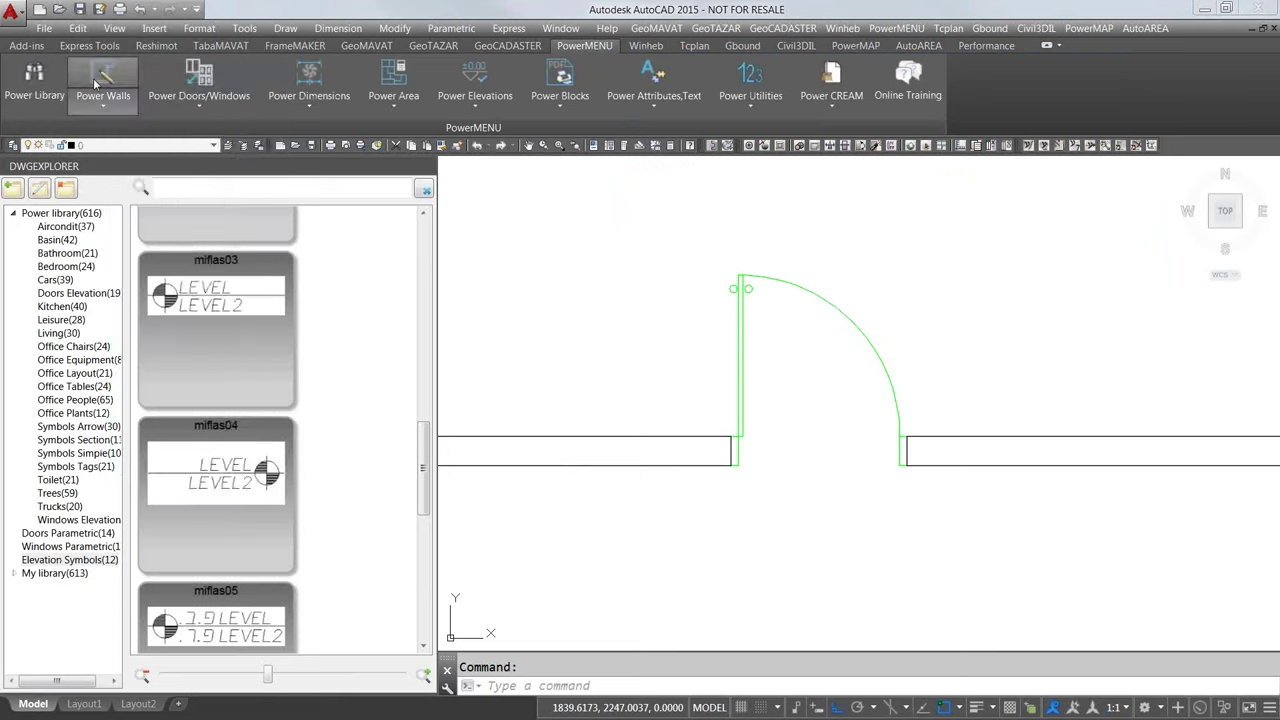
{"action": "left_click", "coordinate": [439, 110]}
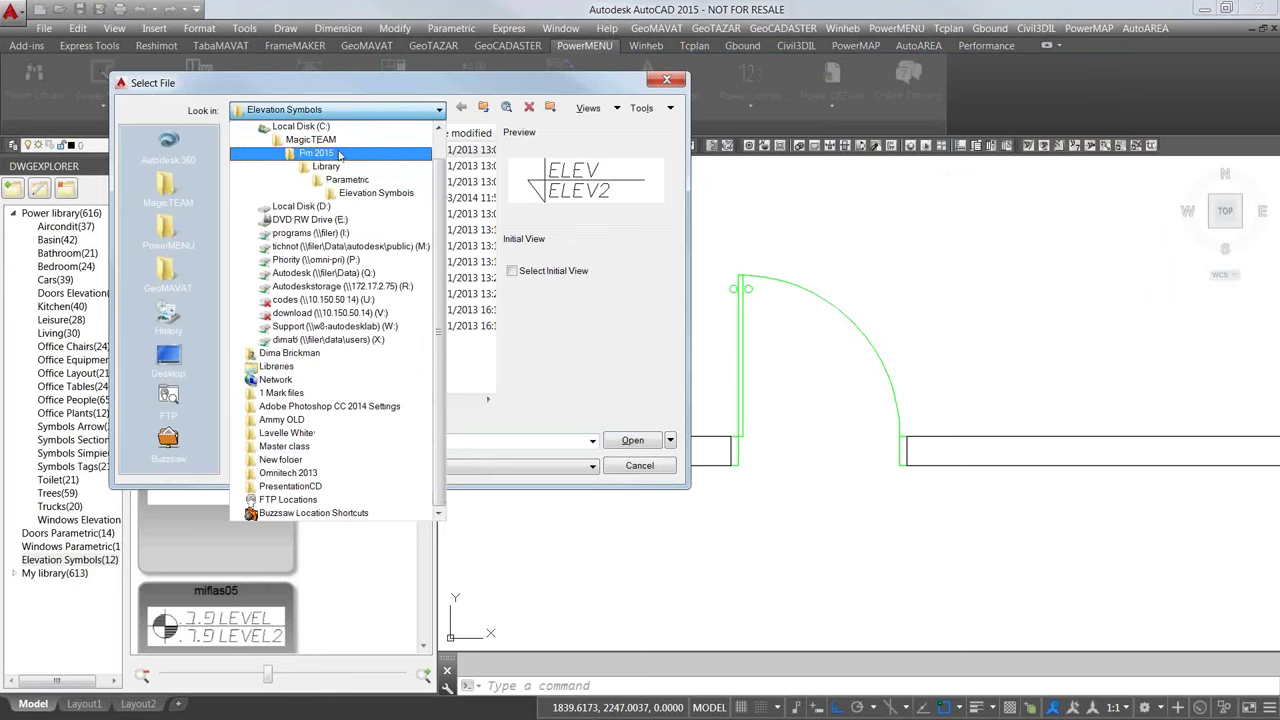
{"action": "left_click", "coordinate": [338, 154]}
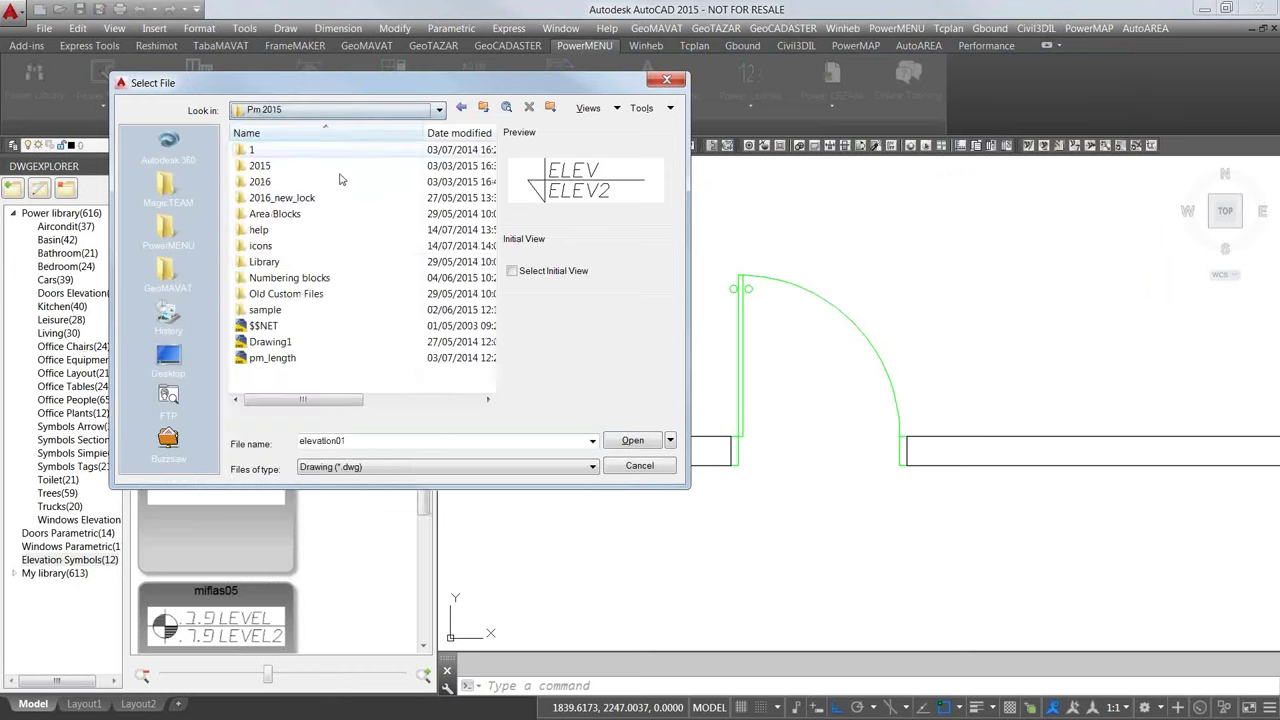
{"action": "double_click", "coordinate": [305, 280]}
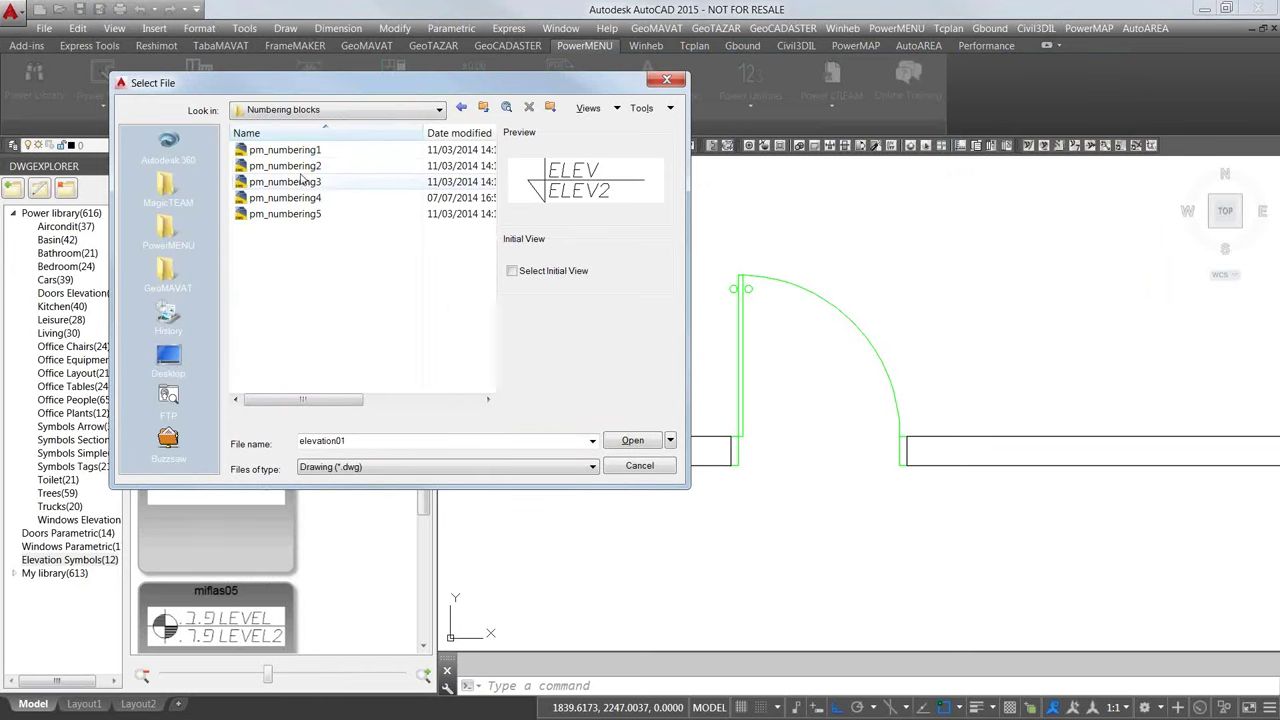
{"action": "left_click", "coordinate": [307, 215]}
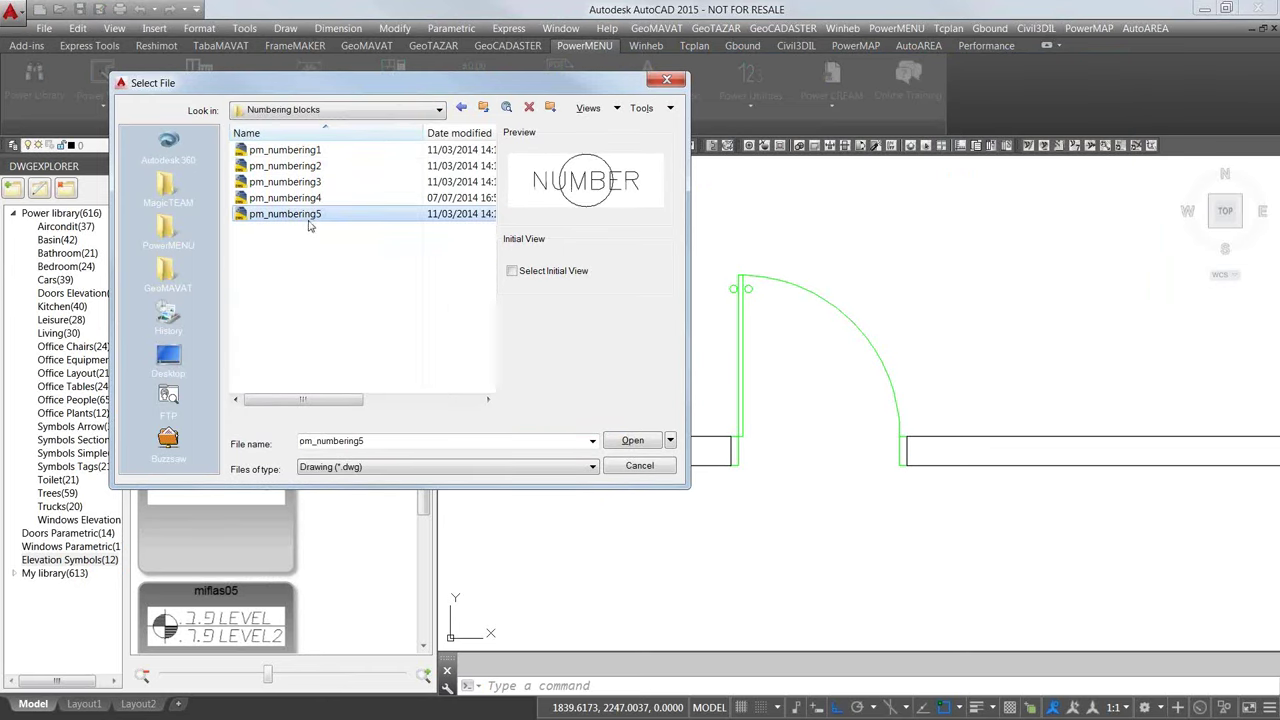
{"action": "left_click", "coordinate": [628, 440]}
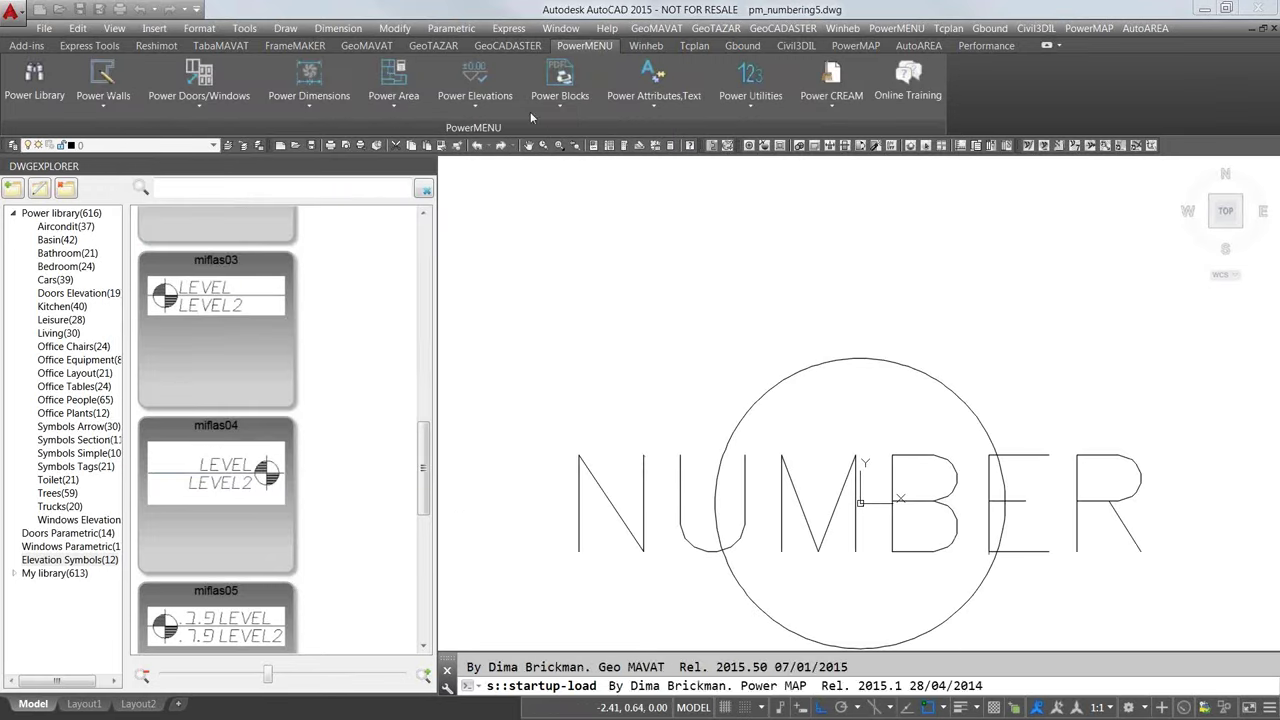
{"action": "key", "text": "Escape"}
Step: Draw a closed freehand revision cloud of a few large arcs around the circle and the NUMBER attribute
{"action": "left_click", "coordinate": [285, 28]}
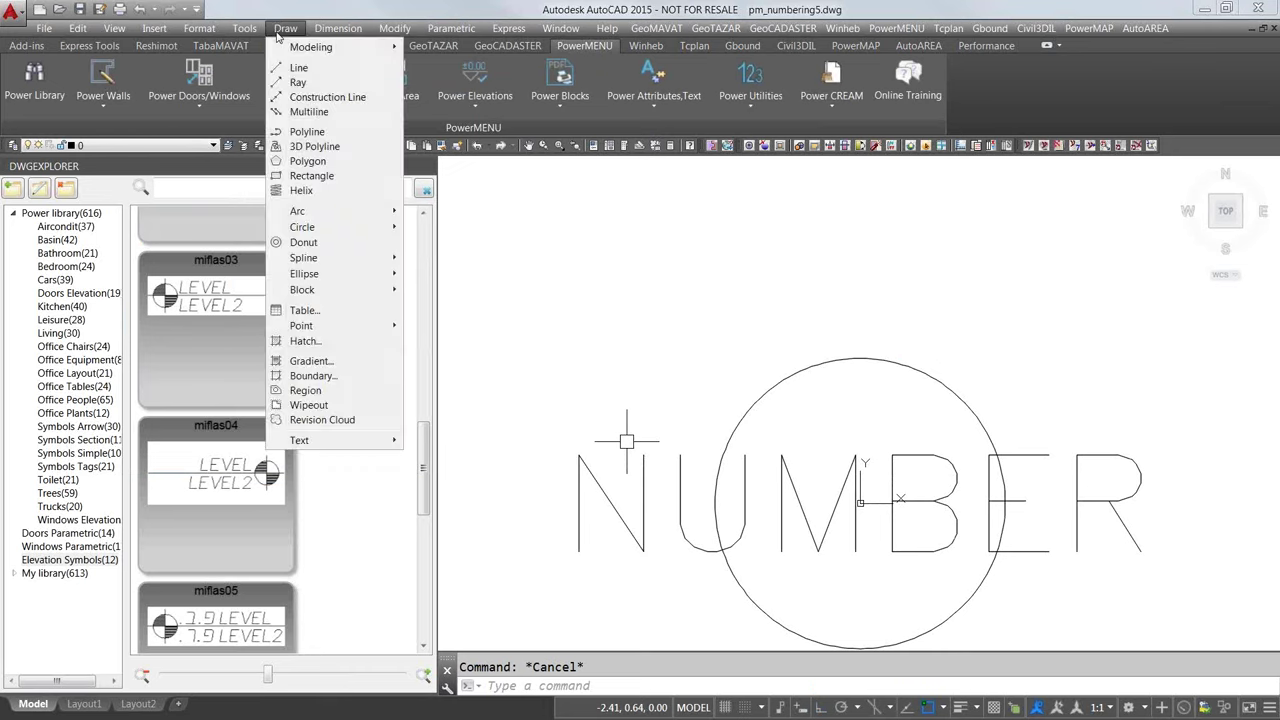
{"action": "left_click", "coordinate": [320, 420]}
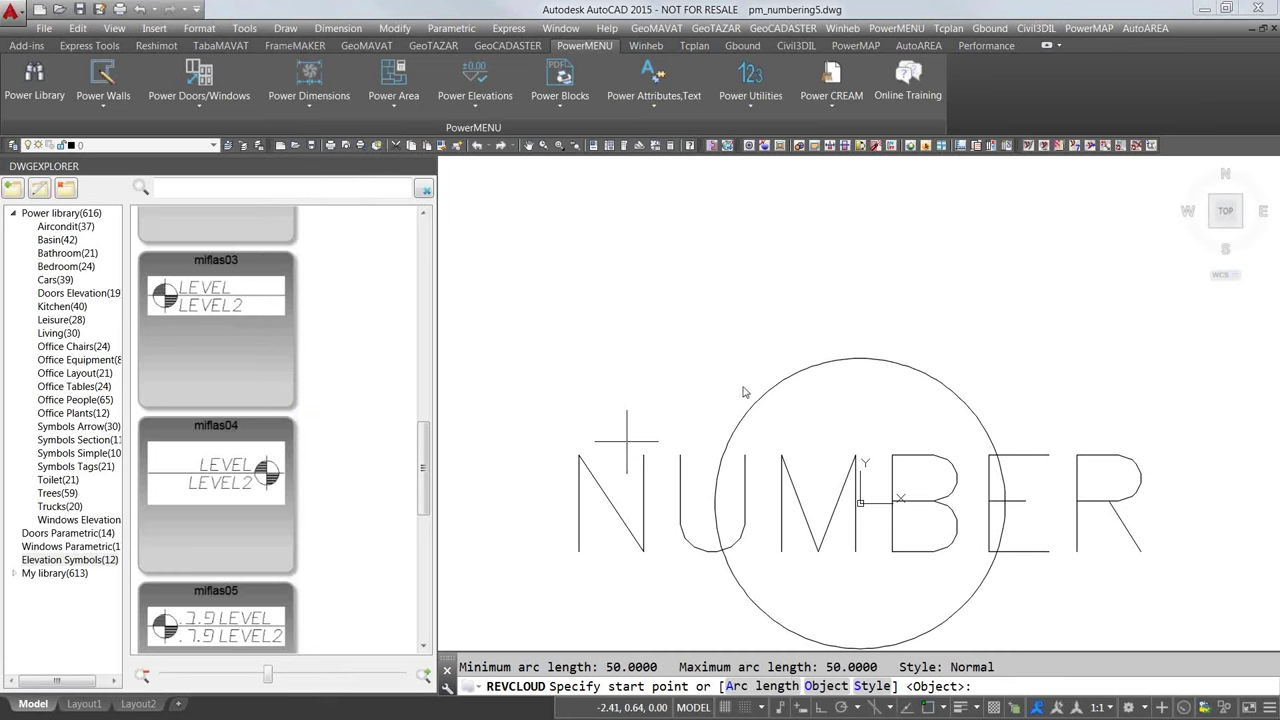
{"action": "left_click", "coordinate": [724, 336]}
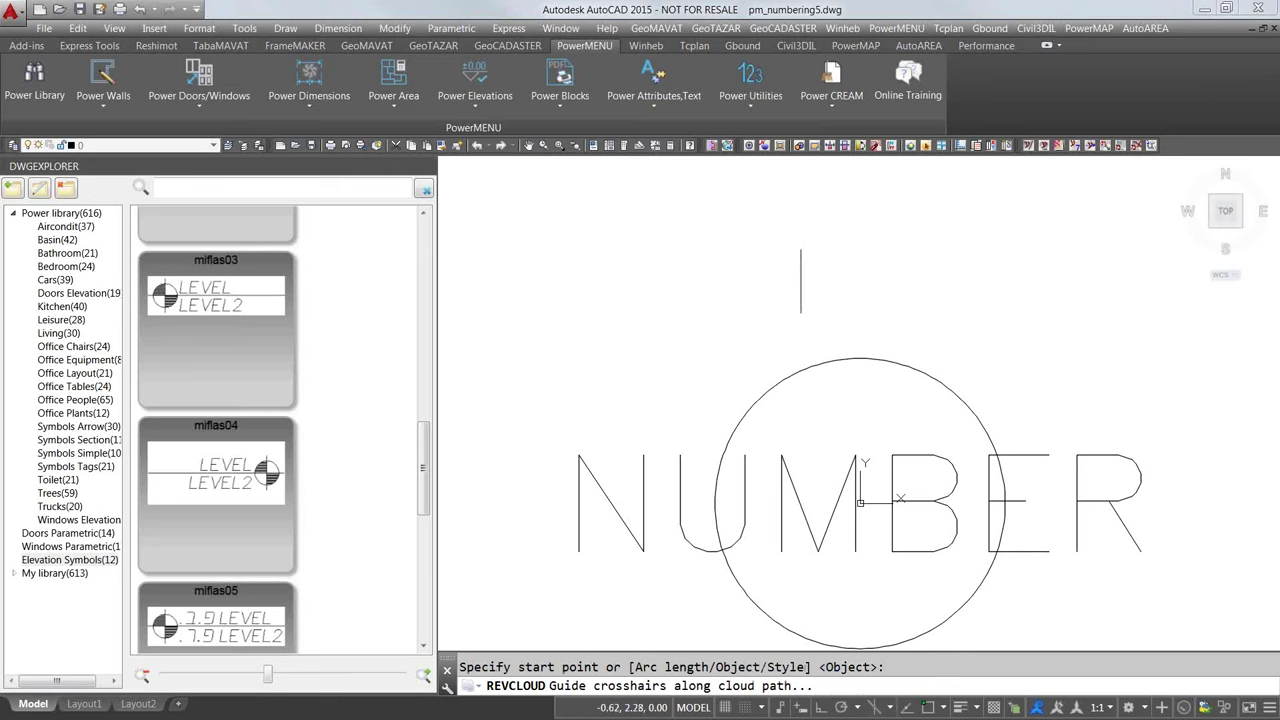
{"action": "key", "text": "Escape"}
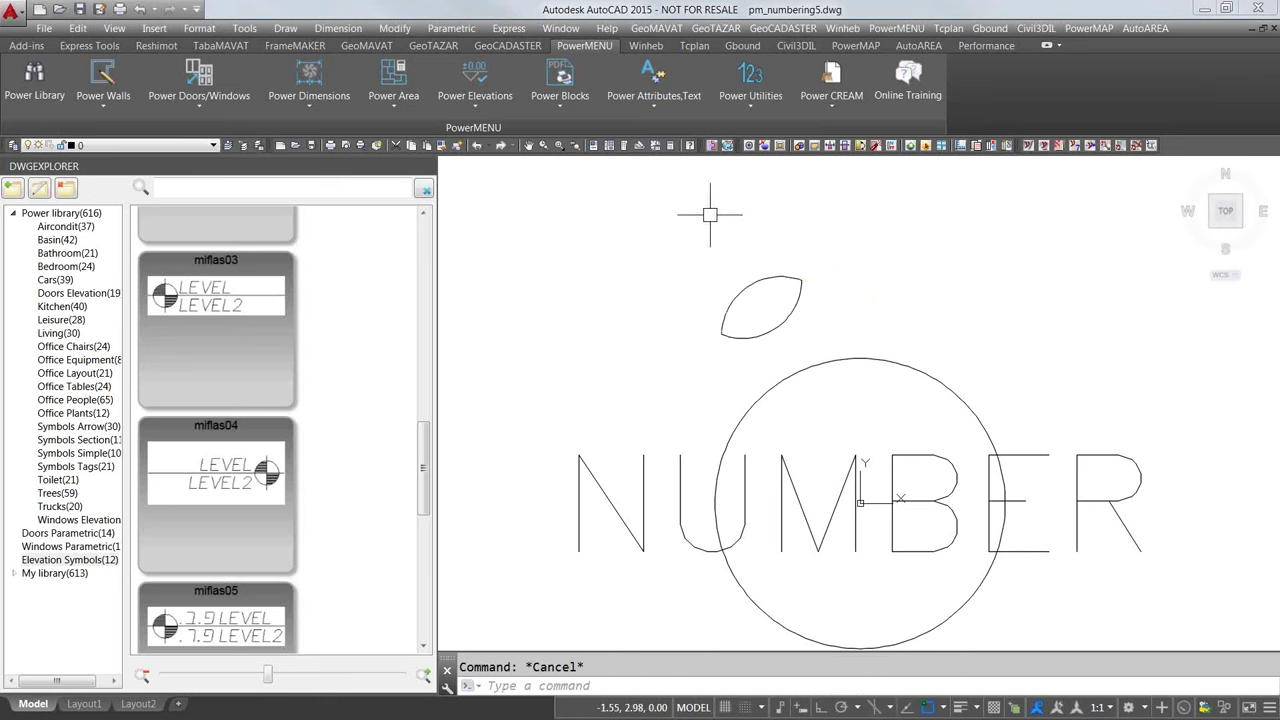
{"action": "key", "text": "Return"}
{"action": "left_click", "coordinate": [1022, 352]}
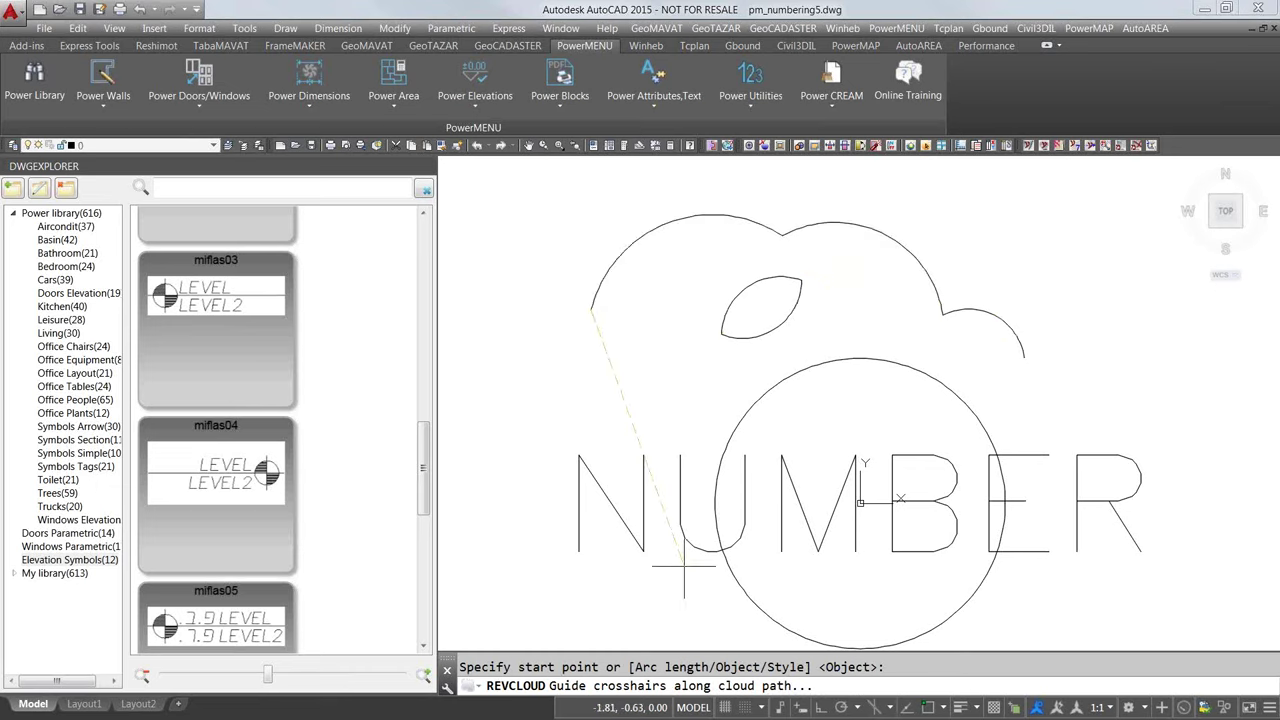
{"action": "mouse_move", "coordinate": [686, 575]}
{"action": "middle_mouse_down"}
{"action": "mouse_move", "coordinate": [620, 440]}
{"action": "mouse_move", "coordinate": [620, 515]}
{"action": "middle_mouse_up"}
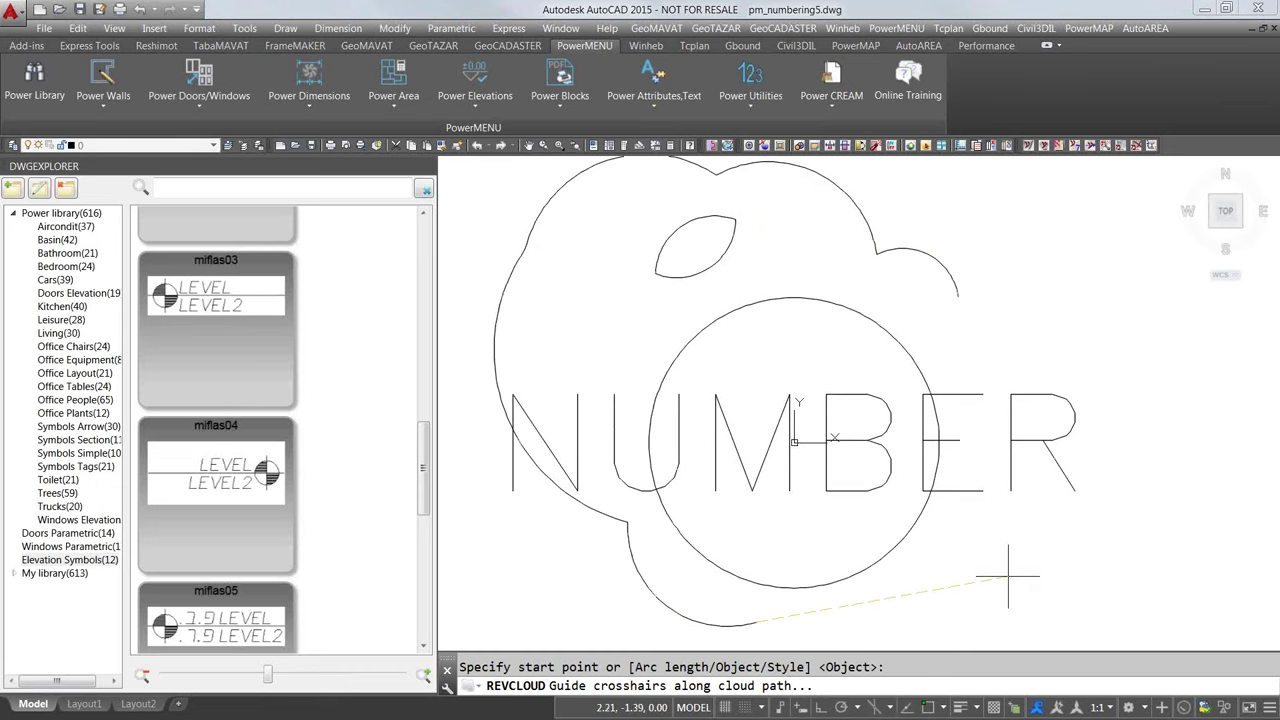
{"action": "left_click", "coordinate": [1003, 335]}
{"action": "key", "text": "Escape"}
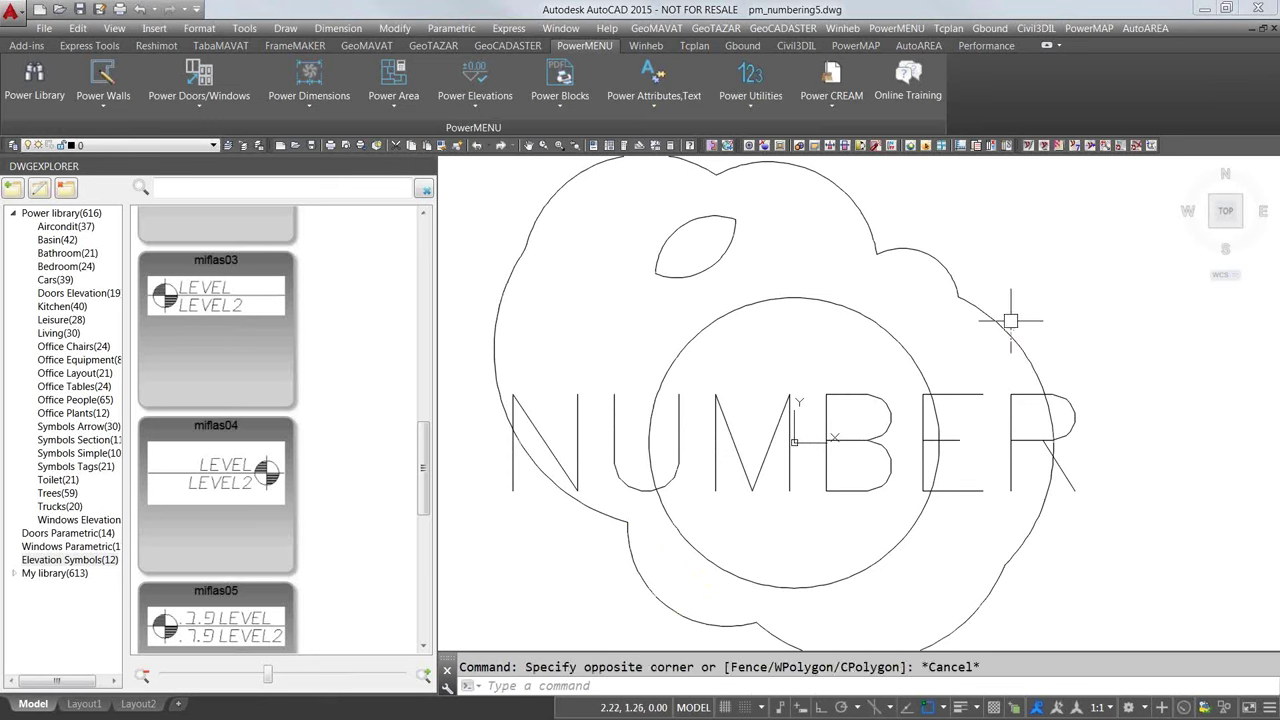
Step: Delete the small leaf-shaped stray cloud and the original circle around the NUMBER attribute
{"action": "left_click", "coordinate": [733, 221]}
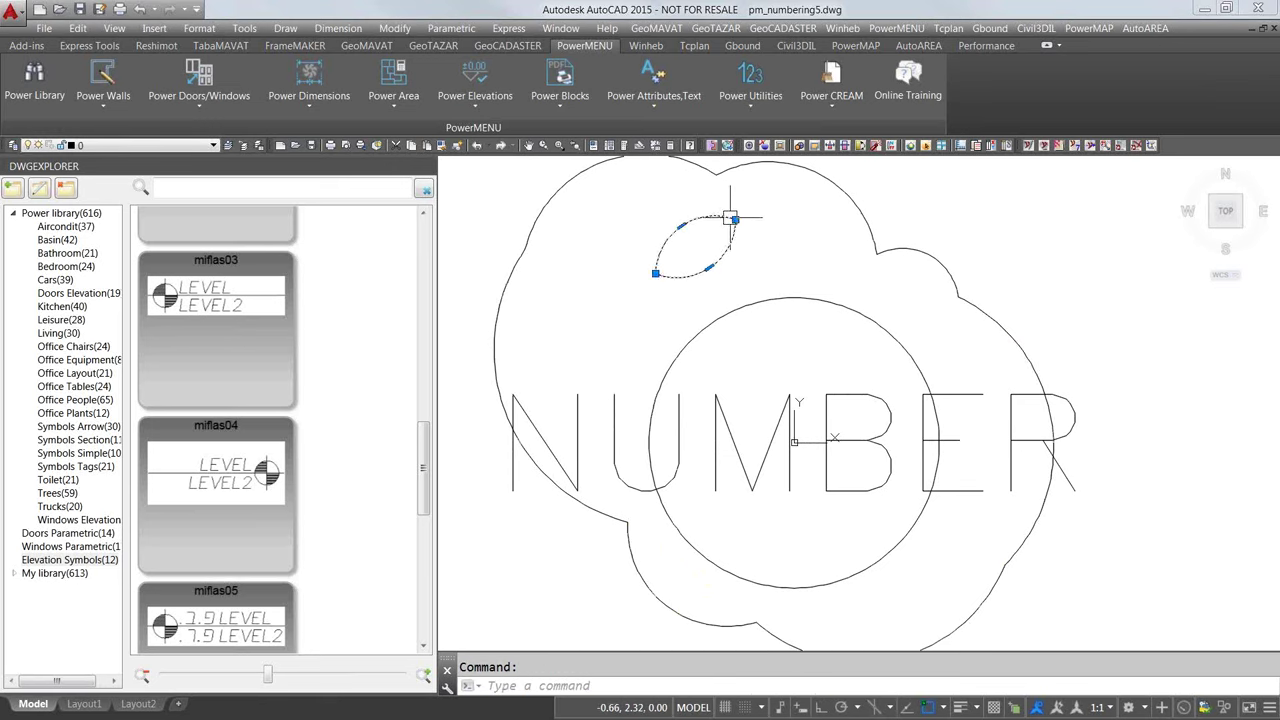
{"action": "key", "text": "Delete"}
{"action": "left_click", "coordinate": [847, 307]}
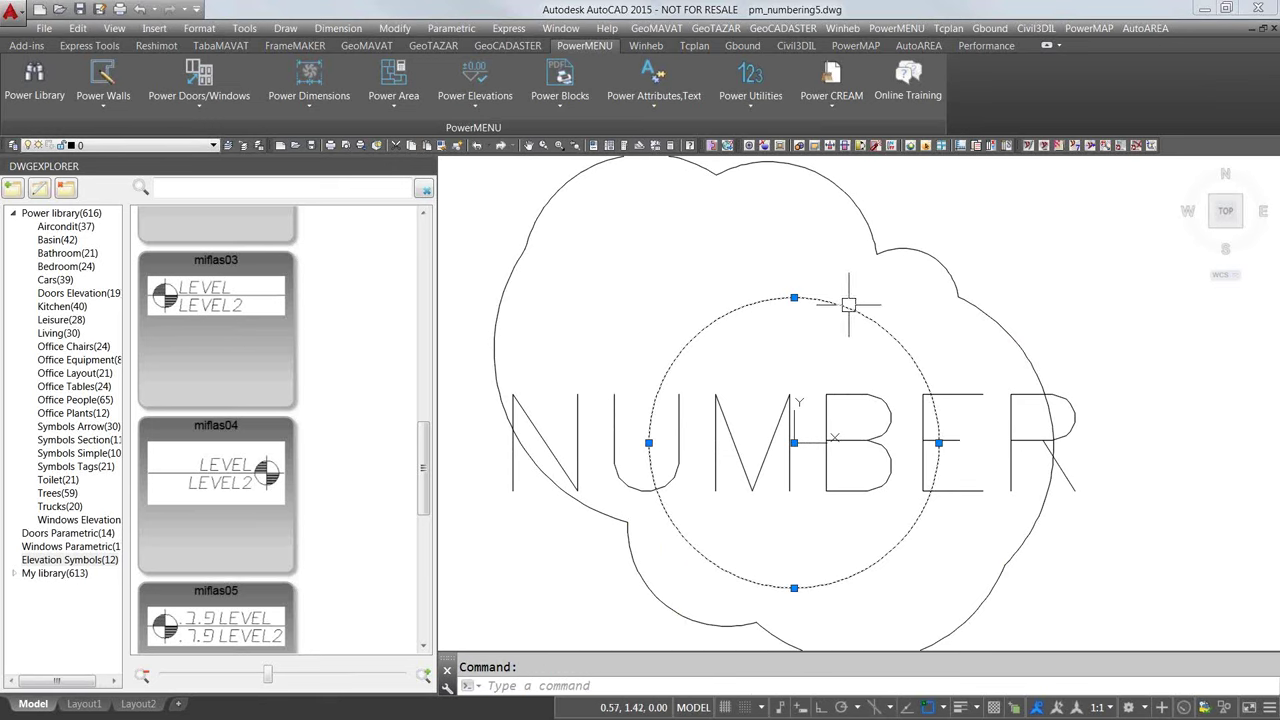
{"action": "key", "text": "Delete"}
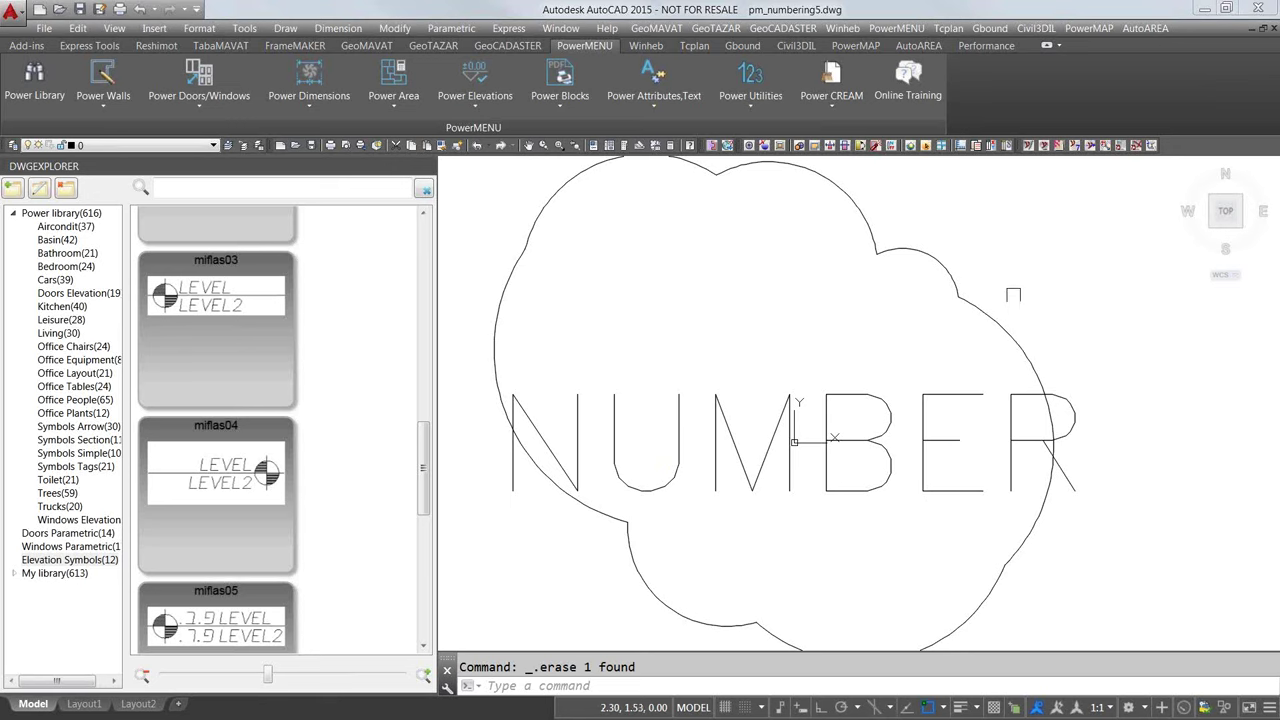
Step: Move the revision cloud slightly down and to the right over the NUMBER attribute
{"action": "left_click", "coordinate": [988, 307]}
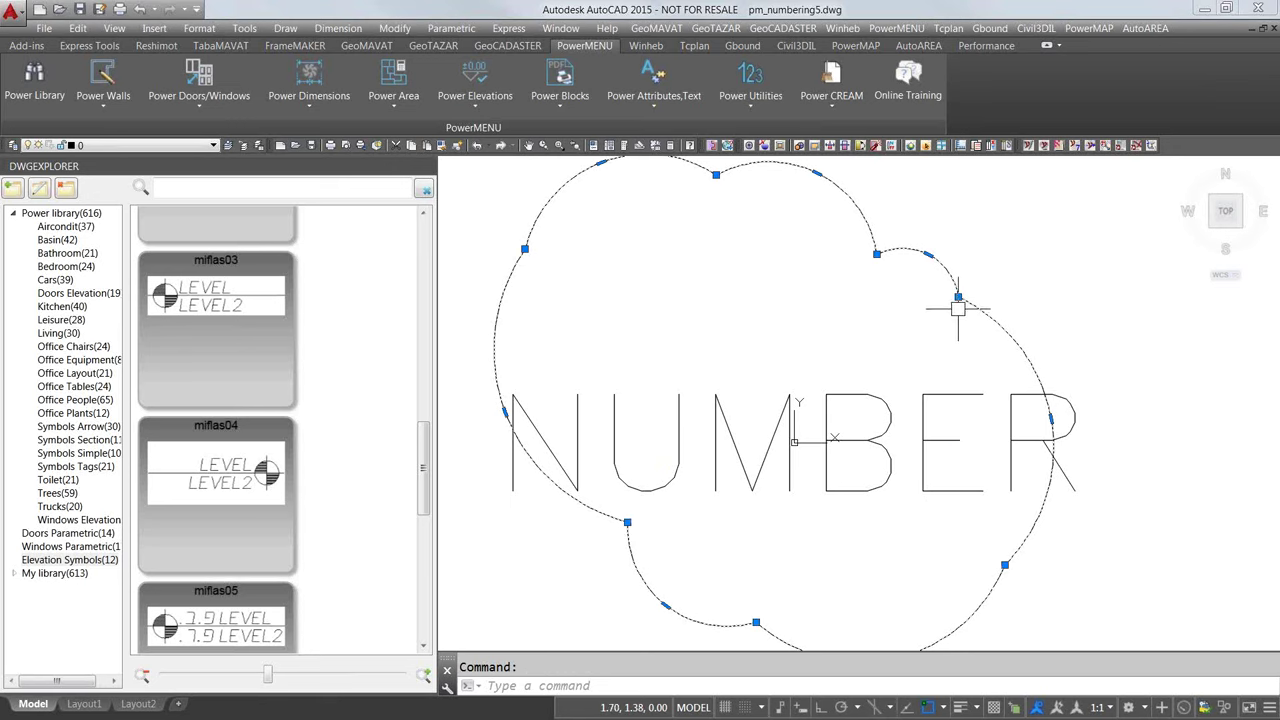
{"action": "type", "text": "m"}
{"action": "key", "text": "Return"}
{"action": "left_click", "coordinate": [893, 342]}
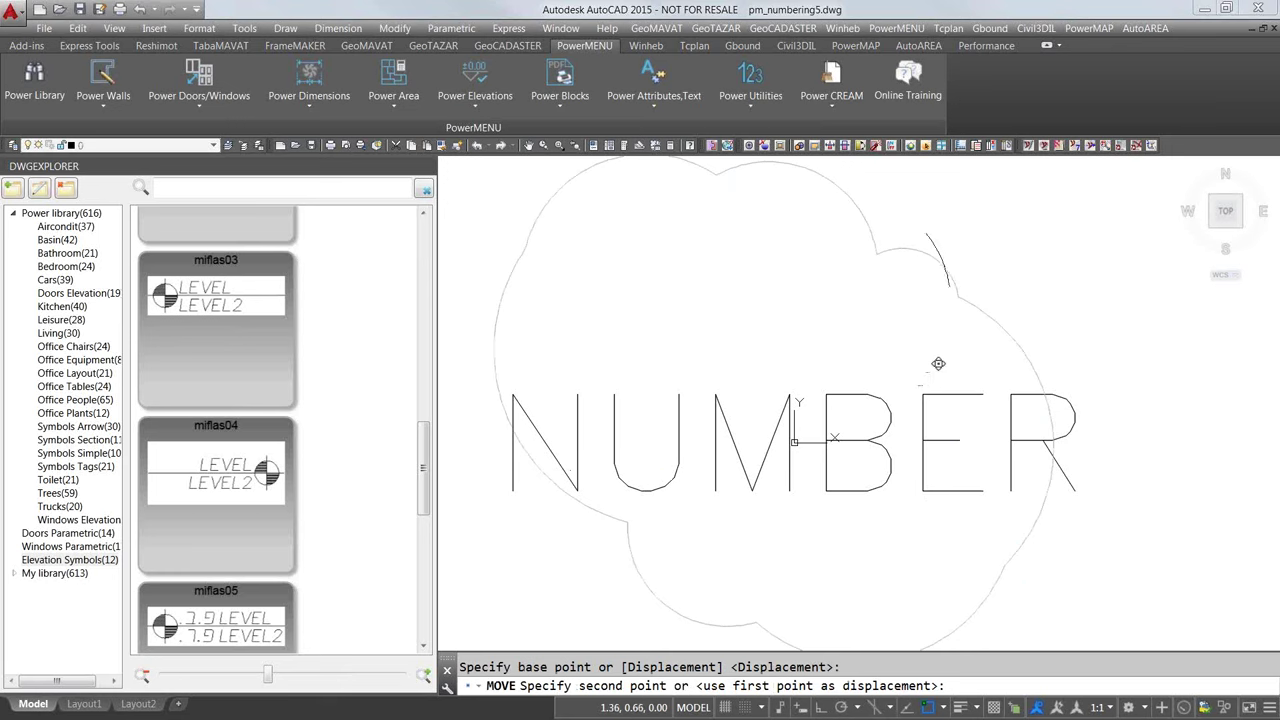
{"action": "key", "text": "F8"}
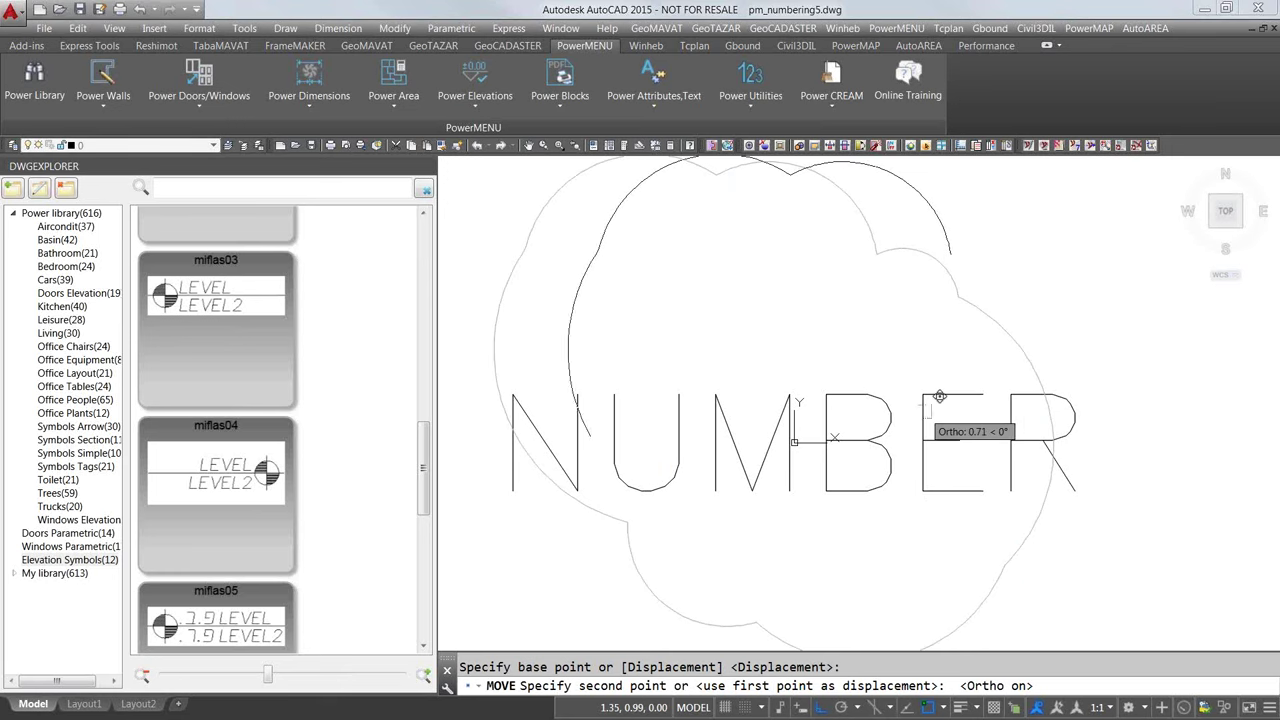
{"action": "key", "text": "F8"}
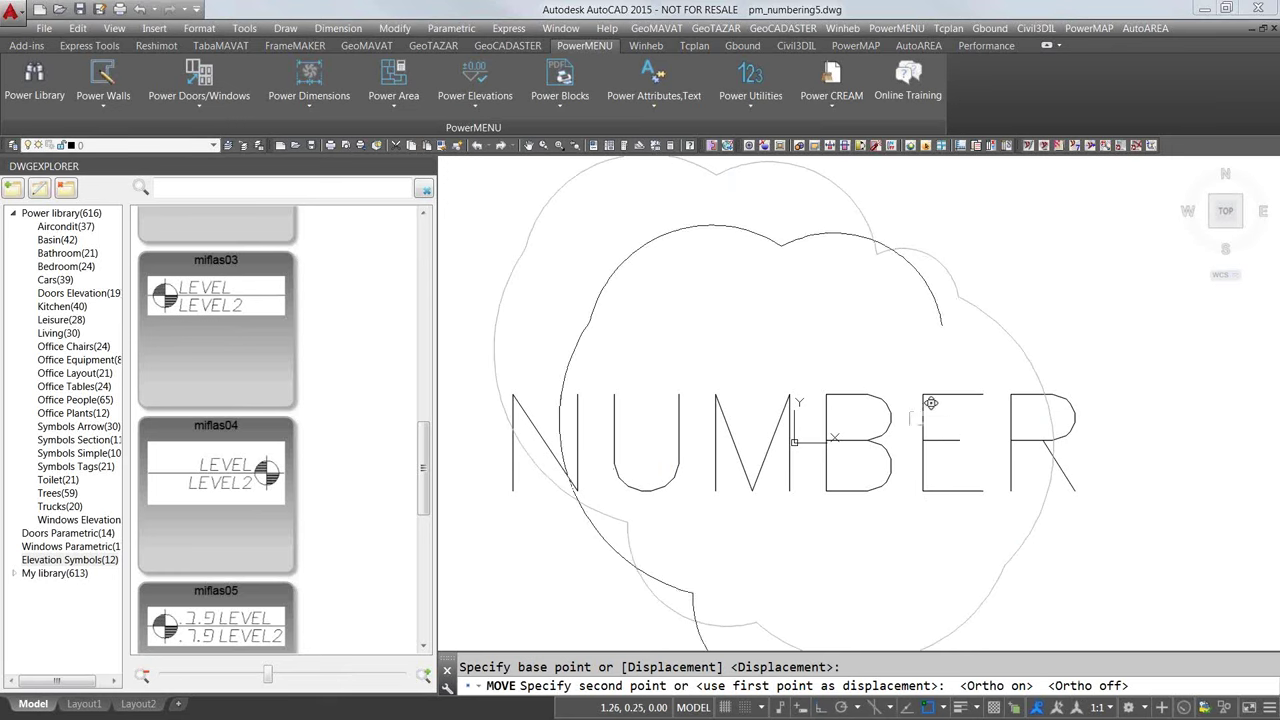
{"action": "left_click", "coordinate": [903, 402]}
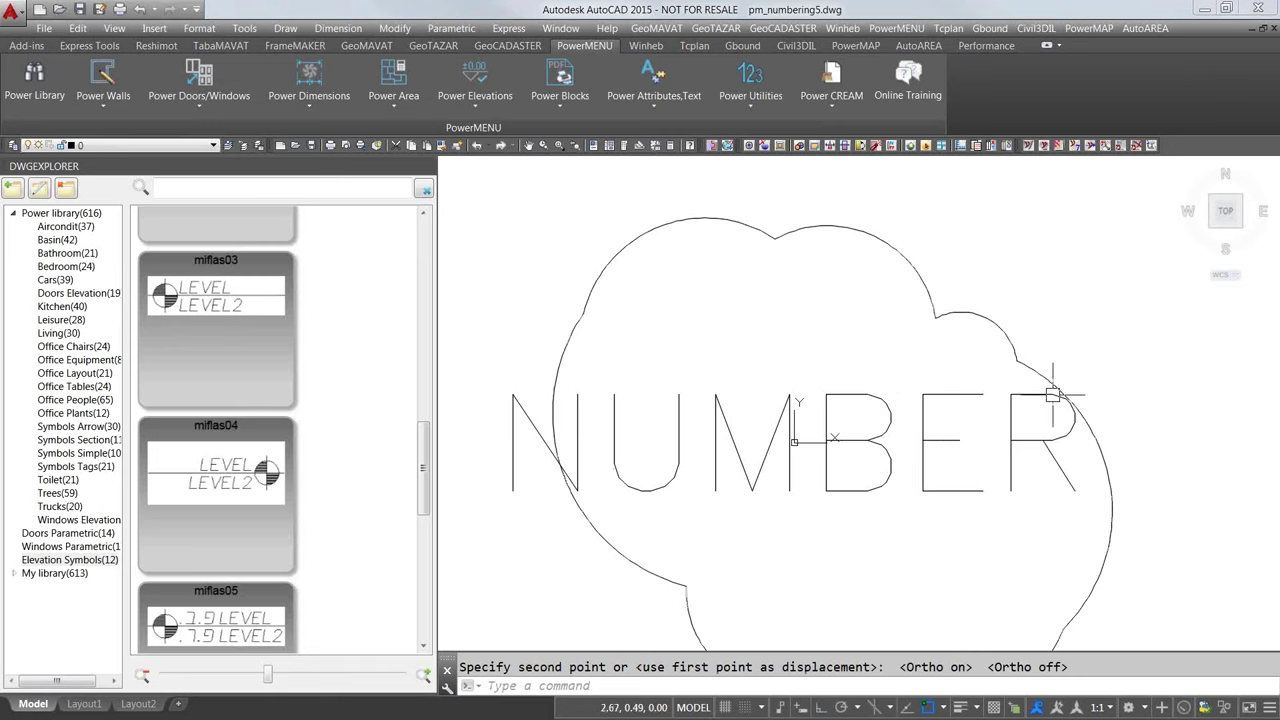
Step: Fit the whole block in view, save and close pm_numbering5, and keep Drawing1 open
{"action": "type", "text": "z"}
{"action": "key", "text": "Return"}
{"action": "type", "text": "e"}
{"action": "key", "text": "Return"}
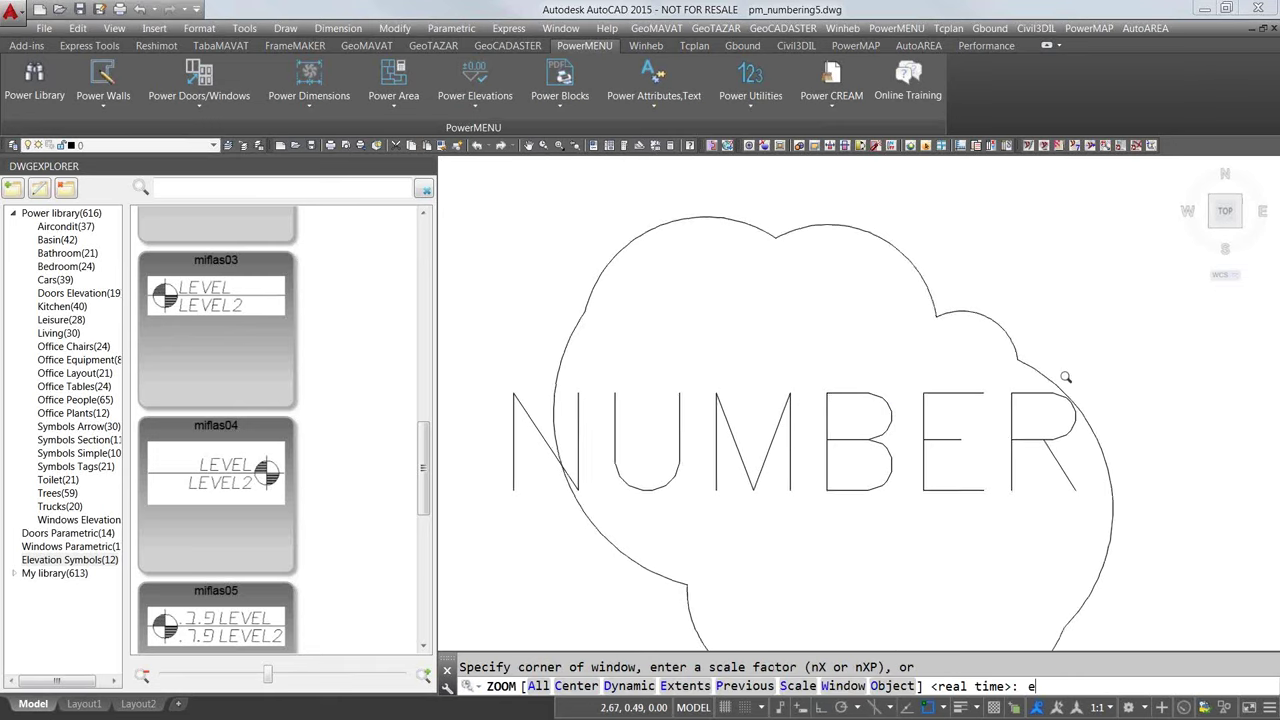
{"action": "key", "text": "Escape"}
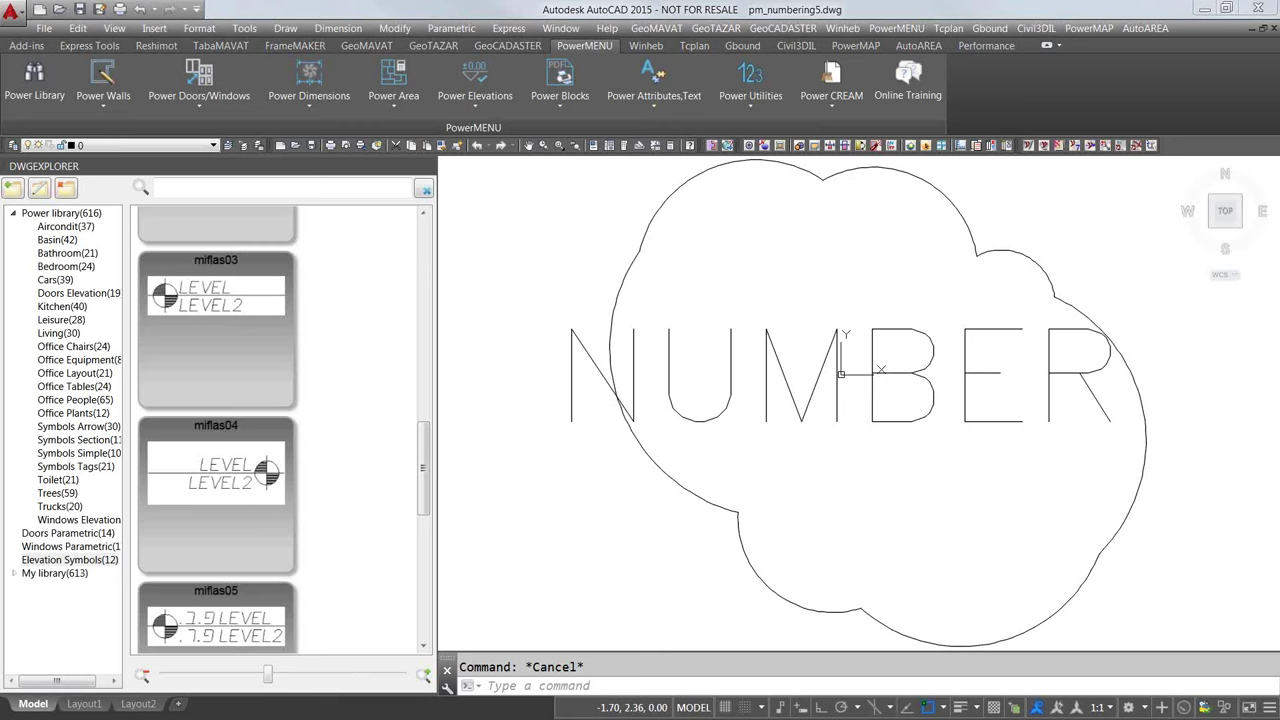
{"action": "key", "text": "ctrl+s"}
{"action": "left_click", "coordinate": [1273, 28]}
{"action": "left_click", "coordinate": [1273, 28]}
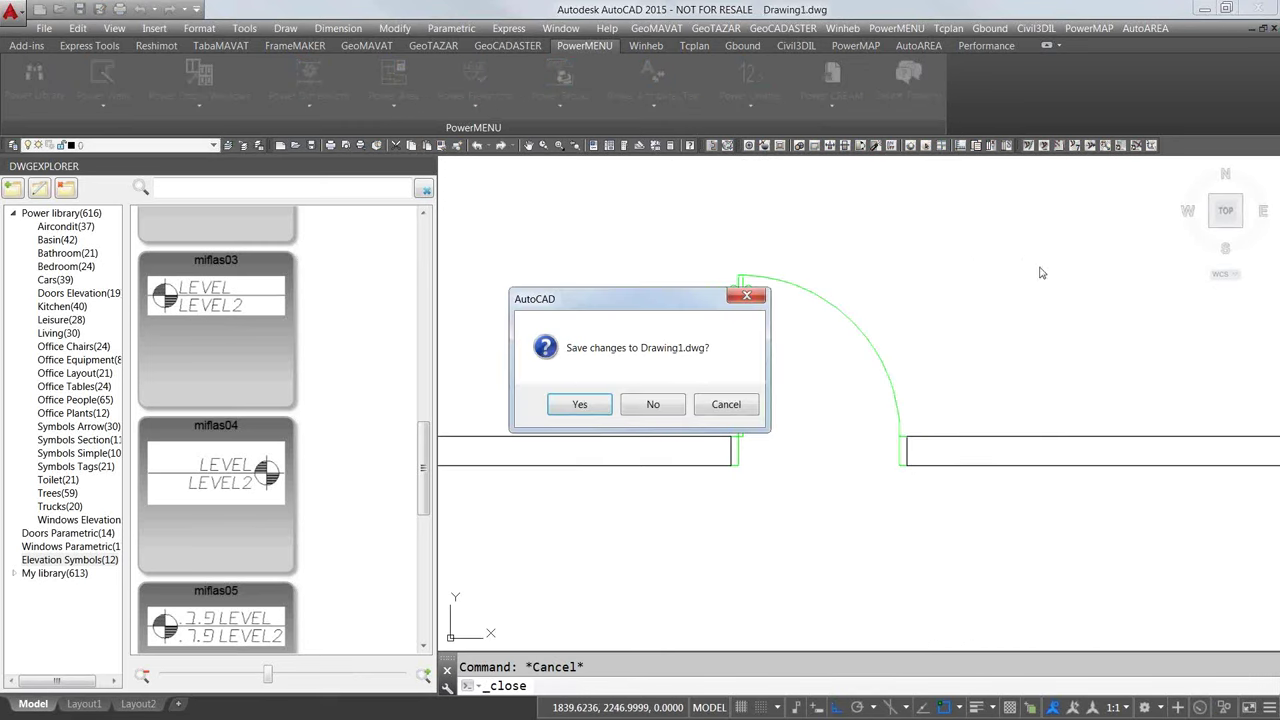
{"action": "key", "text": "Escape"}
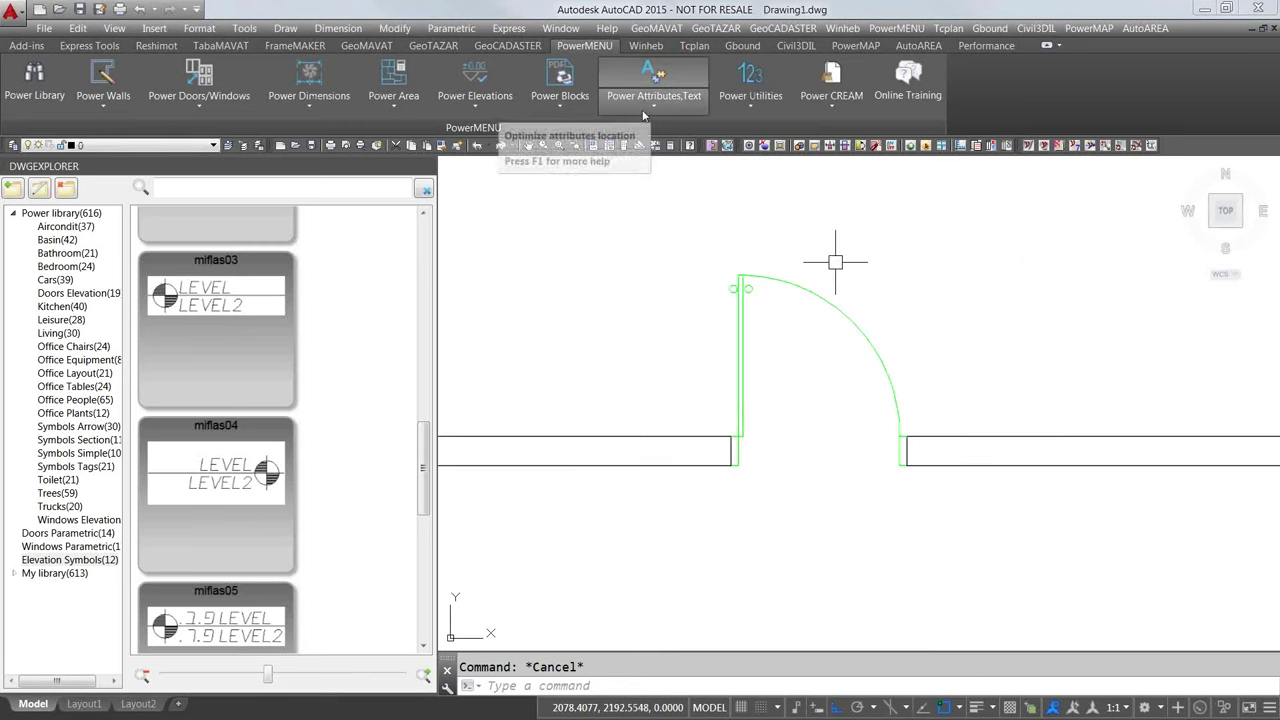
Step: Start Free numbering with the object type Block and pm_numbering5 as the numbering block, and accept the settings
{"action": "left_click", "coordinate": [654, 100]}
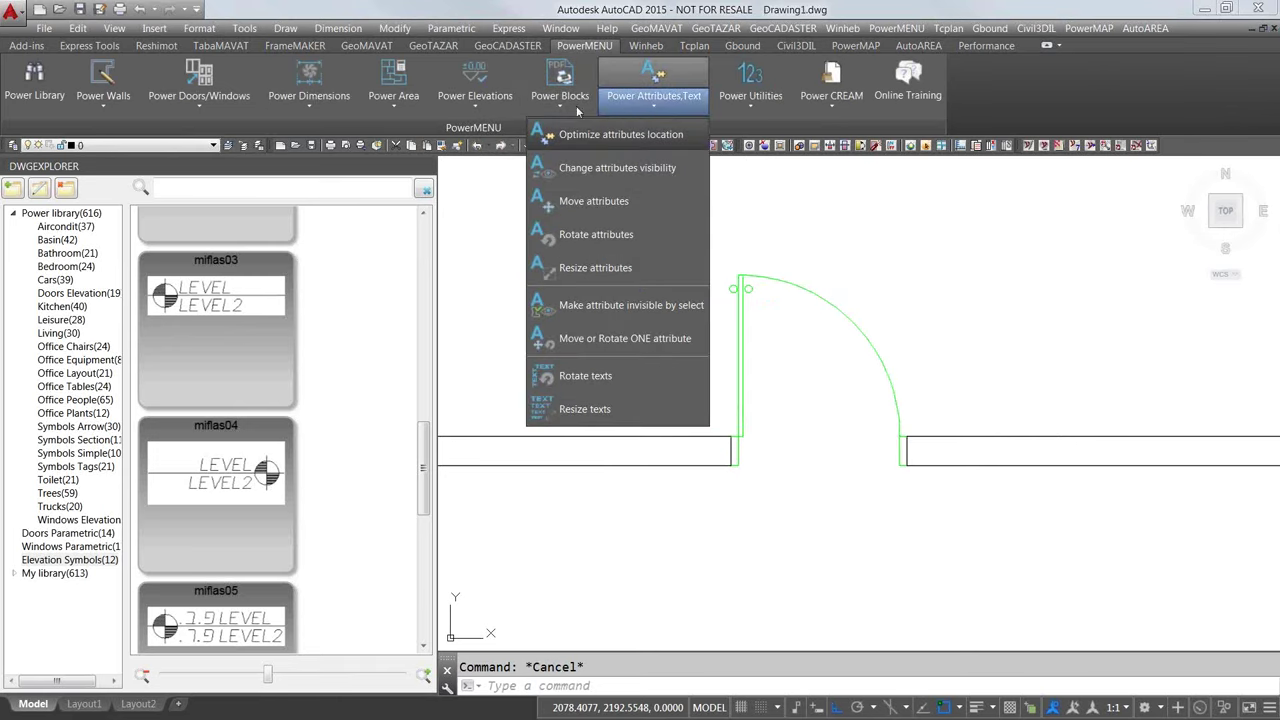
{"action": "left_click", "coordinate": [748, 108]}
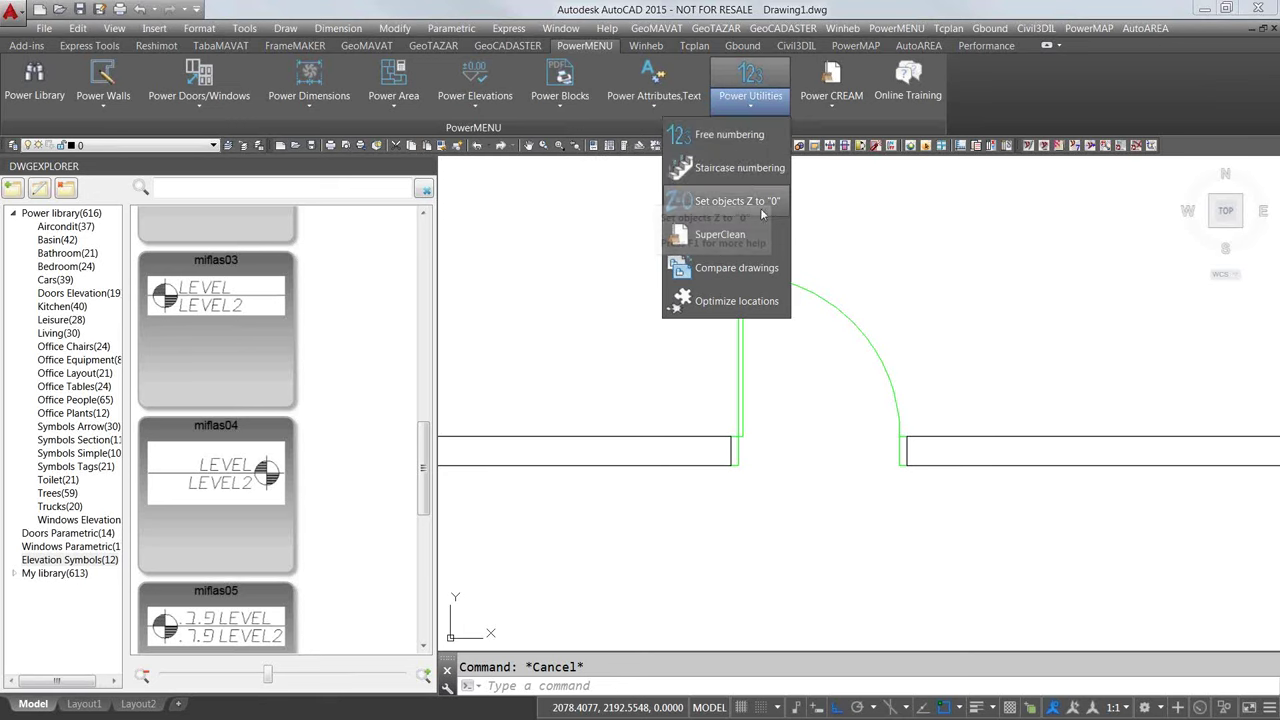
{"action": "left_click", "coordinate": [739, 136]}
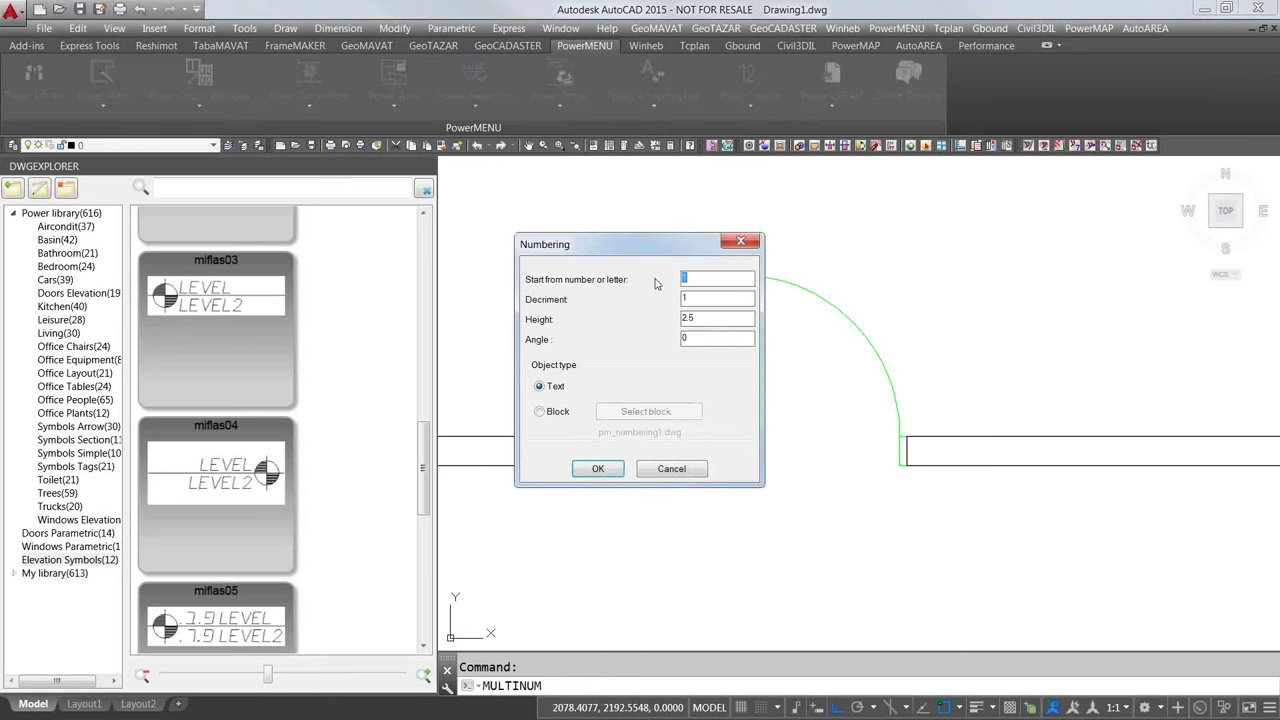
{"action": "left_click", "coordinate": [558, 411]}
{"action": "left_click", "coordinate": [664, 412]}
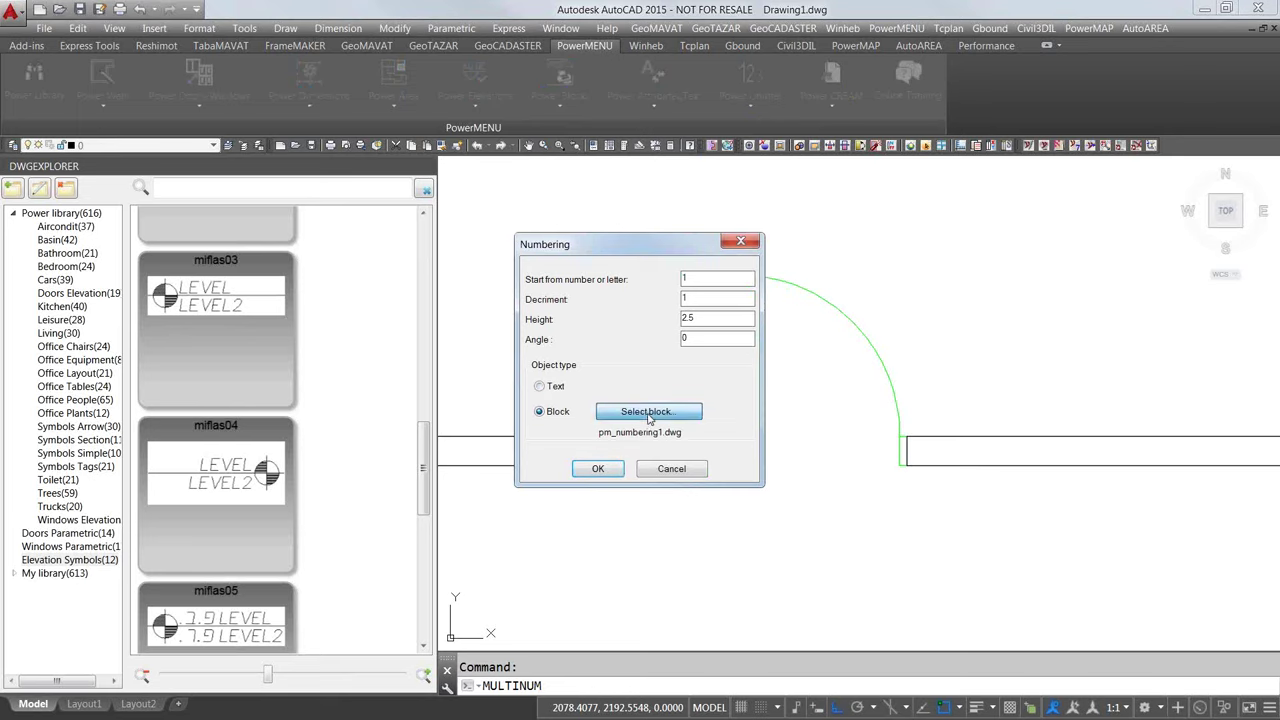
{"action": "left_click", "coordinate": [690, 192]}
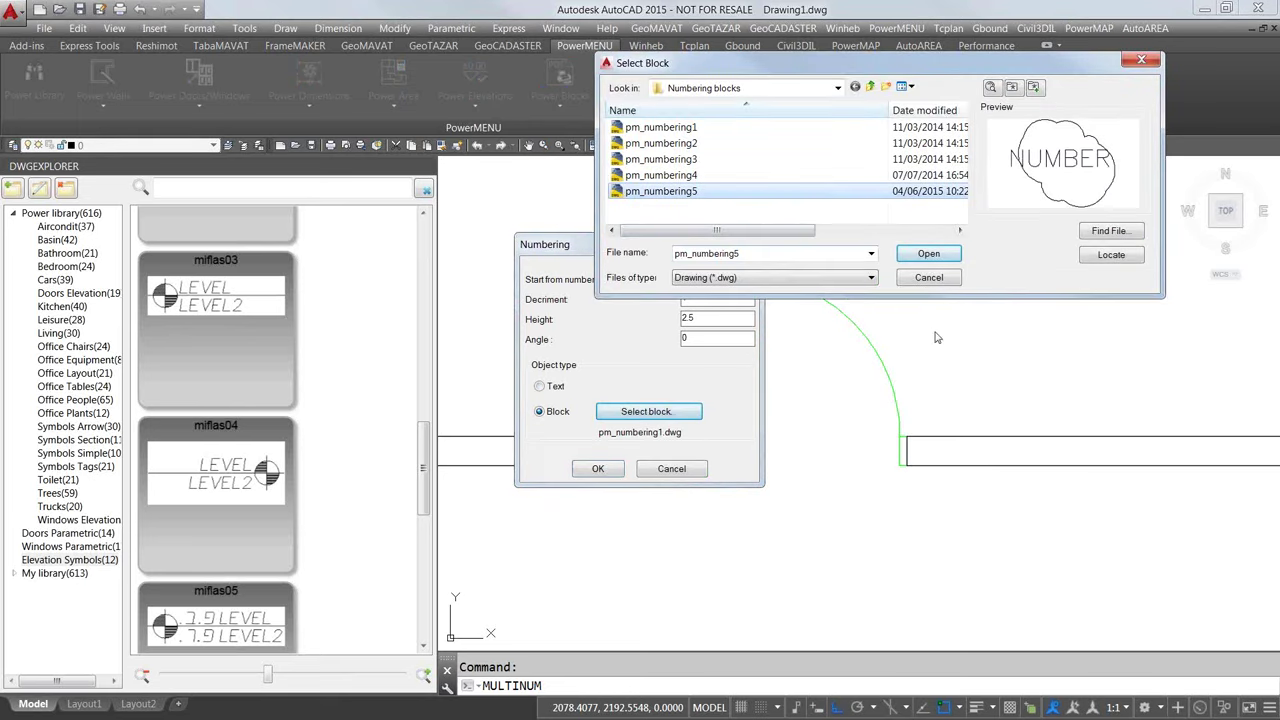
{"action": "left_click", "coordinate": [929, 253]}
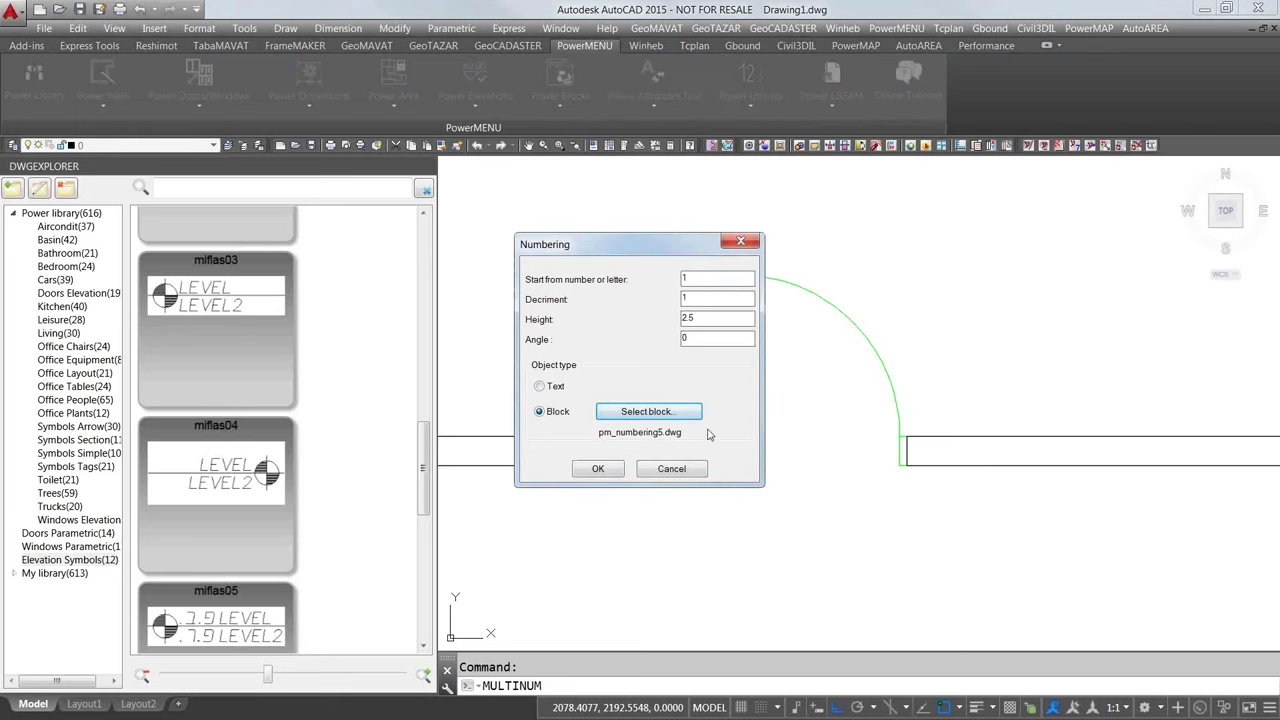
{"action": "left_click", "coordinate": [619, 472]}
Step: Place the cloud-shaped numbering blocks 1 to 4 in a horizontal row above the wall and door
{"action": "scroll", "coordinate": [830, 300], "scroll_direction": "down", "scroll_amount": 4}
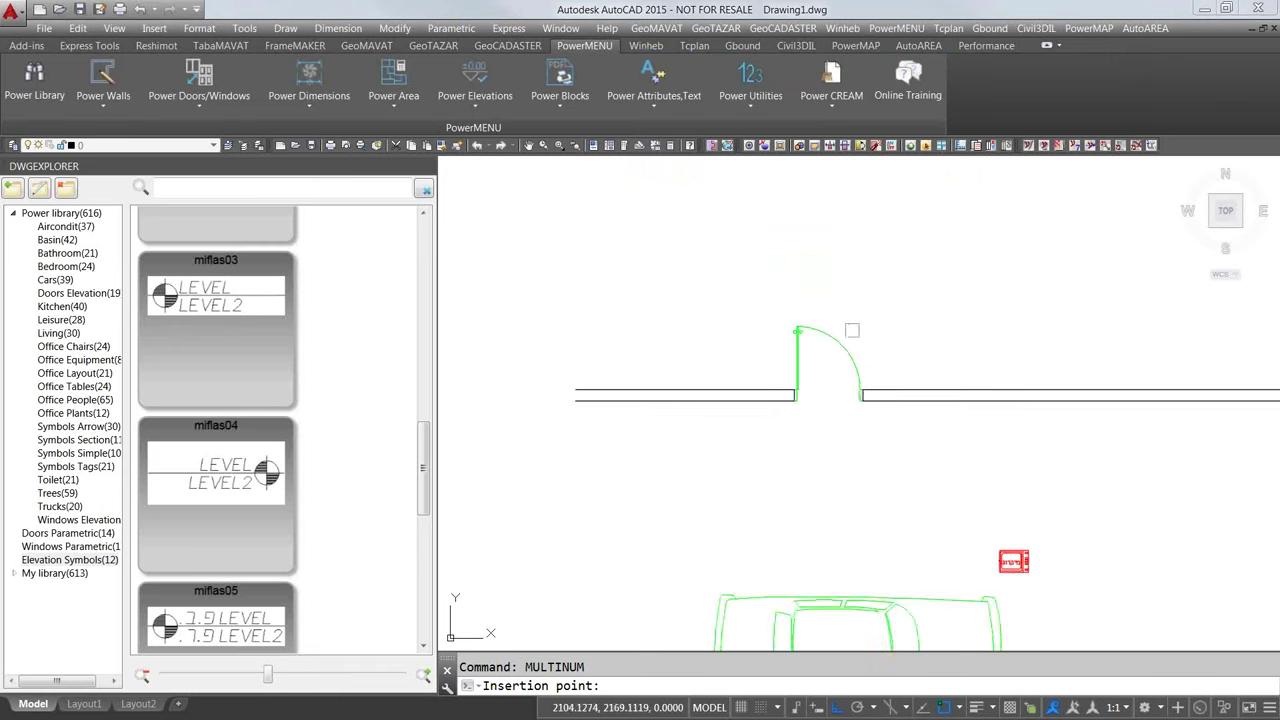
{"action": "middle_click_drag", "start_coordinate": [852, 330], "coordinate": [751, 386]}
{"action": "scroll", "coordinate": [797, 365], "scroll_direction": "up", "scroll_amount": 1}
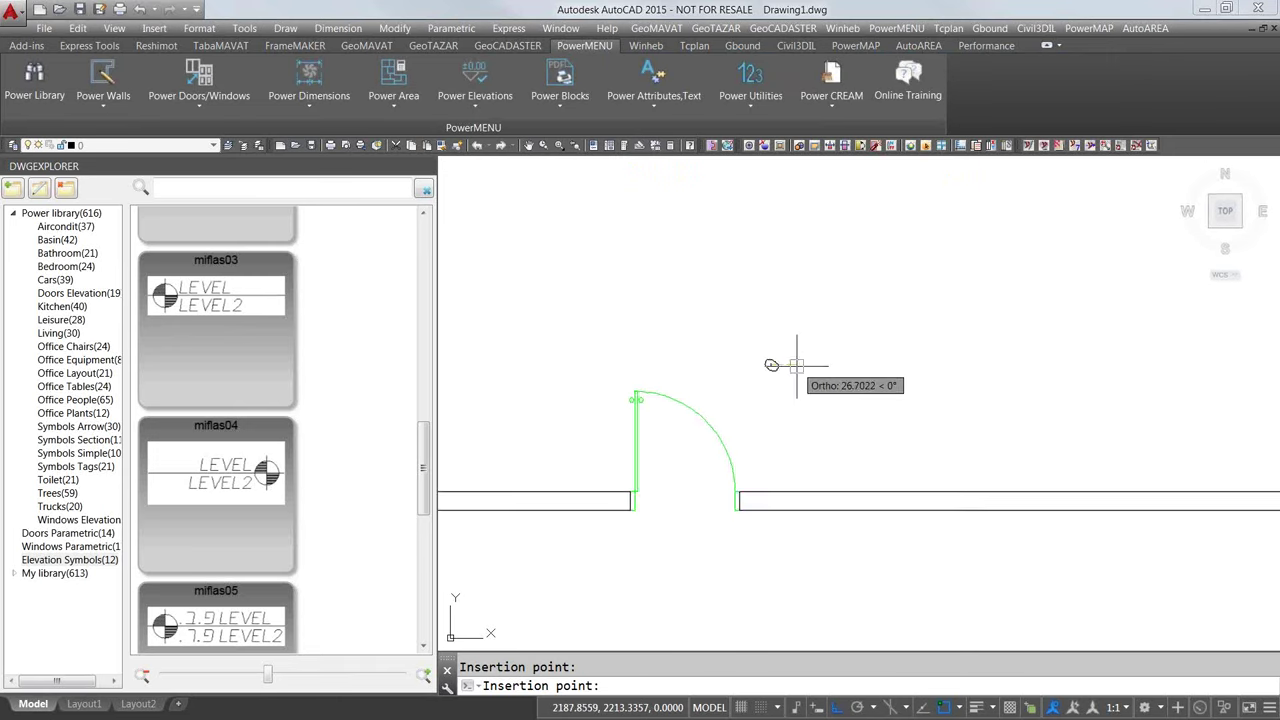
{"action": "left_click", "coordinate": [676, 357]}
{"action": "left_click", "coordinate": [808, 357]}
{"action": "left_click", "coordinate": [979, 357]}
{"action": "left_click", "coordinate": [1047, 357]}
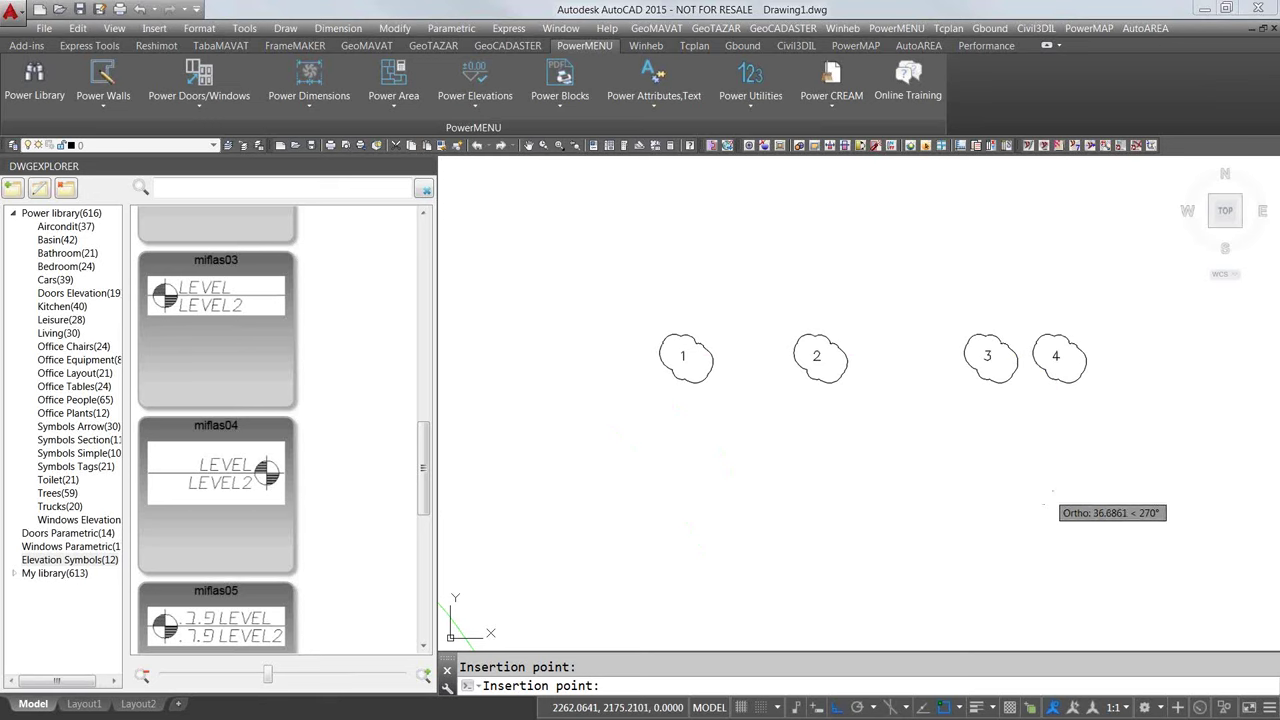
Step: Place the cloud-shaped numbering blocks 5 to 8 in a second row below the first, running from right to left, and end the numbering
{"action": "left_click", "coordinate": [1048, 497]}
{"action": "left_click", "coordinate": [885, 497]}
{"action": "left_click", "coordinate": [734, 497]}
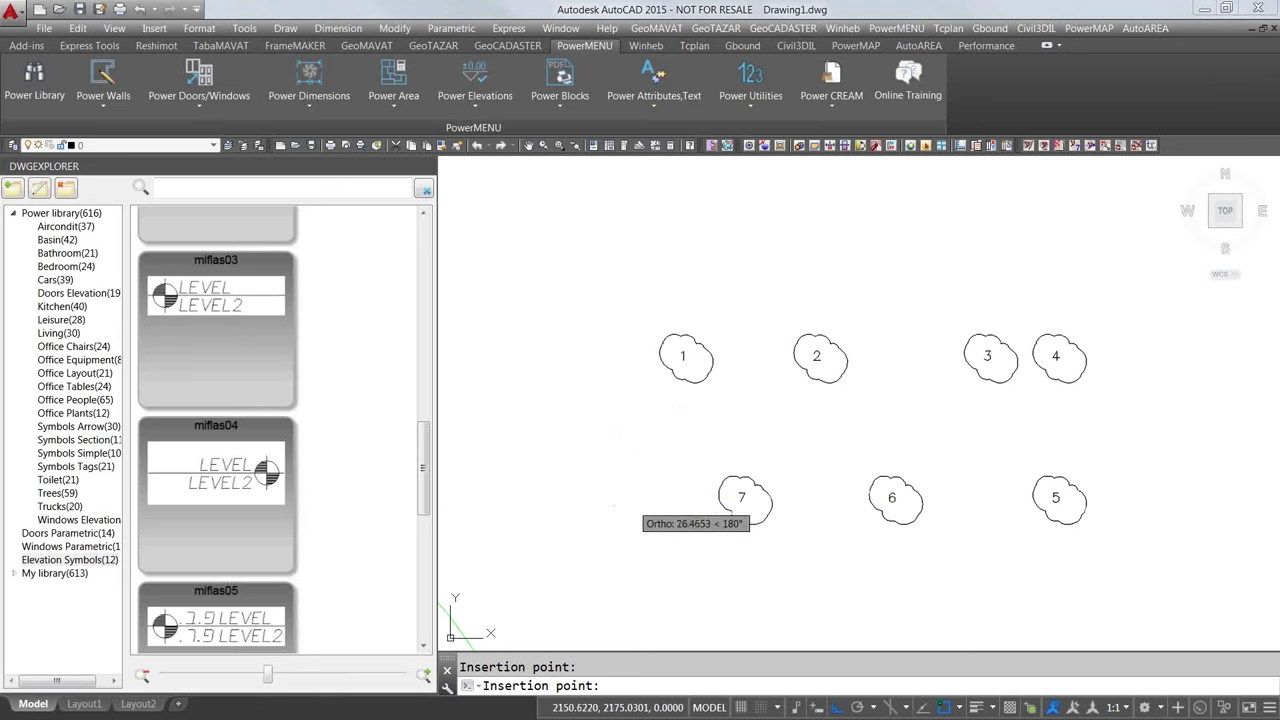
{"action": "left_click", "coordinate": [607, 497]}
{"action": "key", "text": "Escape"}
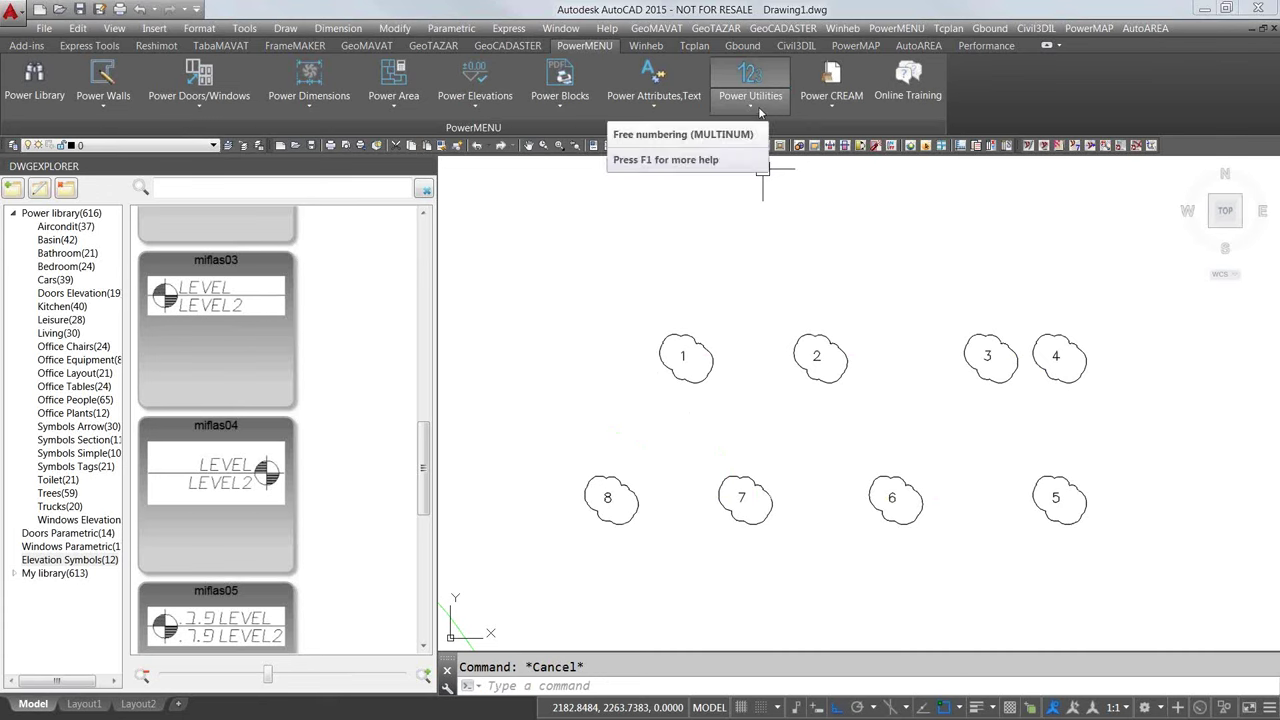
{"action": "left_click", "coordinate": [560, 110]}
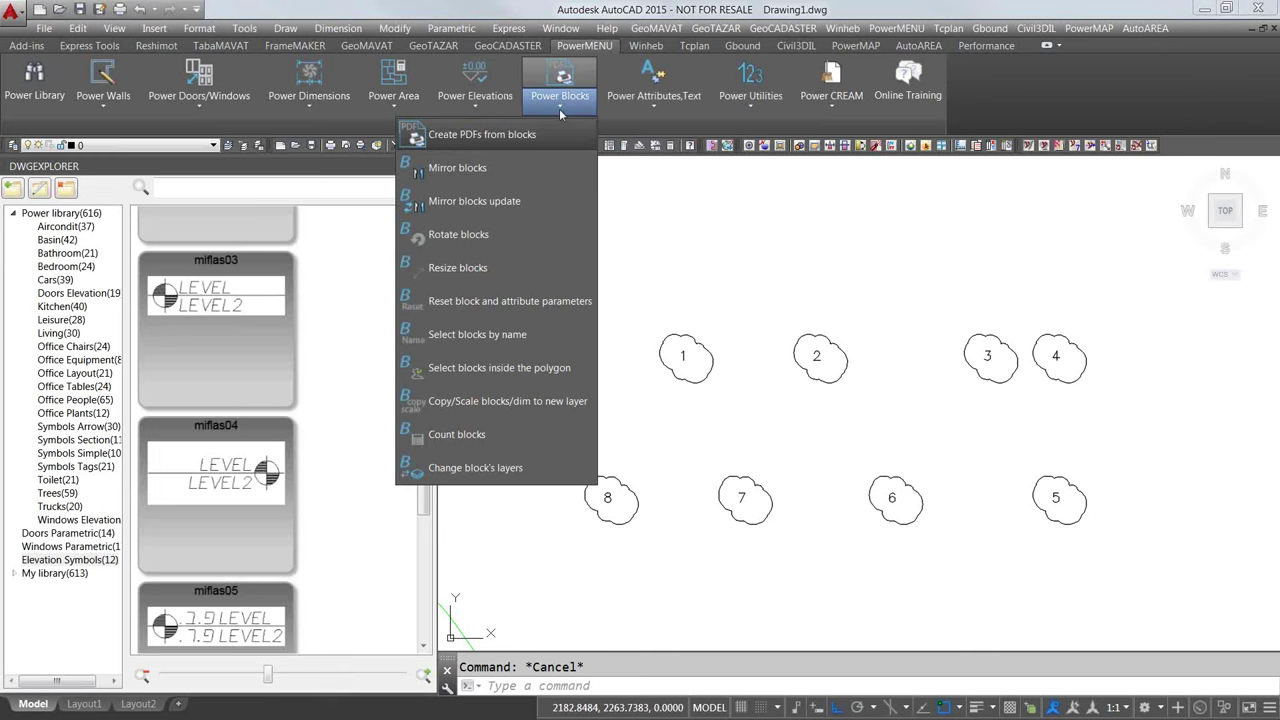
{"action": "left_click", "coordinate": [396, 108]}
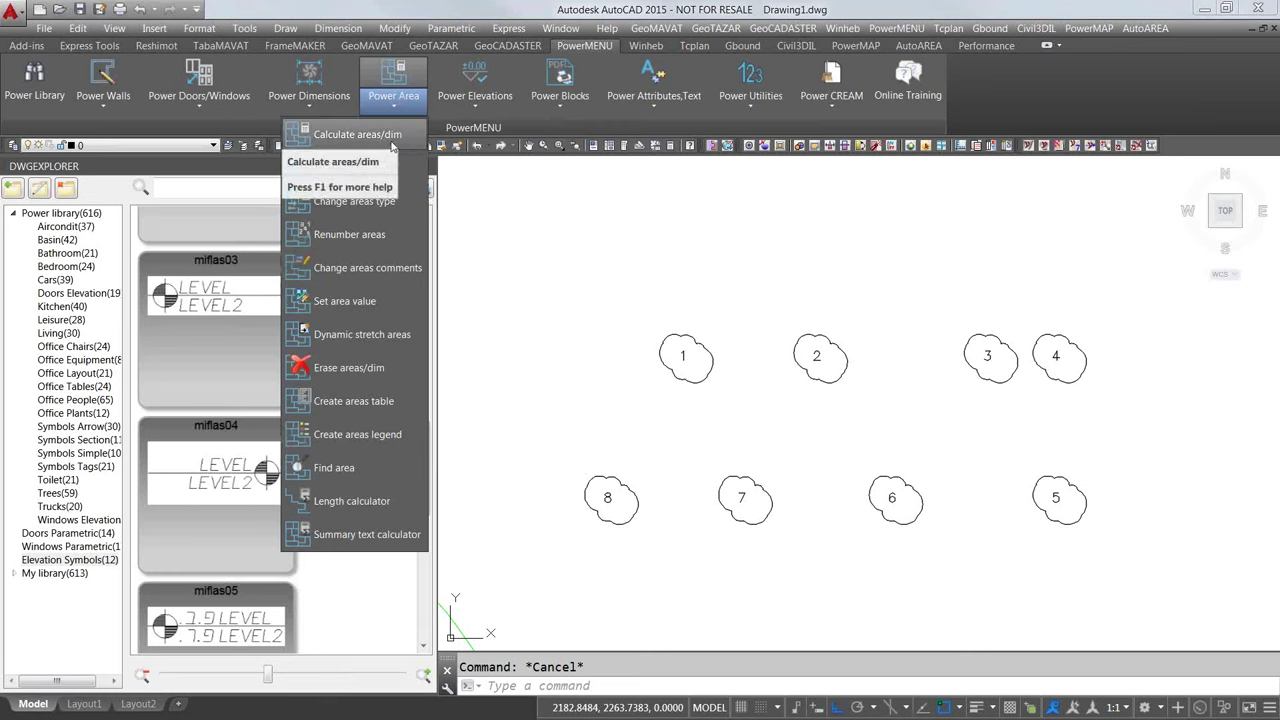
{"action": "left_click", "coordinate": [392, 146]}
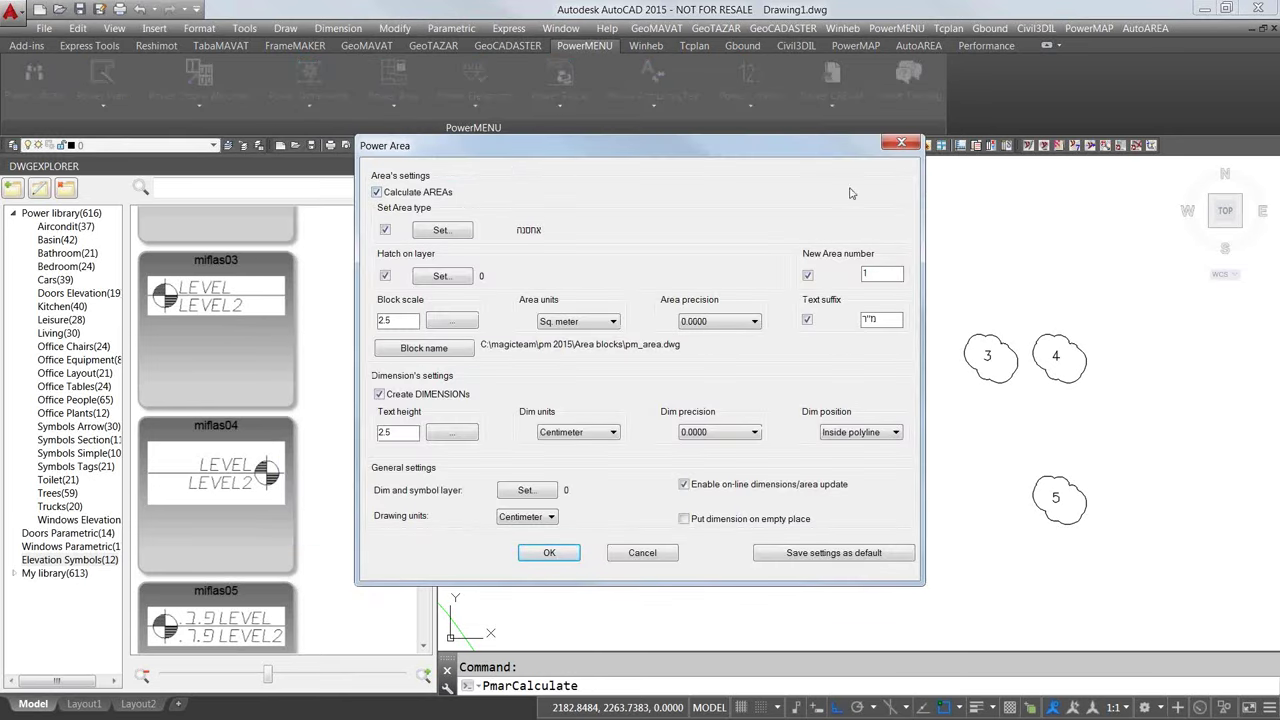
{"action": "key", "text": "Escape"}
Step: Draw a rectangle in the empty space above the wall, up and to the left of the door
{"action": "scroll", "coordinate": [971, 286], "scroll_direction": "down", "scroll_amount": 5}
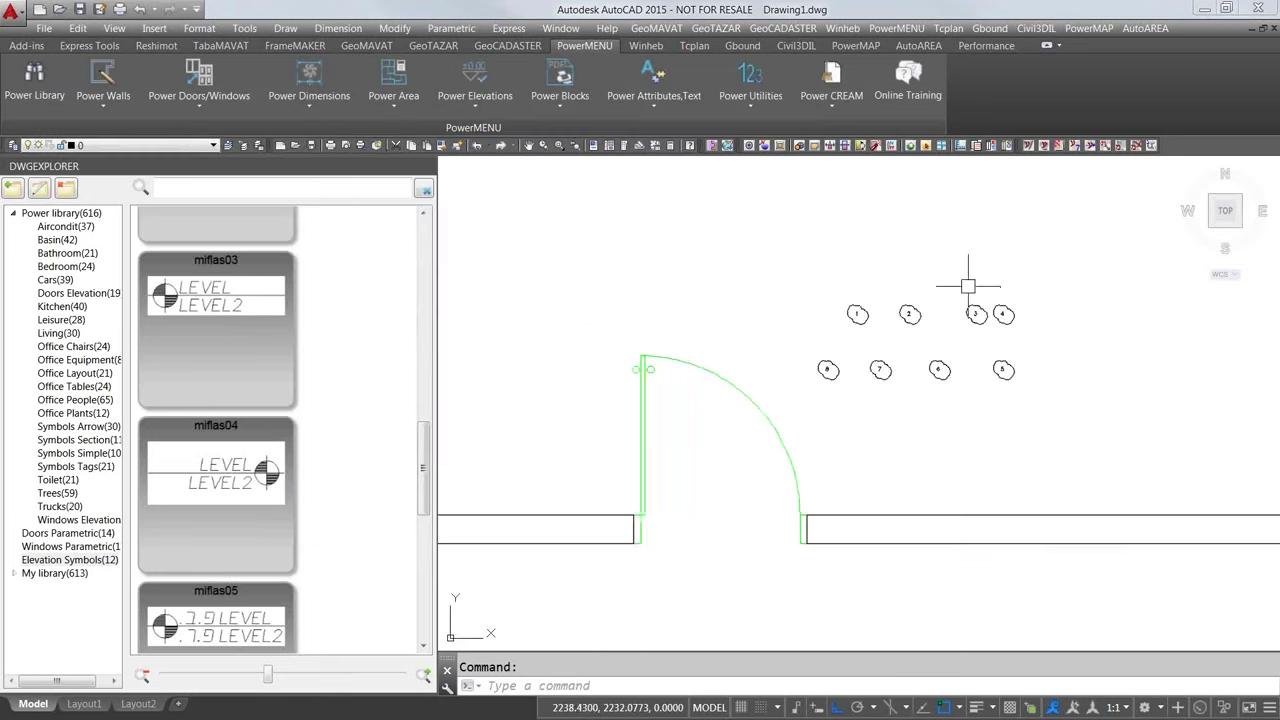
{"action": "scroll", "coordinate": [937, 497], "scroll_direction": "down", "scroll_amount": 2}
{"action": "type", "text": "re"}
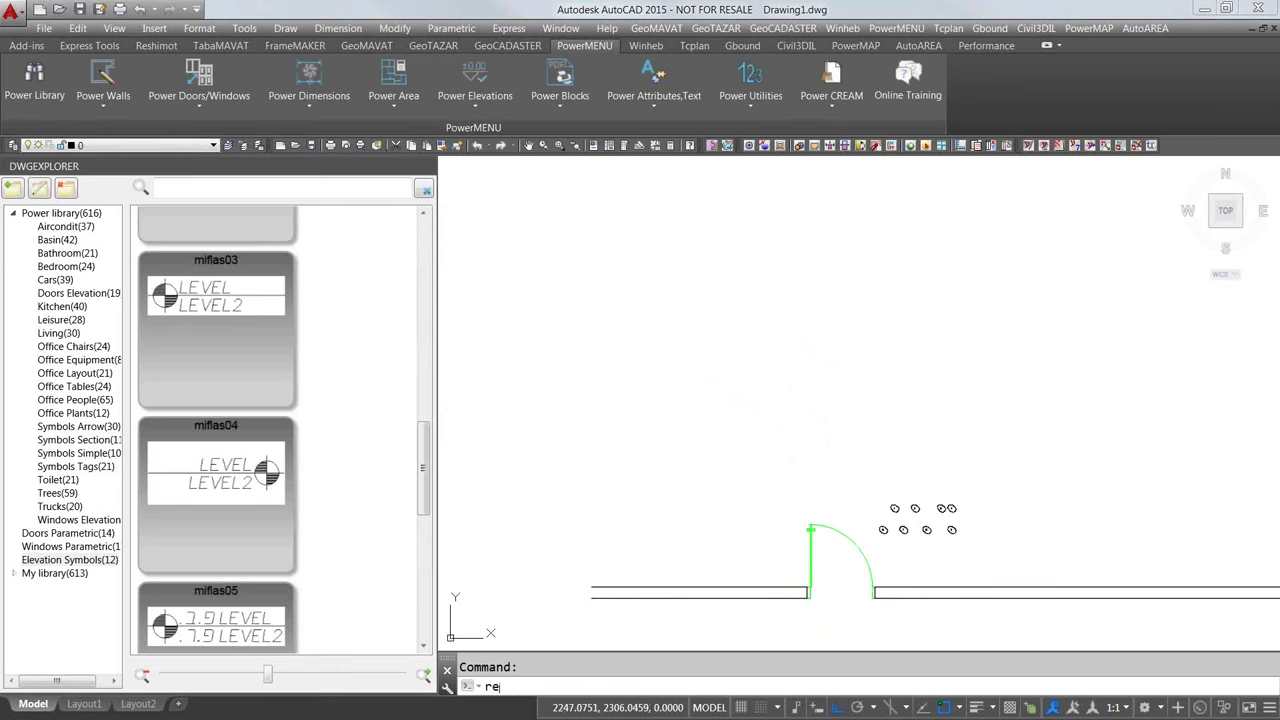
{"action": "key", "text": "Return"}
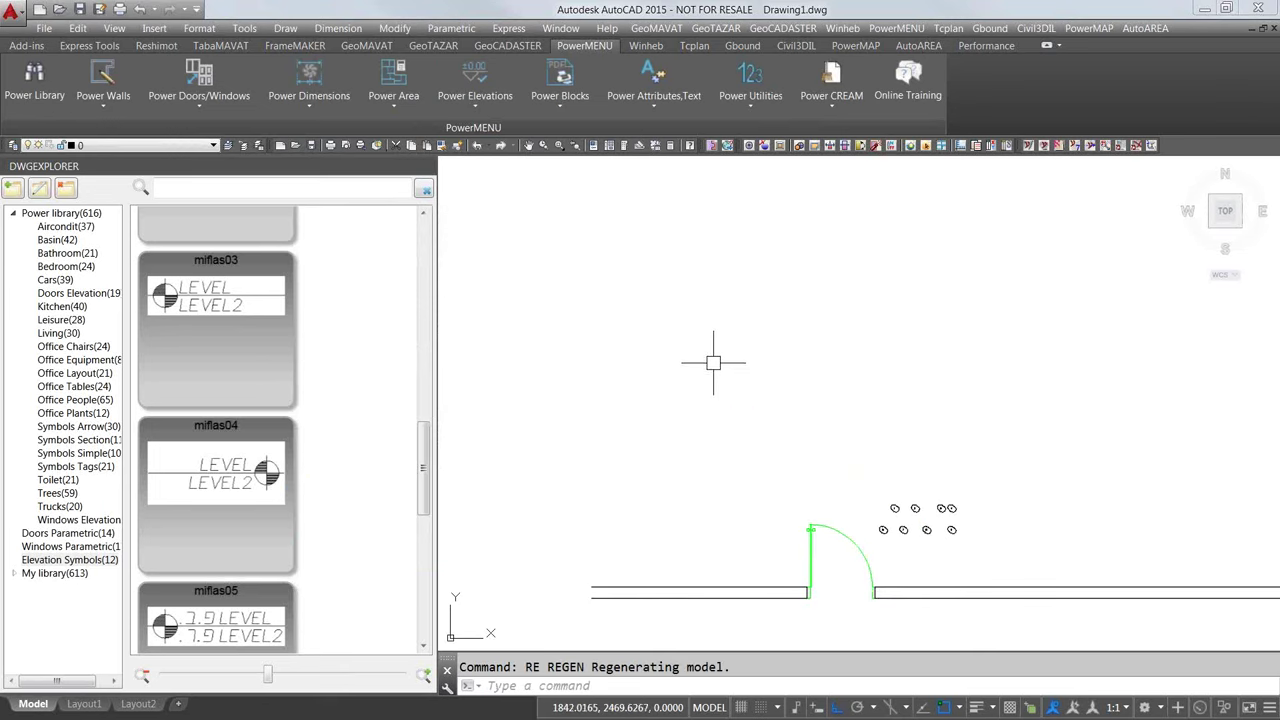
{"action": "key", "text": "Escape"}
{"action": "type", "text": "rec"}
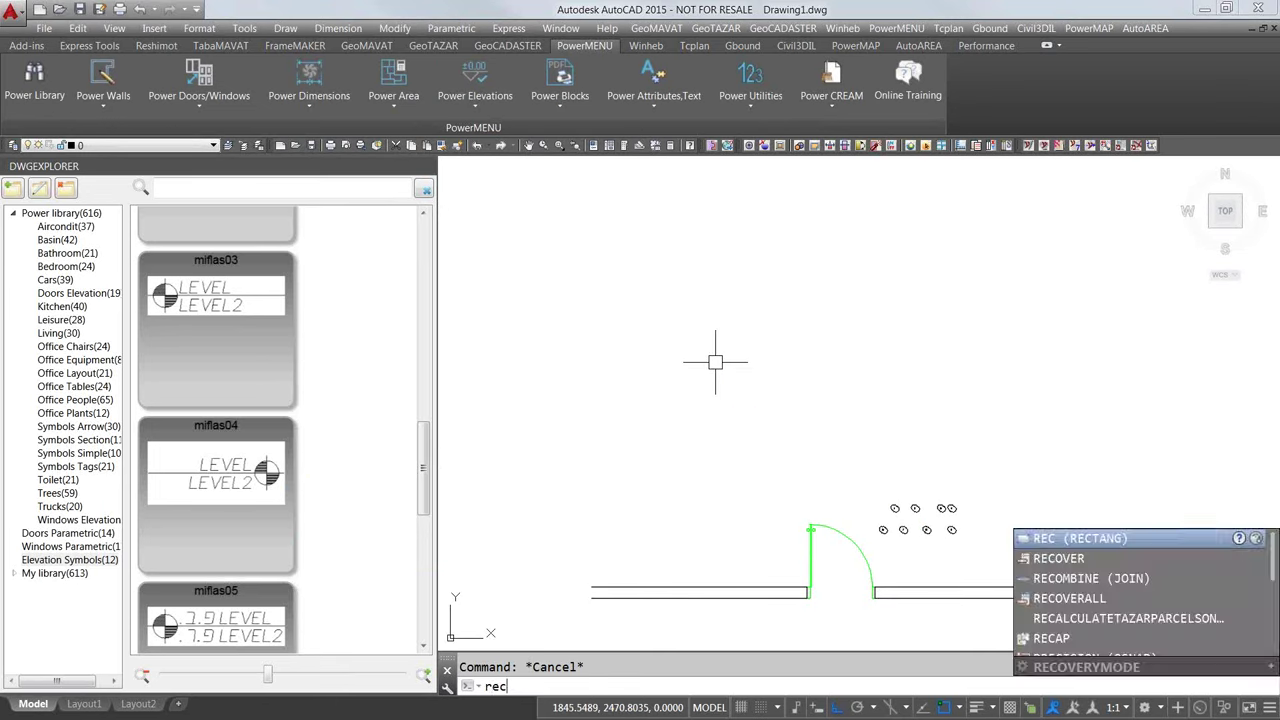
{"action": "key", "text": "Return"}
{"action": "left_click", "coordinate": [631, 310]}
{"action": "left_click", "coordinate": [797, 444]}
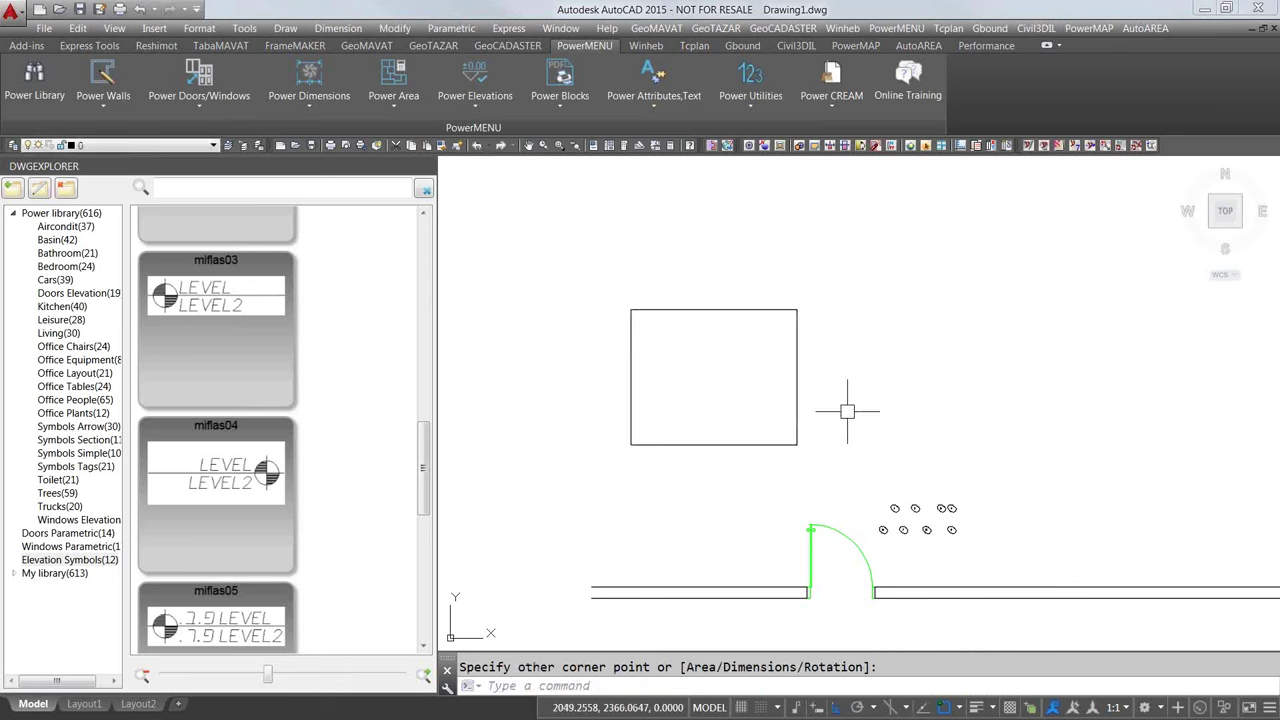
Step: Draw a second rectangle to the right of the first and a wider third one centred above both
{"action": "key", "text": "Return"}
{"action": "left_click", "coordinate": [883, 306]}
{"action": "left_click", "coordinate": [1035, 452]}
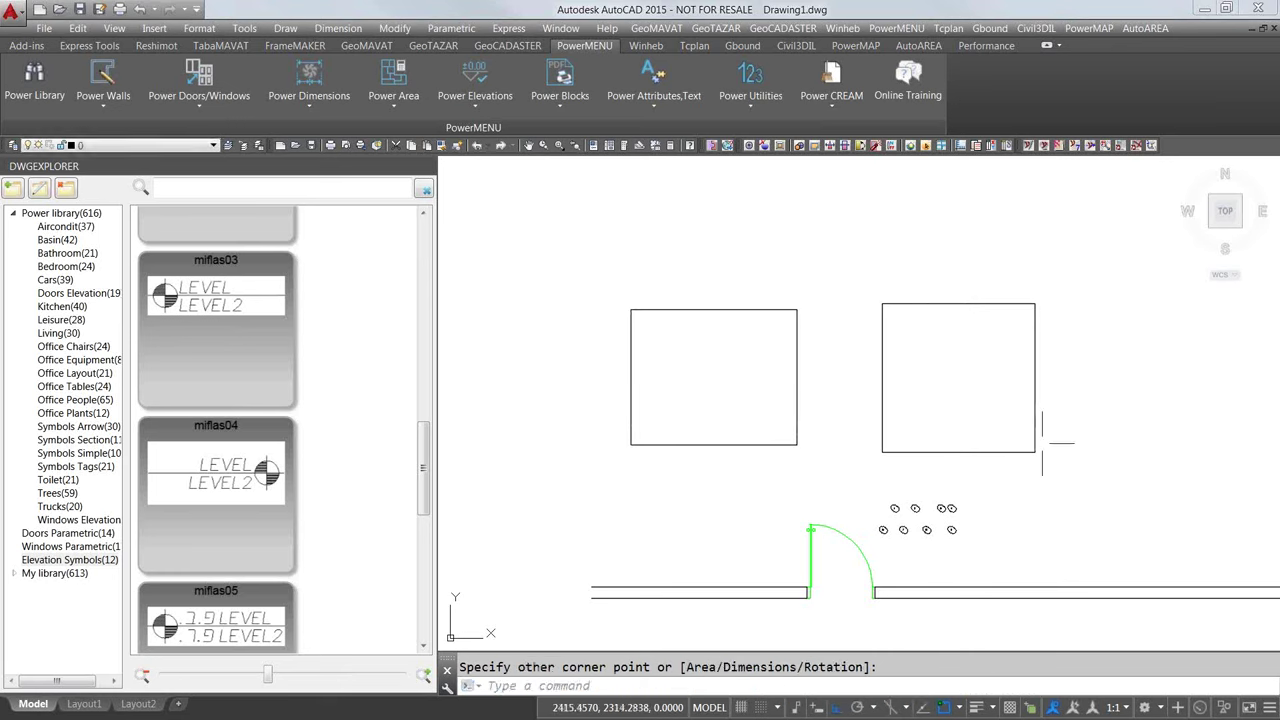
{"action": "key", "text": "Return"}
{"action": "left_click", "coordinate": [733, 166]}
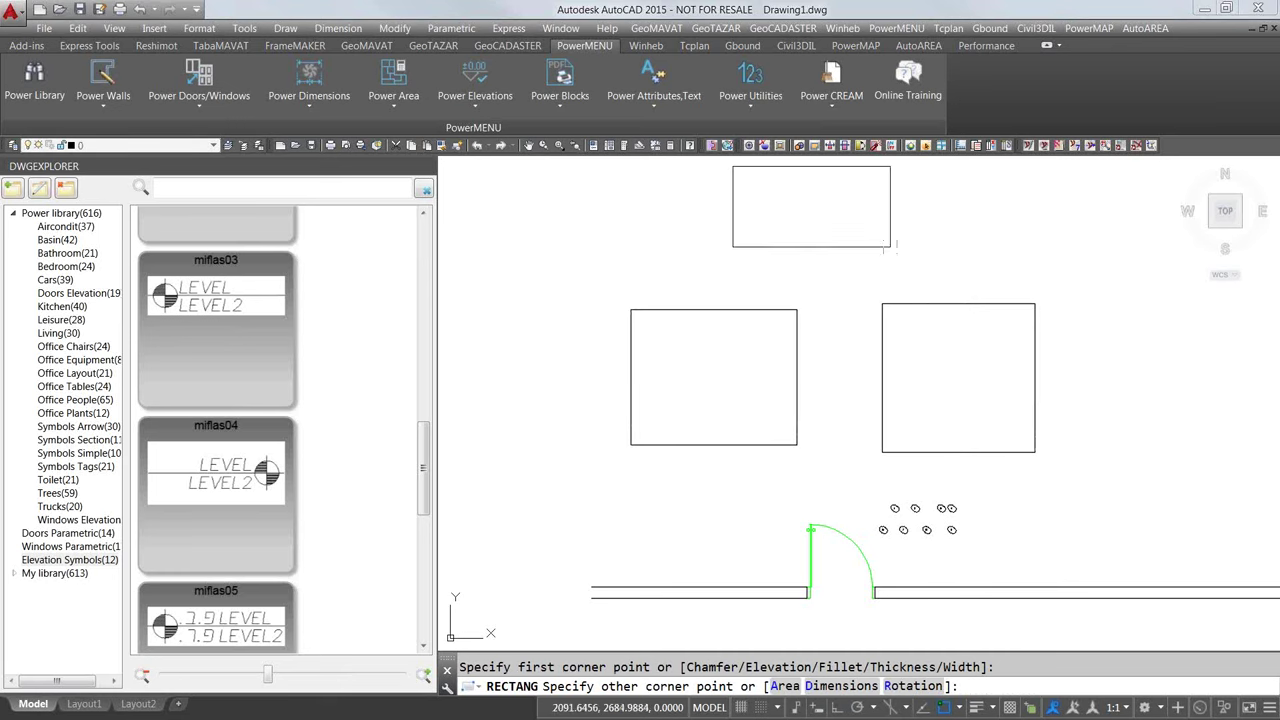
{"action": "left_click", "coordinate": [961, 277]}
{"action": "key", "text": "Escape"}
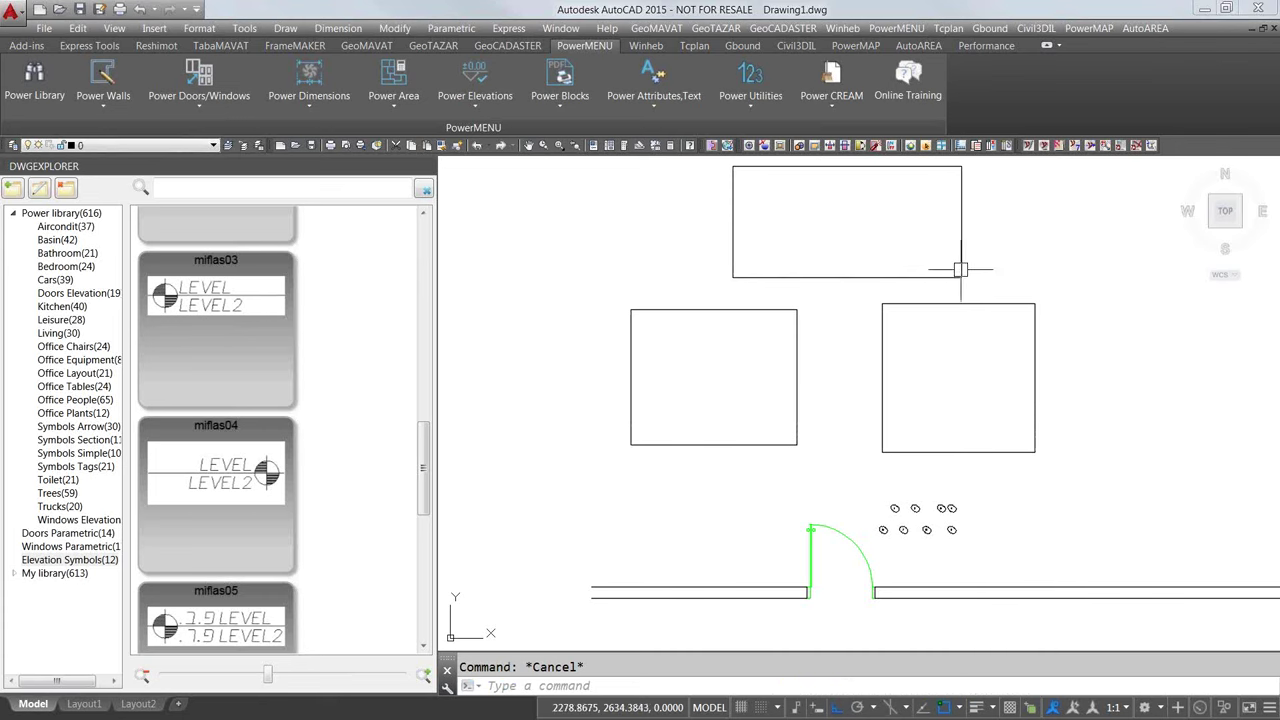
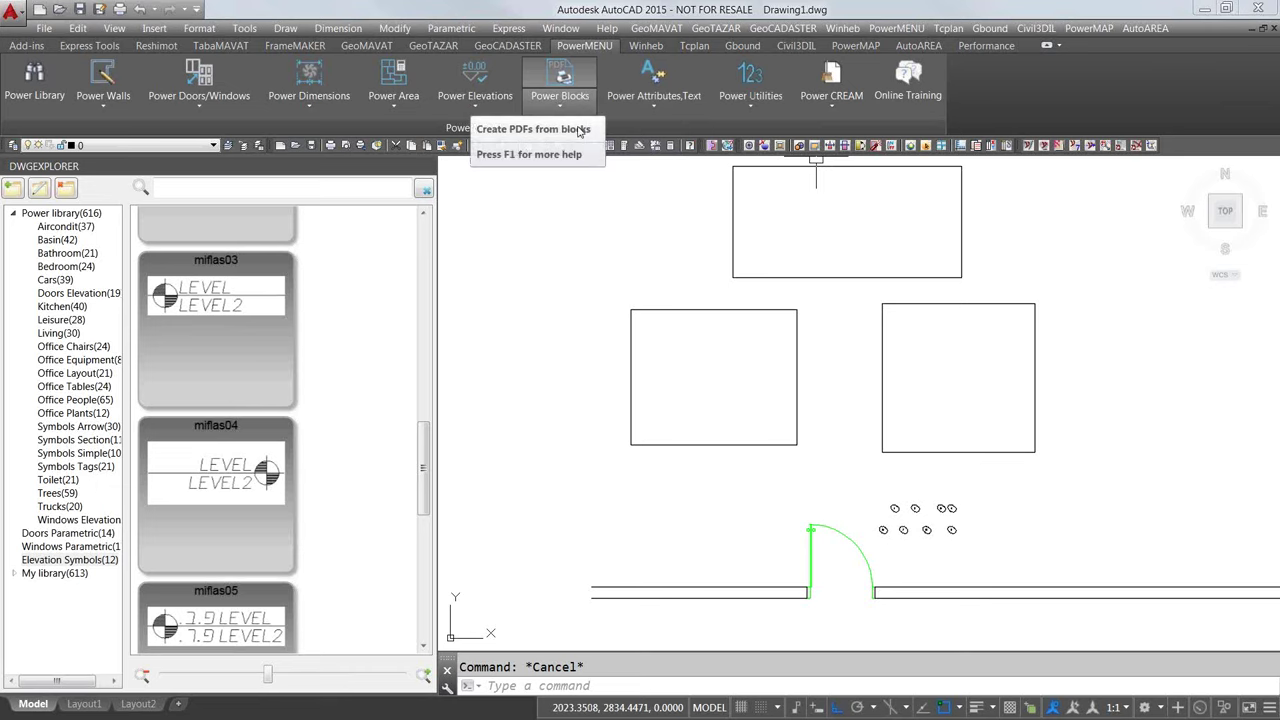
Step: Start Calculate areas/dim with the area type חניה (solid magenta hatch) and accept the settings
{"action": "left_click", "coordinate": [398, 108]}
{"action": "left_click", "coordinate": [397, 134]}
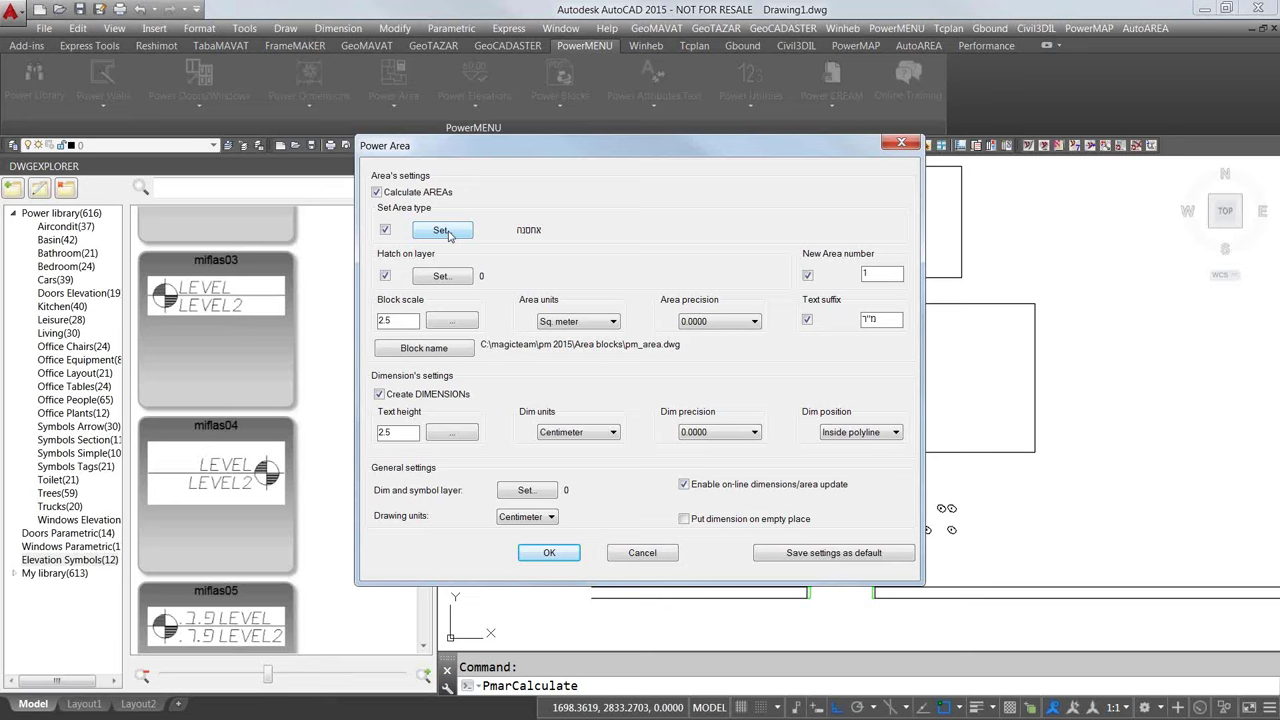
{"action": "left_click", "coordinate": [458, 232]}
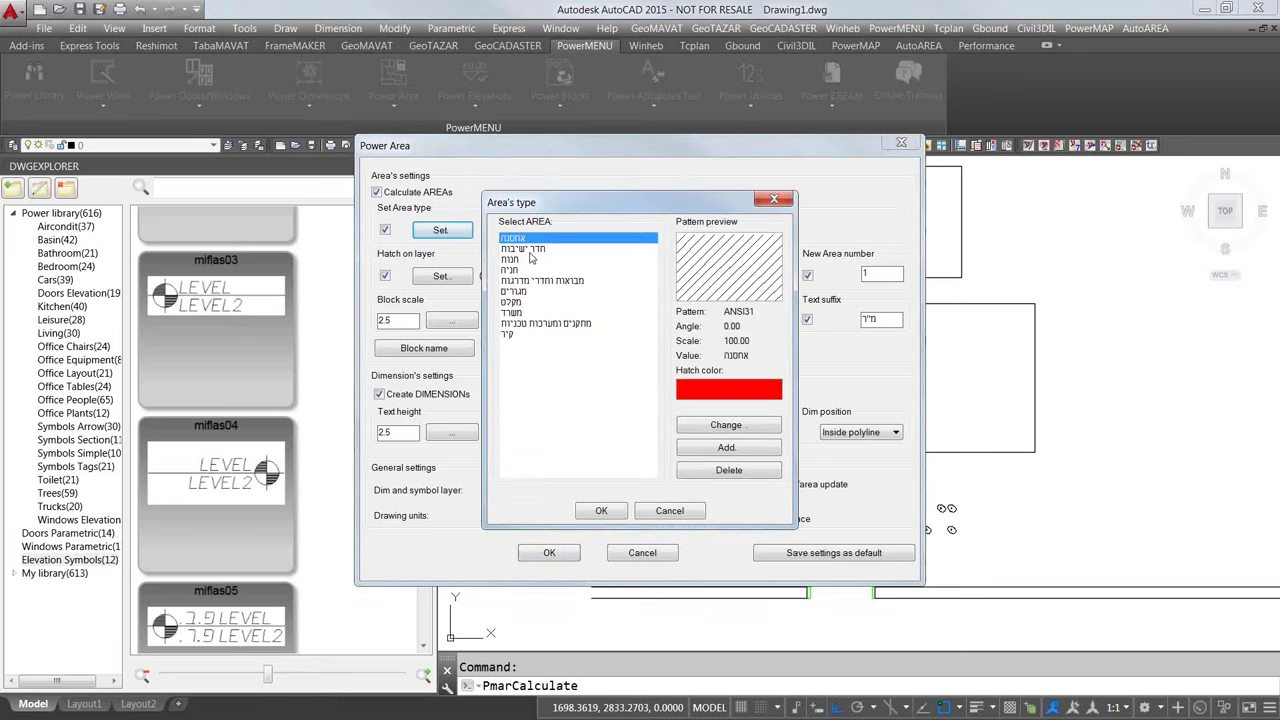
{"action": "left_click", "coordinate": [528, 248]}
{"action": "left_click", "coordinate": [520, 259]}
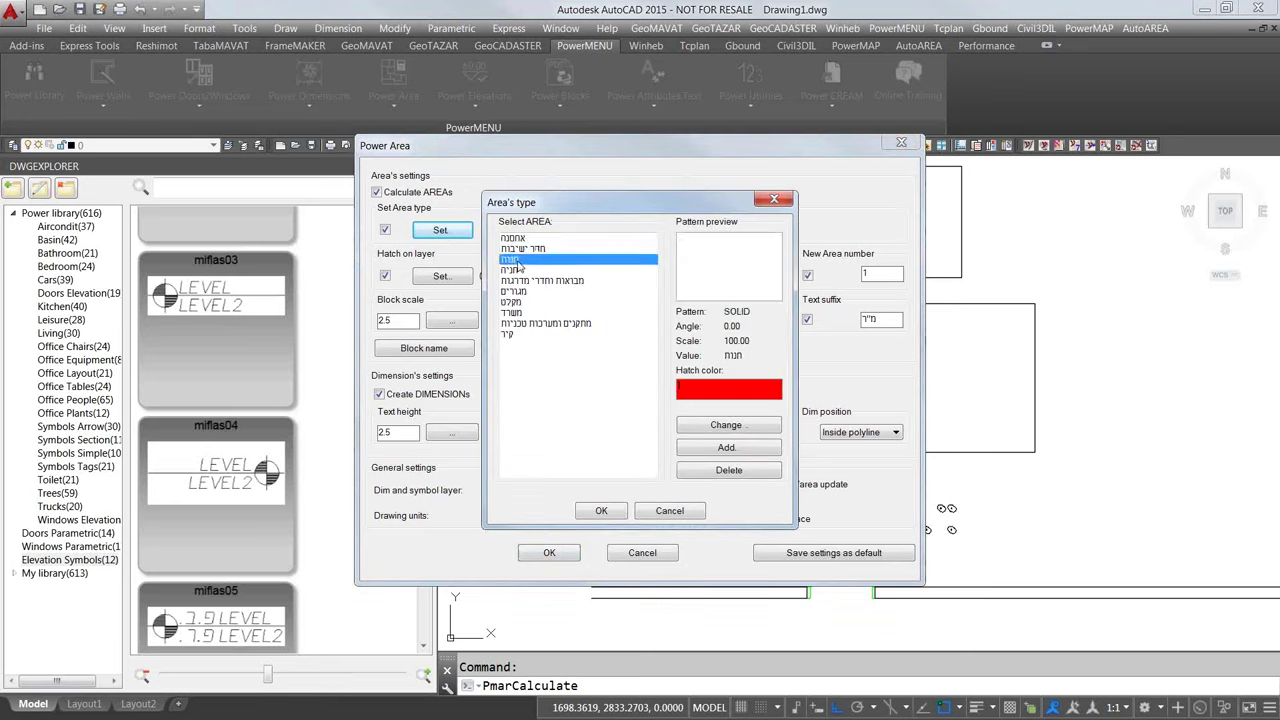
{"action": "left_click", "coordinate": [511, 269]}
{"action": "left_click", "coordinate": [520, 281]}
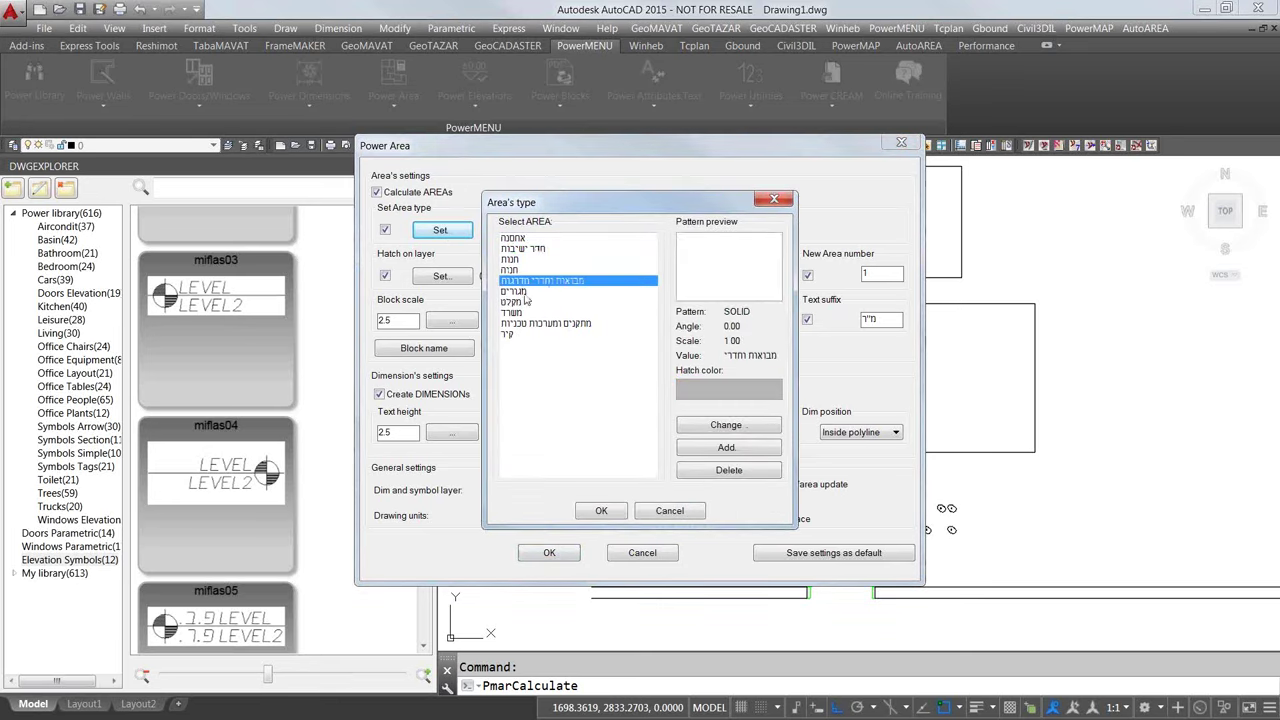
{"action": "left_click", "coordinate": [512, 292]}
{"action": "left_click", "coordinate": [514, 271]}
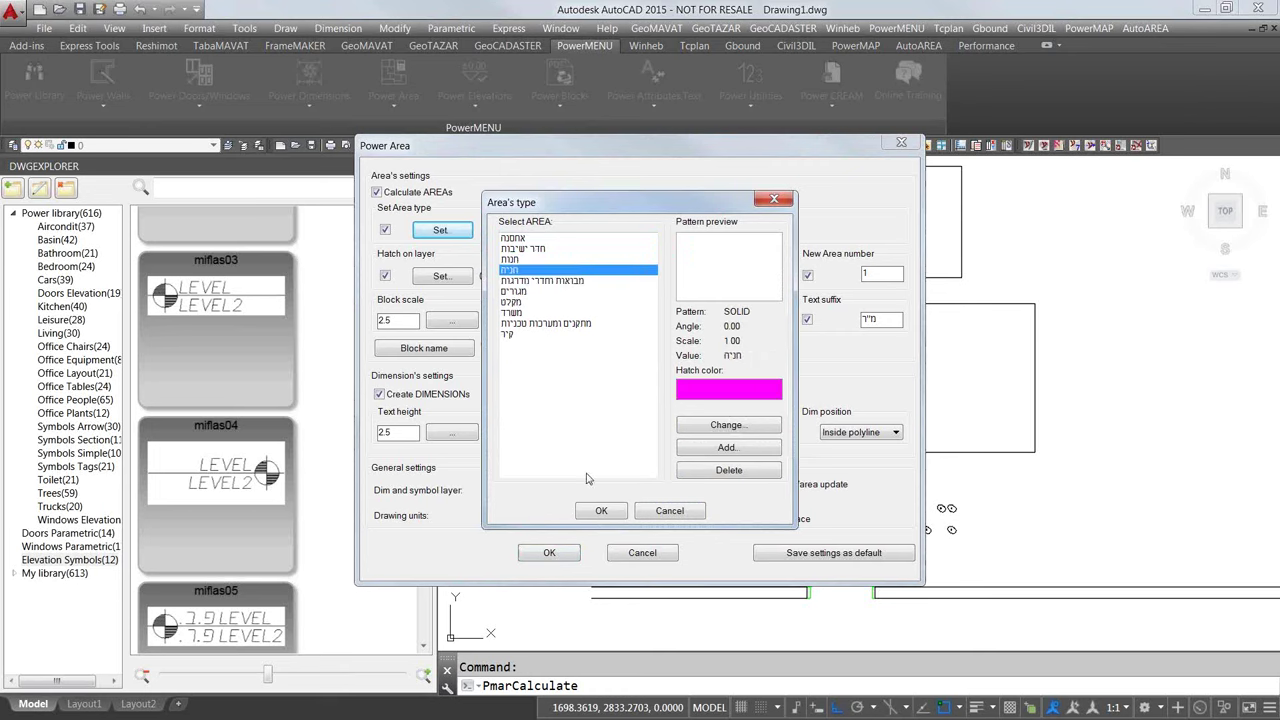
{"action": "left_click", "coordinate": [603, 511]}
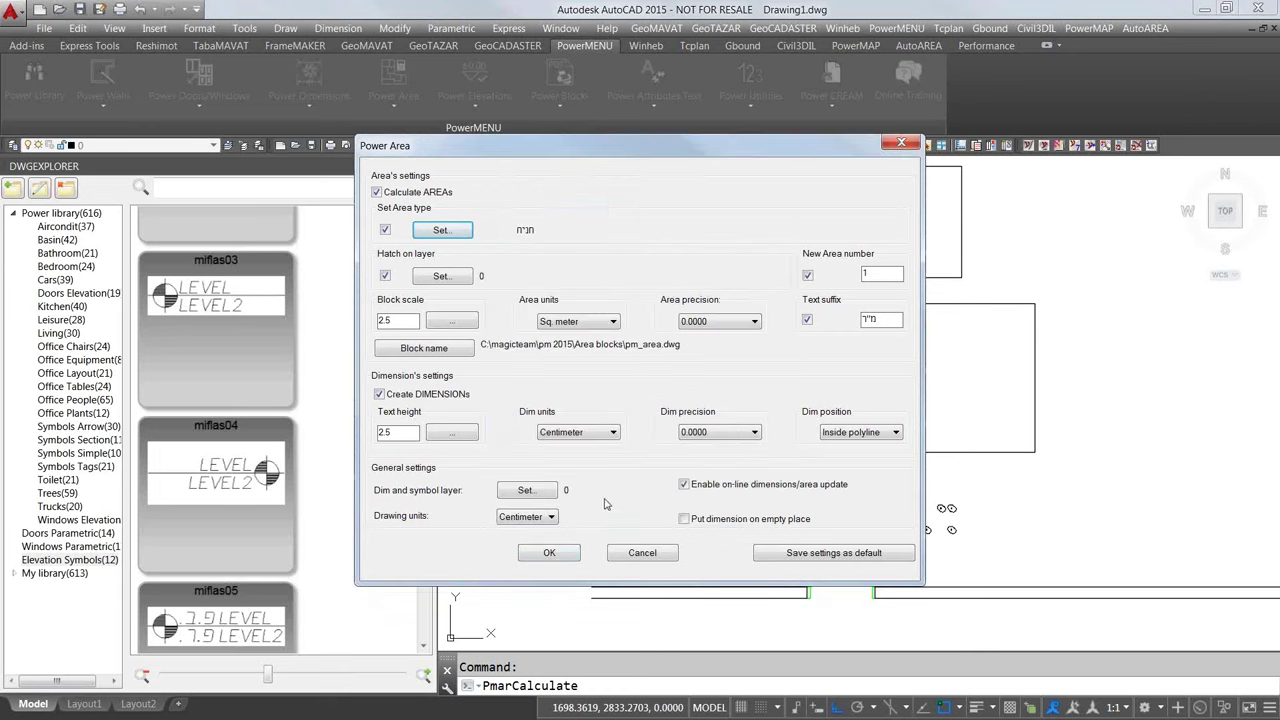
{"action": "left_click", "coordinate": [565, 560]}
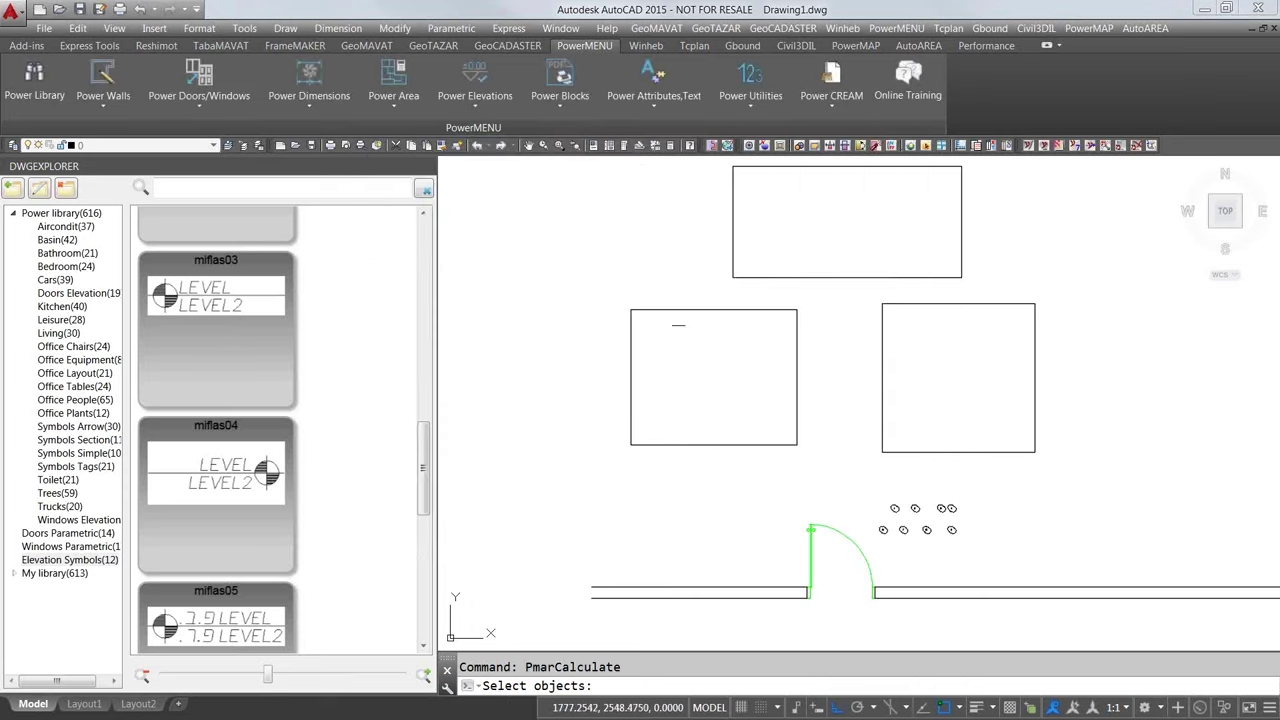
Step: Apply the area and dimension calculation to all three rectangles and check the created labels
{"action": "left_click", "coordinate": [689, 310]}
{"action": "left_click", "coordinate": [942, 304]}
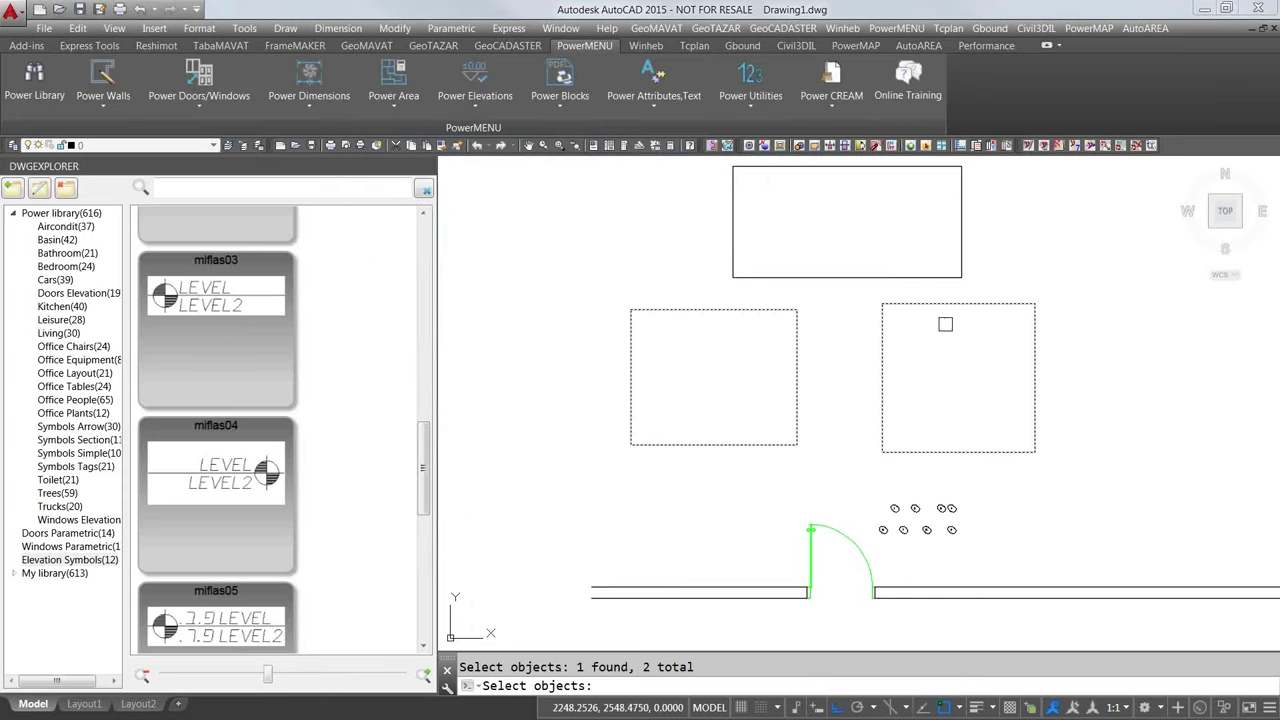
{"action": "left_click", "coordinate": [915, 280]}
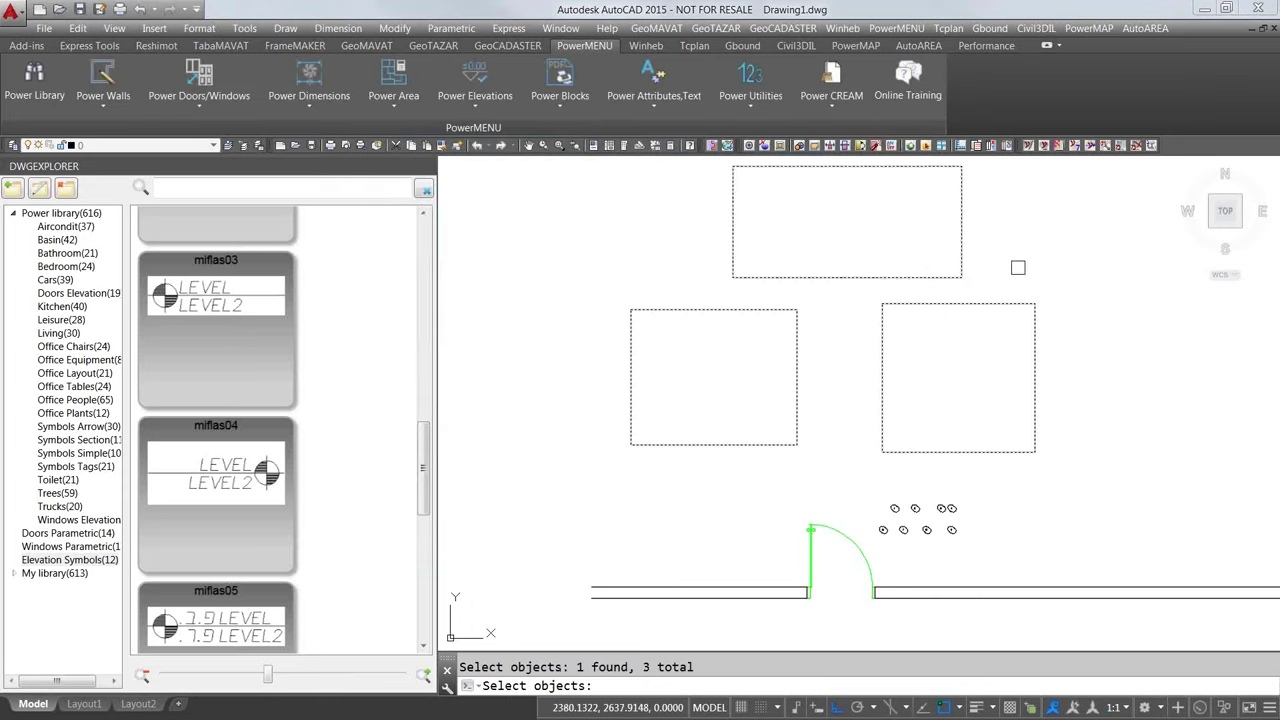
{"action": "key", "text": "Return"}
{"action": "scroll", "coordinate": [1018, 267], "scroll_direction": "up", "scroll_amount": 8}
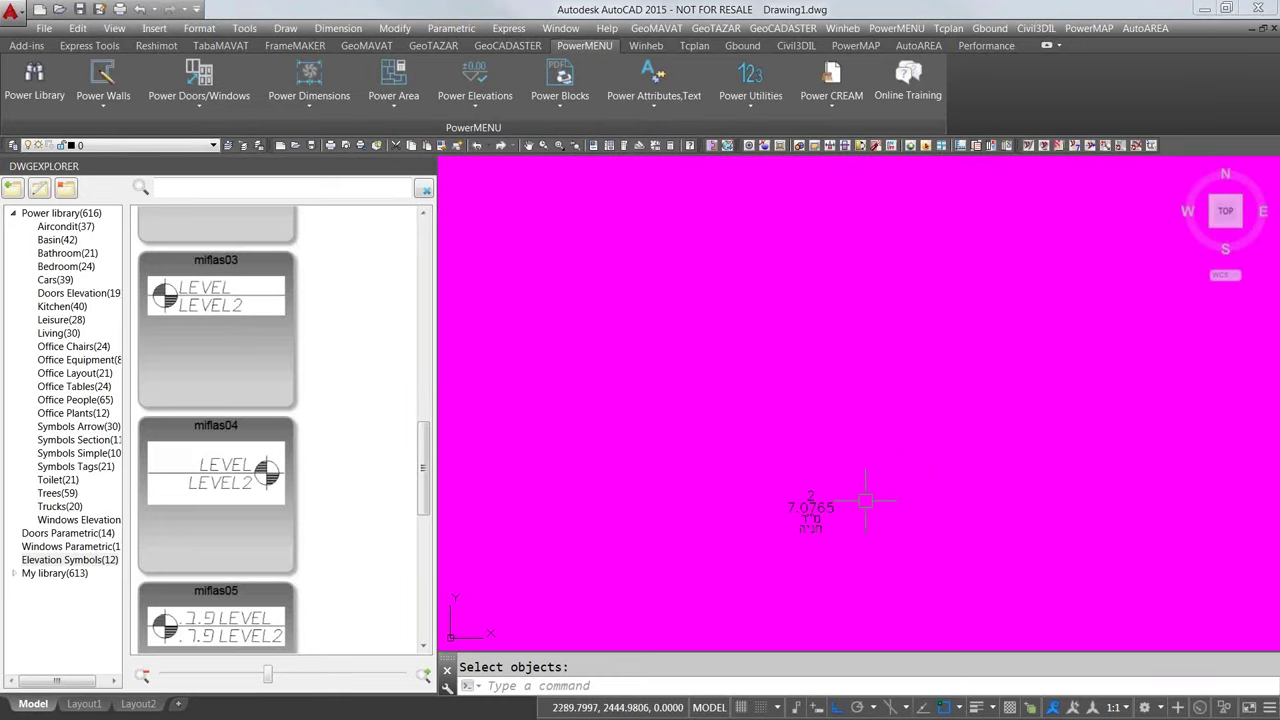
{"action": "scroll", "coordinate": [865, 500], "scroll_direction": "down", "scroll_amount": 5}
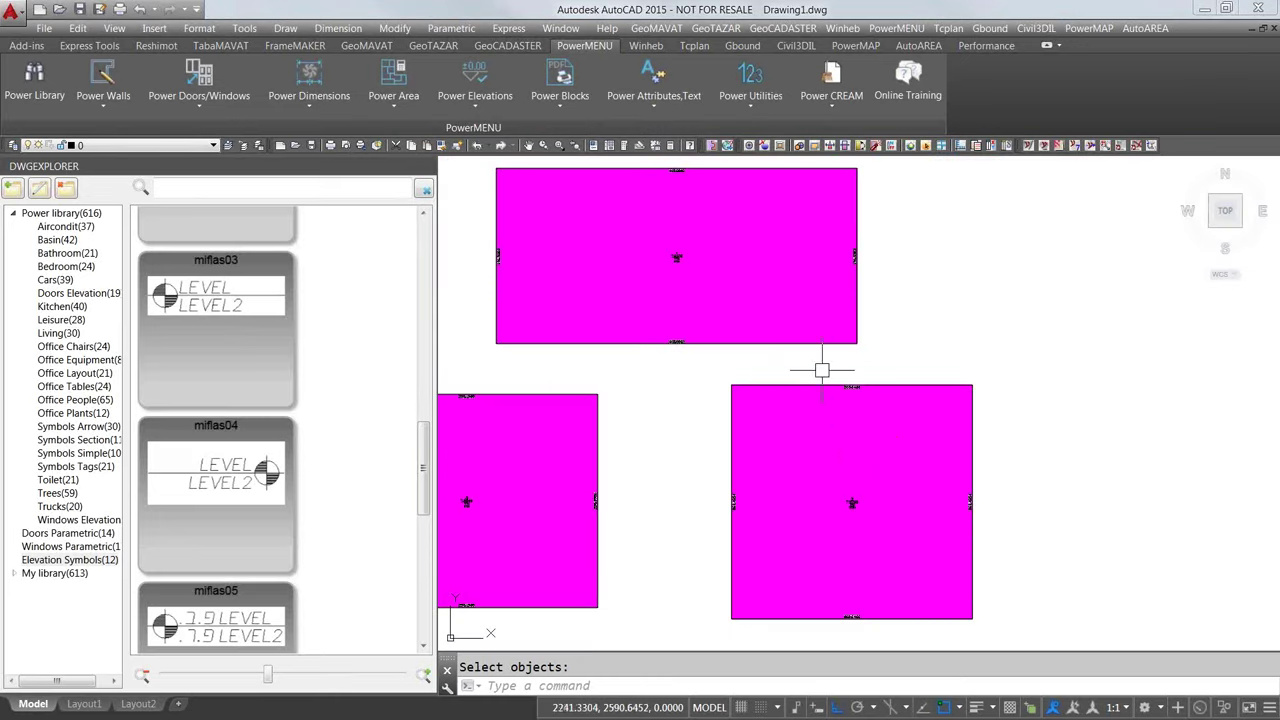
{"action": "scroll", "coordinate": [820, 366], "scroll_direction": "up", "scroll_amount": 2}
{"action": "scroll", "coordinate": [832, 375], "scroll_direction": "down", "scroll_amount": 5}
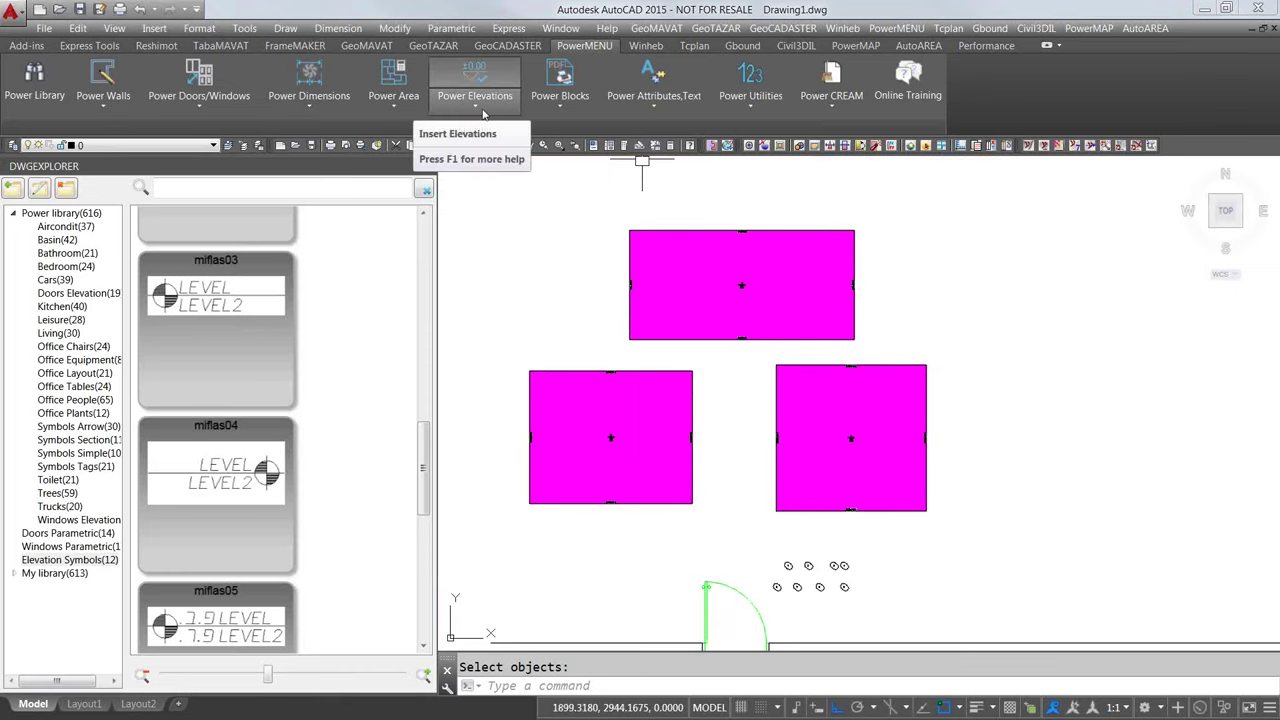
Step: Start Change areas type with חנות (solid red hatch) as the new area type and accept the settings
{"action": "left_click", "coordinate": [393, 110]}
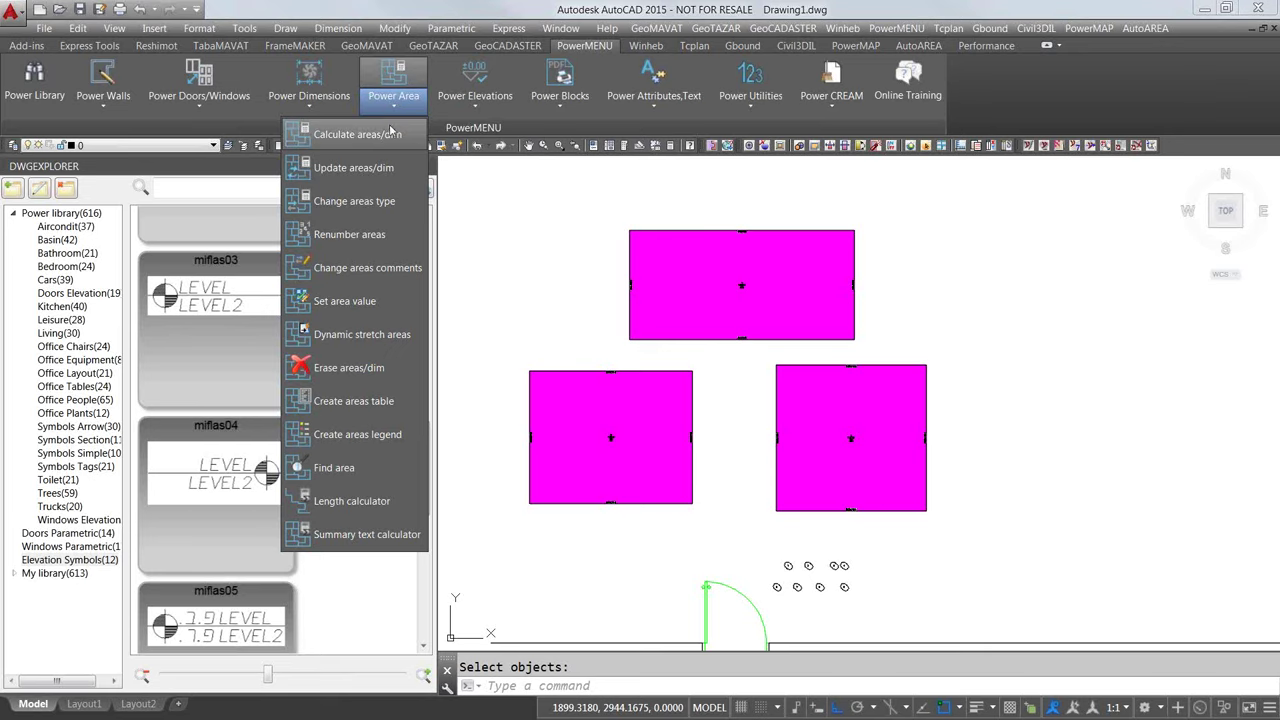
{"action": "left_click", "coordinate": [392, 203]}
{"action": "left_click", "coordinate": [461, 236]}
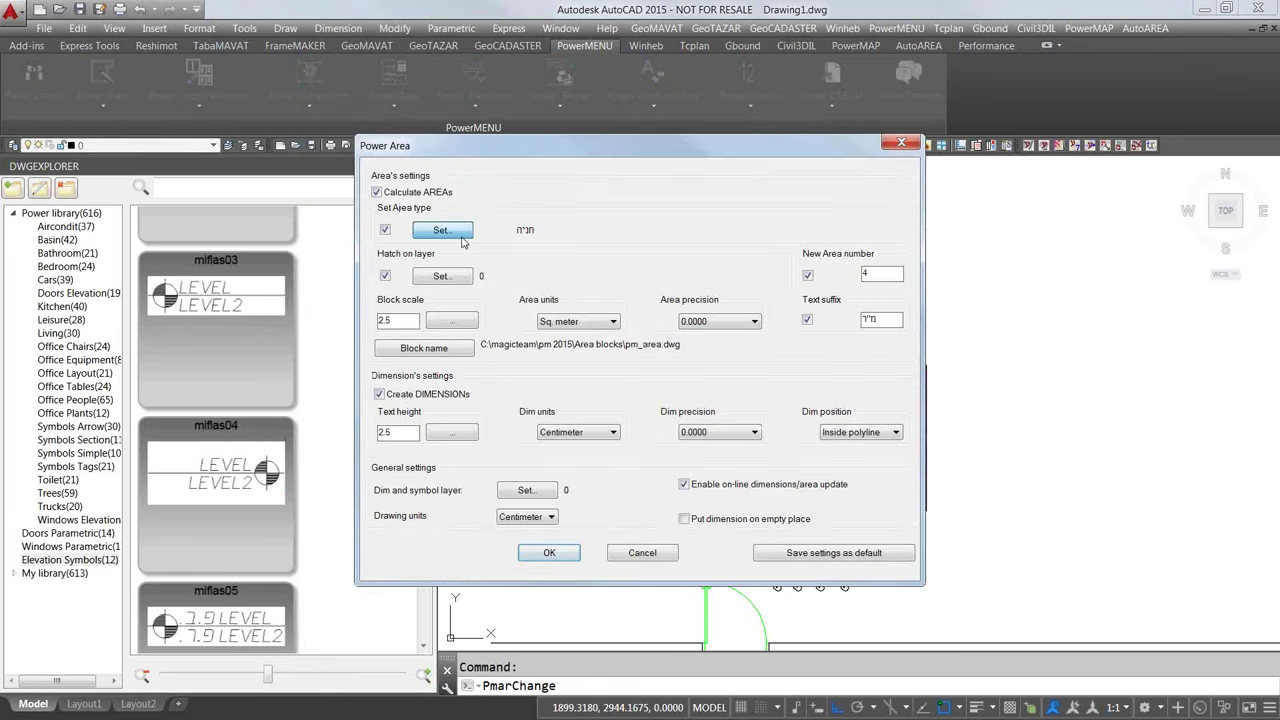
{"action": "left_click", "coordinate": [520, 259]}
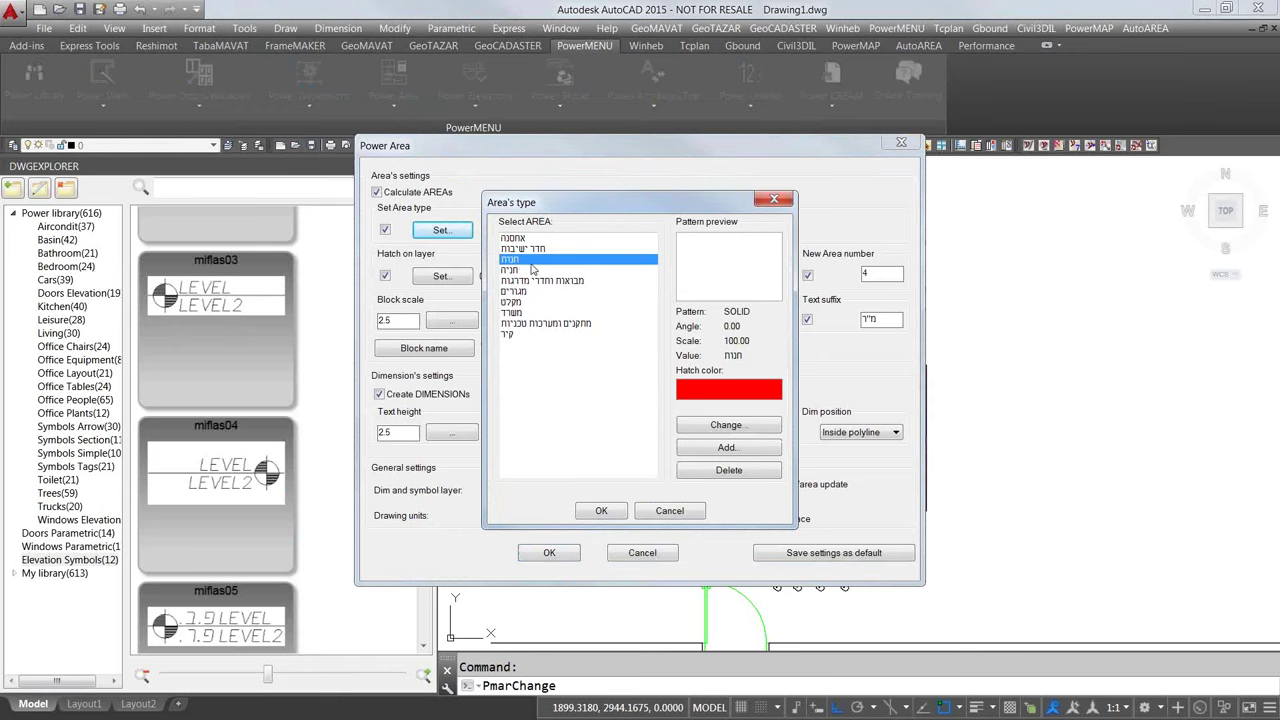
{"action": "left_click", "coordinate": [622, 510]}
{"action": "left_click", "coordinate": [549, 553]}
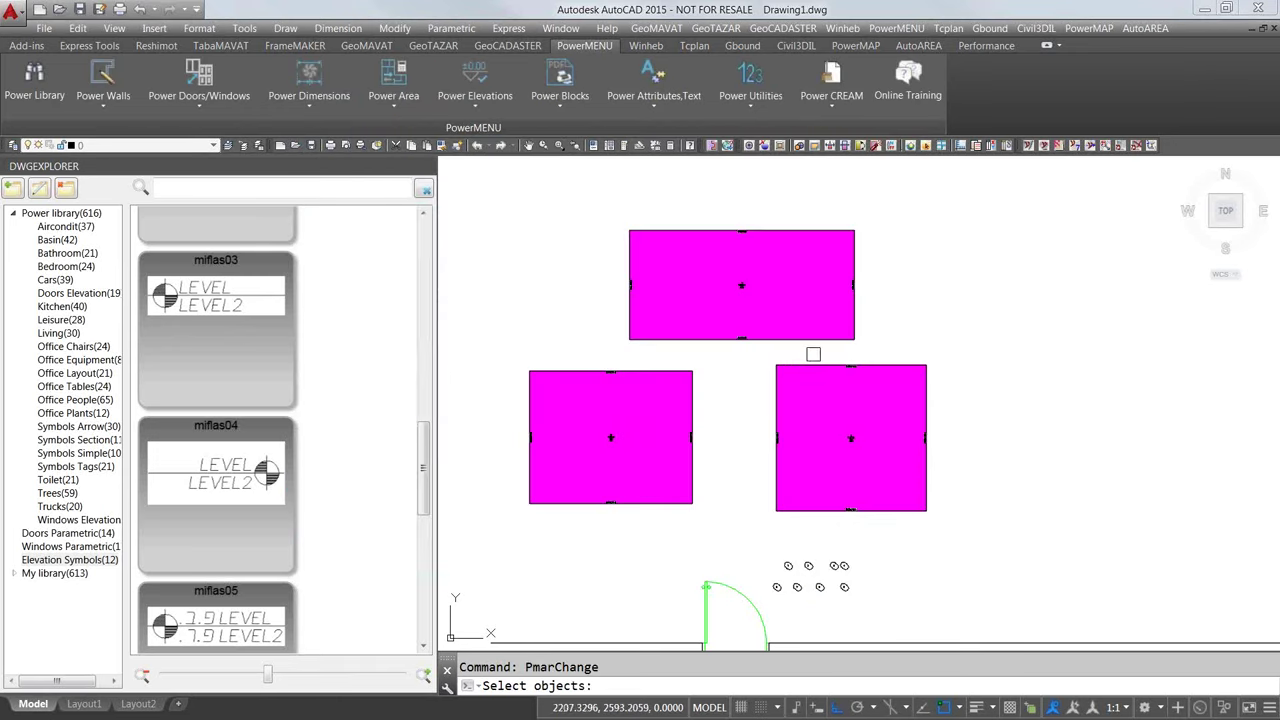
Step: Apply the new area type to the lower-right rectangle and check its hatch
{"action": "left_click", "coordinate": [846, 358]}
{"action": "left_click", "coordinate": [756, 476]}
{"action": "key", "text": "Return"}
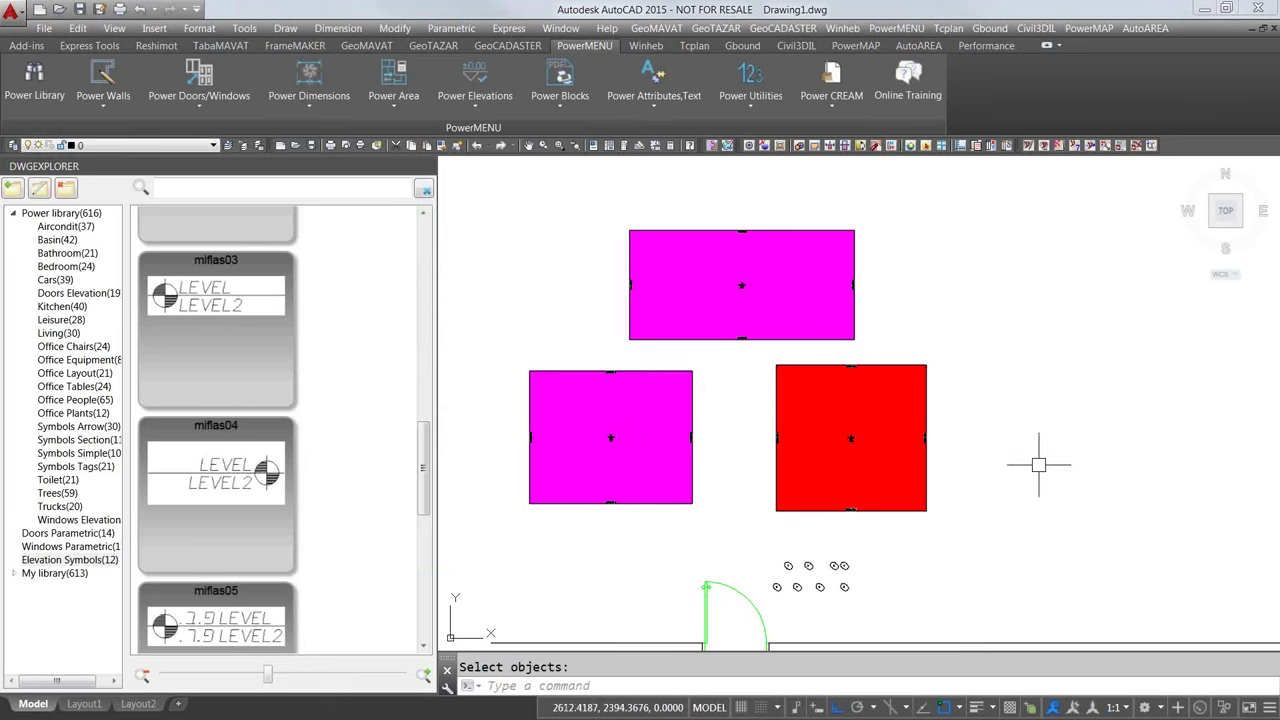
{"action": "scroll", "coordinate": [883, 444], "scroll_direction": "up", "scroll_amount": 2}
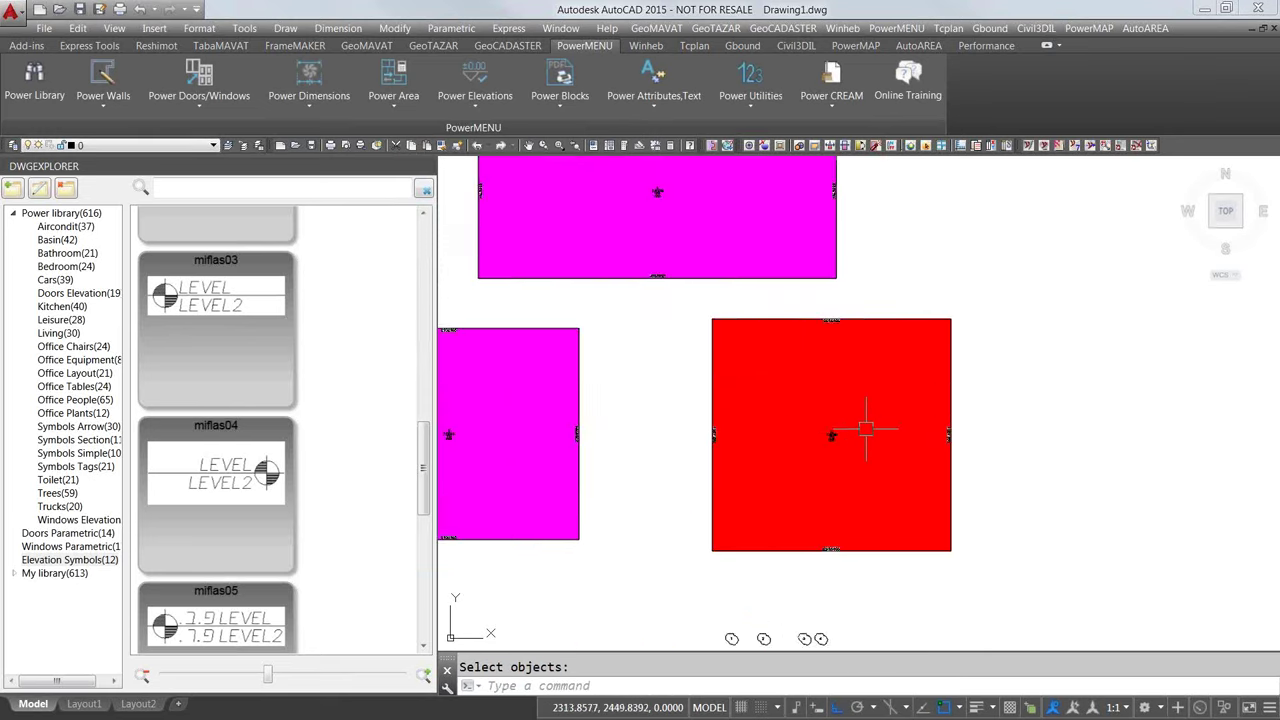
{"action": "scroll", "coordinate": [857, 437], "scroll_direction": "down", "scroll_amount": 2}
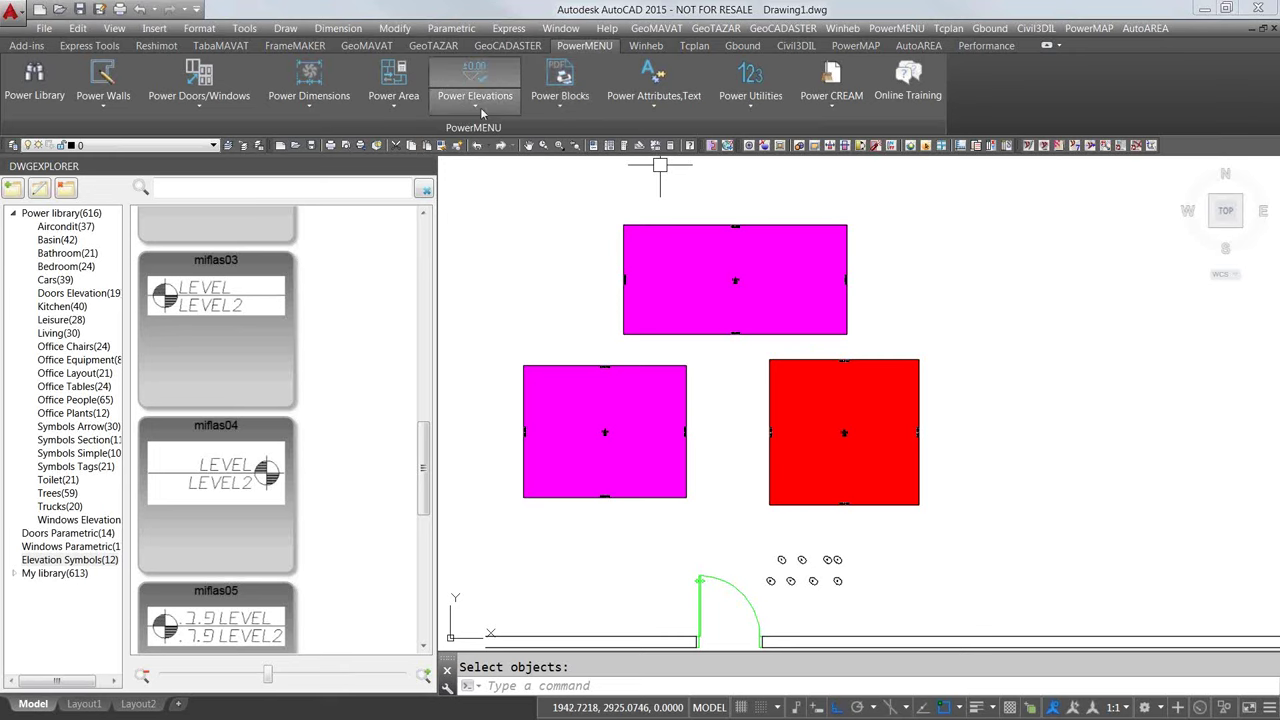
Step: Start Change areas type and add a new area type based on חנות, entering a first name as its AREA type
{"action": "left_click", "coordinate": [394, 97]}
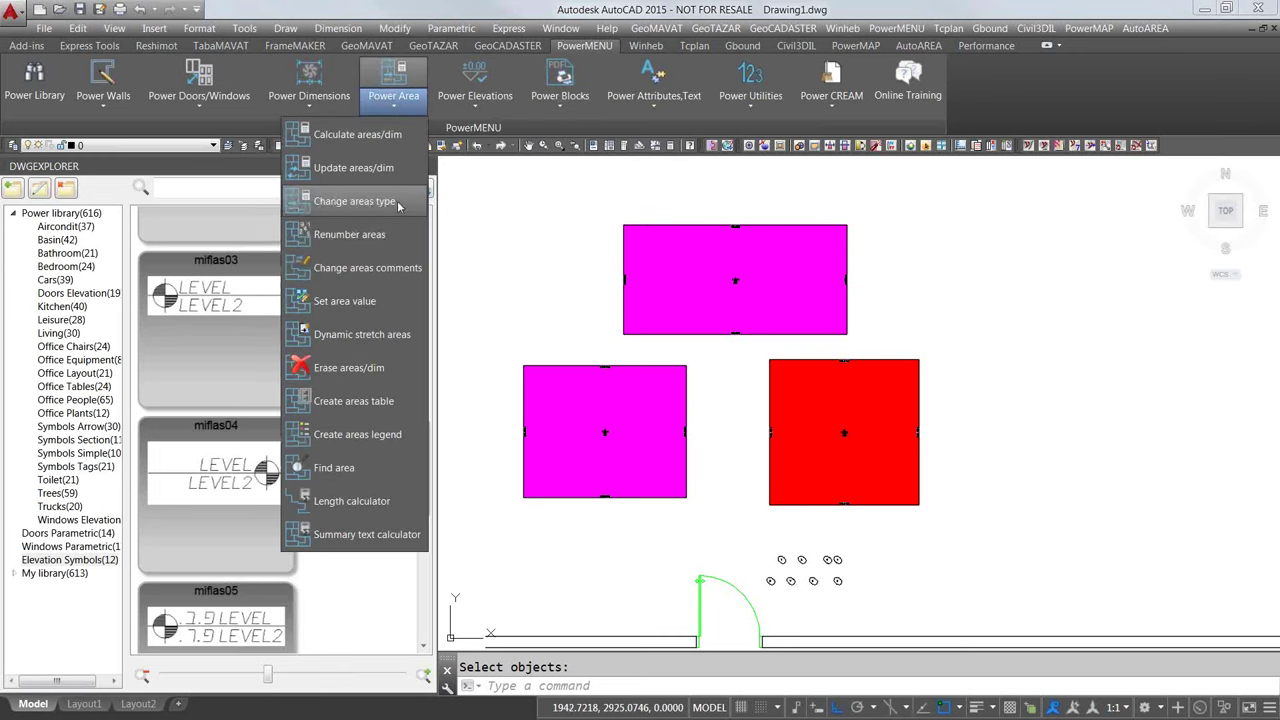
{"action": "left_click", "coordinate": [385, 201]}
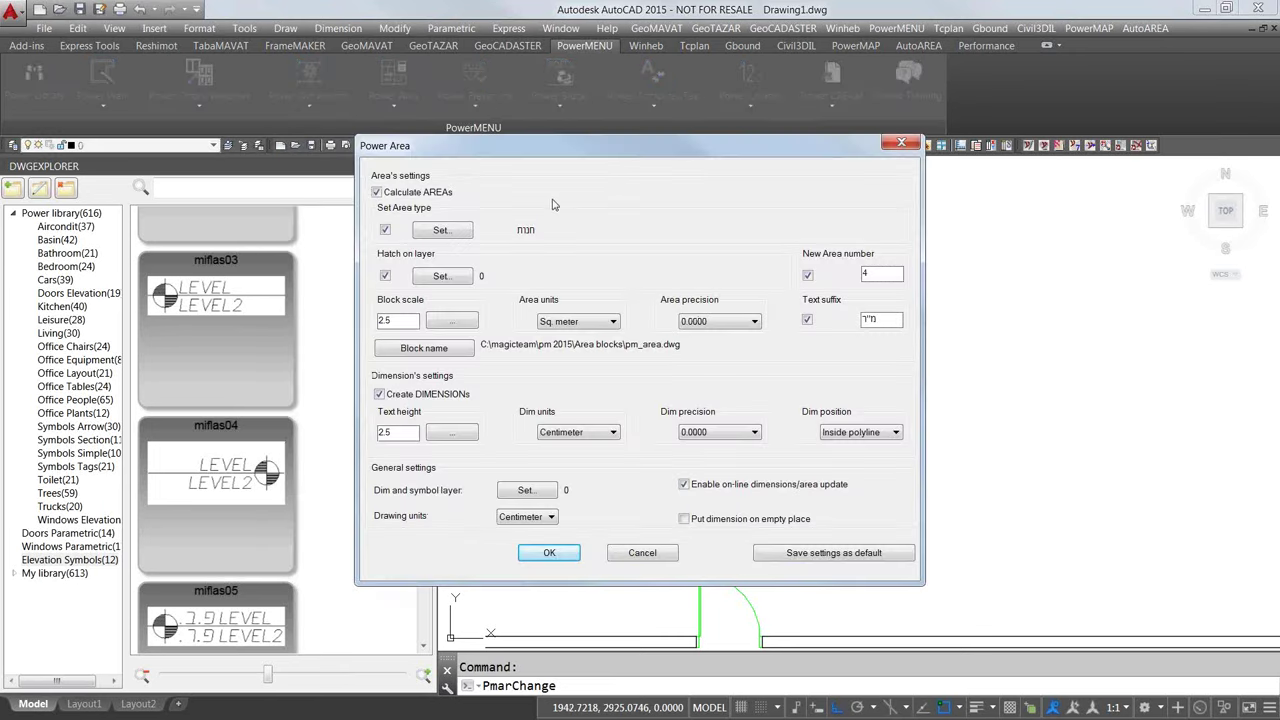
{"action": "left_click", "coordinate": [459, 231]}
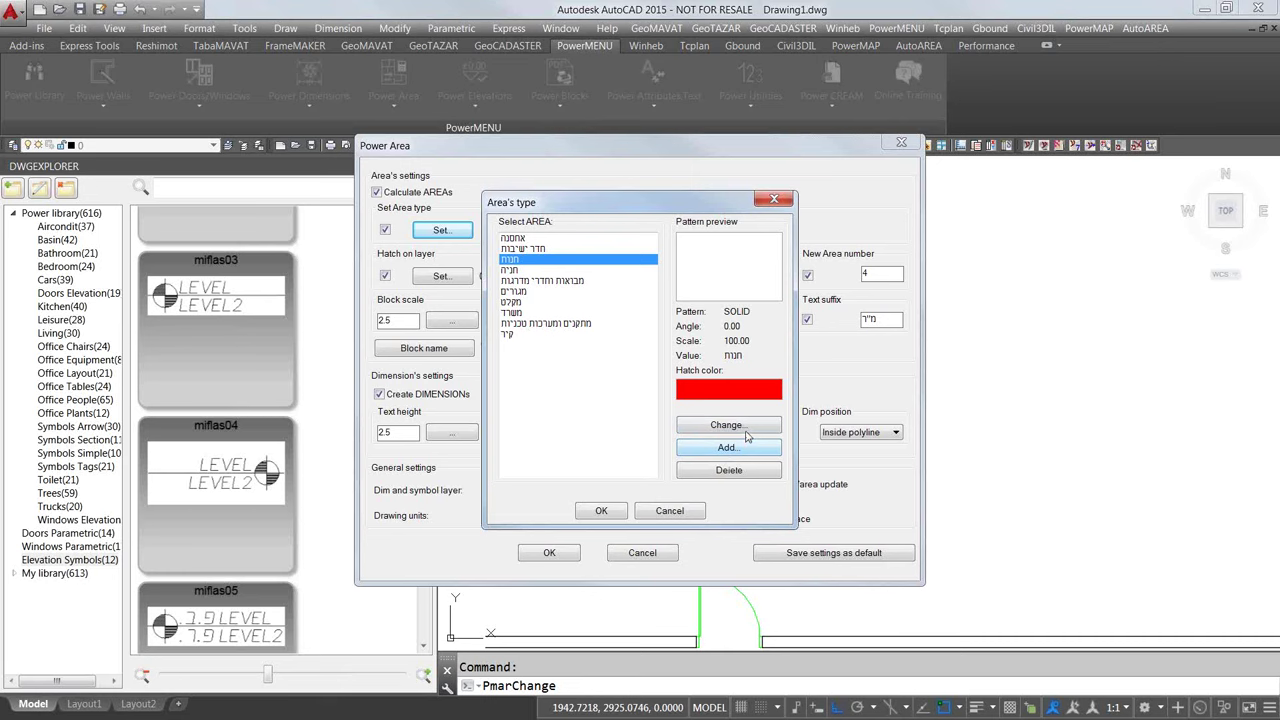
{"action": "left_click", "coordinate": [511, 270]}
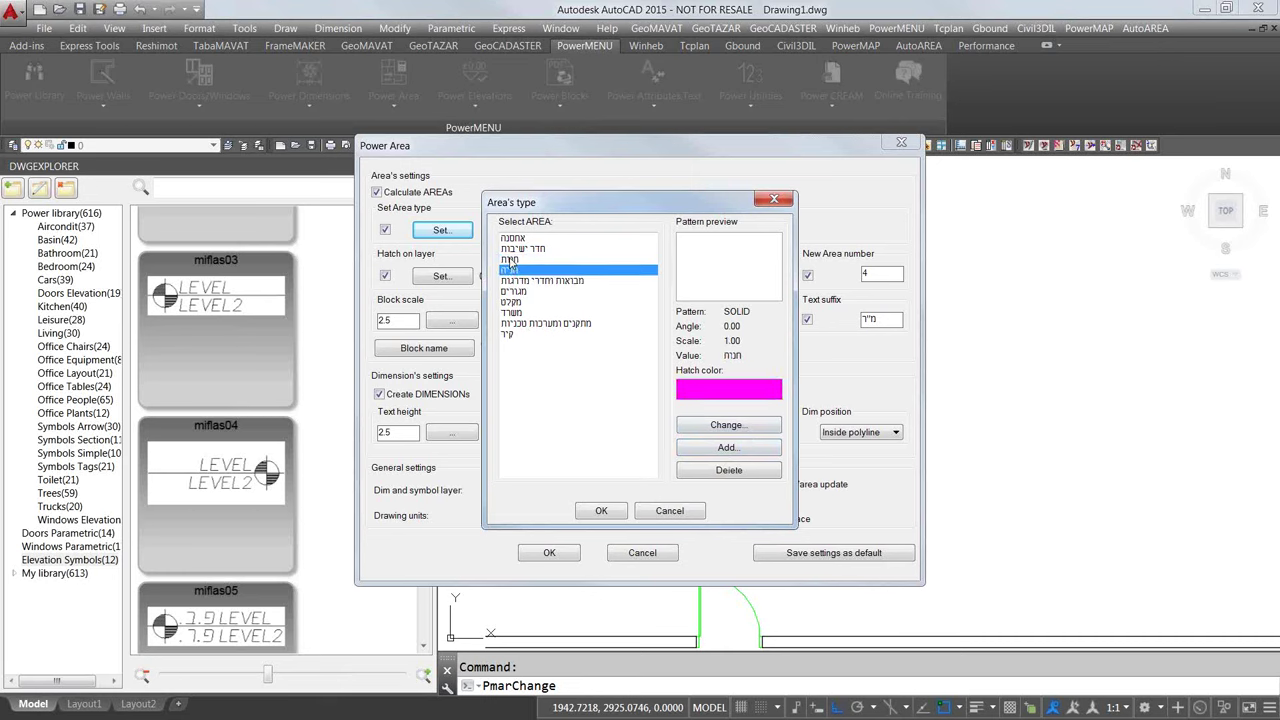
{"action": "left_click", "coordinate": [510, 259]}
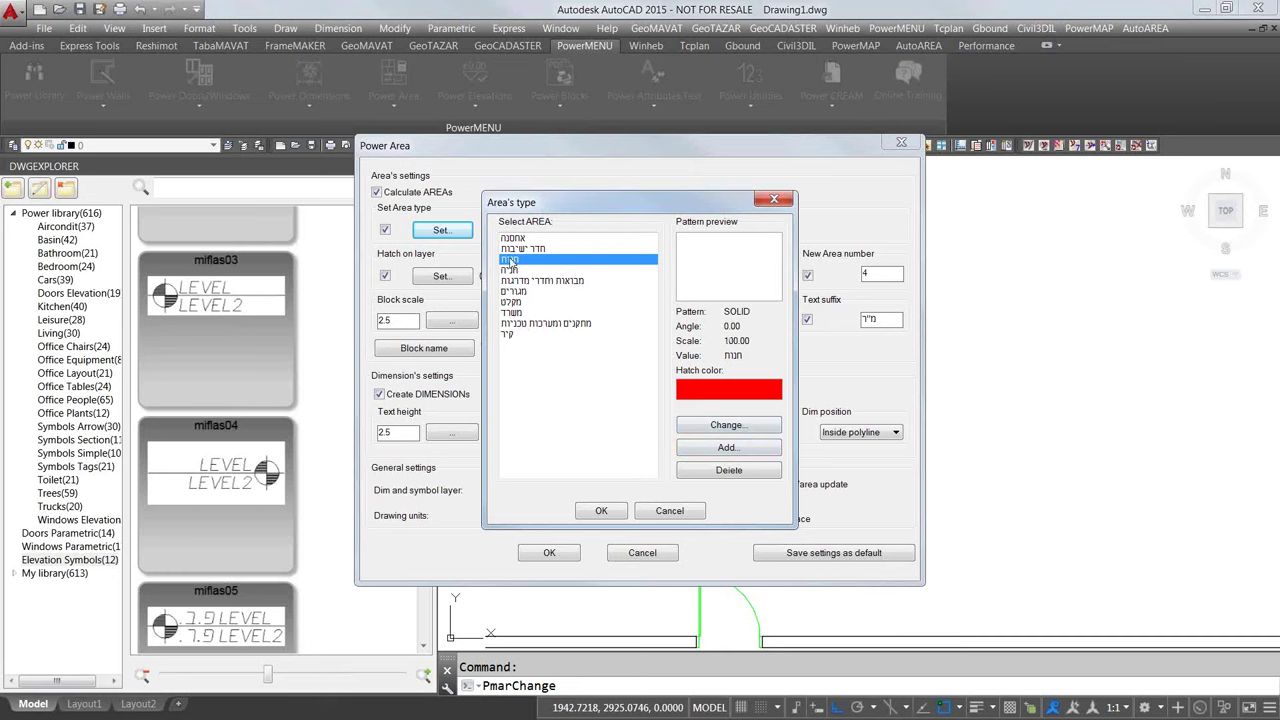
{"action": "left_click", "coordinate": [760, 452]}
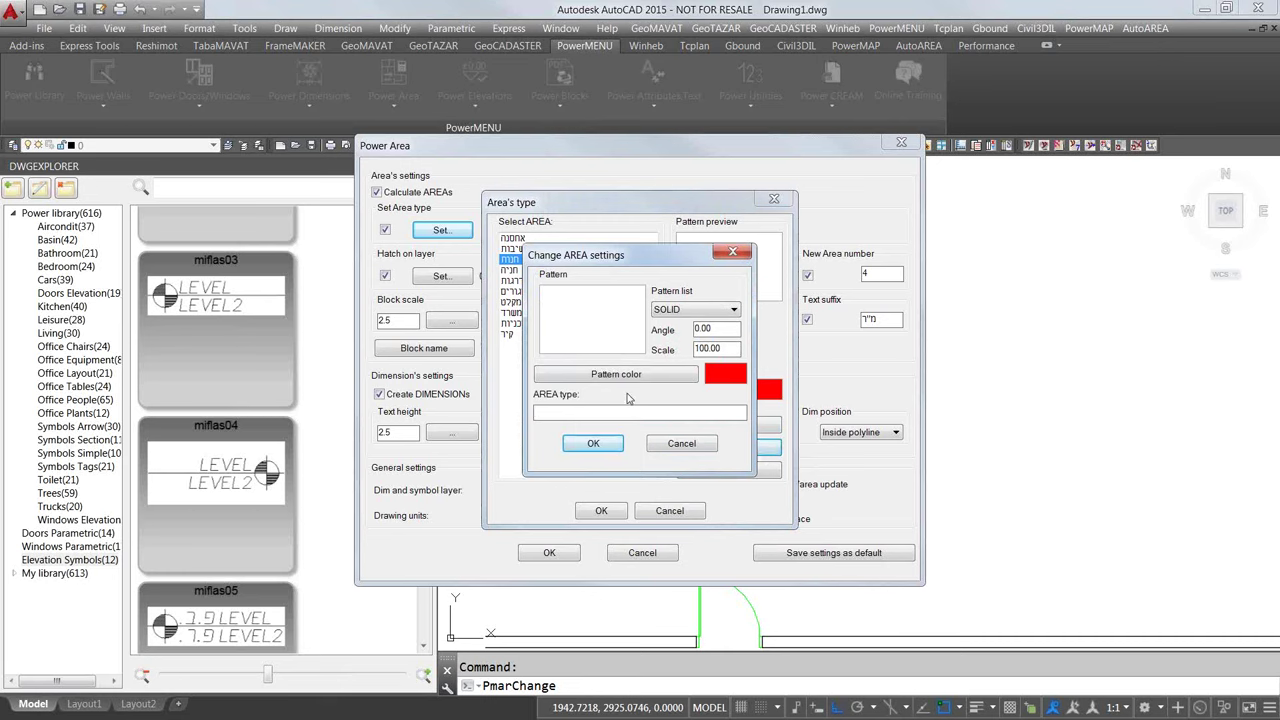
{"action": "type", "text": "shrv"}
Step: Set the new area type's hatch pattern to ANSI34
{"action": "left_click", "coordinate": [685, 311]}
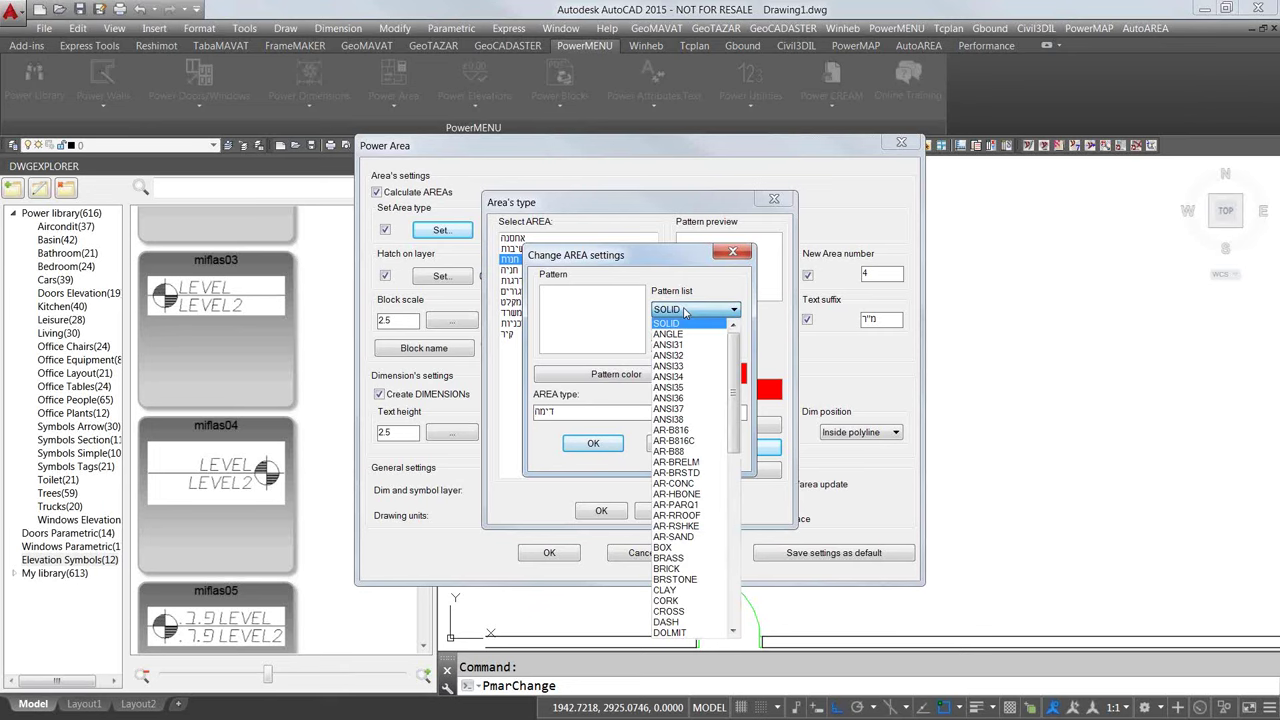
{"action": "left_click", "coordinate": [668, 334]}
{"action": "left_click", "coordinate": [695, 309]}
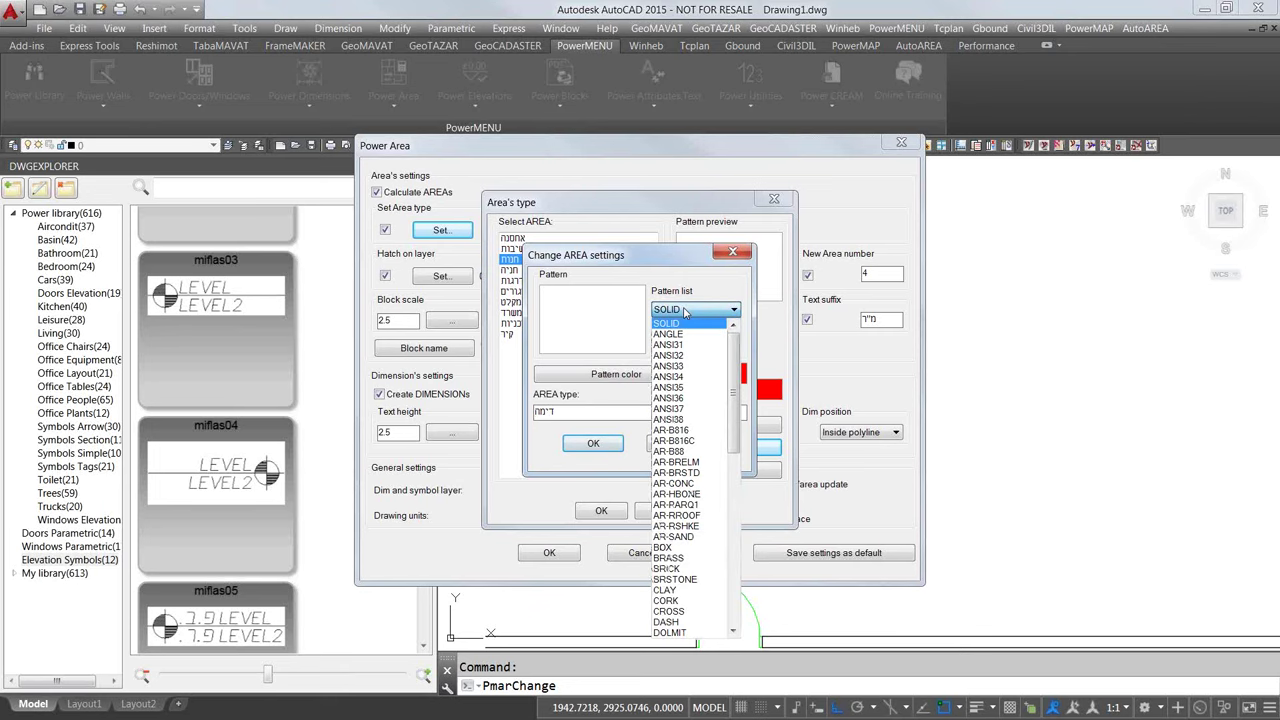
{"action": "left_click", "coordinate": [670, 344]}
{"action": "key", "text": "Down"}
{"action": "key", "text": "Down"}
{"action": "key", "text": "Down"}
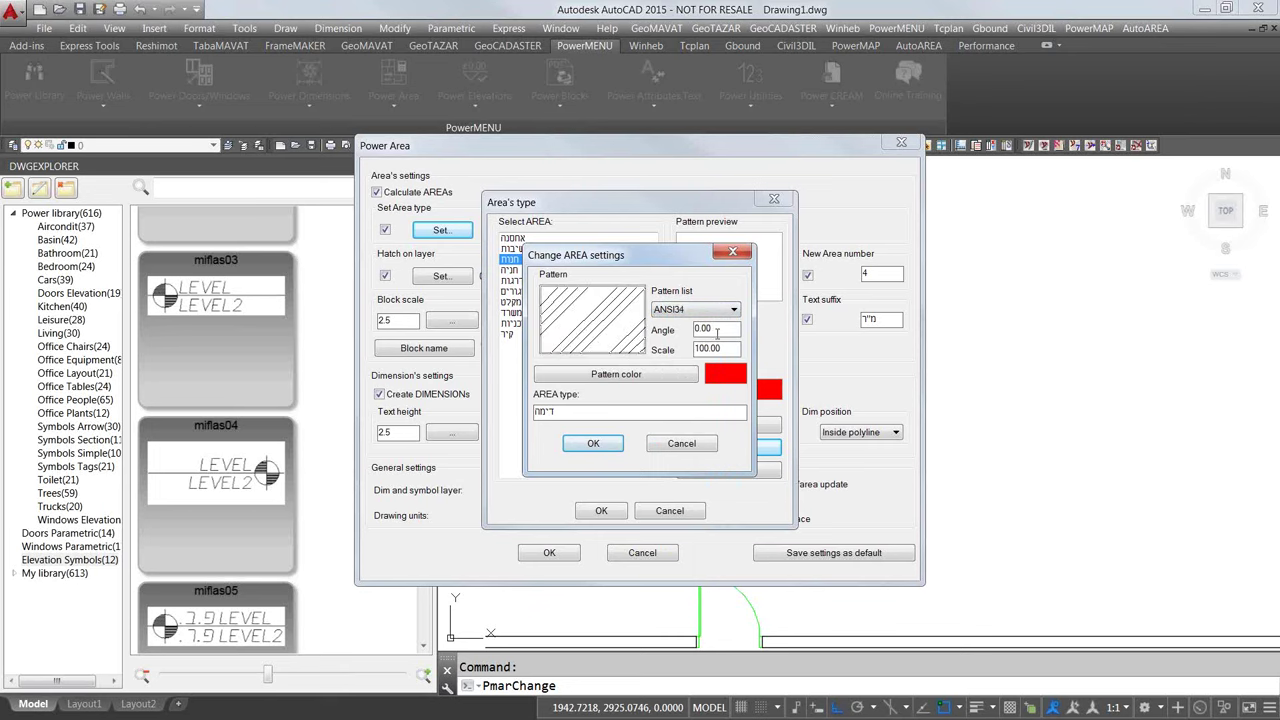
Step: Set the new area type's pattern color to green, save it and accept it as the area type to apply
{"action": "left_click", "coordinate": [684, 378]}
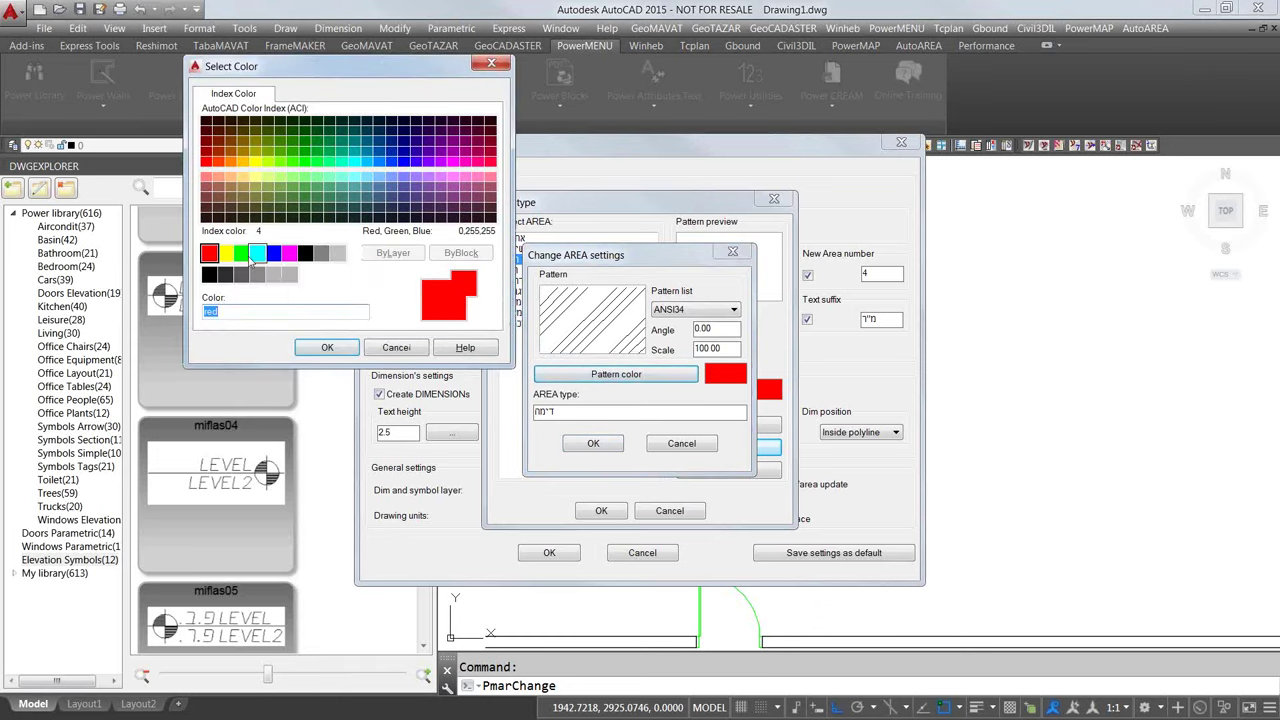
{"action": "left_click", "coordinate": [241, 254]}
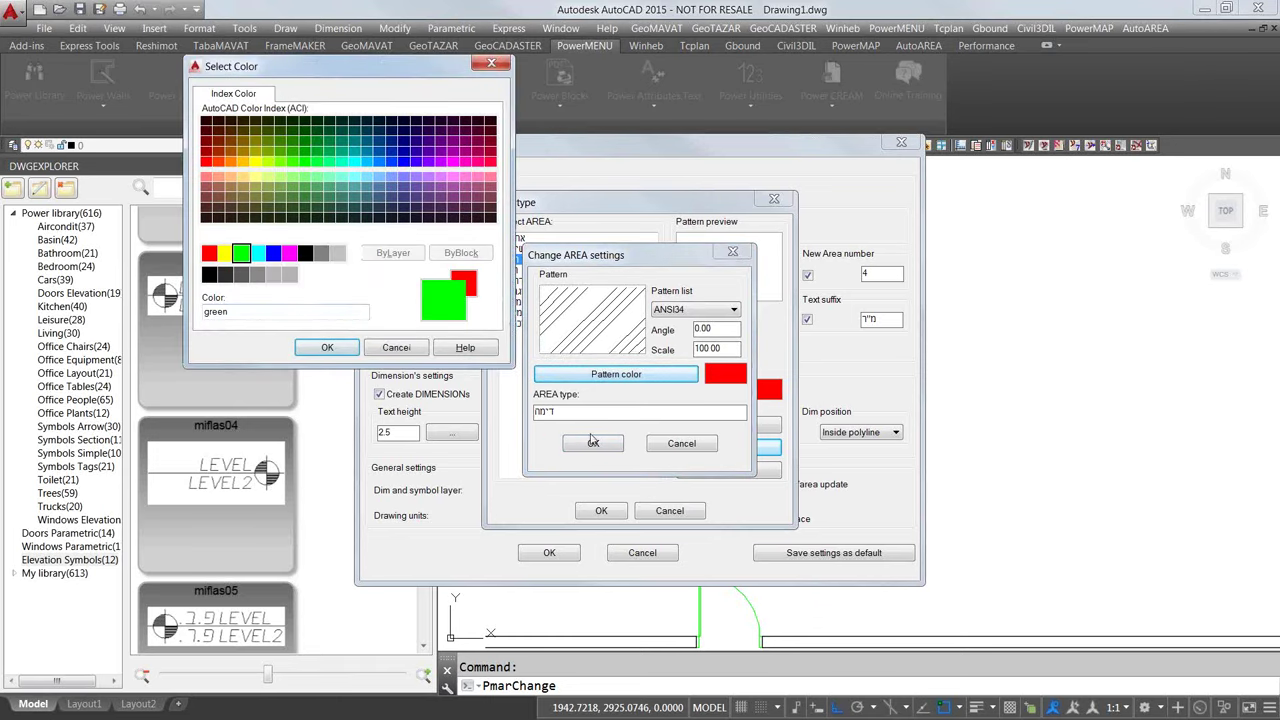
{"action": "left_click", "coordinate": [355, 348]}
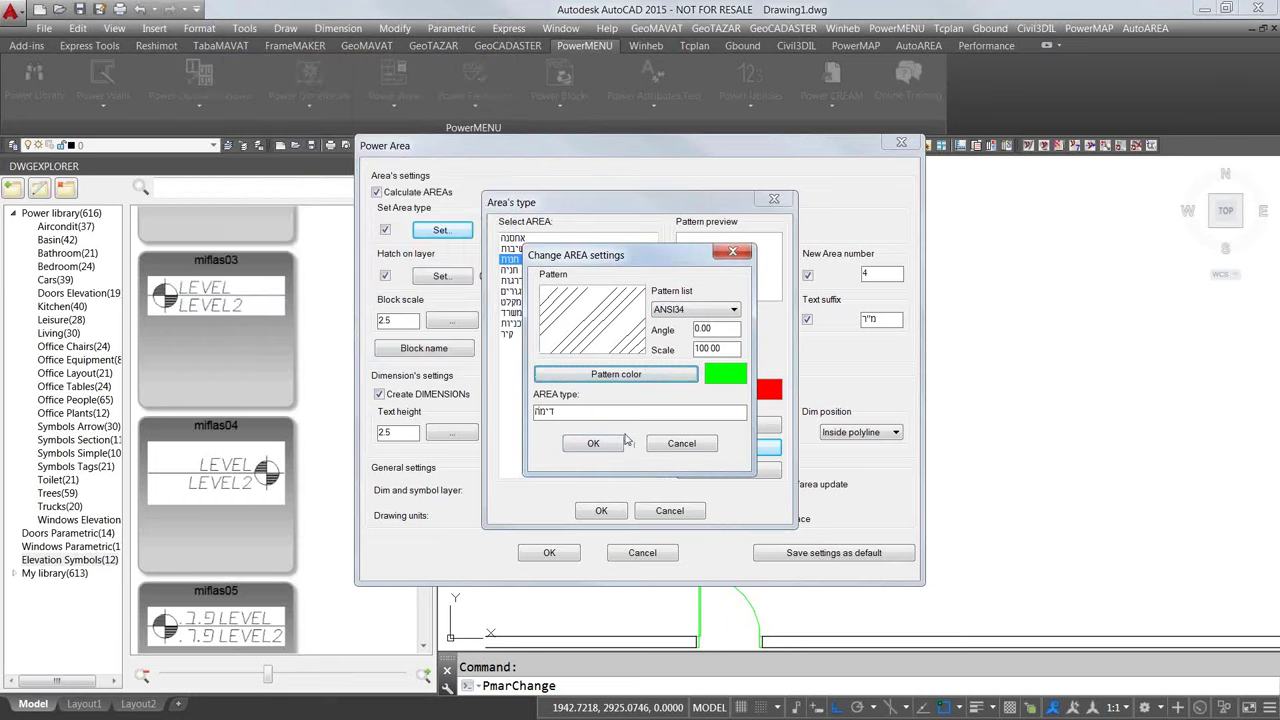
{"action": "left_click", "coordinate": [594, 443]}
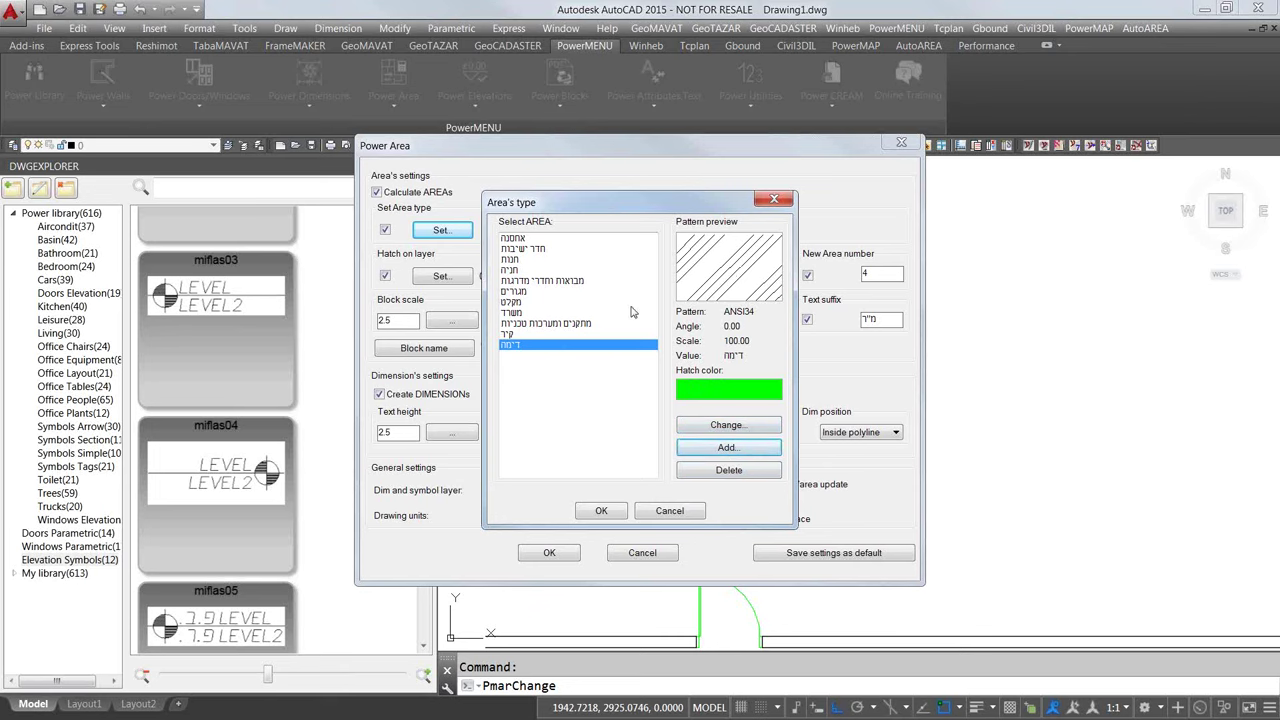
{"action": "left_click", "coordinate": [613, 508]}
{"action": "left_click", "coordinate": [575, 405]}
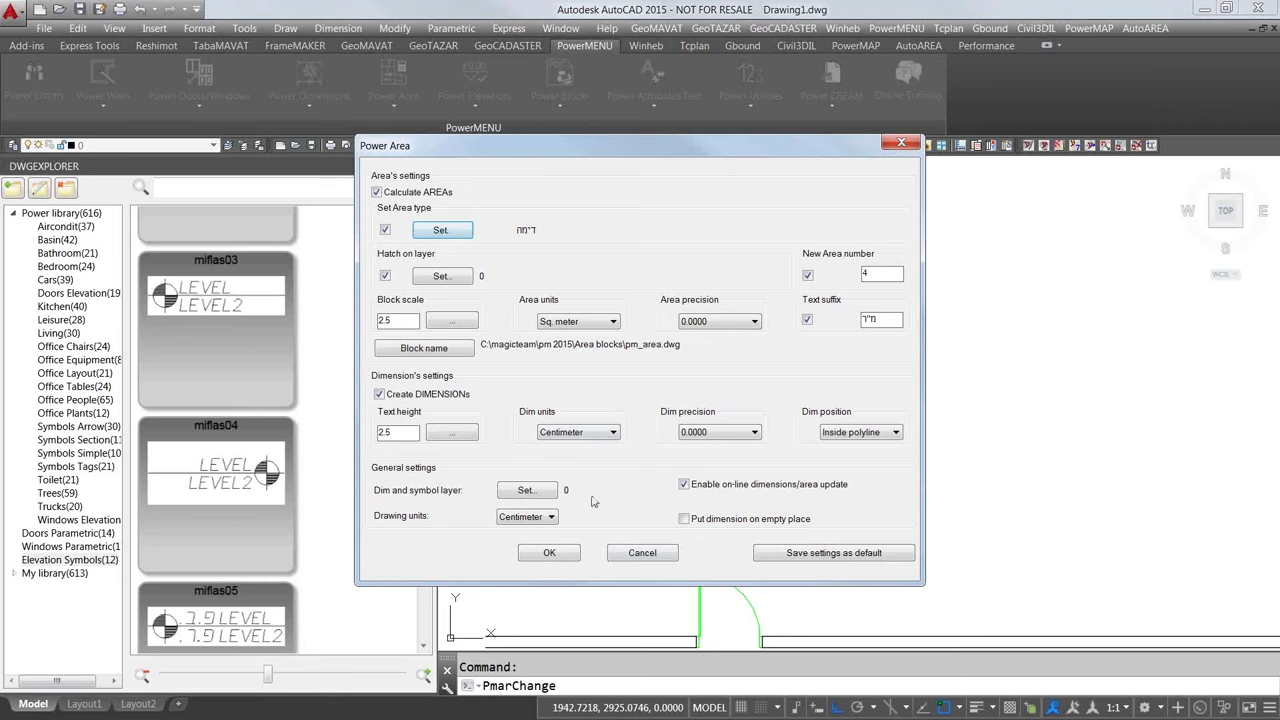
{"action": "left_click", "coordinate": [549, 553]}
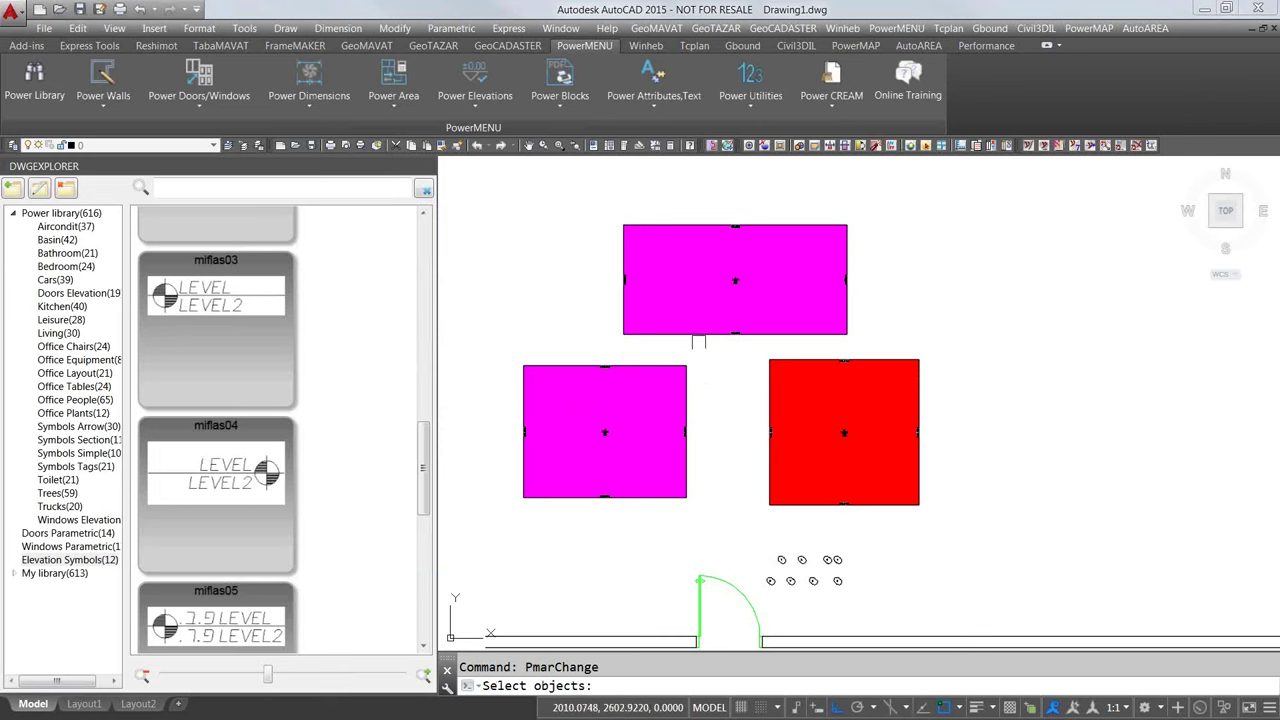
Step: Apply the new green area type to the upper rectangle and check its hatch and label
{"action": "left_click", "coordinate": [891, 214]}
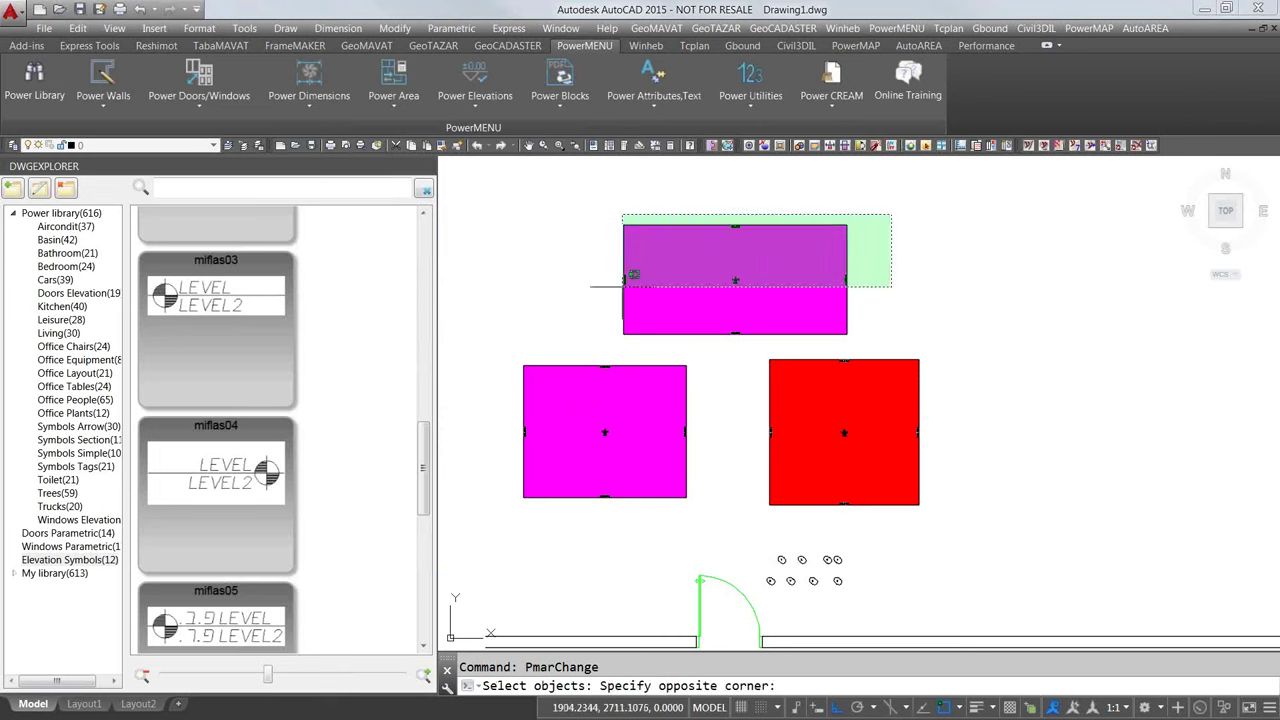
{"action": "left_click", "coordinate": [623, 287]}
{"action": "key", "text": "Return"}
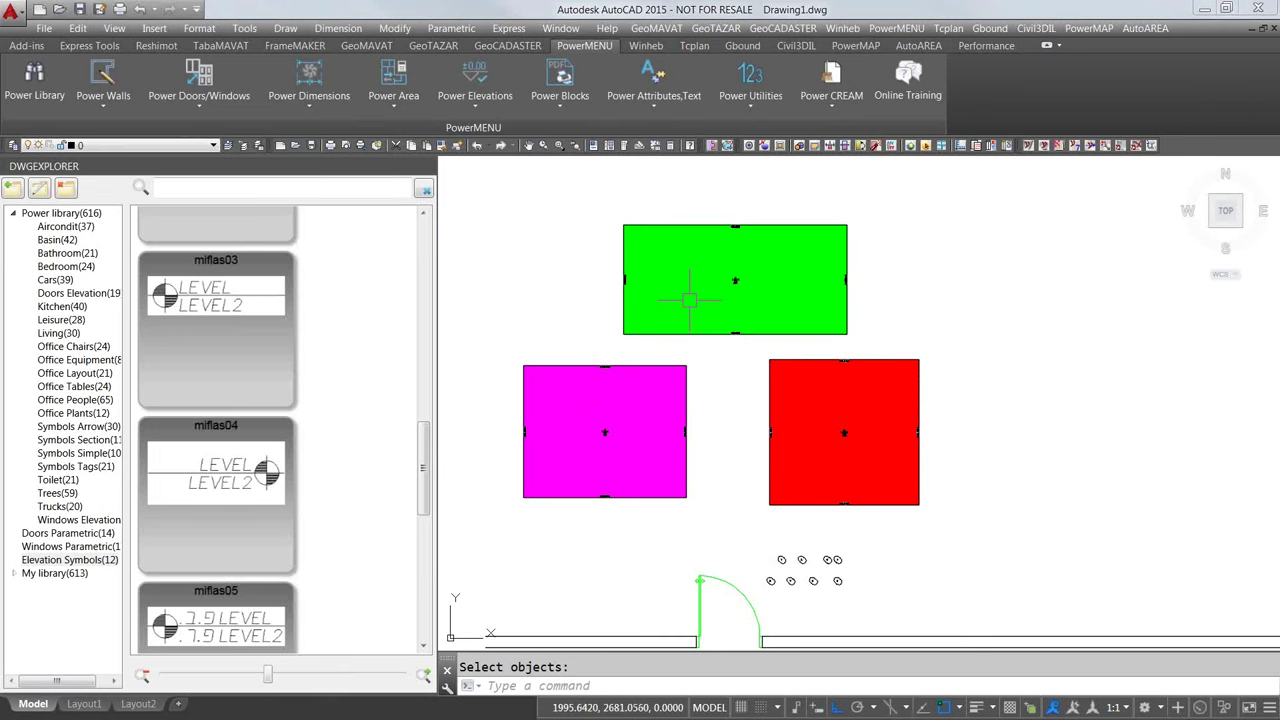
{"action": "scroll", "coordinate": [689, 300], "scroll_direction": "up", "scroll_amount": 4}
{"action": "scroll", "coordinate": [689, 300], "scroll_direction": "down", "scroll_amount": 1}
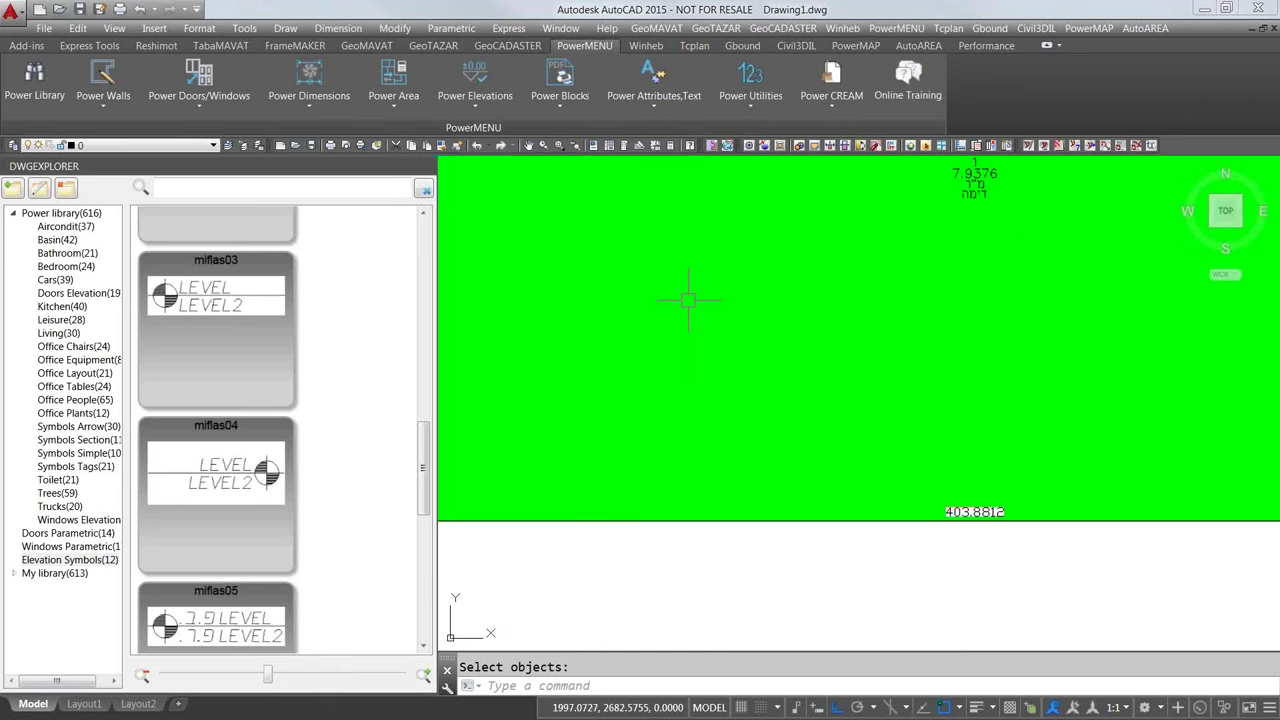
{"action": "scroll", "coordinate": [689, 300], "scroll_direction": "down", "scroll_amount": 5}
Step: Inspect the upper rectangle's green hatch up close and delete that hatch
{"action": "key", "text": "Escape"}
{"action": "scroll", "coordinate": [684, 296], "scroll_direction": "up", "scroll_amount": 3}
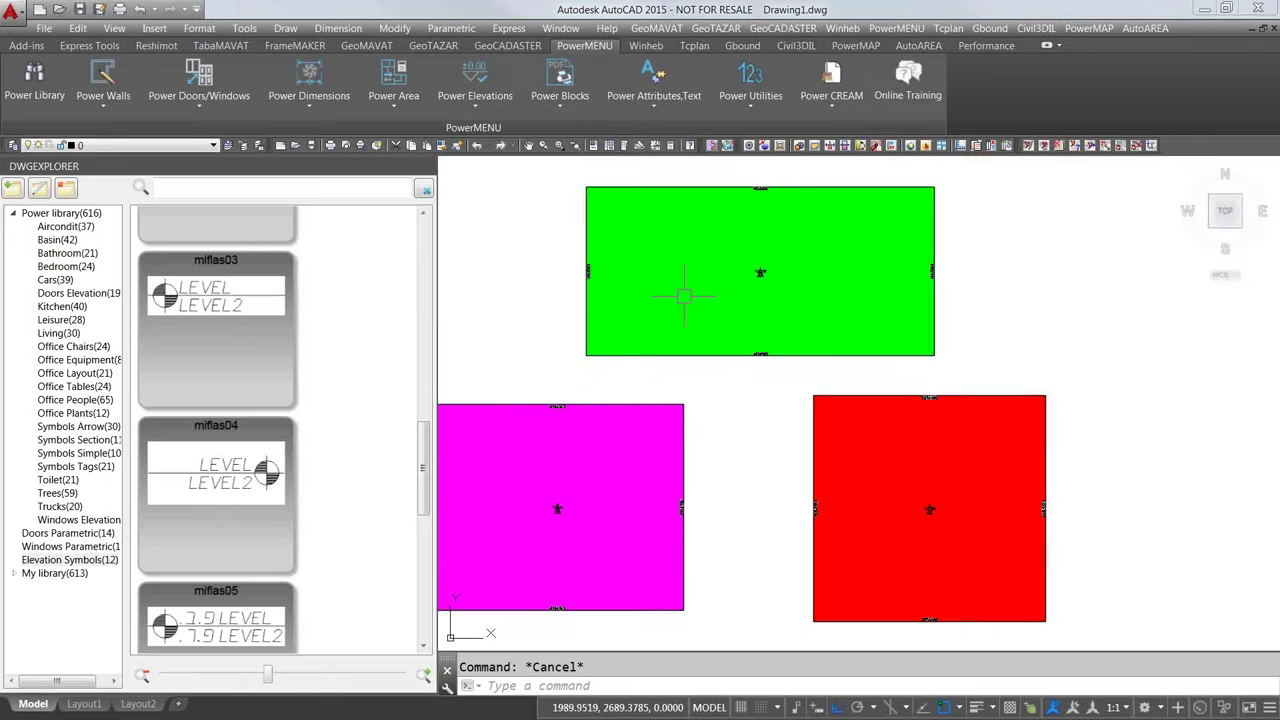
{"action": "scroll", "coordinate": [684, 296], "scroll_direction": "up", "scroll_amount": 3}
{"action": "scroll", "coordinate": [682, 290], "scroll_direction": "down", "scroll_amount": 1}
{"action": "scroll", "coordinate": [682, 290], "scroll_direction": "up", "scroll_amount": 2}
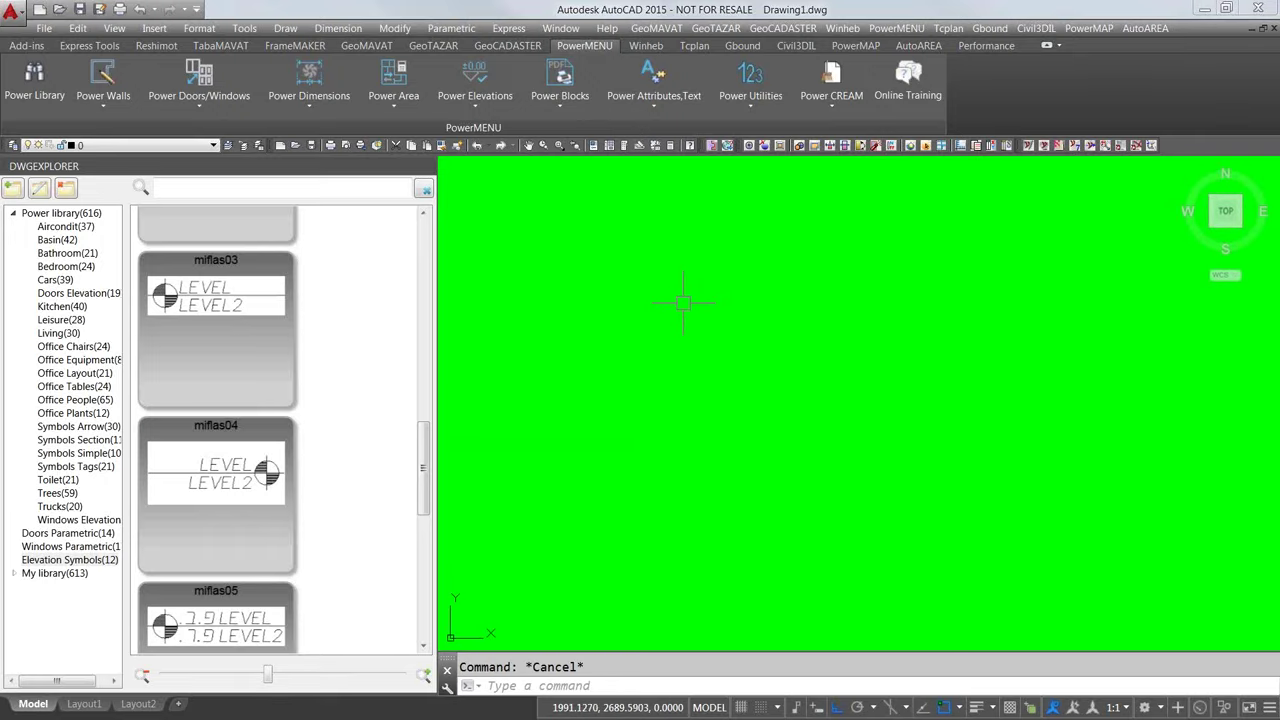
{"action": "scroll", "coordinate": [683, 302], "scroll_direction": "down", "scroll_amount": 4}
{"action": "left_click", "coordinate": [688, 305]}
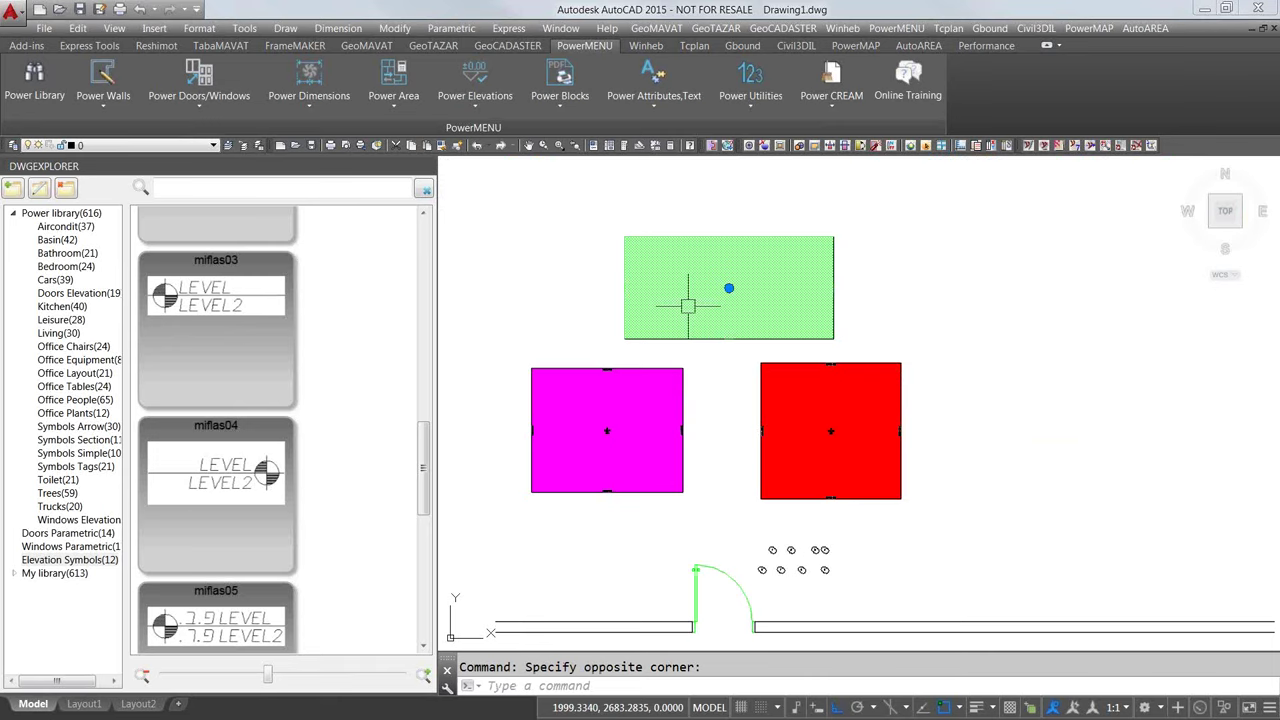
{"action": "key", "text": "Delete"}
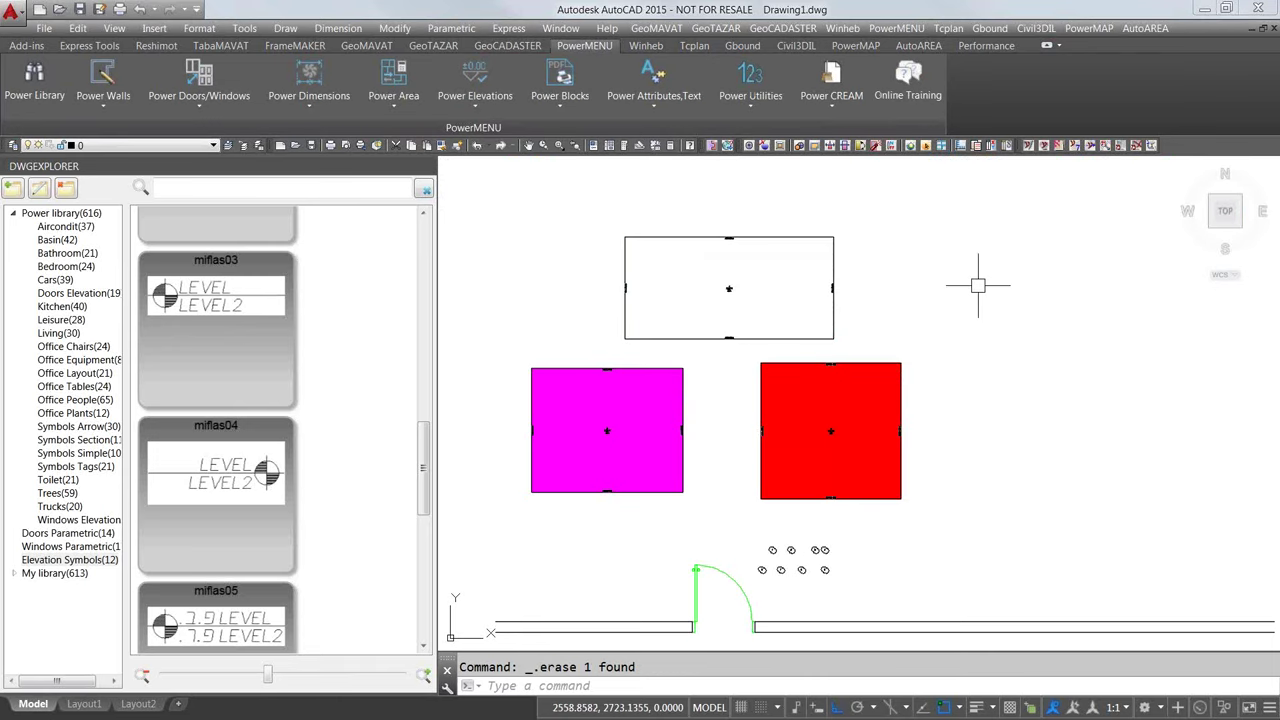
Step: Draw a small rectangle in the empty space to the right of the upper rectangle
{"action": "middle_click_drag", "start_coordinate": [978, 286], "coordinate": [897, 309]}
{"action": "type", "text": "rec"}
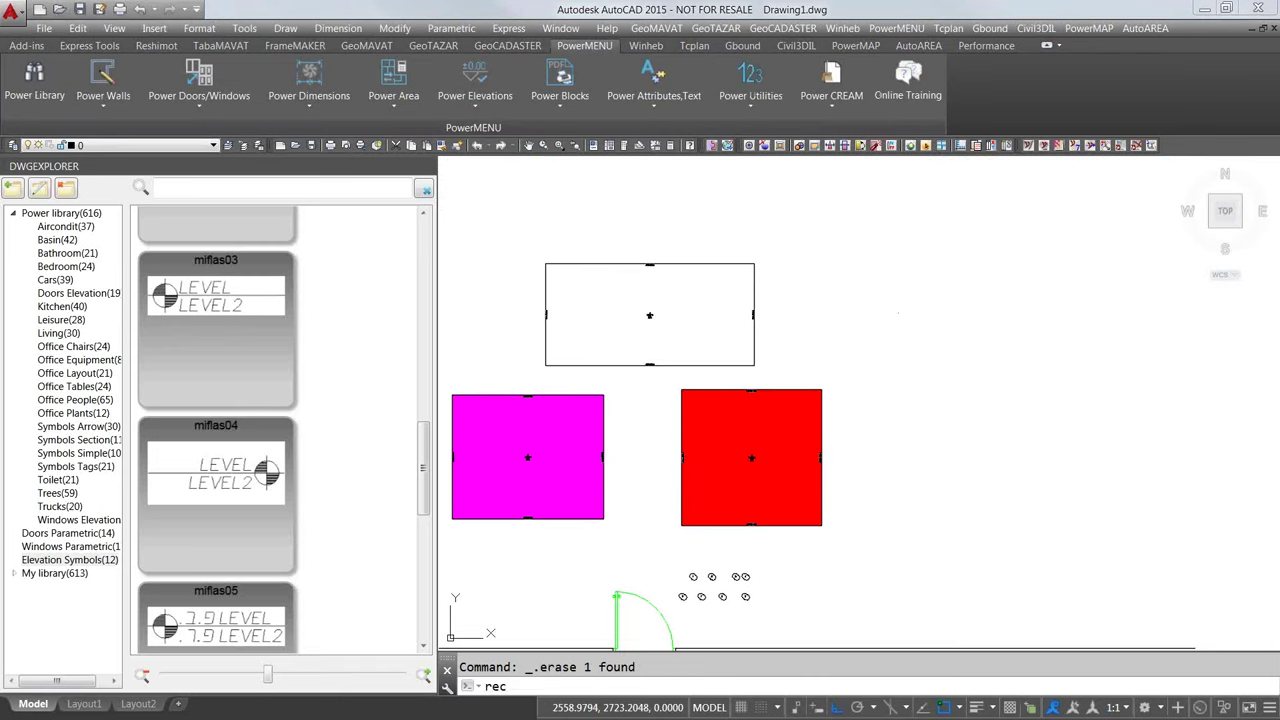
{"action": "key", "text": "Return"}
{"action": "left_click", "coordinate": [920, 276]}
{"action": "left_click", "coordinate": [1010, 357]}
{"action": "key", "text": "Escape"}
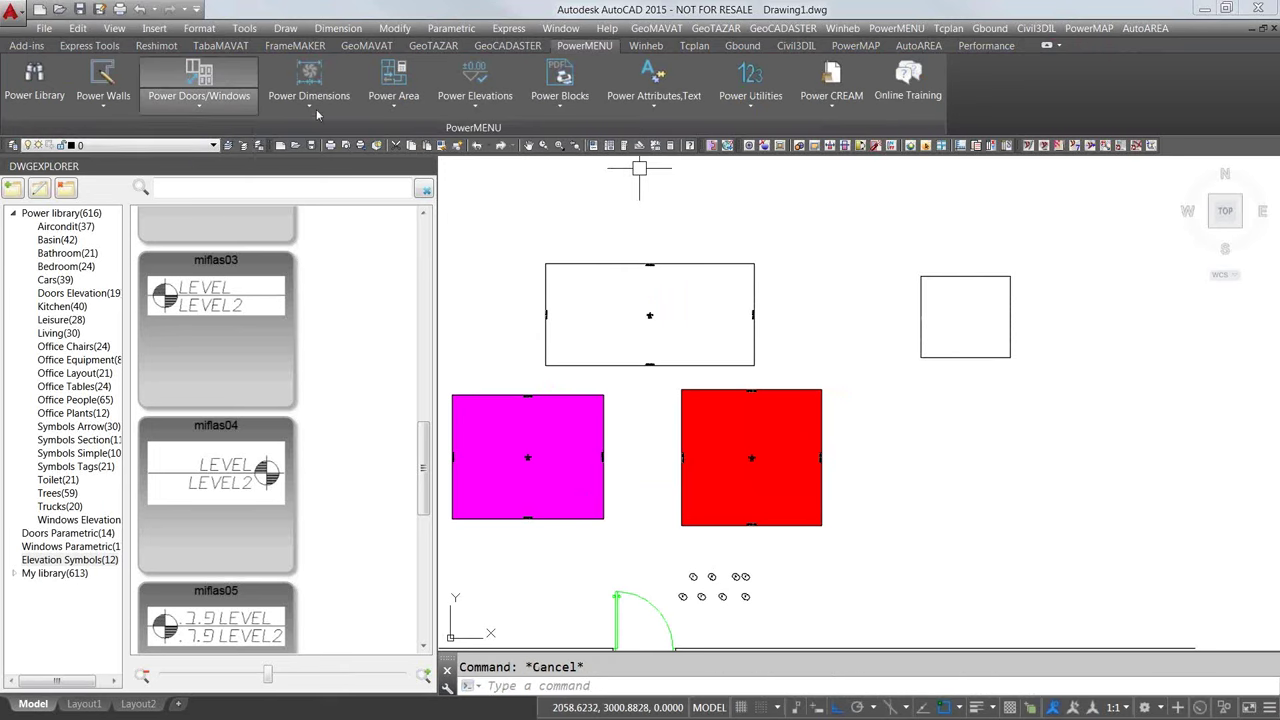
Step: Run Calculate areas/dim with the current settings on the new small rectangle
{"action": "left_click", "coordinate": [397, 112]}
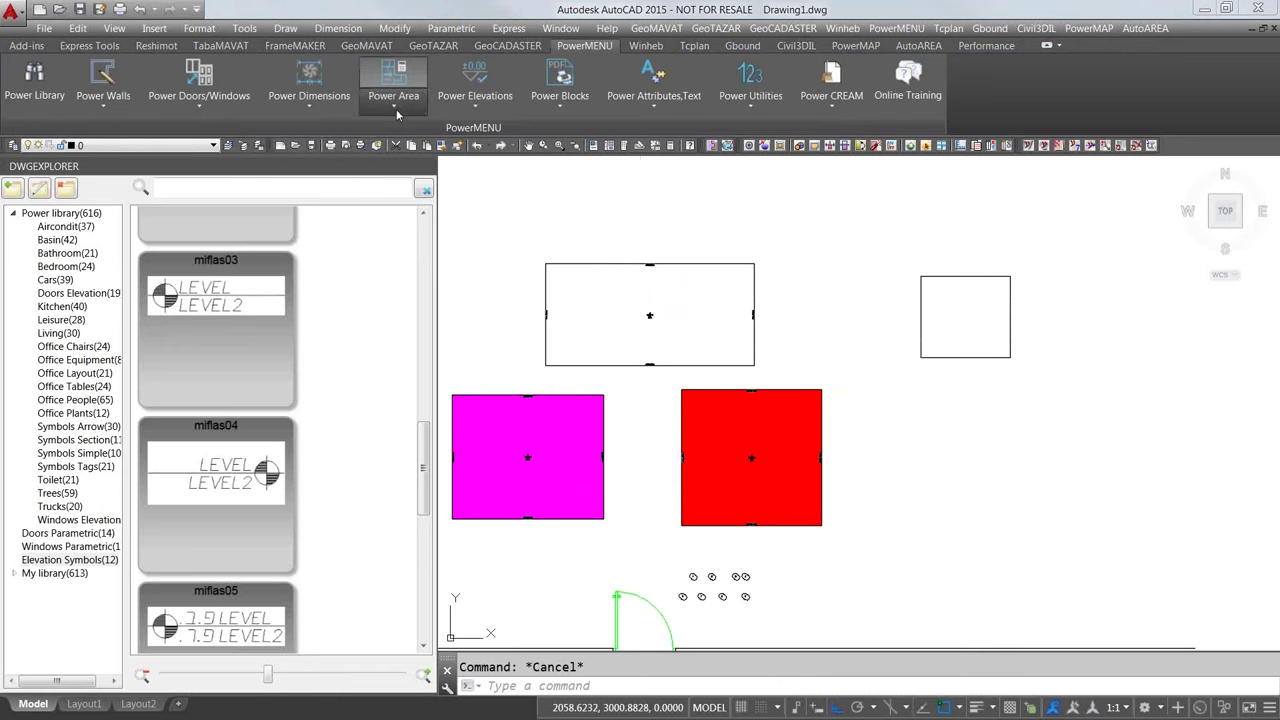
{"action": "left_click", "coordinate": [388, 148]}
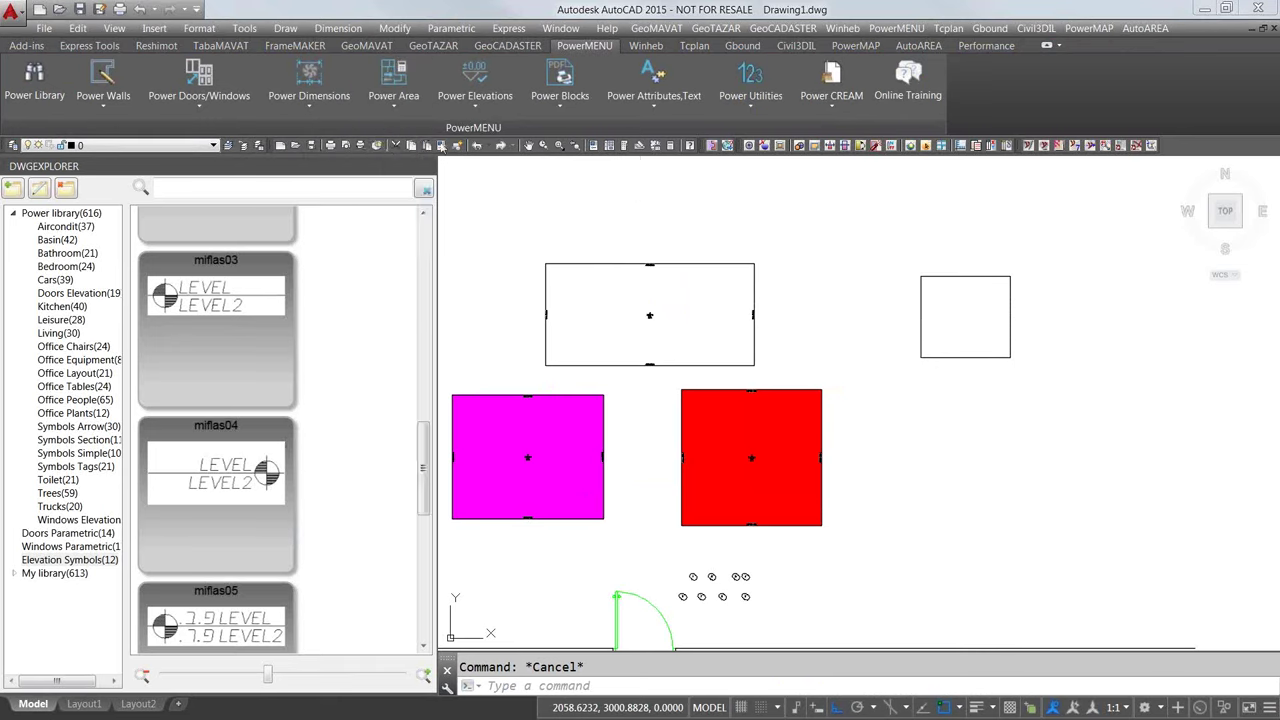
{"action": "left_click", "coordinate": [555, 557]}
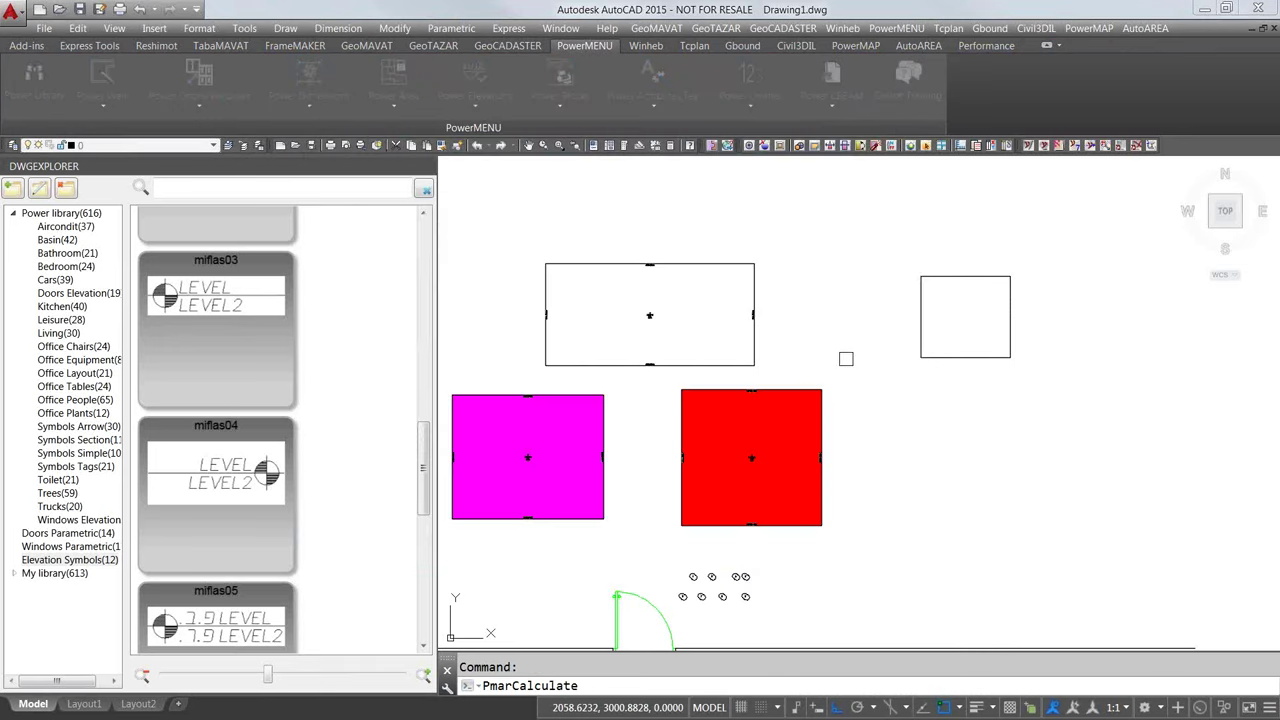
{"action": "left_click", "coordinate": [922, 278]}
{"action": "key", "text": "Return"}
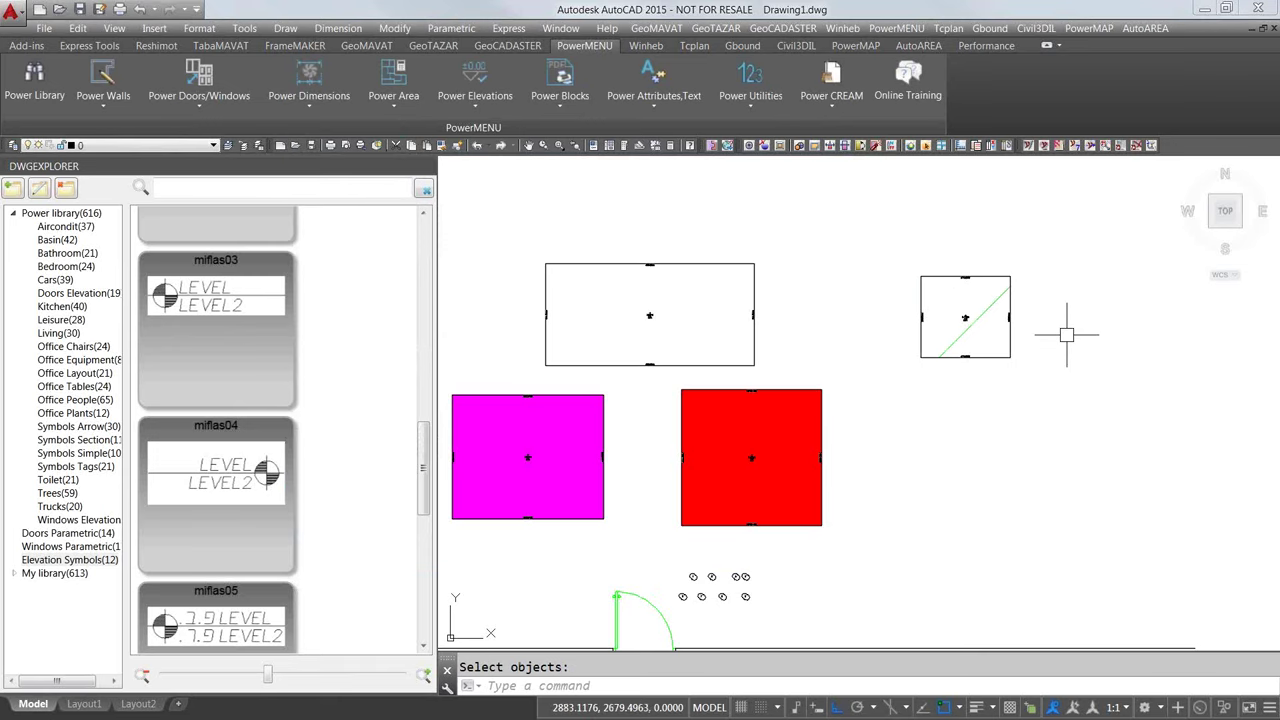
{"action": "key", "text": "Escape"}
Step: Restart Calculate areas/dim and set the green ANSI34 area type's hatch scale to 10
{"action": "key", "text": "Return"}
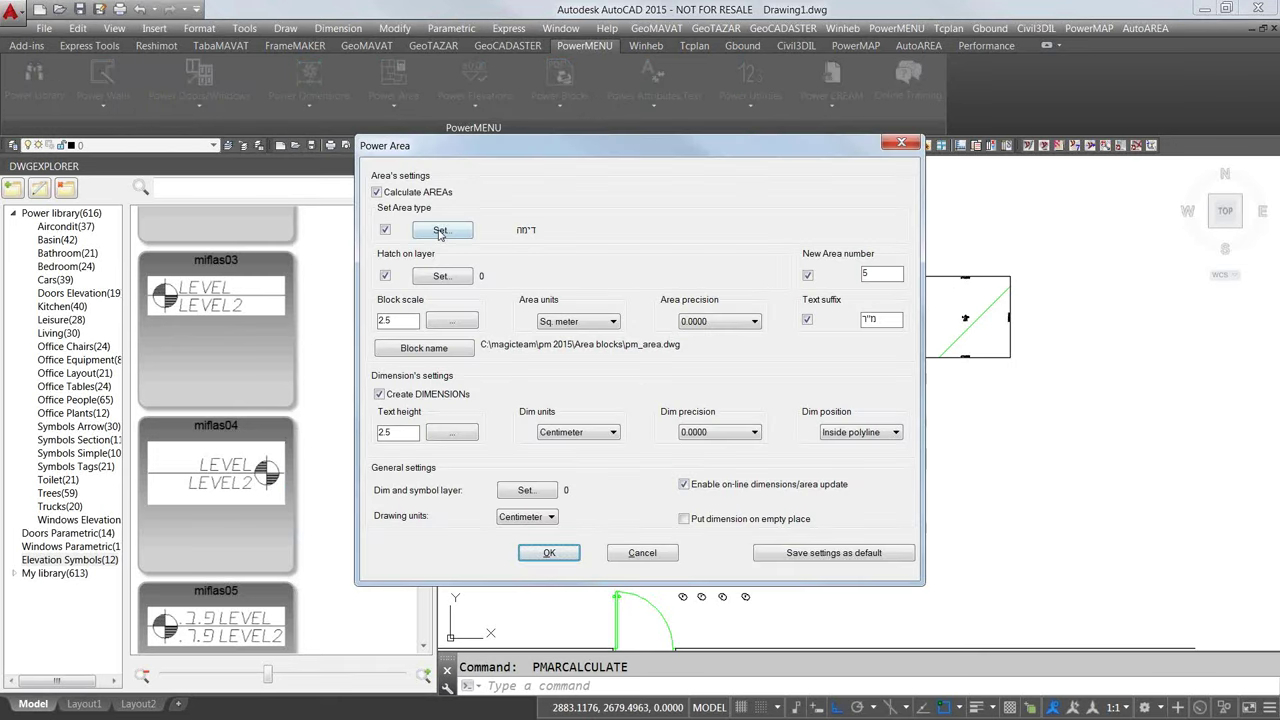
{"action": "left_click", "coordinate": [440, 231]}
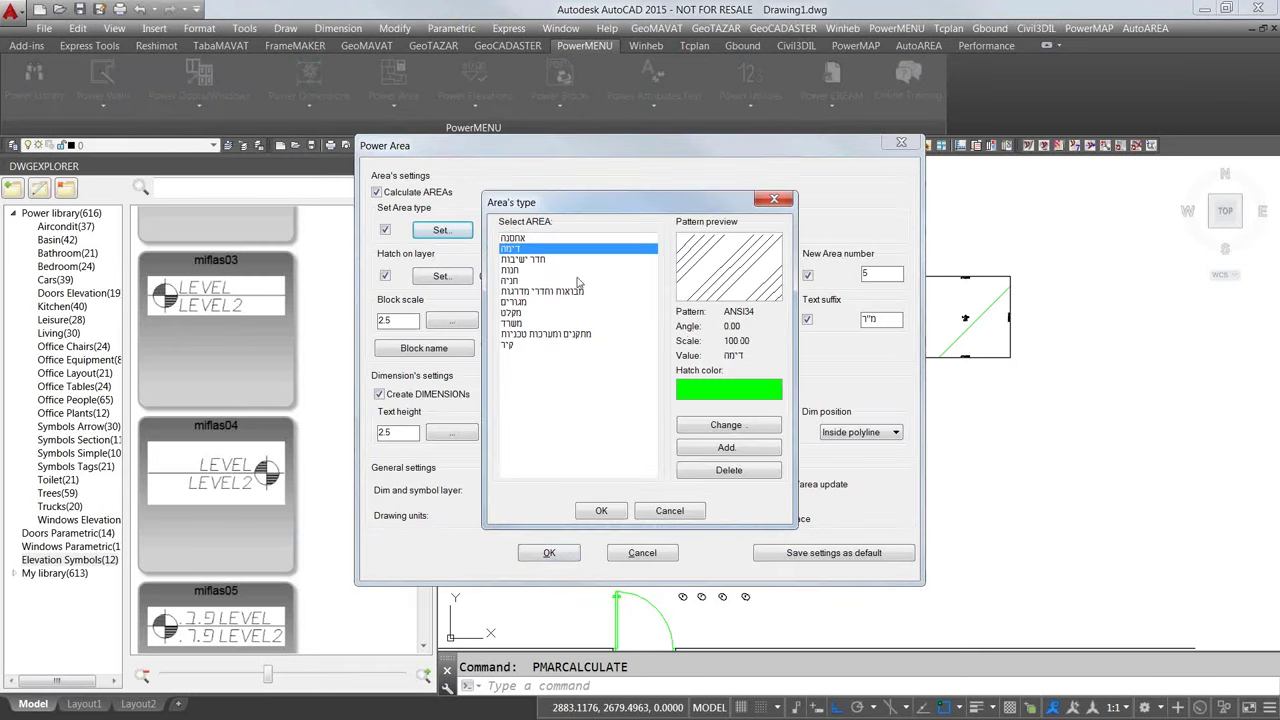
{"action": "left_click", "coordinate": [727, 426]}
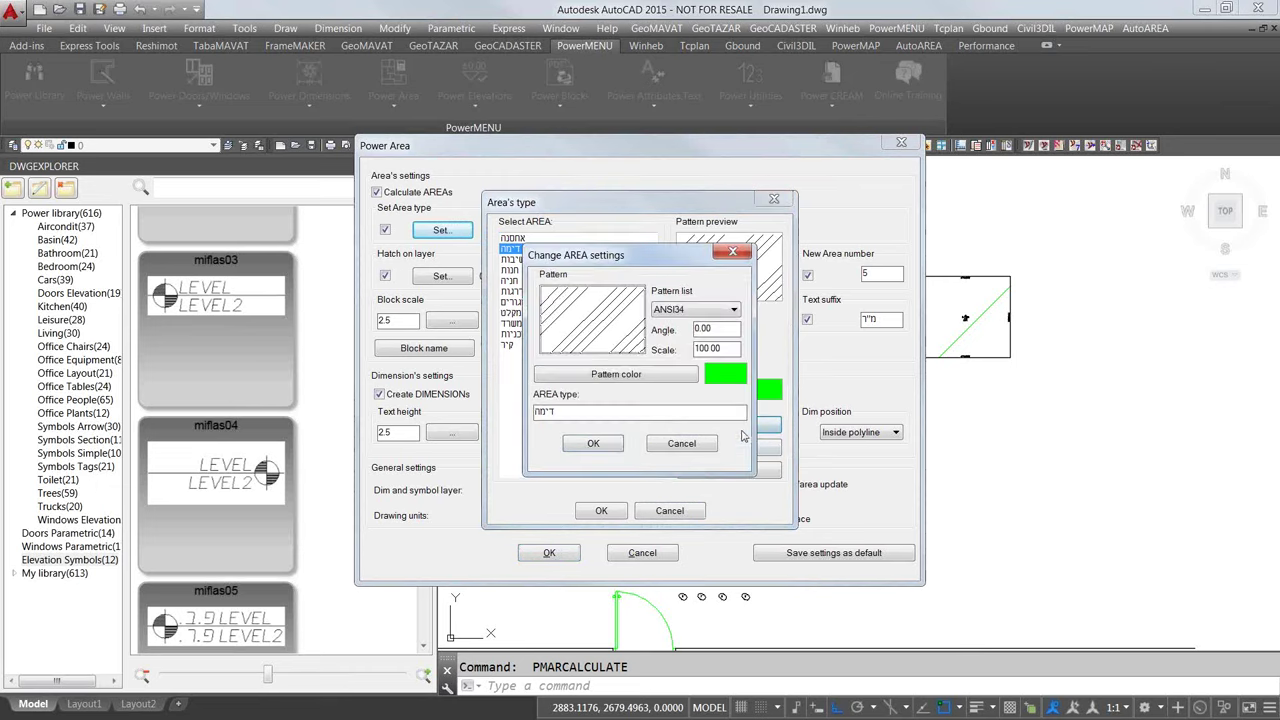
{"action": "left_click", "coordinate": [701, 348]}
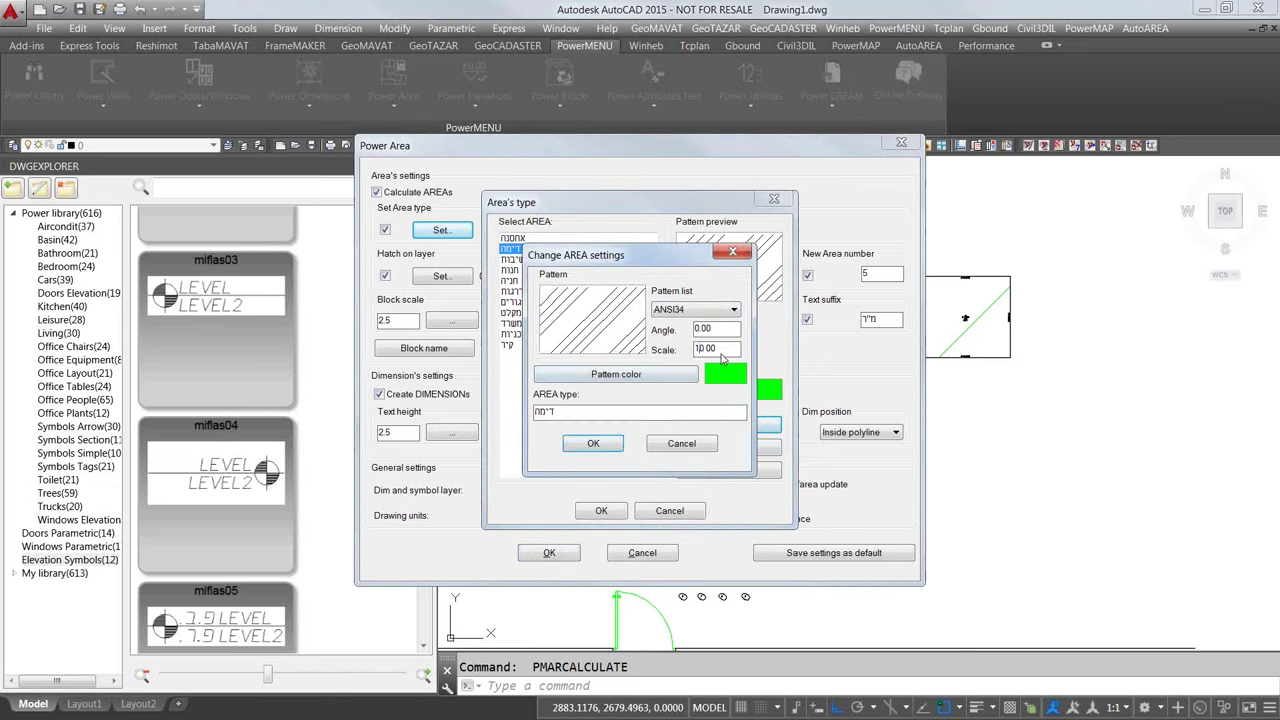
{"action": "left_click", "coordinate": [612, 444]}
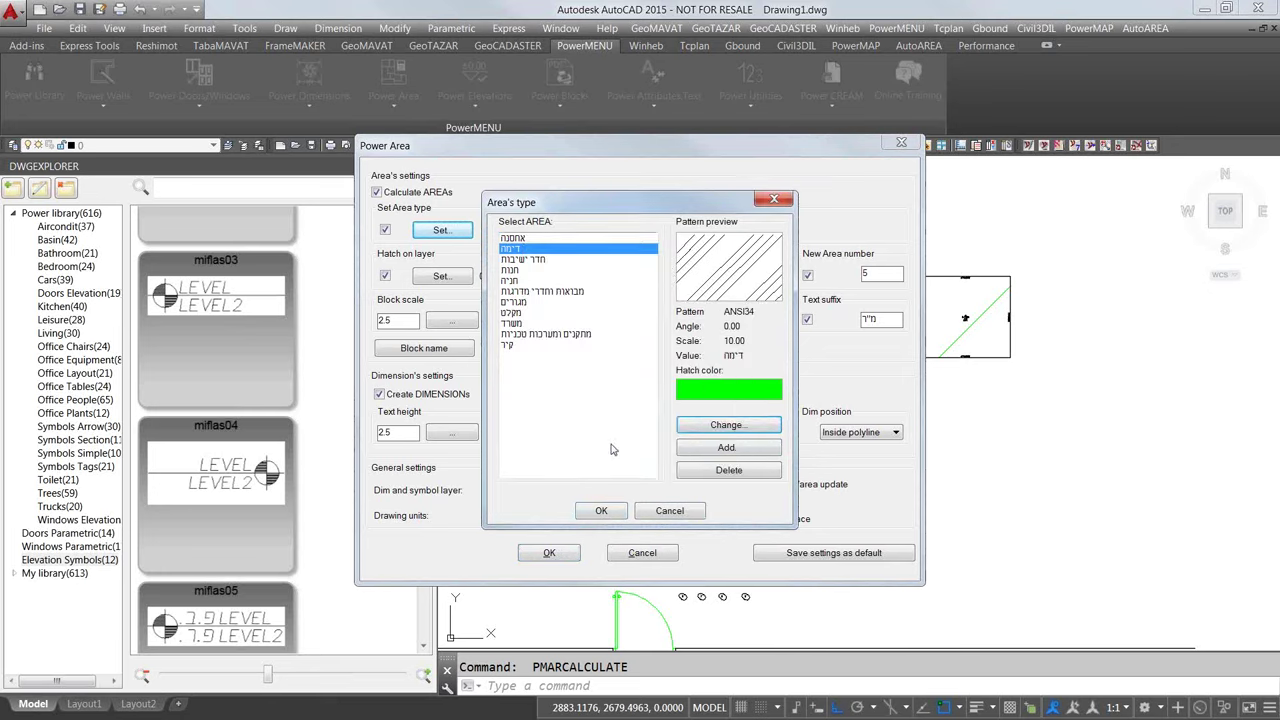
Step: Recalculate the area and dimensions of the small rectangle using the green ANSI34 area type at hatch scale 10
{"action": "left_click", "coordinate": [601, 512]}
{"action": "left_click", "coordinate": [566, 397]}
{"action": "left_click", "coordinate": [565, 554]}
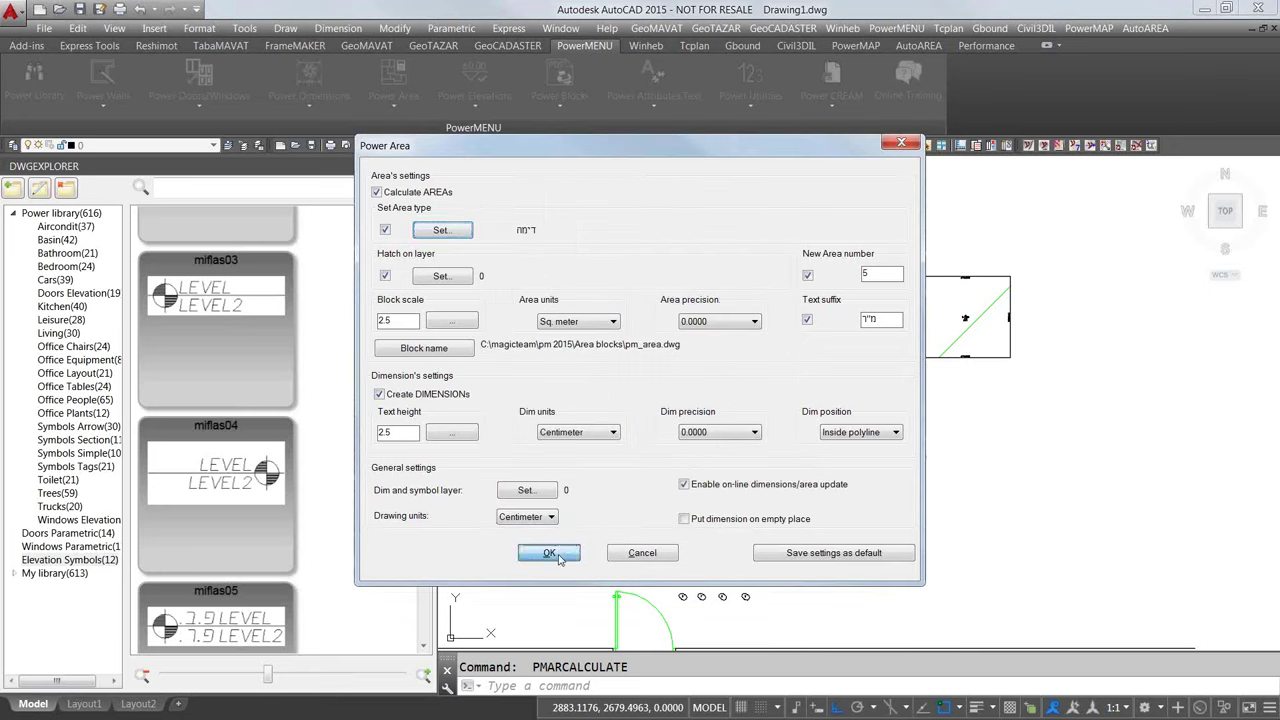
{"action": "left_click", "coordinate": [982, 360]}
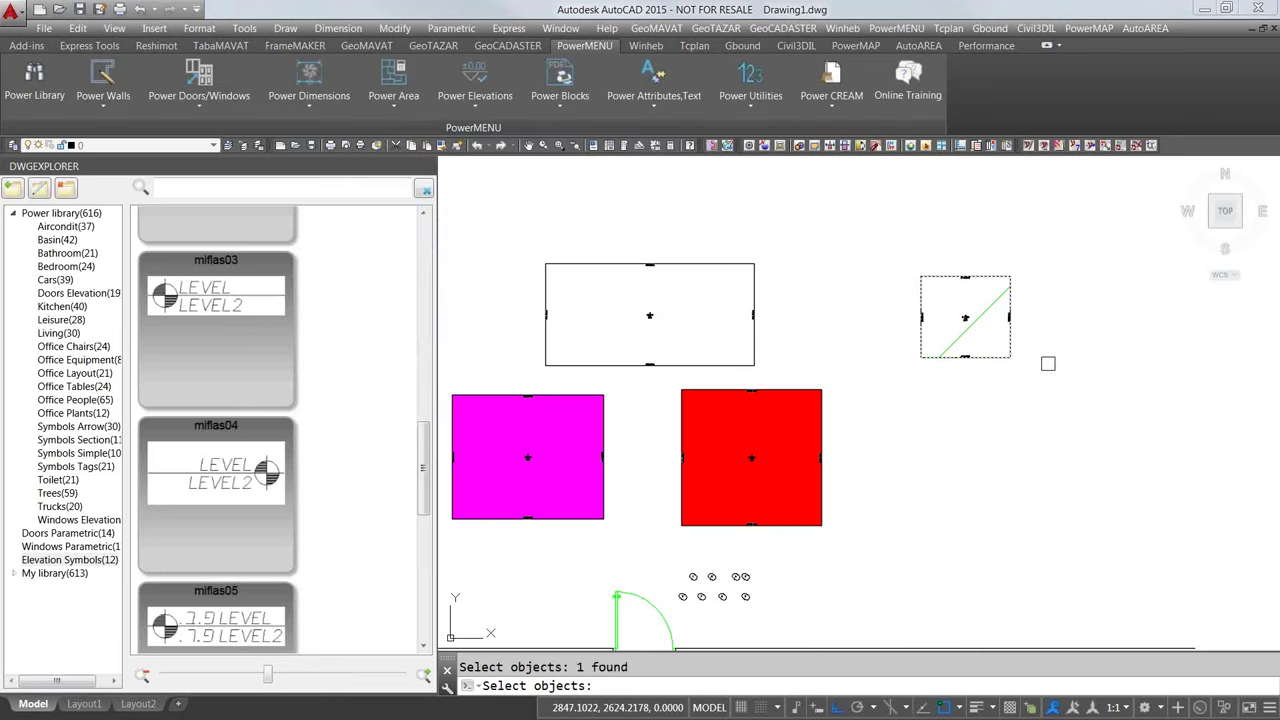
{"action": "key", "text": "Return"}
{"action": "scroll", "coordinate": [1026, 344], "scroll_direction": "up", "scroll_amount": 3}
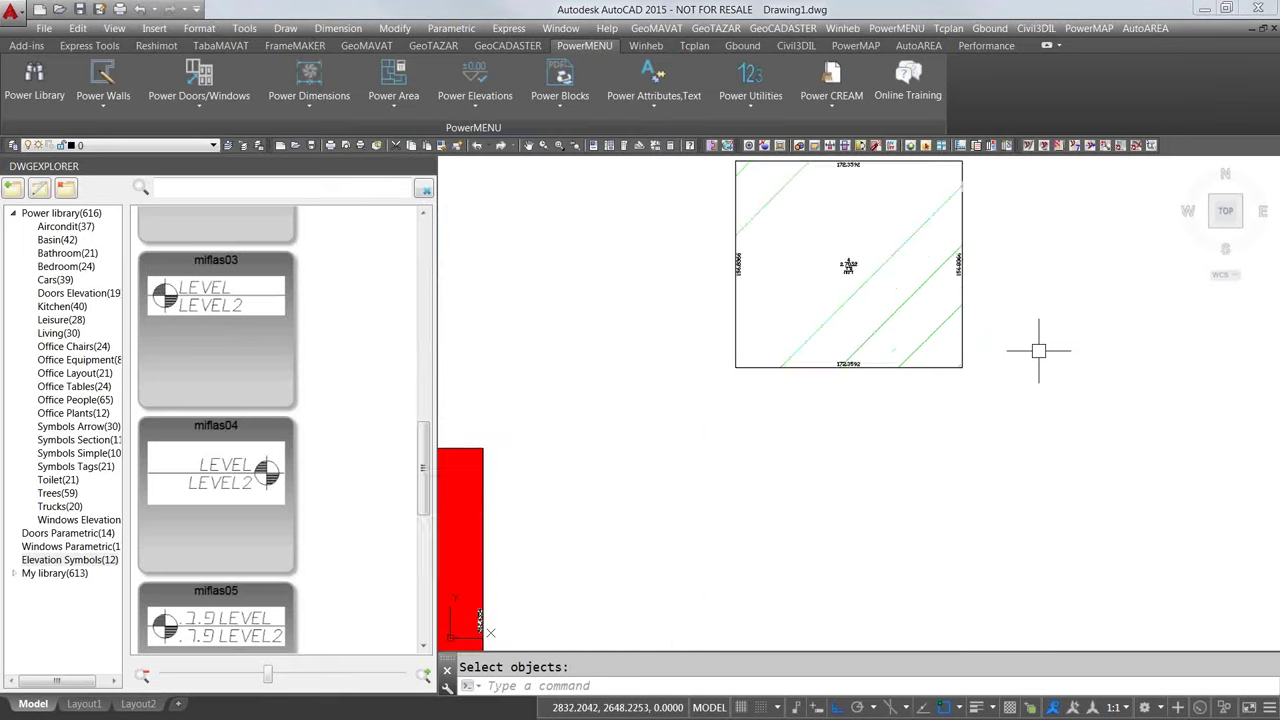
{"action": "scroll", "coordinate": [1017, 340], "scroll_direction": "down", "scroll_amount": 3}
Step: Restart Calculate areas/dim and set the green ANSI34 area type's hatch scale to 1
{"action": "key", "text": "Return"}
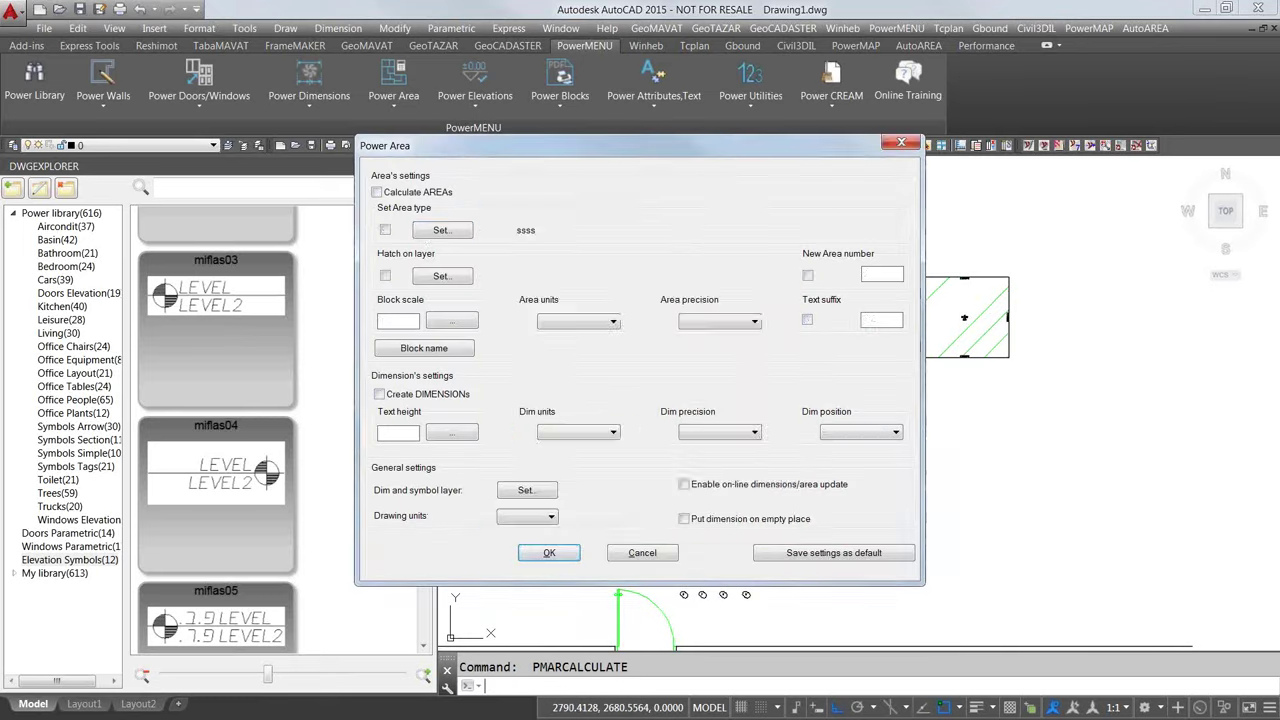
{"action": "left_click", "coordinate": [441, 230]}
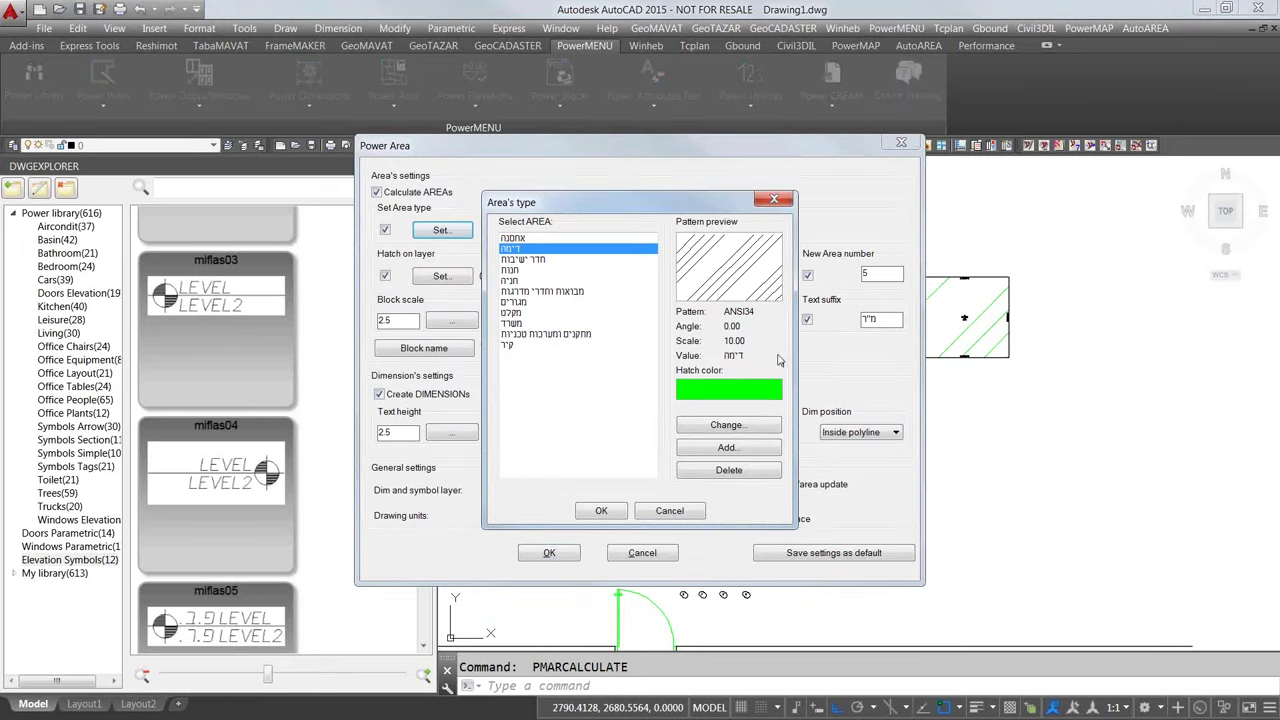
{"action": "left_click", "coordinate": [751, 428]}
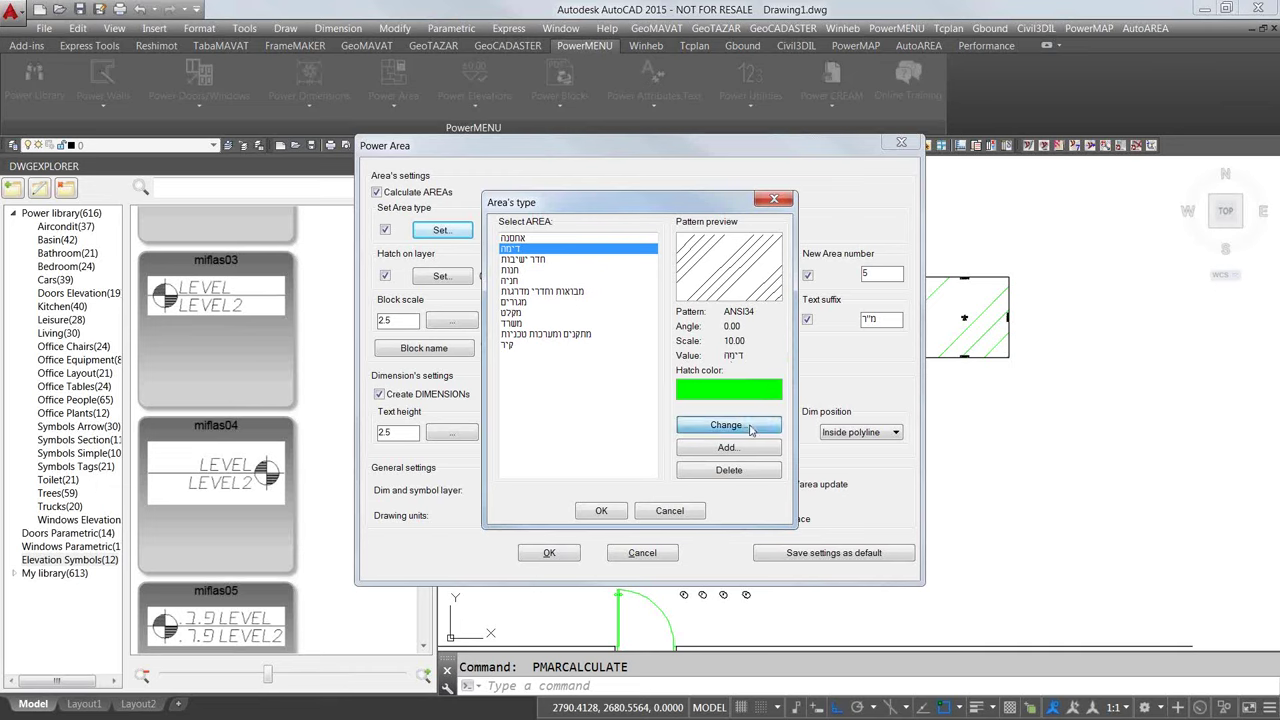
{"action": "left_click_drag", "start_coordinate": [720, 346], "coordinate": [664, 346]}
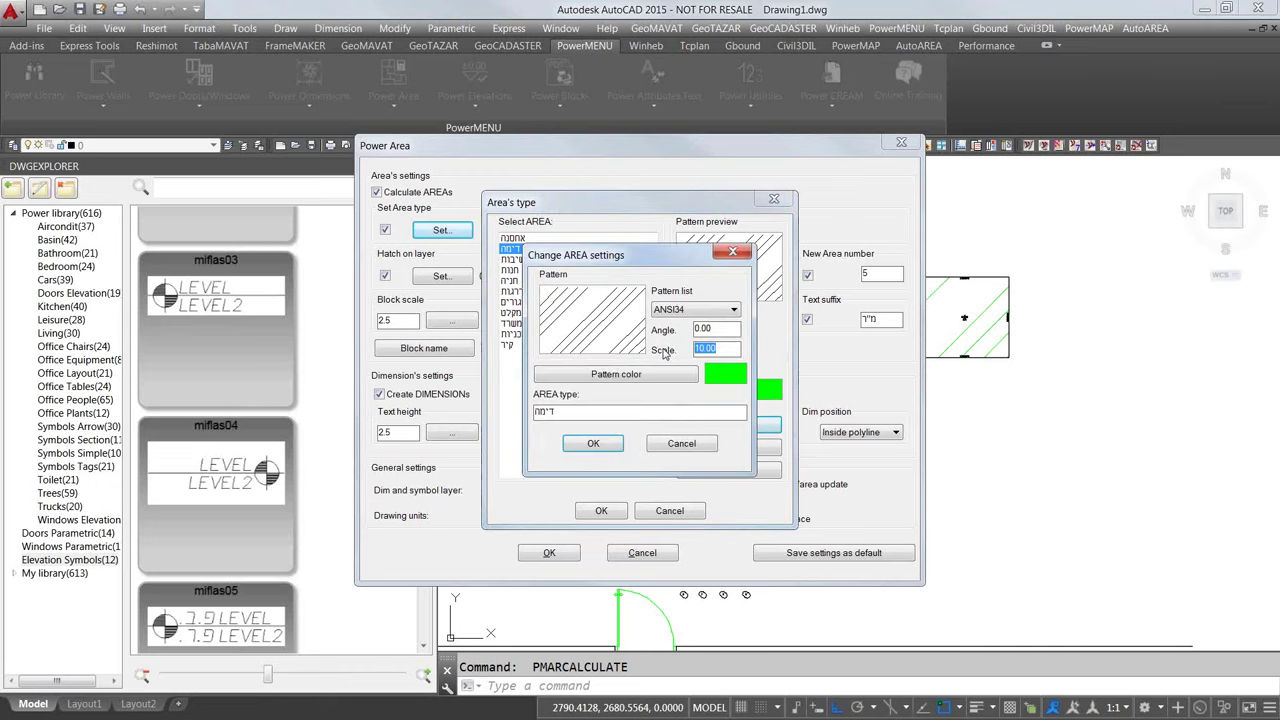
{"action": "type", "text": "1"}
{"action": "left_click", "coordinate": [593, 443]}
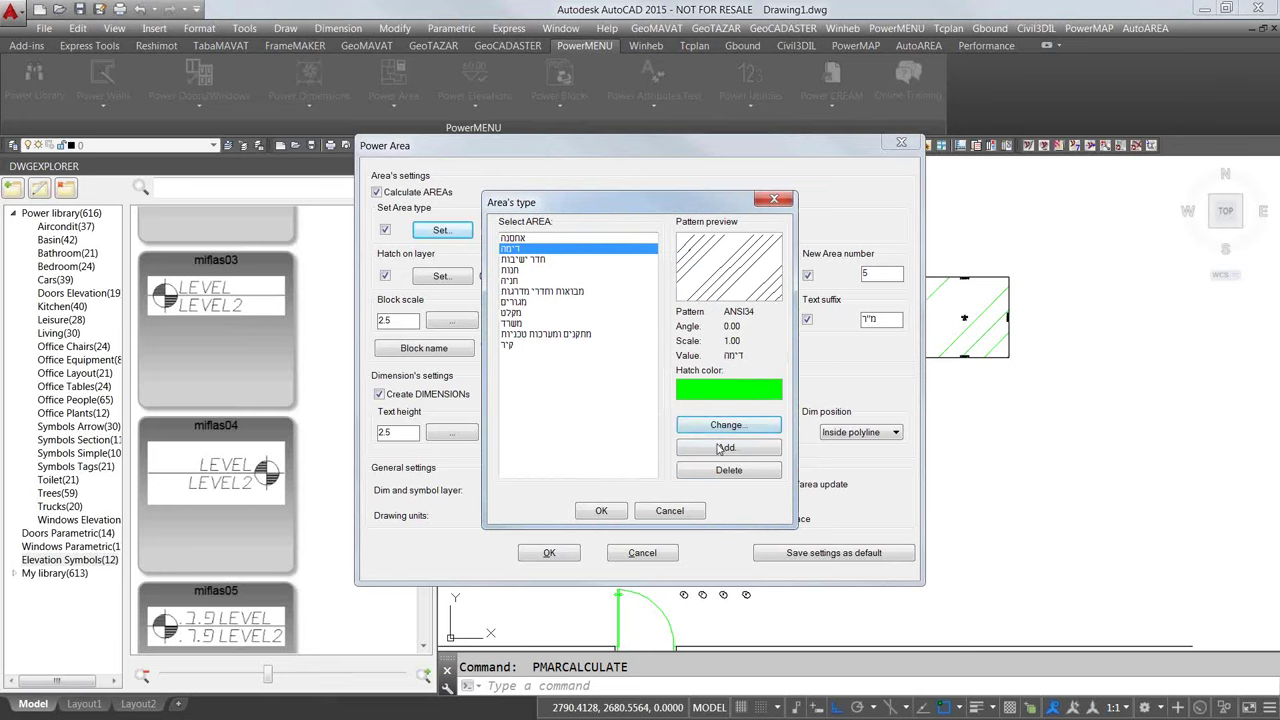
Step: Apply the updated area type and recalculate the area and dimensions of the small rectangle
{"action": "left_click", "coordinate": [612, 512]}
{"action": "left_click", "coordinate": [570, 410]}
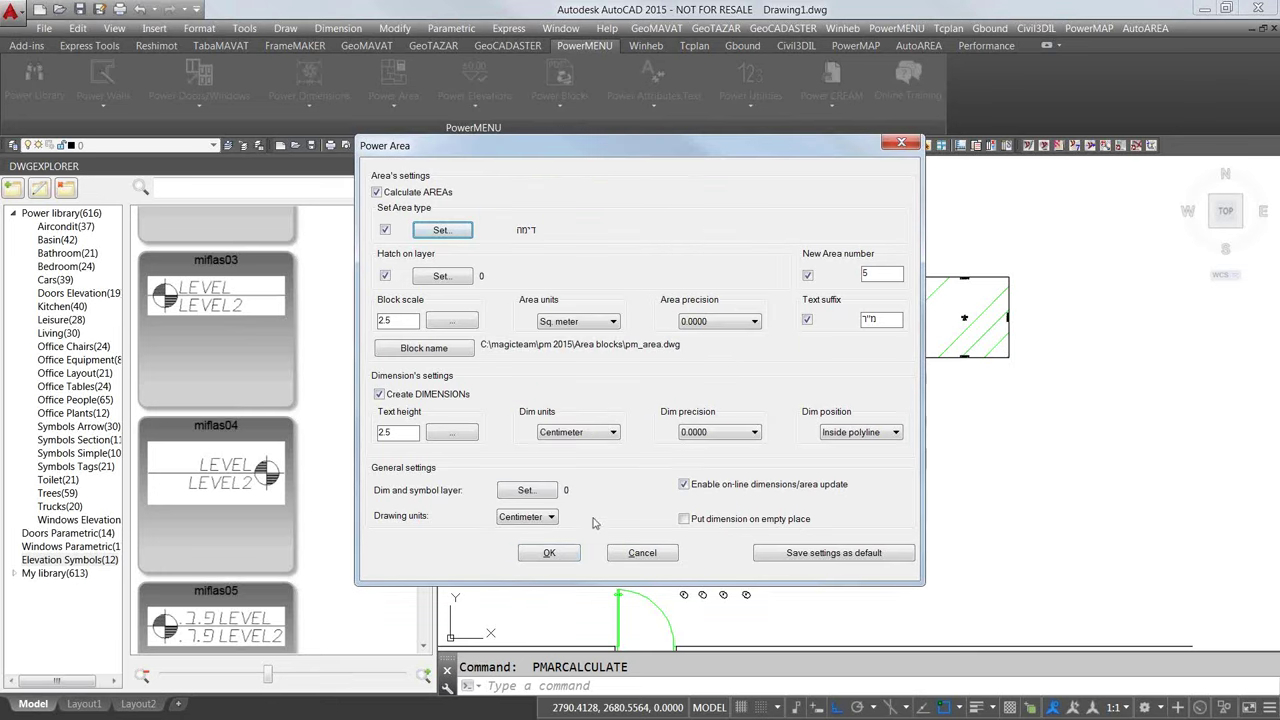
{"action": "left_click", "coordinate": [556, 554]}
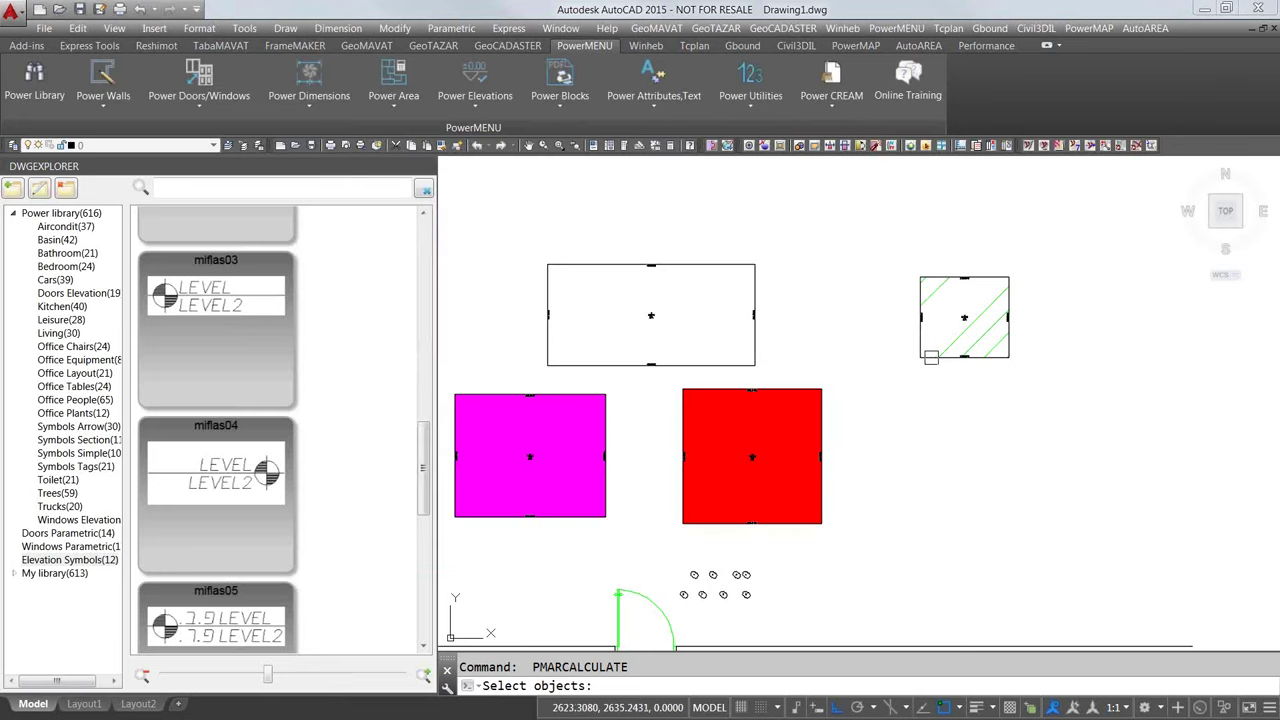
{"action": "left_click", "coordinate": [921, 350]}
{"action": "key", "text": "Return"}
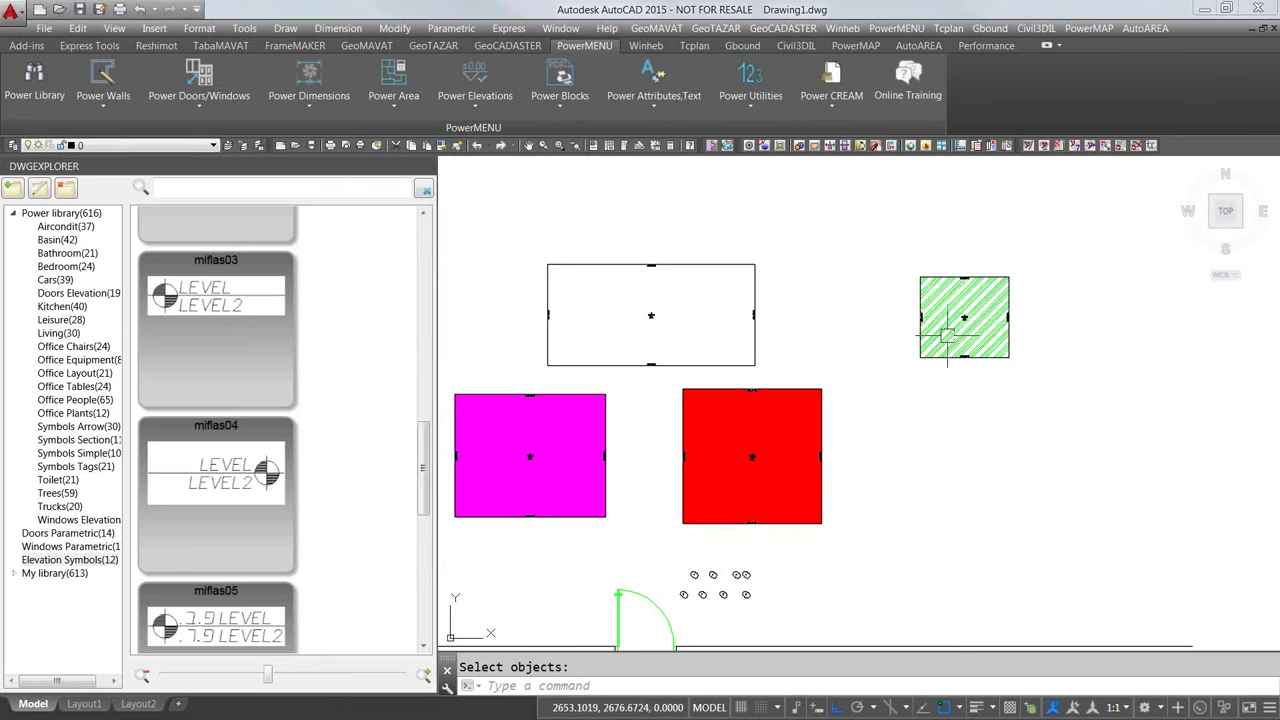
Step: Examine the small rectangle's green hatch, area label and edge dimensions up close
{"action": "scroll", "coordinate": [947, 340], "scroll_direction": "up", "scroll_amount": 5}
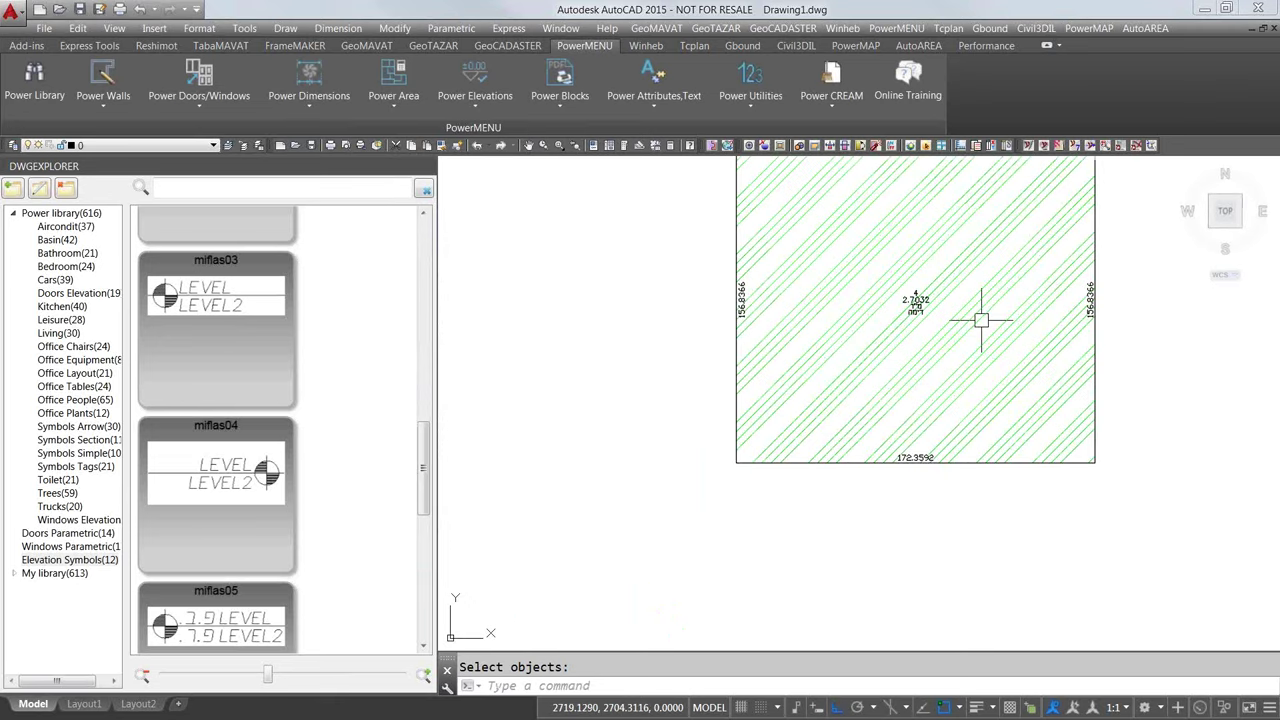
{"action": "scroll", "coordinate": [981, 320], "scroll_direction": "up", "scroll_amount": 2}
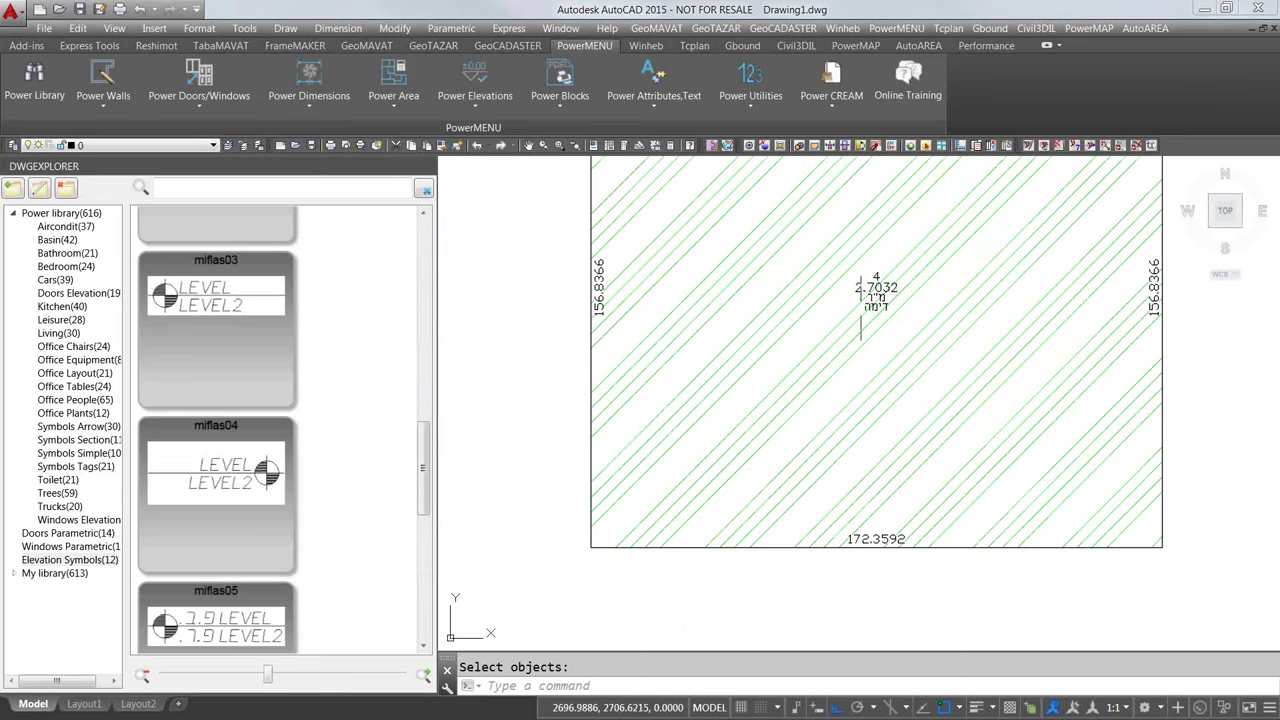
{"action": "scroll", "coordinate": [684, 284], "scroll_direction": "up", "scroll_amount": 2}
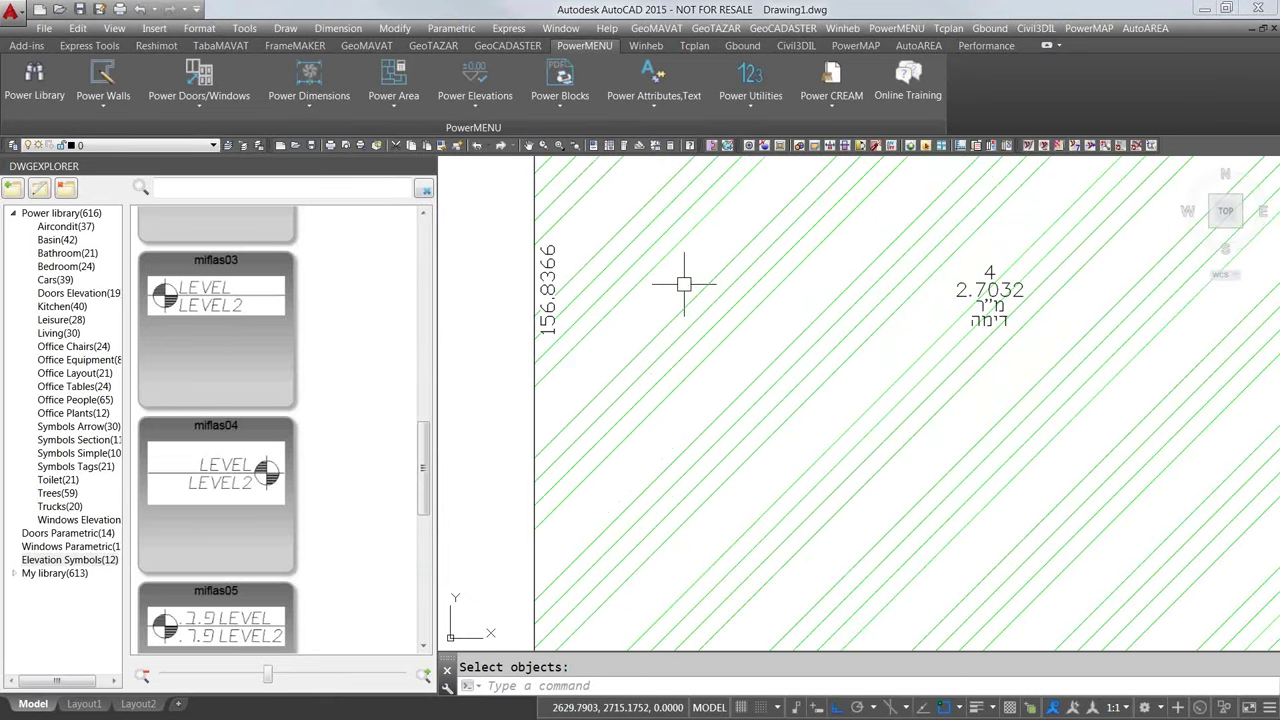
{"action": "mouse_move", "coordinate": [610, 281]}
{"action": "middle_mouse_down"}
{"action": "mouse_move", "coordinate": [724, 288]}
{"action": "mouse_move", "coordinate": [708, 344]}
{"action": "mouse_move", "coordinate": [667, 347]}
{"action": "middle_mouse_up"}
{"action": "scroll", "coordinate": [705, 285], "scroll_direction": "down", "scroll_amount": 4}
{"action": "scroll", "coordinate": [794, 271], "scroll_direction": "down", "scroll_amount": 1}
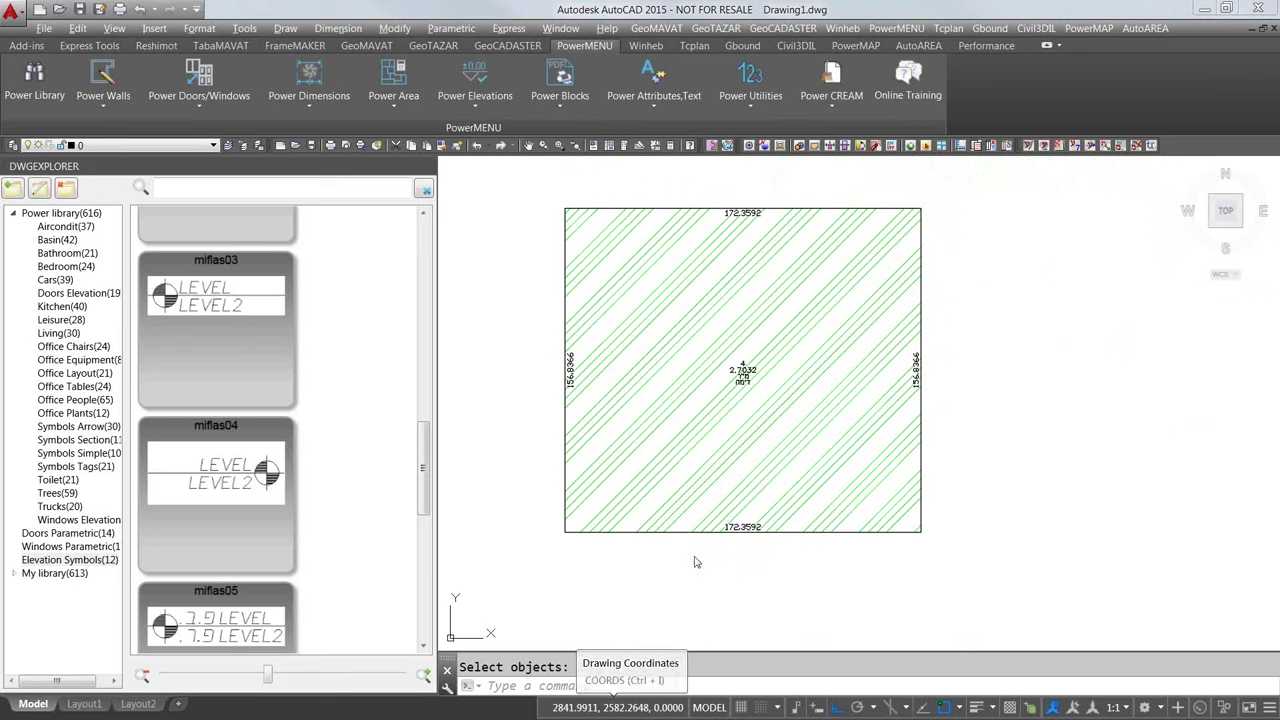
{"action": "key", "text": "alt+Tab"}
{"action": "key", "text": "alt+Tab"}
{"action": "left_click", "coordinate": [740, 371]}
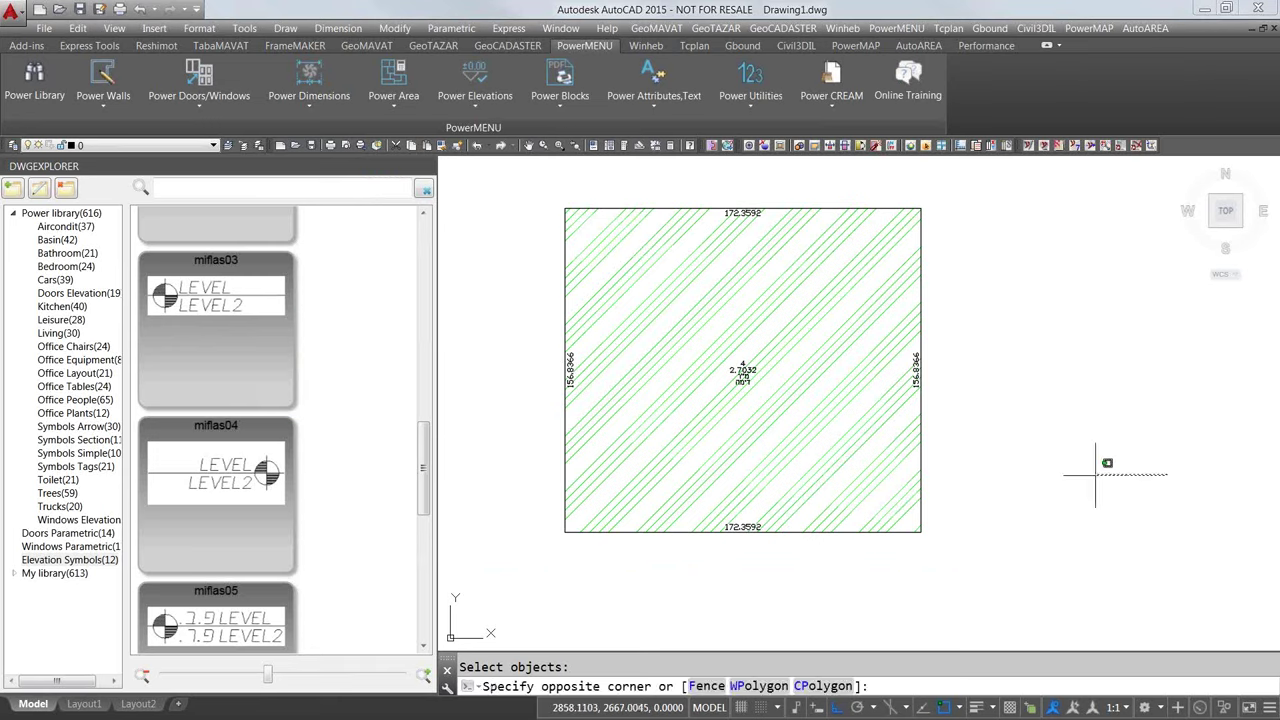
{"action": "left_click", "coordinate": [740, 371]}
{"action": "left_click", "coordinate": [475, 98]}
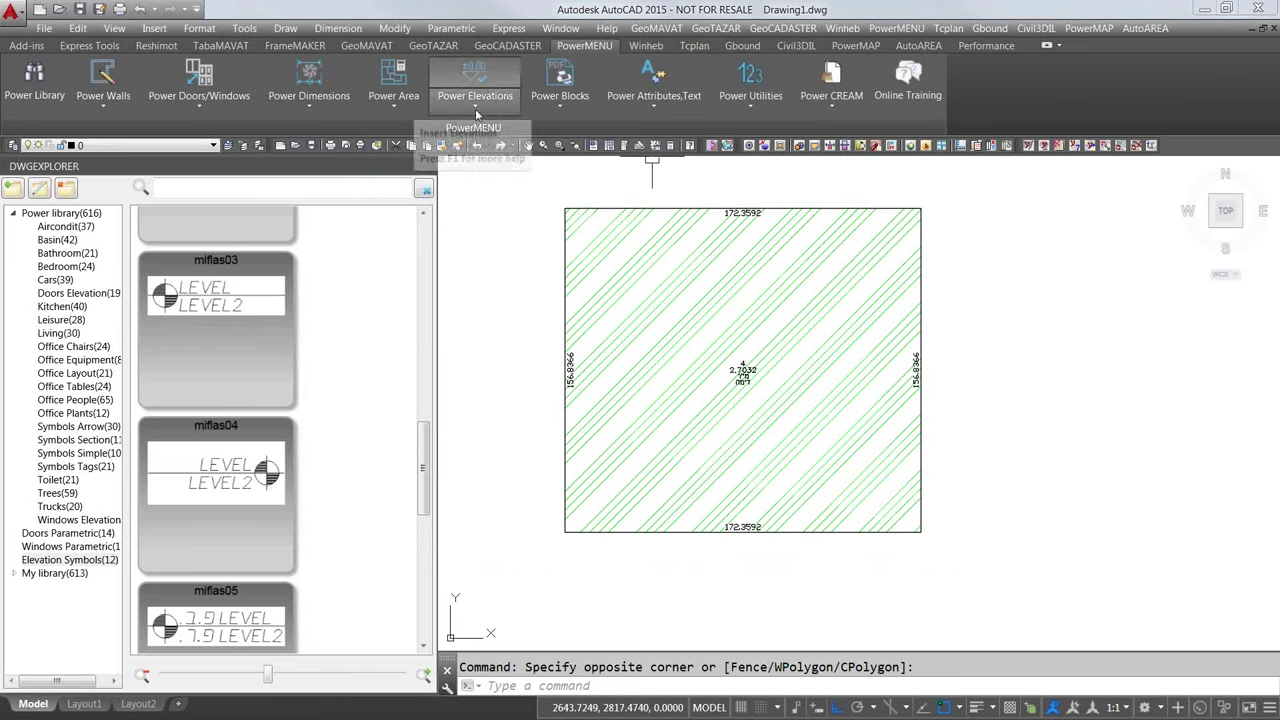
{"action": "left_click", "coordinate": [562, 104]}
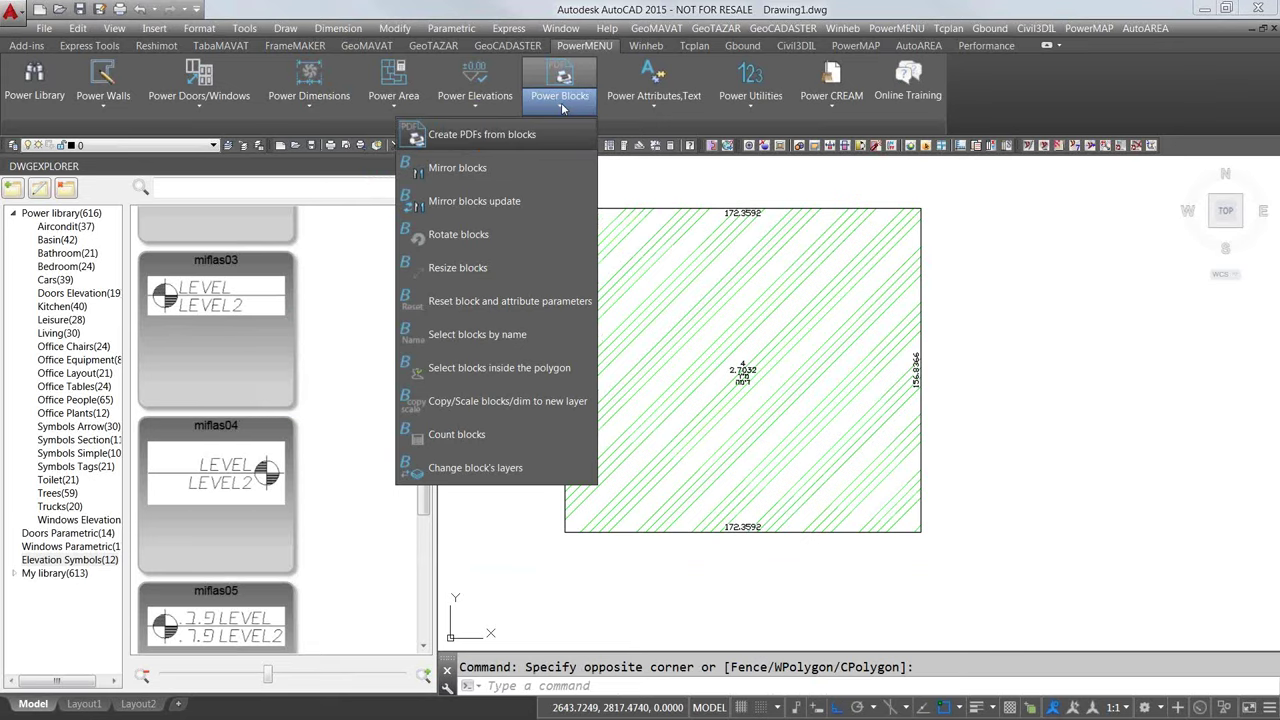
{"action": "left_click", "coordinate": [393, 106]}
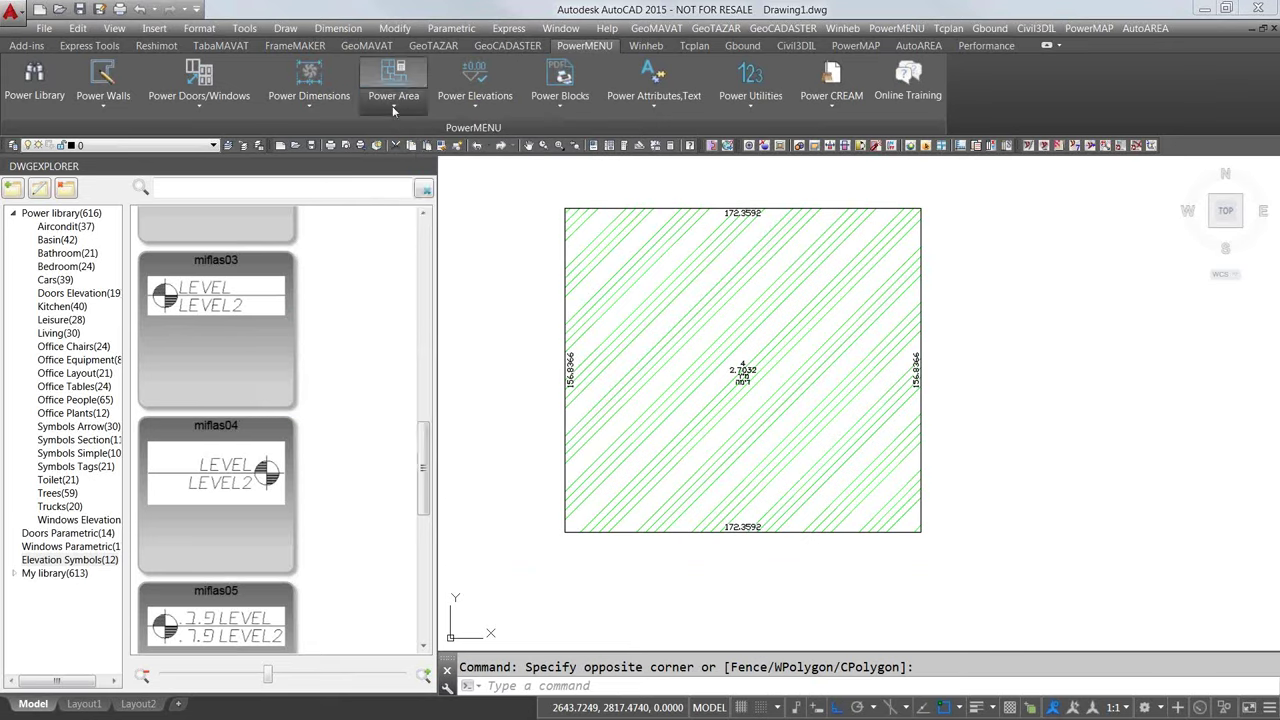
{"action": "left_click", "coordinate": [309, 104]}
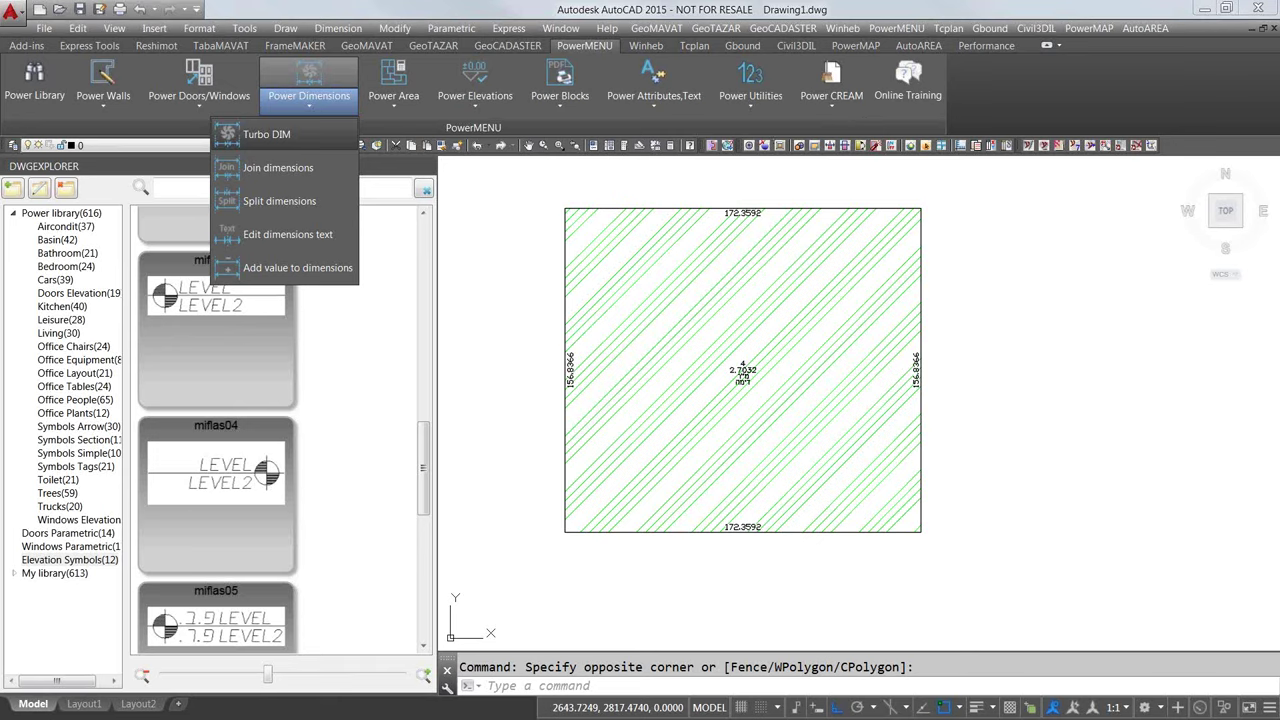
{"action": "left_click", "coordinate": [763, 108]}
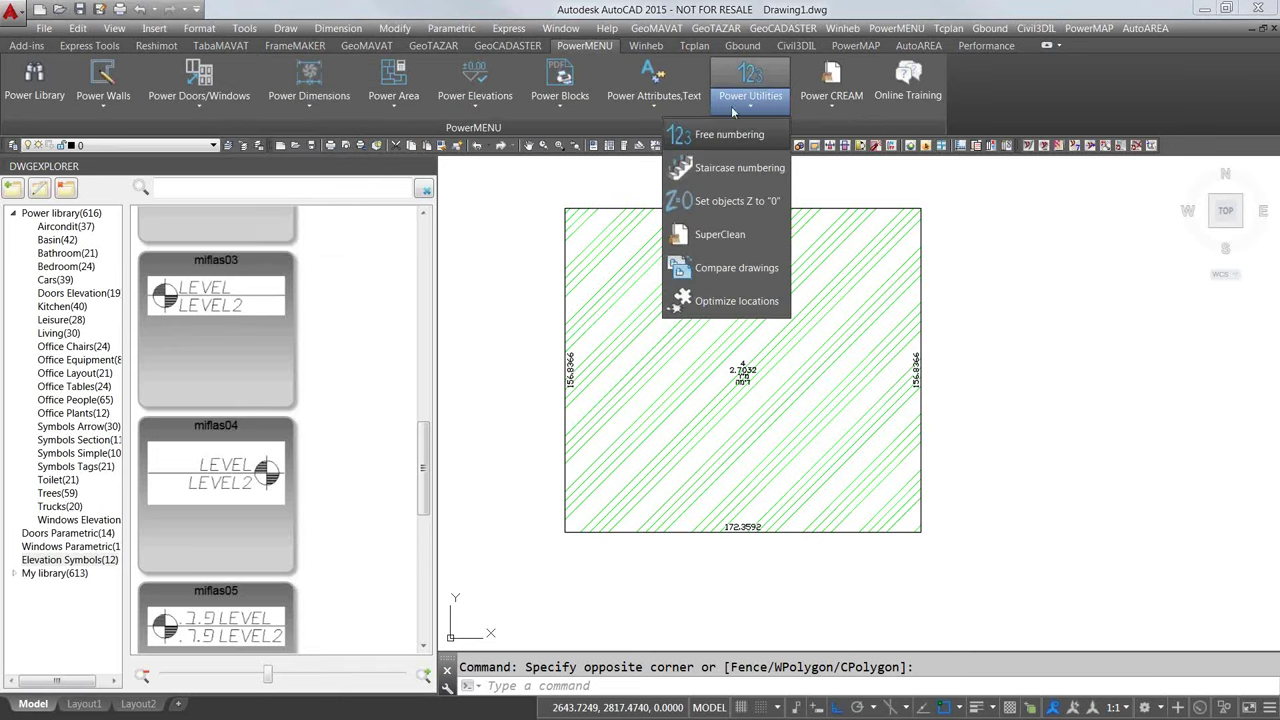
{"action": "left_click", "coordinate": [656, 100]}
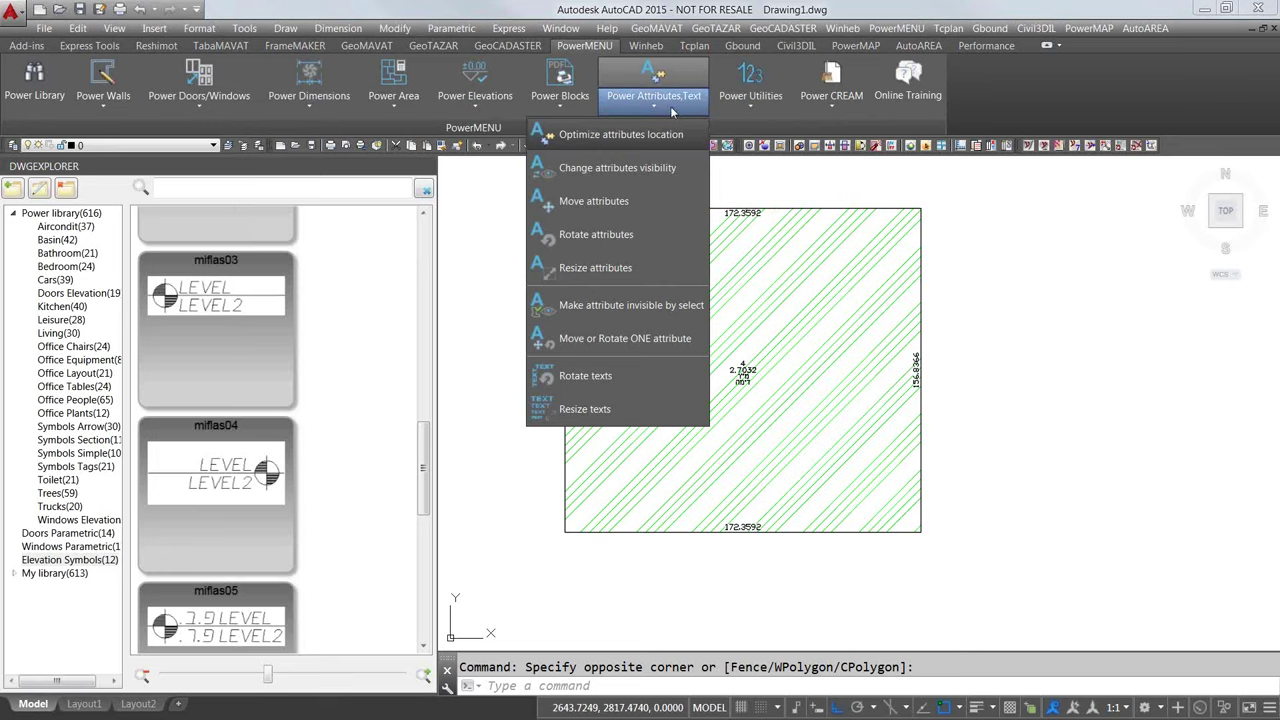
{"action": "left_click", "coordinate": [743, 371]}
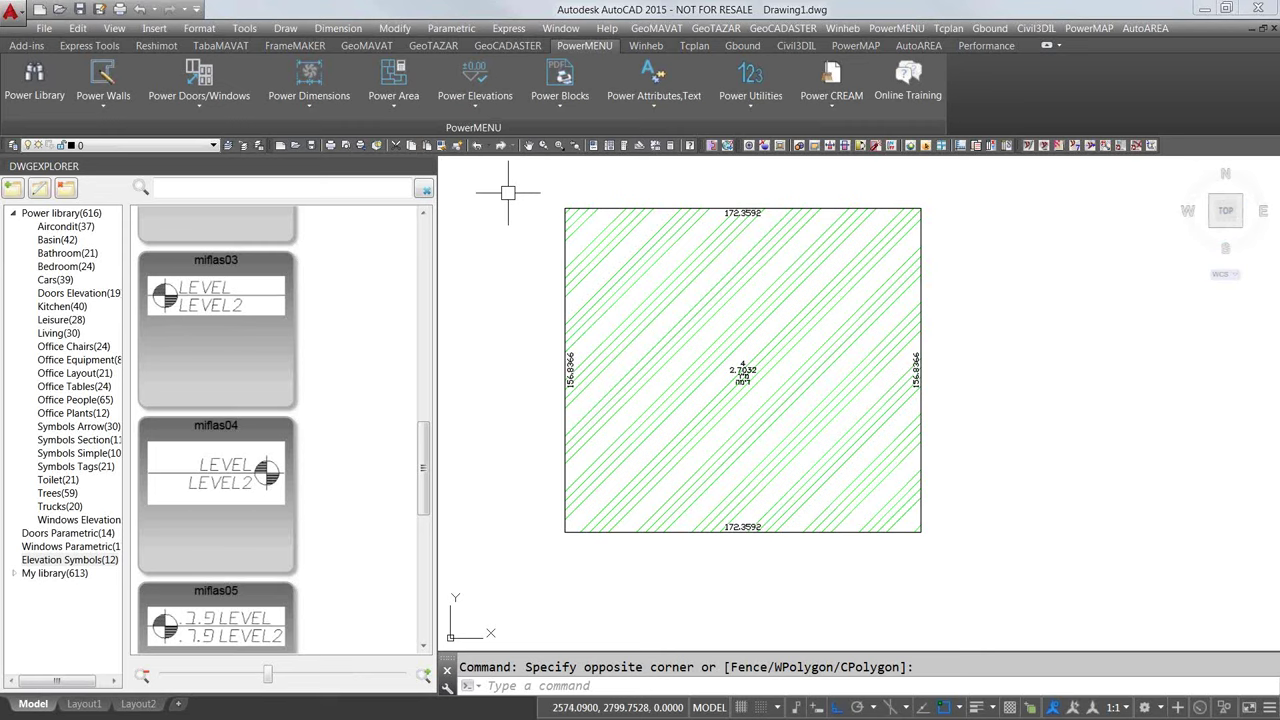
{"action": "left_click", "coordinate": [40, 110]}
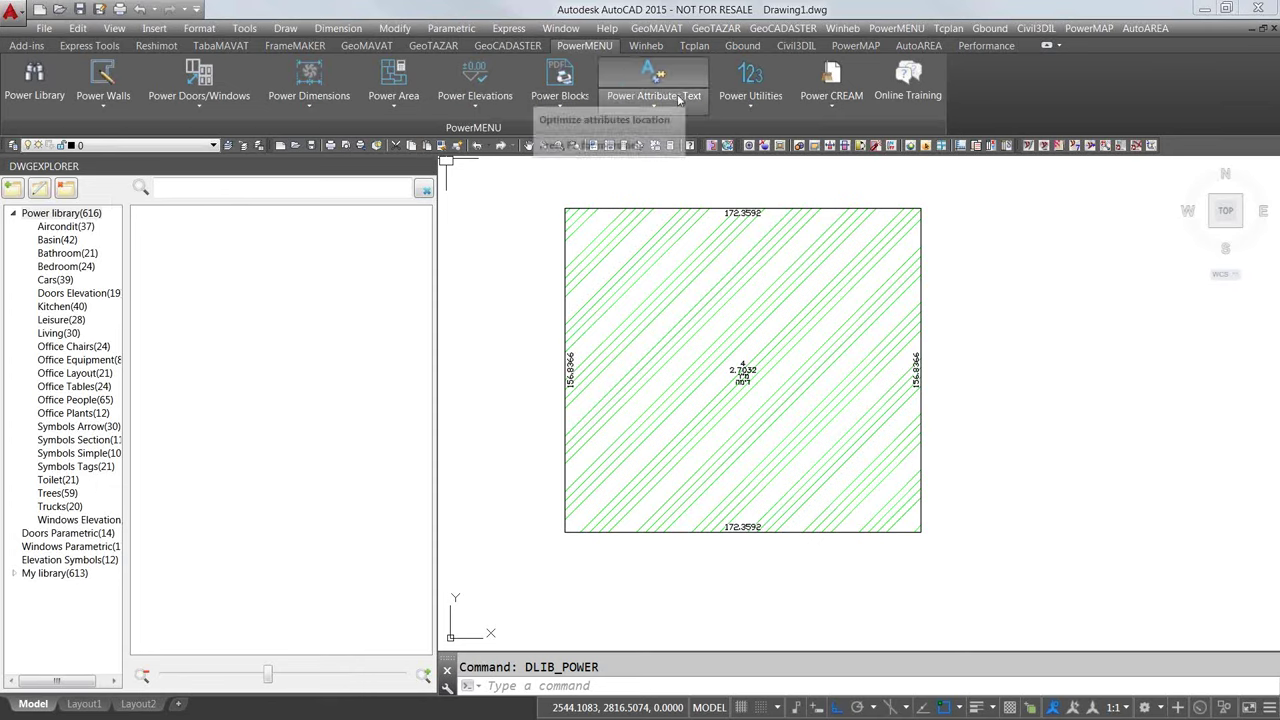
{"action": "left_click", "coordinate": [750, 95]}
{"action": "left_click", "coordinate": [760, 112]}
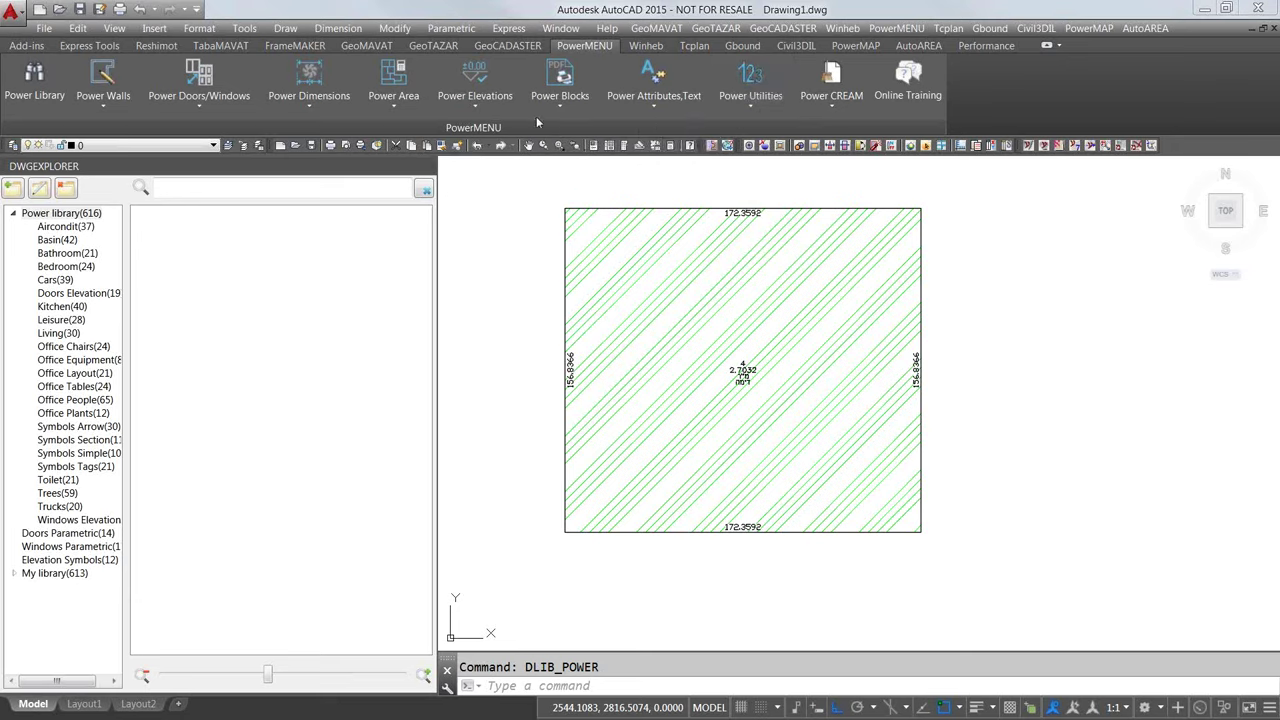
{"action": "left_click", "coordinate": [396, 112]}
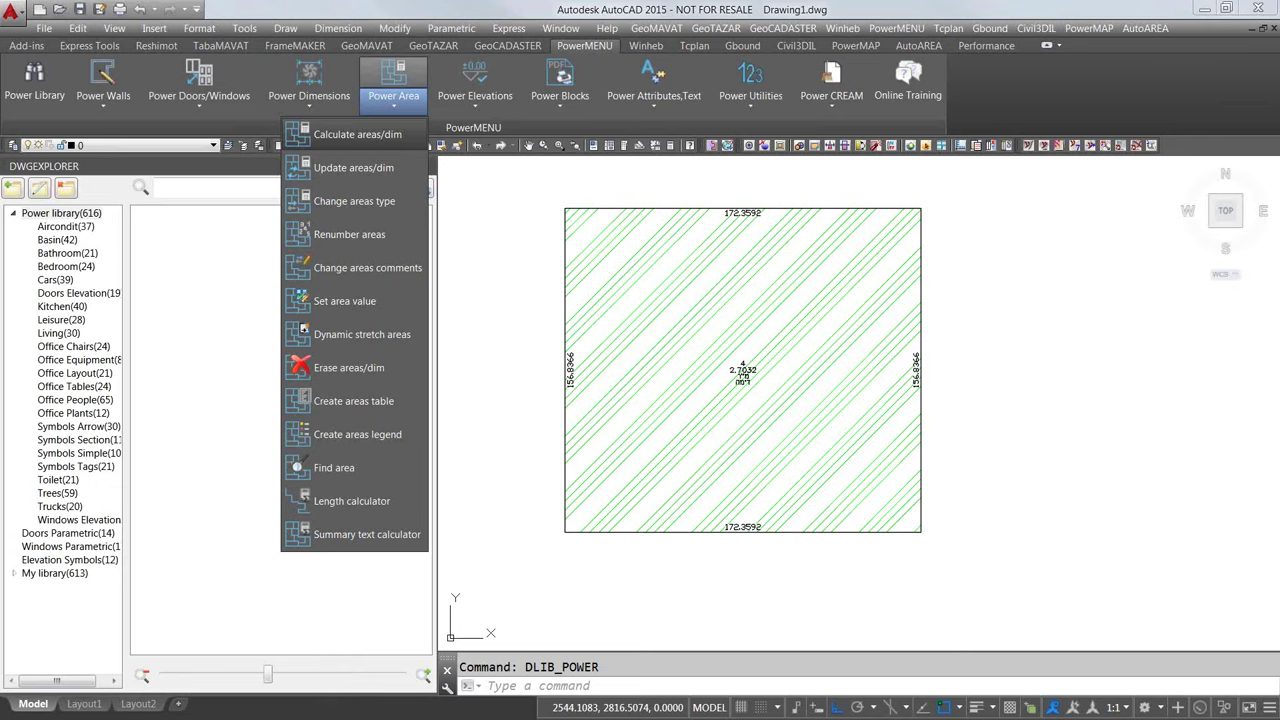
{"action": "key", "text": "Escape"}
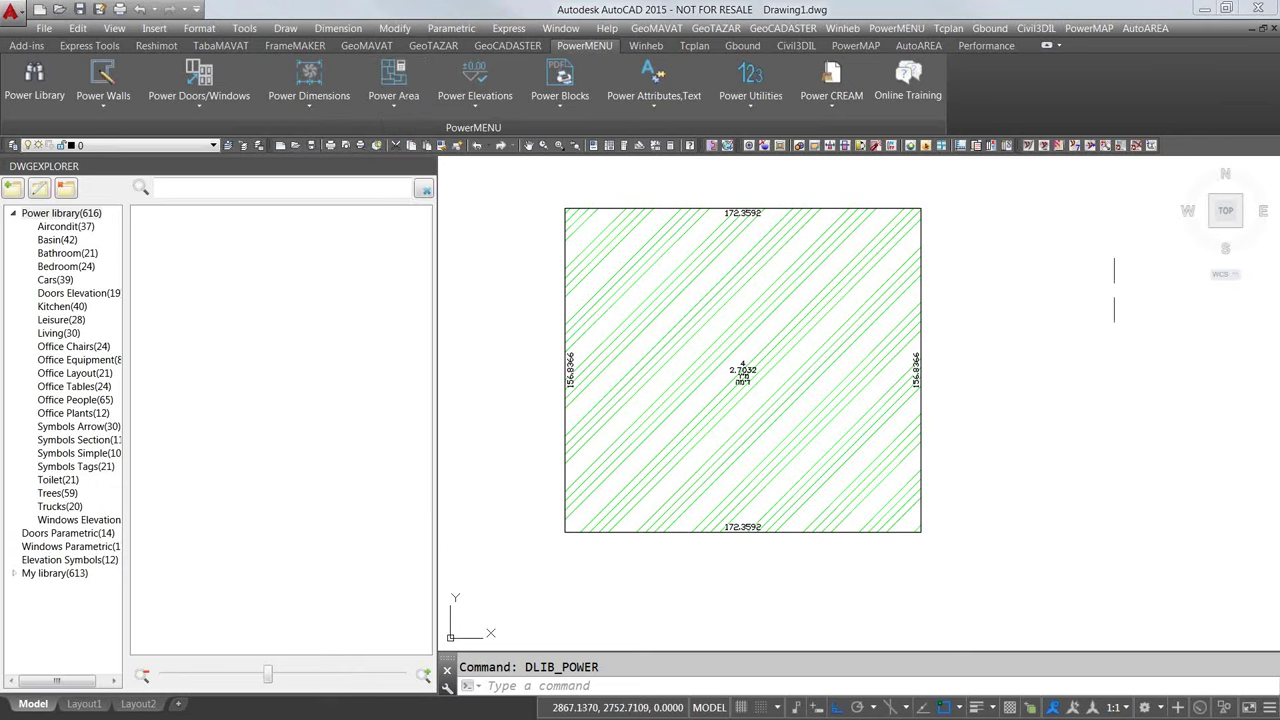
{"action": "left_click", "coordinate": [838, 107]}
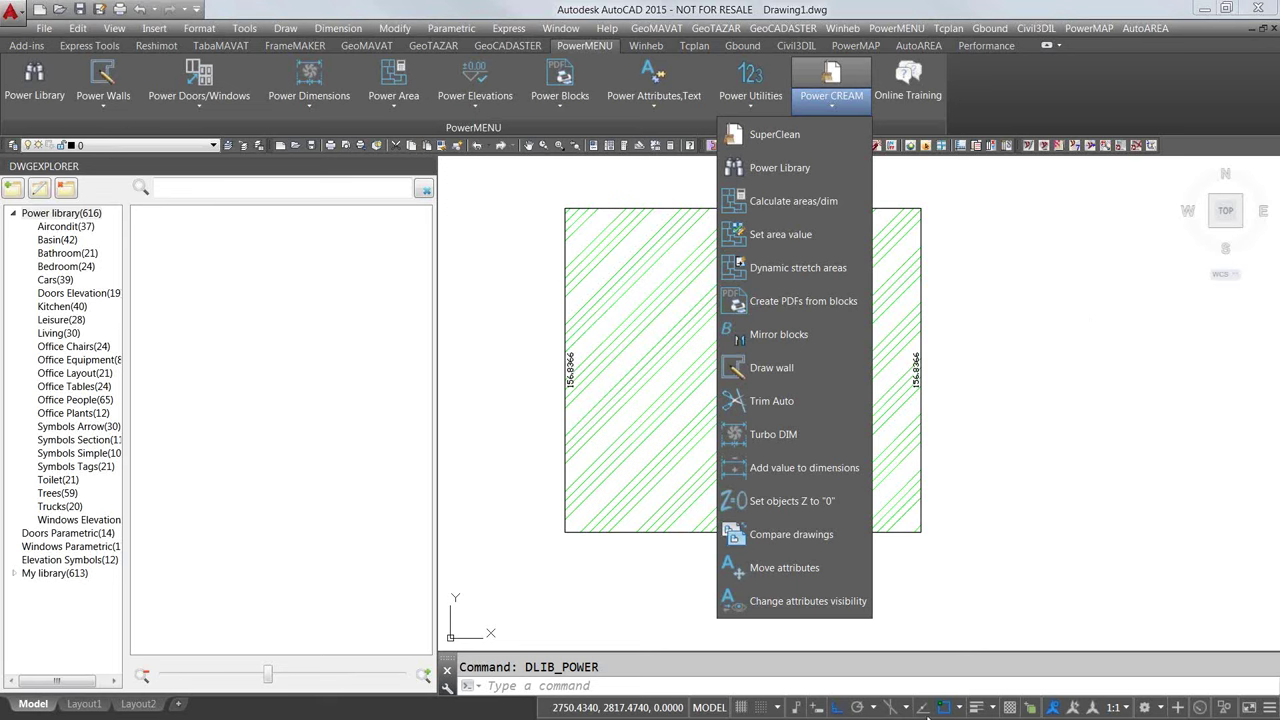
{"action": "key", "text": "Escape"}
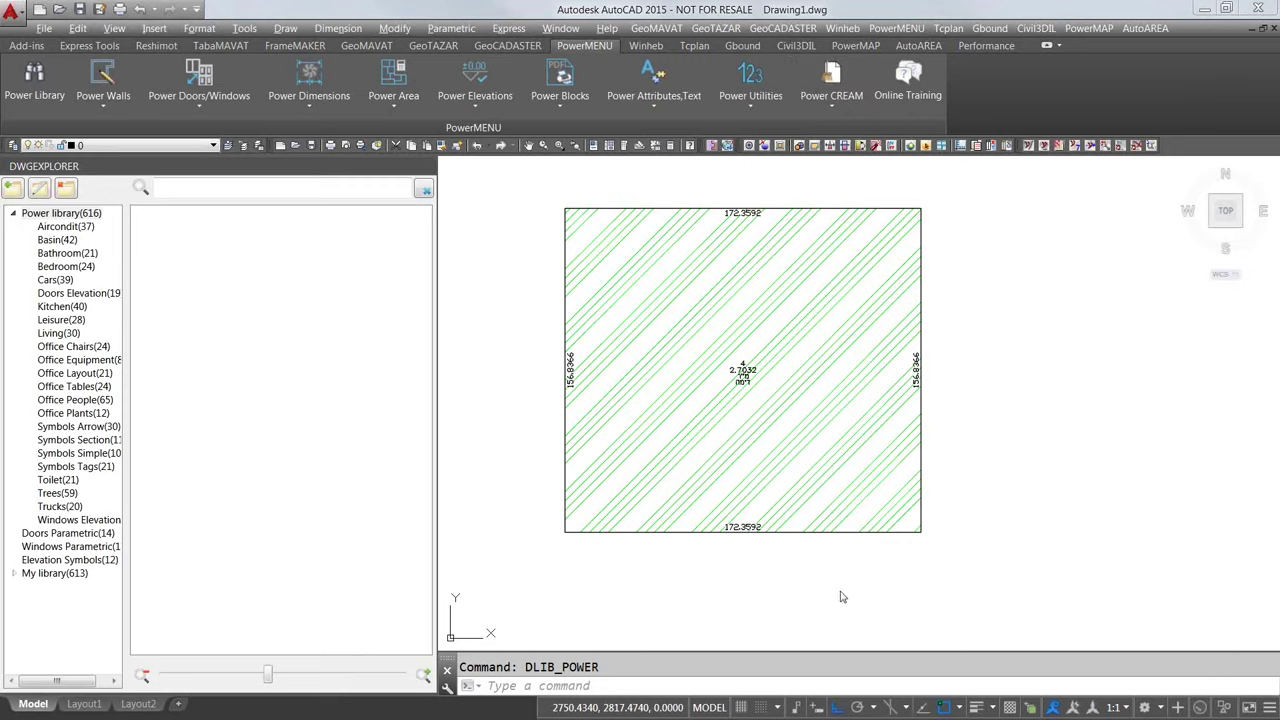
Step: Switch to the webinar presentation in PowerPoint, run its slide show and show the Development Manager contact slide
{"action": "key", "text": "alt+Tab"}
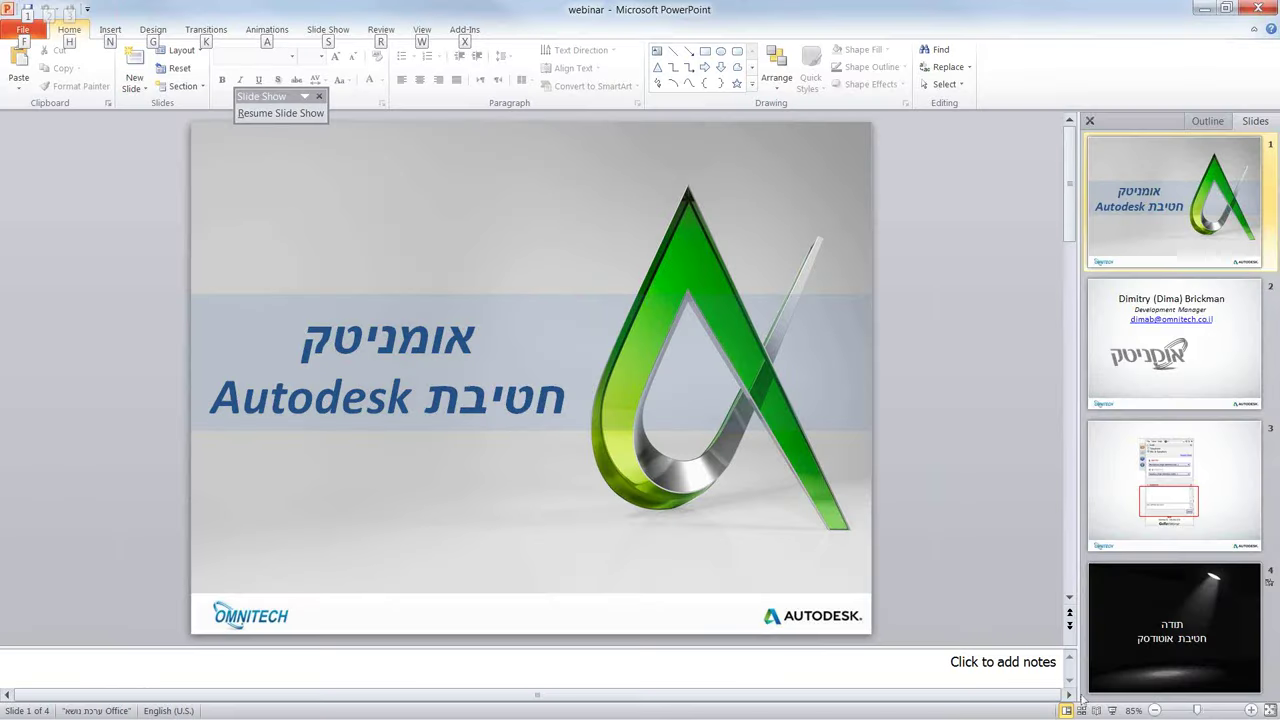
{"action": "left_click", "coordinate": [1112, 710]}
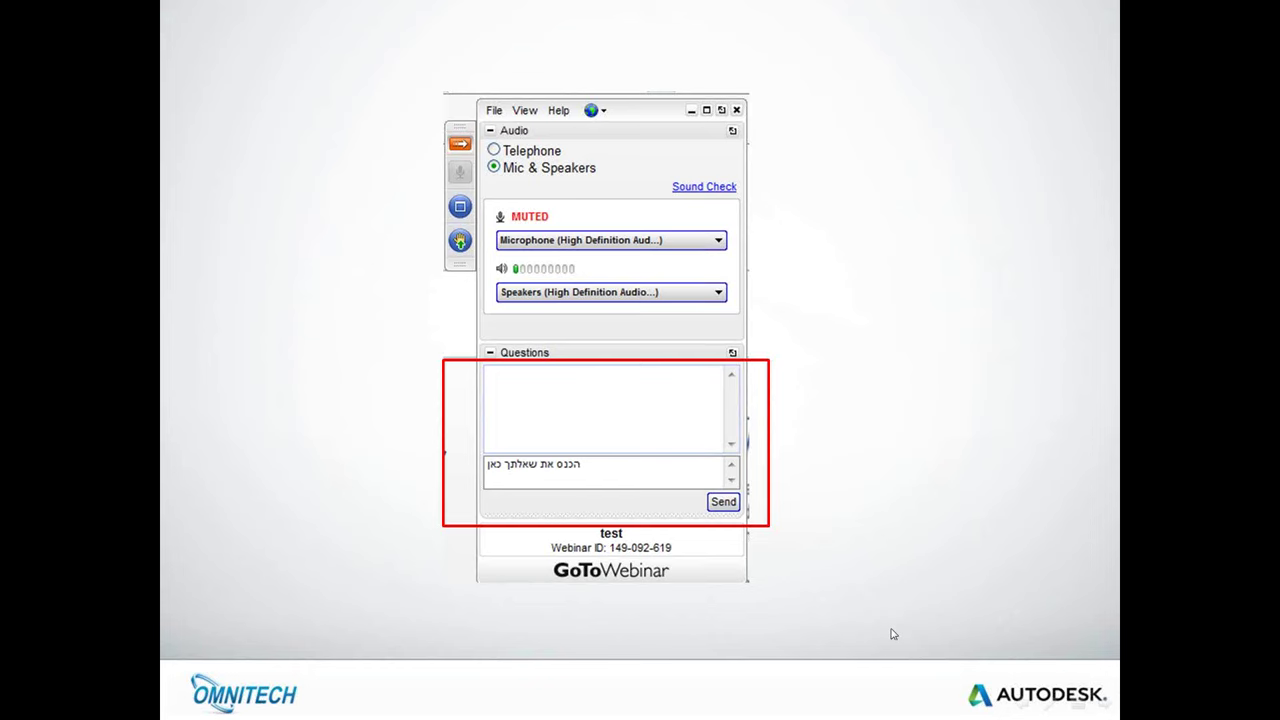
{"action": "left_click", "coordinate": [893, 634]}
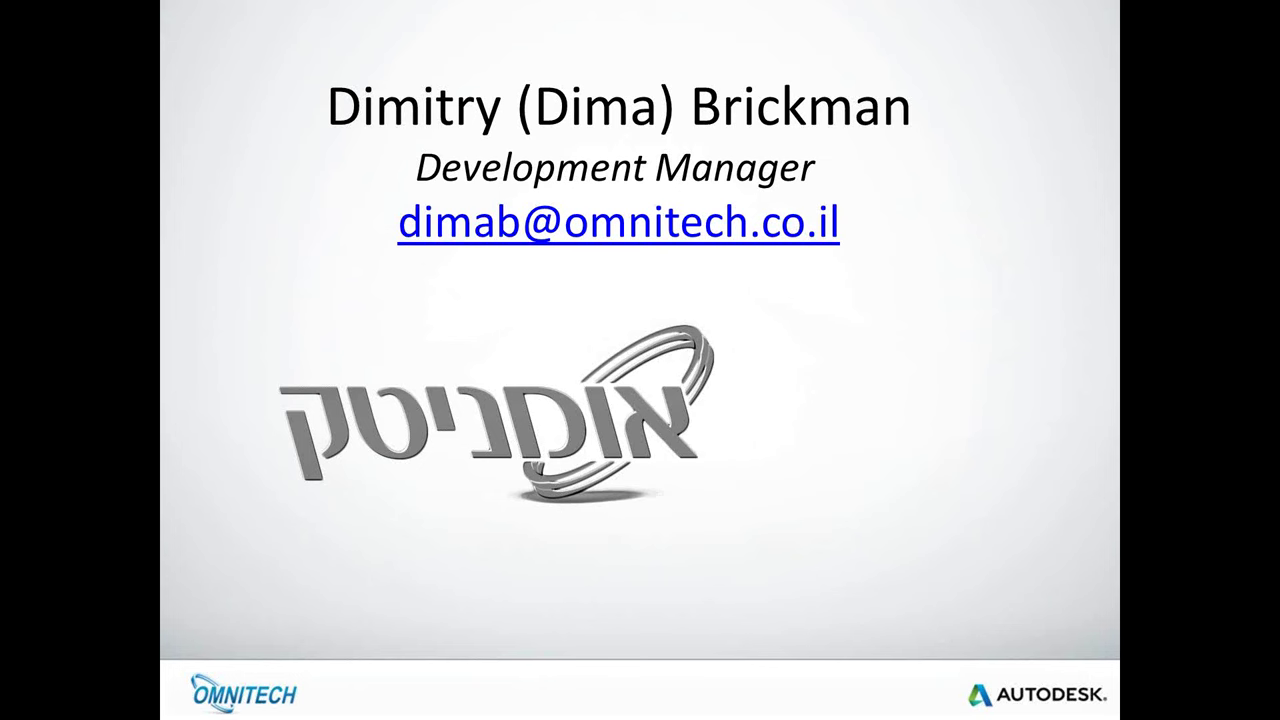
Step: Leave the slide show and switch to the Omnitech website in Internet Explorer
{"action": "key", "text": "super"}
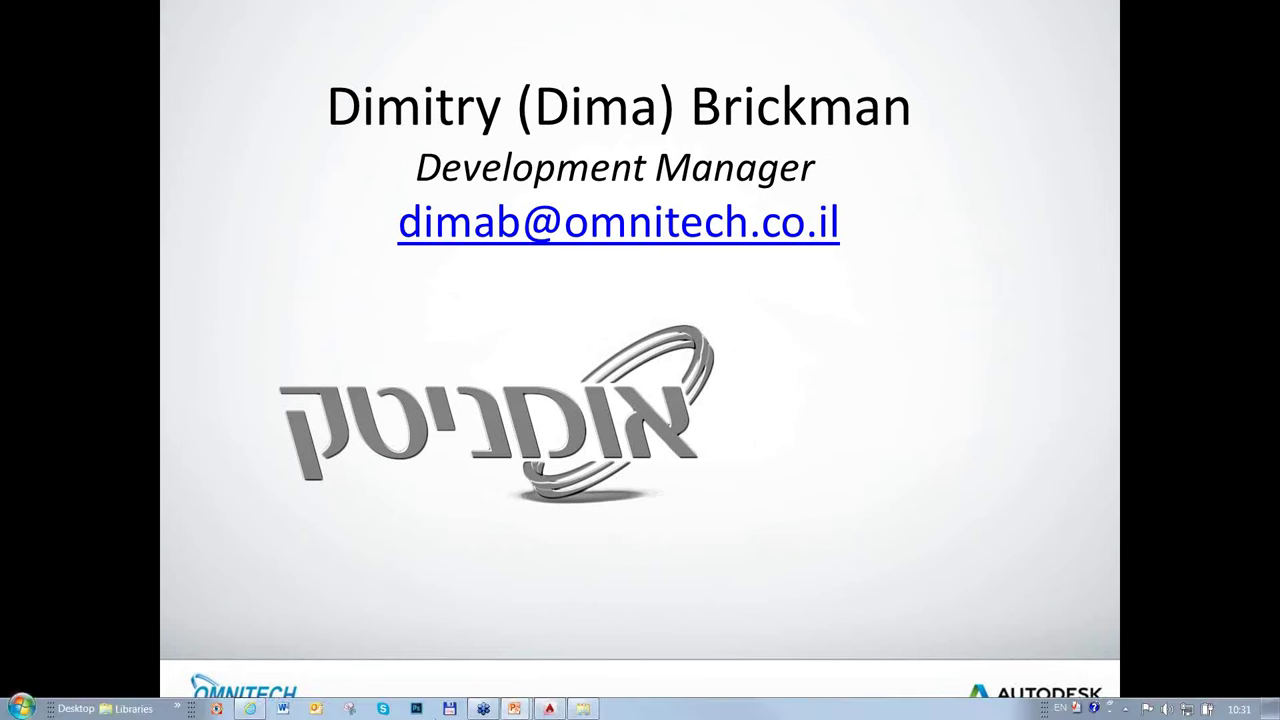
{"action": "key", "text": "Escape"}
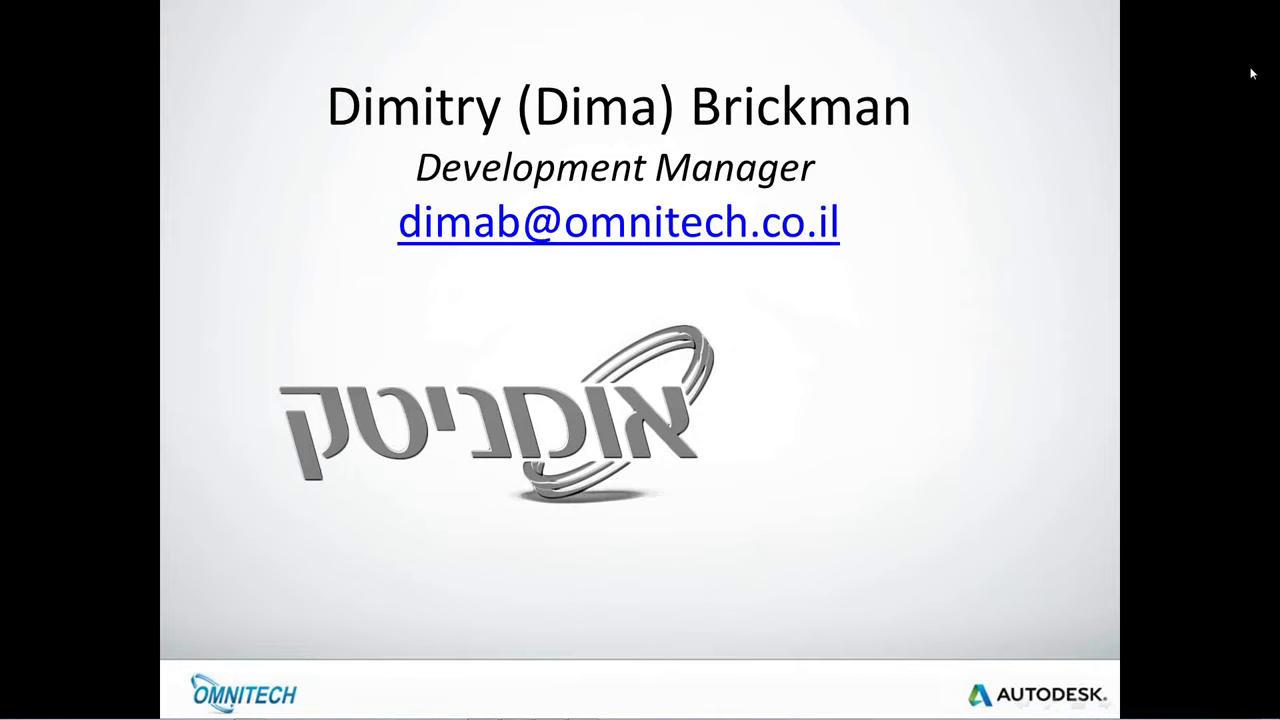
{"action": "key", "text": "alt+Tab"}
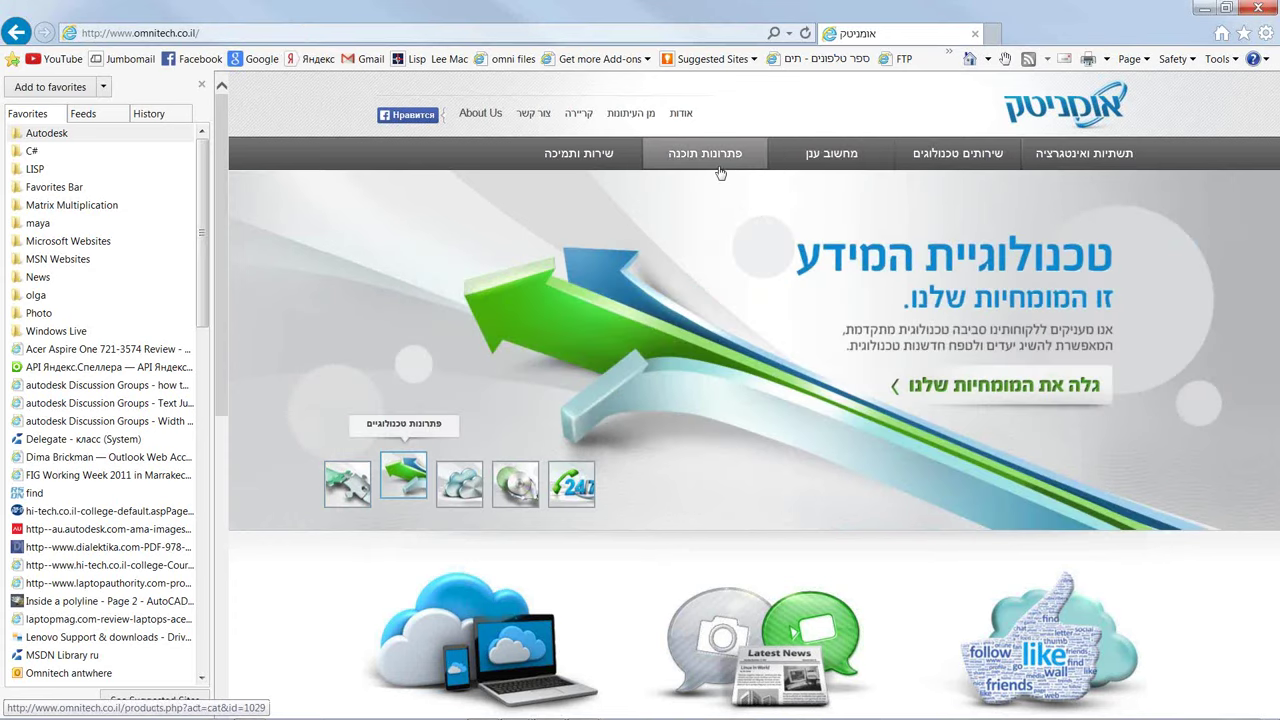
Step: Open the CAD and information management section under the Omnitech site's software solutions, with the Favorites sidebar closed
{"action": "left_click", "coordinate": [732, 168]}
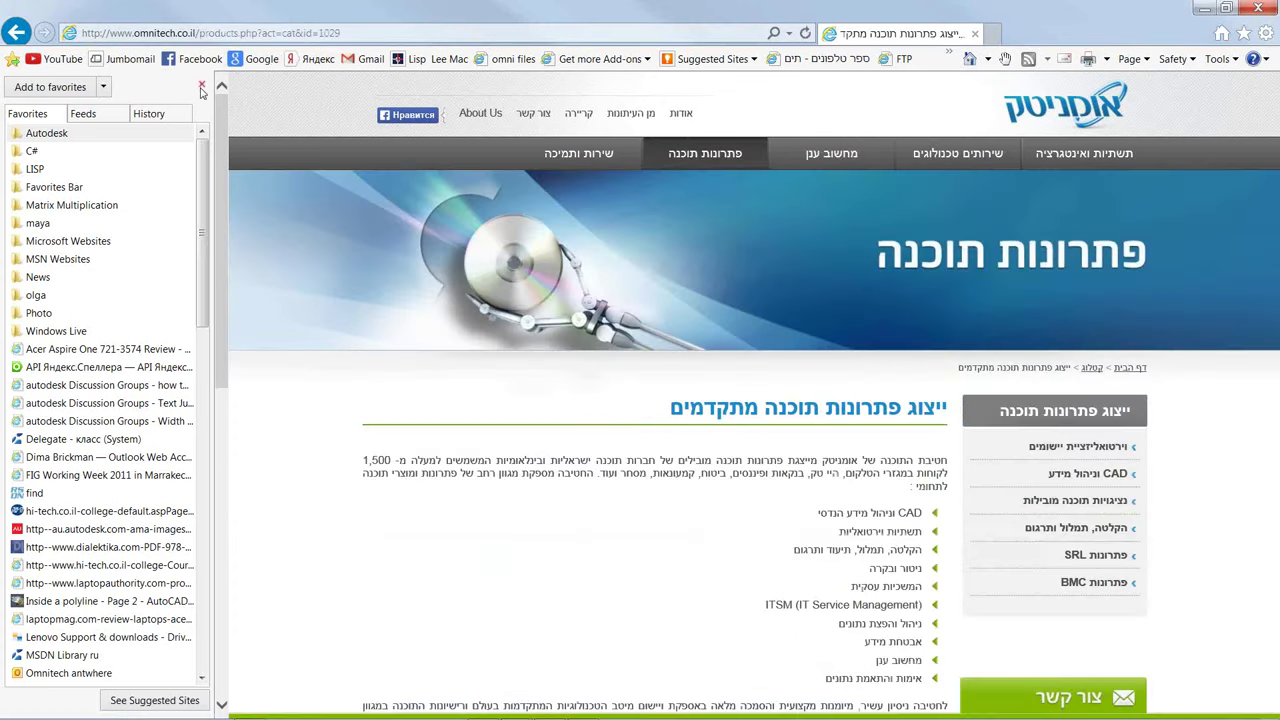
{"action": "left_click", "coordinate": [201, 85]}
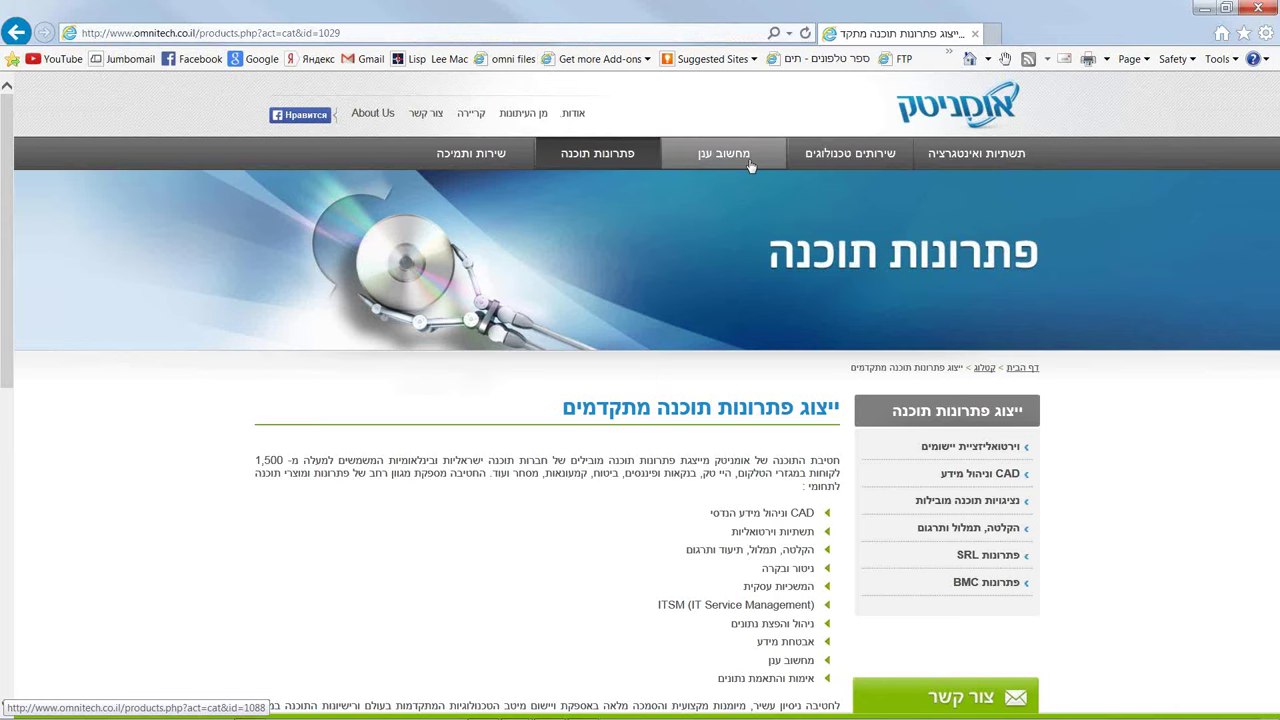
{"action": "scroll", "coordinate": [756, 235], "scroll_direction": "down", "scroll_amount": 3}
{"action": "scroll", "coordinate": [880, 360], "scroll_direction": "up", "scroll_amount": 3}
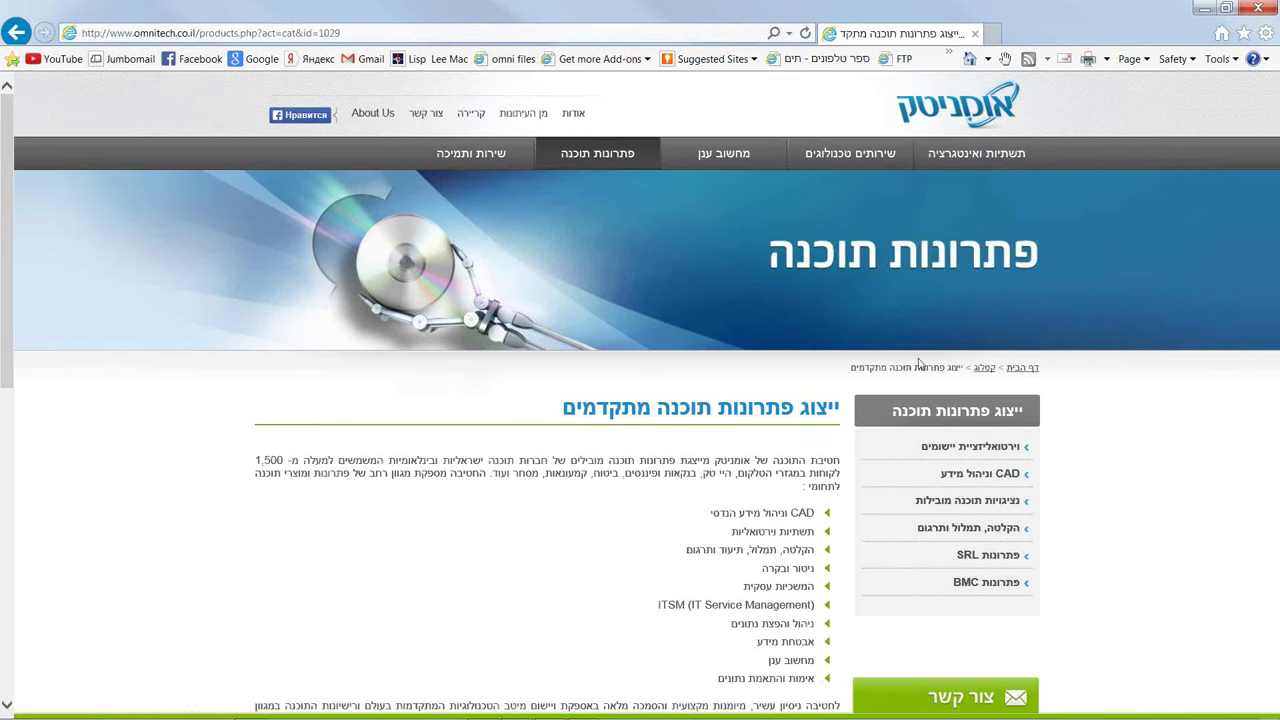
{"action": "left_click", "coordinate": [992, 483]}
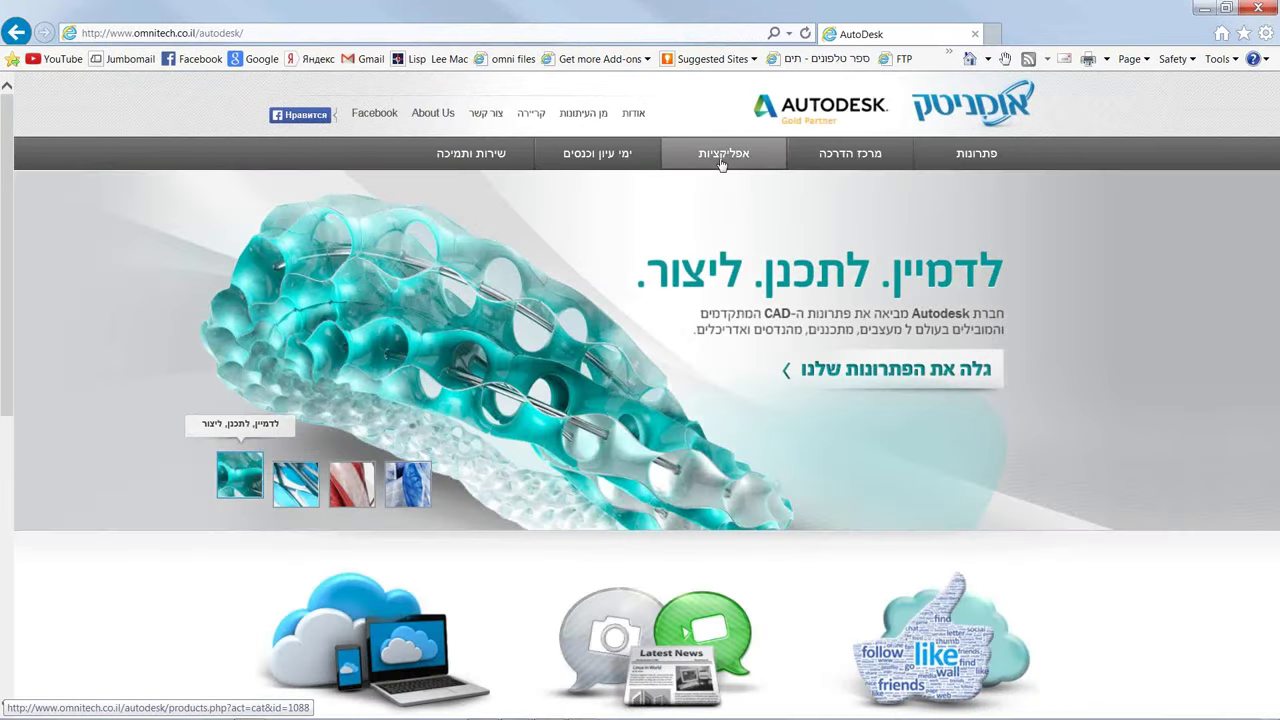
Step: Open the Autodesk section's applications page, view its online training schedule and return to the applications page
{"action": "left_click", "coordinate": [722, 163]}
{"action": "scroll", "coordinate": [903, 240], "scroll_direction": "down", "scroll_amount": 2}
{"action": "scroll", "coordinate": [903, 240], "scroll_direction": "down", "scroll_amount": 1}
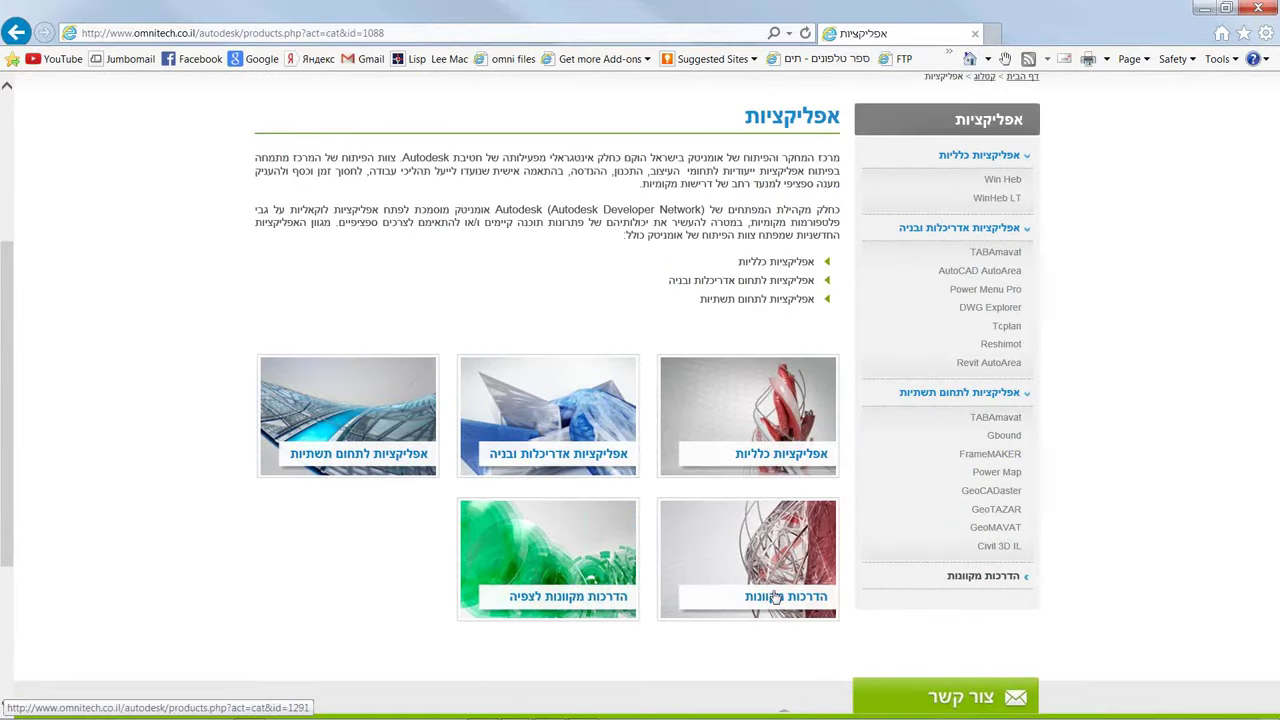
{"action": "left_click", "coordinate": [776, 597]}
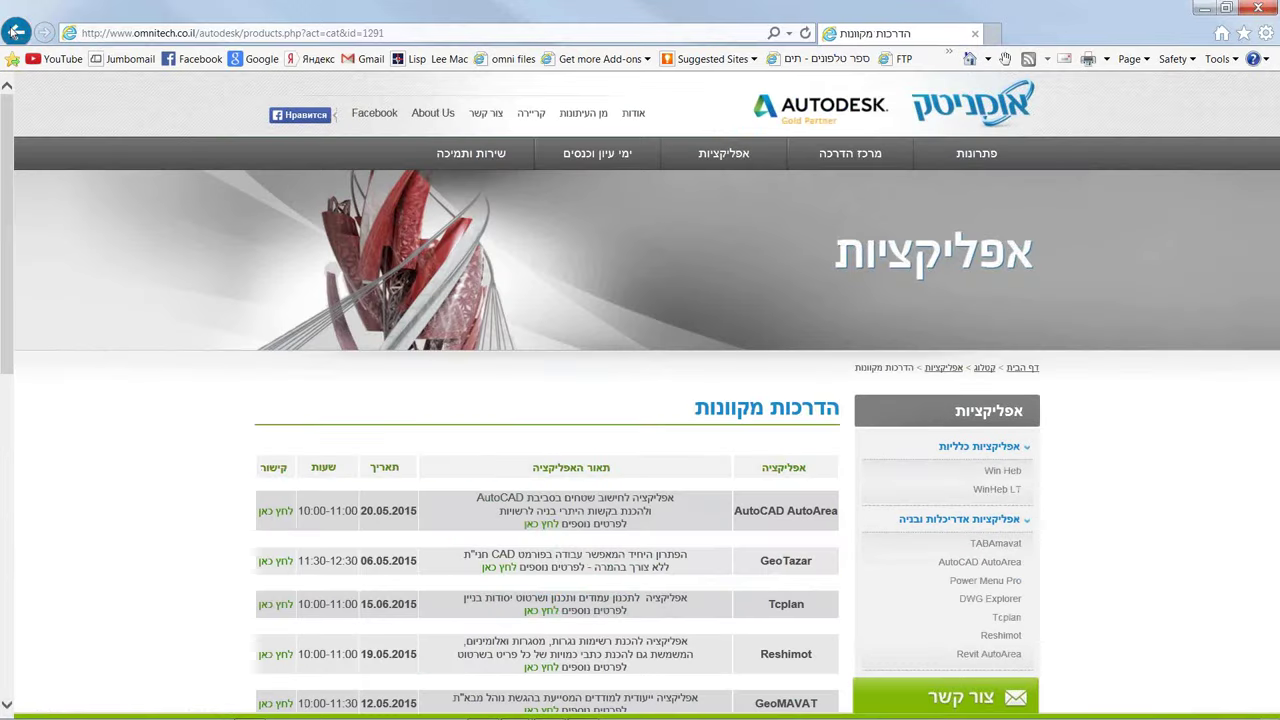
{"action": "left_click", "coordinate": [16, 32]}
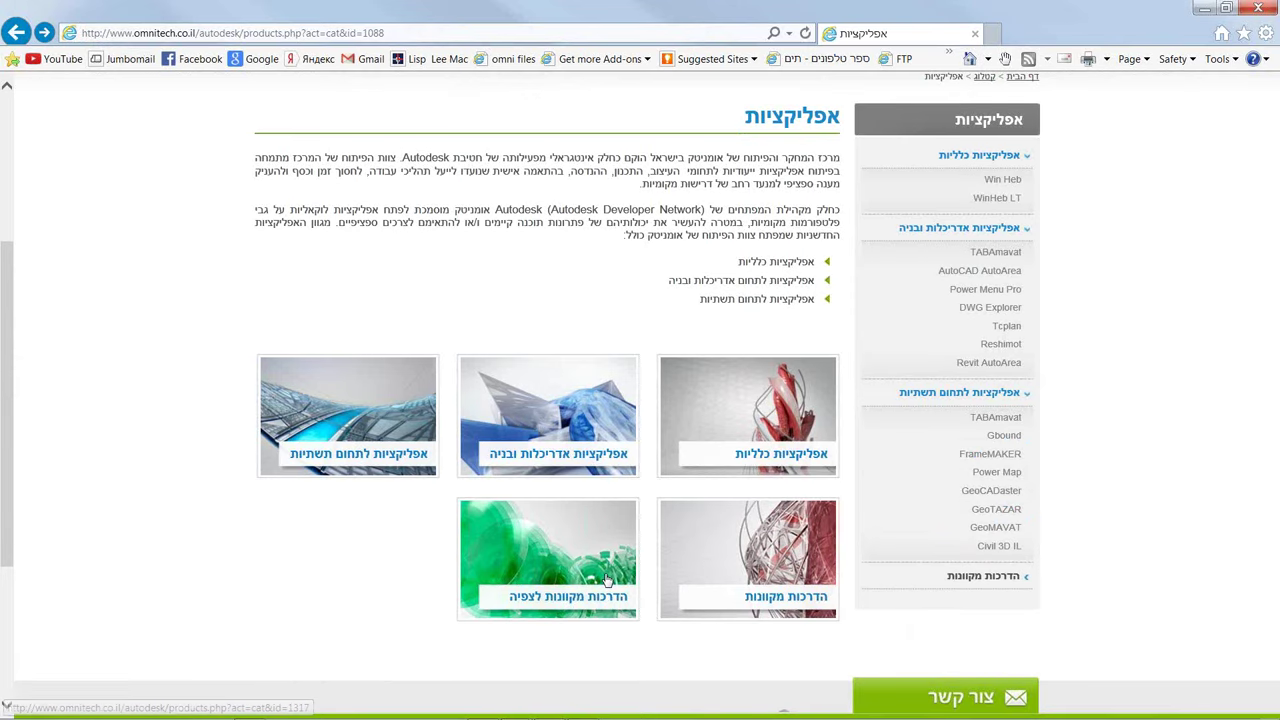
Step: Open the recorded online trainings page and look through its videos, from PowerMENU Part 1 down to Tcplan
{"action": "left_click", "coordinate": [606, 580]}
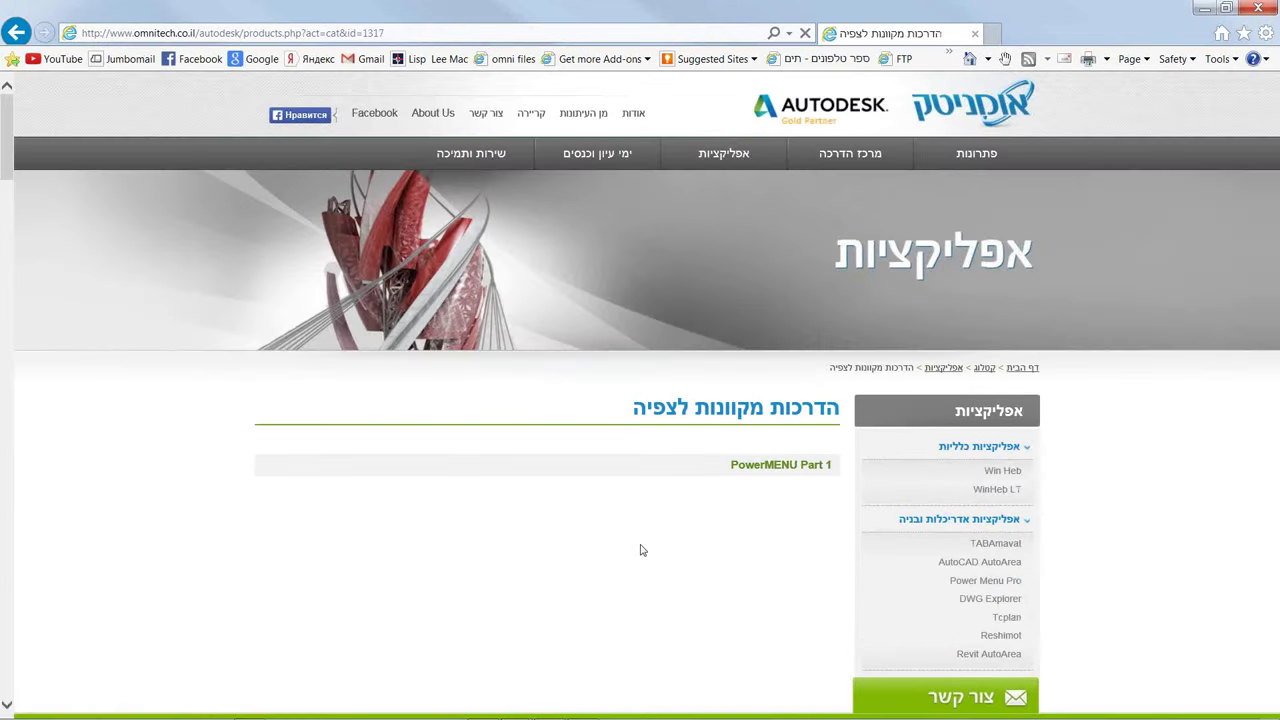
{"action": "left_click", "coordinate": [767, 476]}
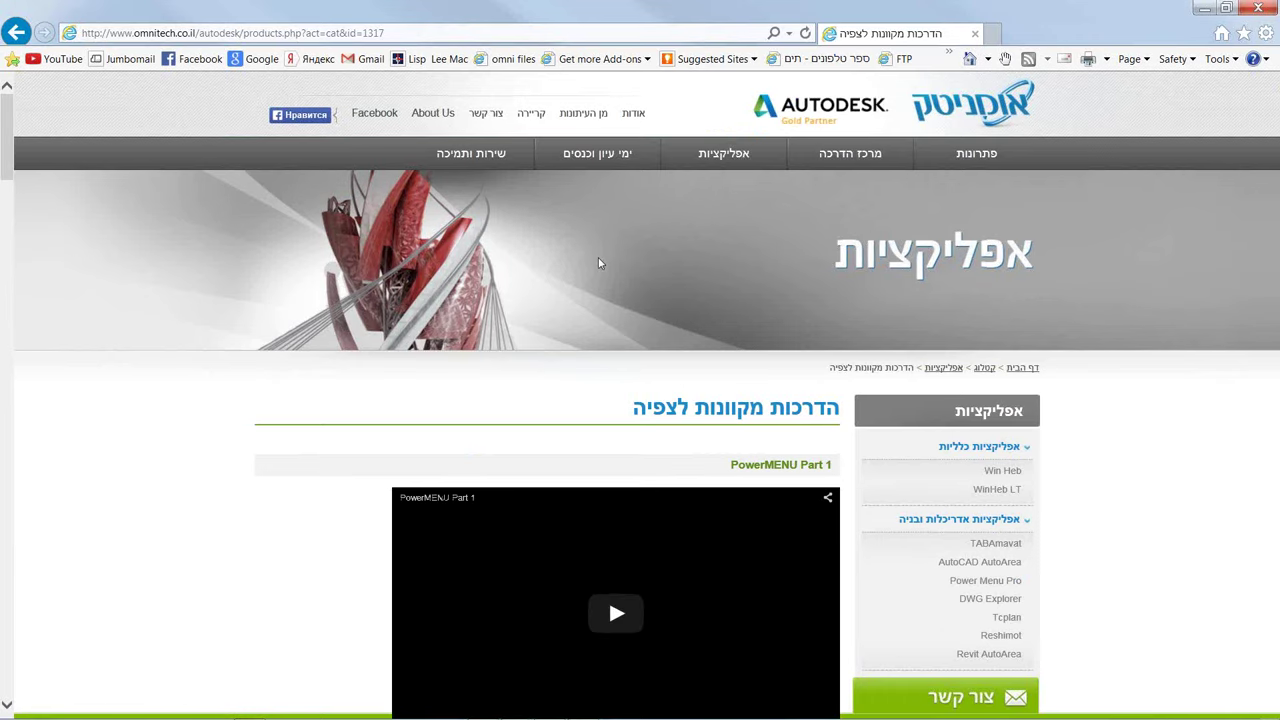
{"action": "scroll", "coordinate": [600, 263], "scroll_direction": "down", "scroll_amount": 6}
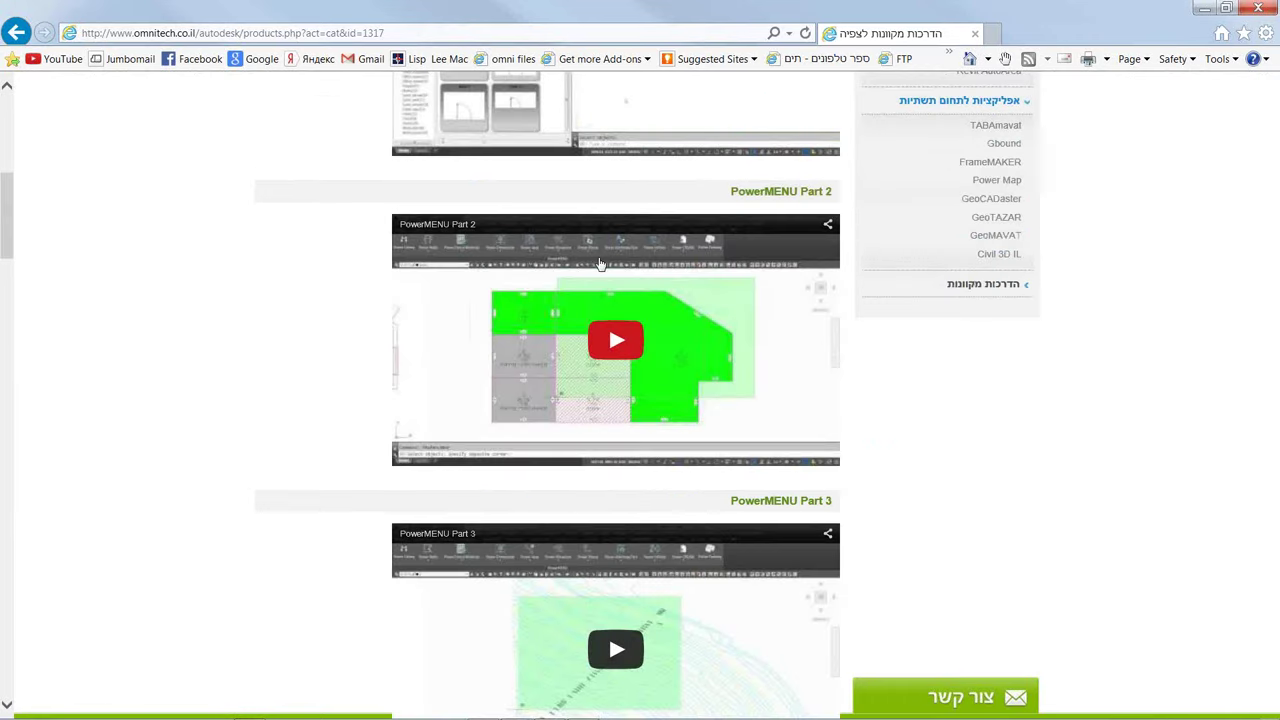
{"action": "scroll", "coordinate": [600, 263], "scroll_direction": "down", "scroll_amount": 3}
{"action": "scroll", "coordinate": [600, 263], "scroll_direction": "up", "scroll_amount": 3}
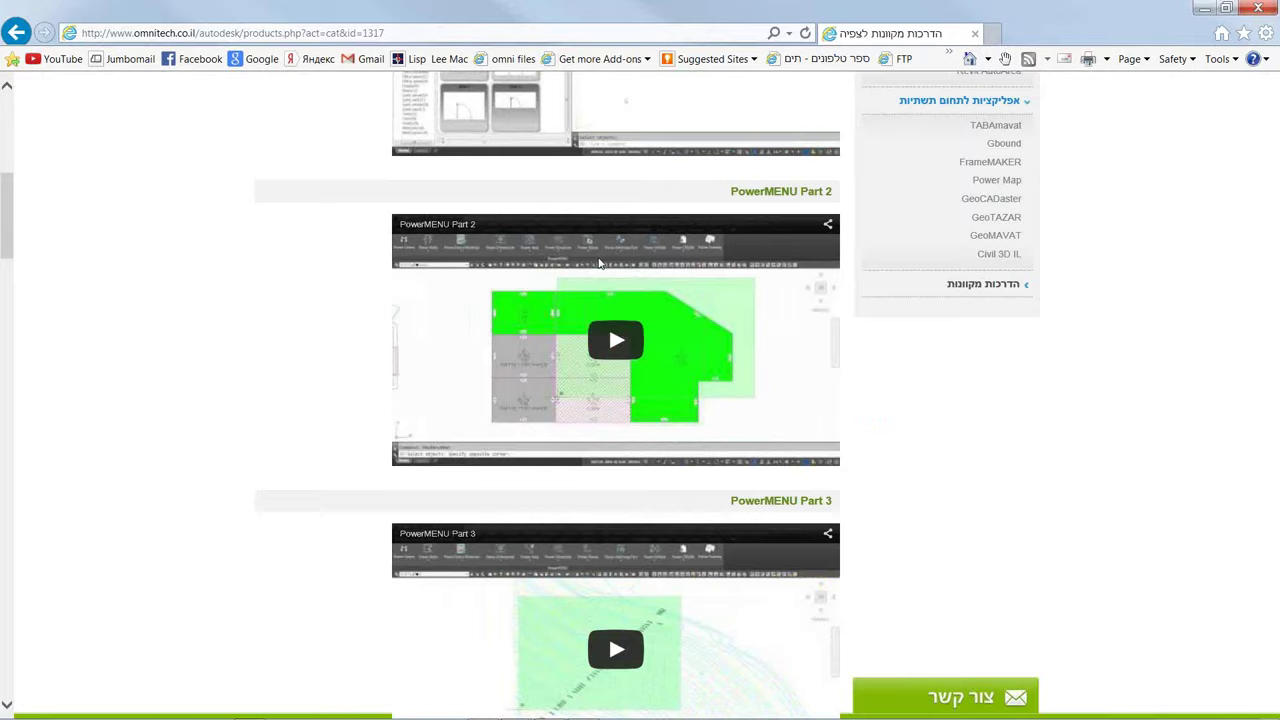
{"action": "scroll", "coordinate": [600, 263], "scroll_direction": "up", "scroll_amount": 6}
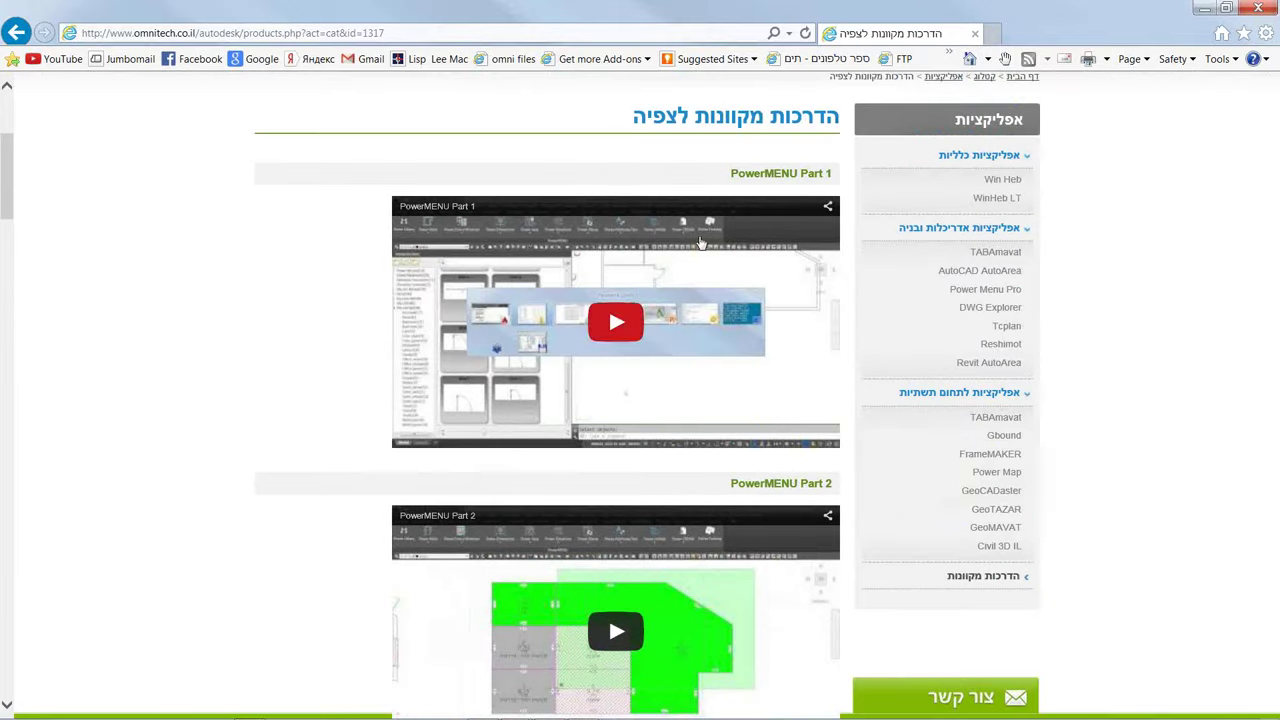
{"action": "scroll", "coordinate": [902, 346], "scroll_direction": "down", "scroll_amount": 5}
{"action": "scroll", "coordinate": [902, 346], "scroll_direction": "down", "scroll_amount": 3}
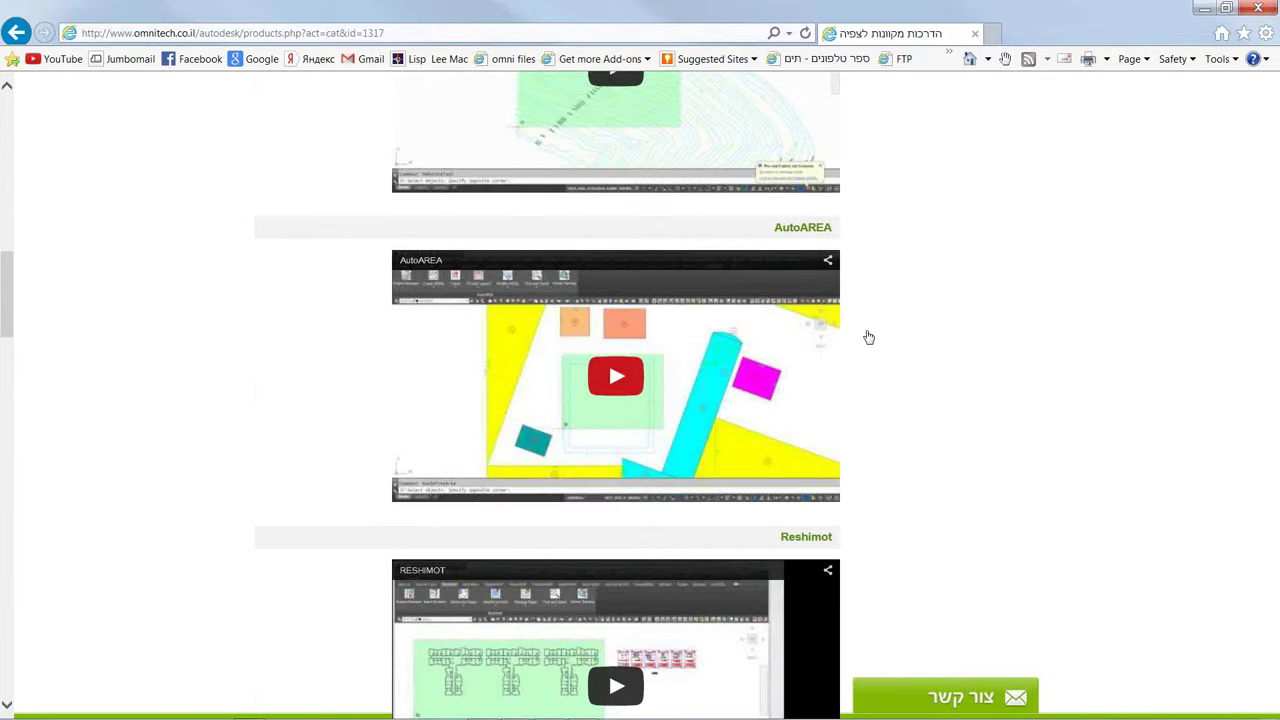
{"action": "scroll", "coordinate": [866, 337], "scroll_direction": "down", "scroll_amount": 3}
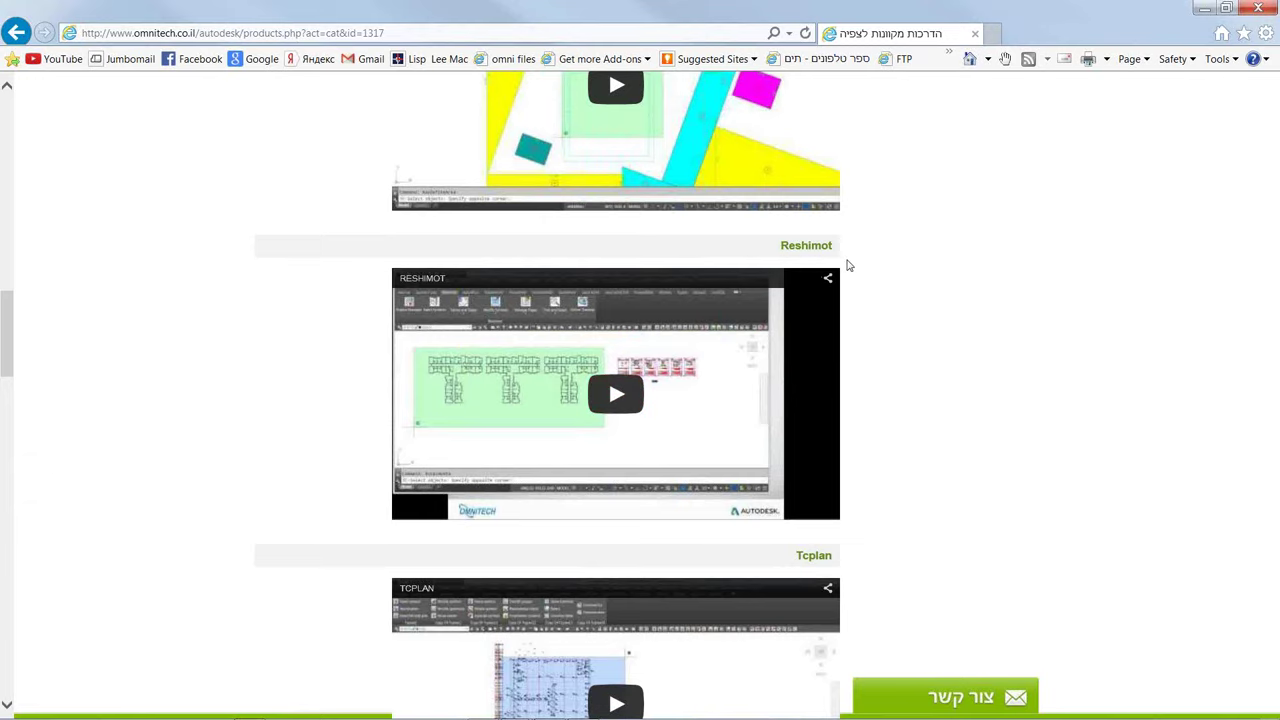
{"action": "scroll", "coordinate": [847, 265], "scroll_direction": "up", "scroll_amount": 12}
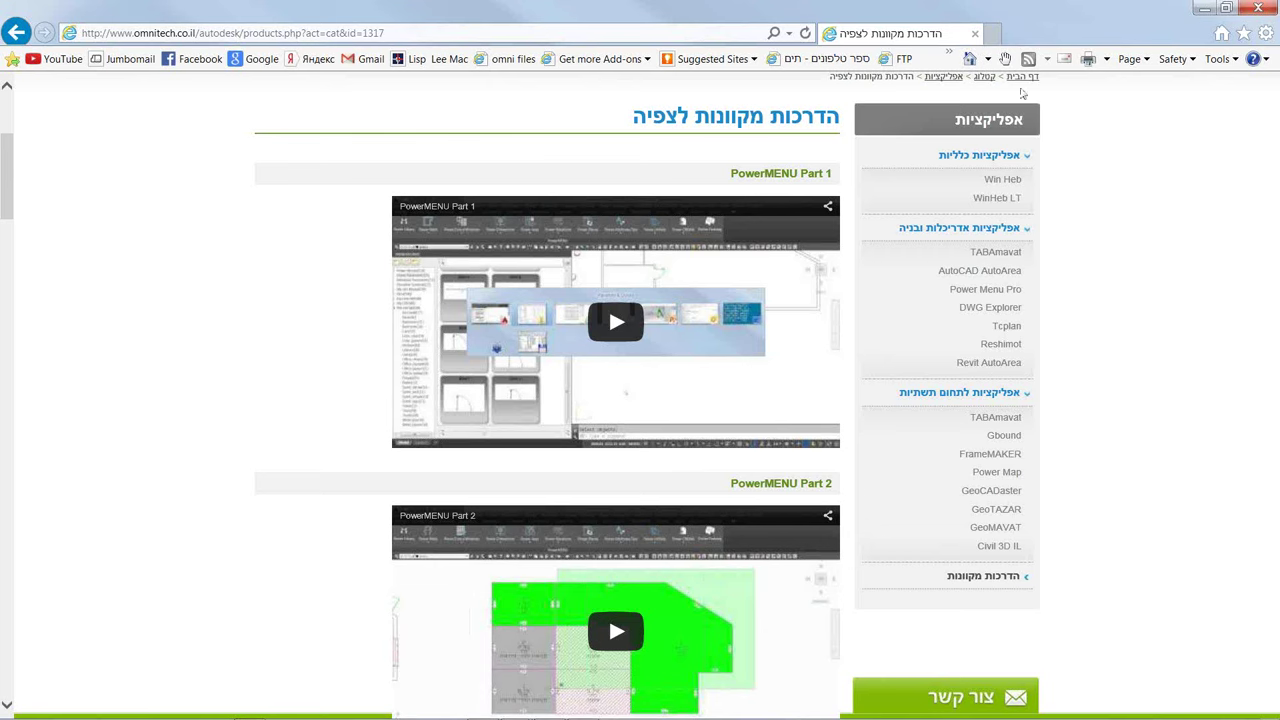
Step: Minimize the browser and switch back to Drawing1 in AutoCAD, showing the empty area beside the hatched rectangle
{"action": "left_click", "coordinate": [1203, 10]}
{"action": "key", "text": "alt+Tab"}
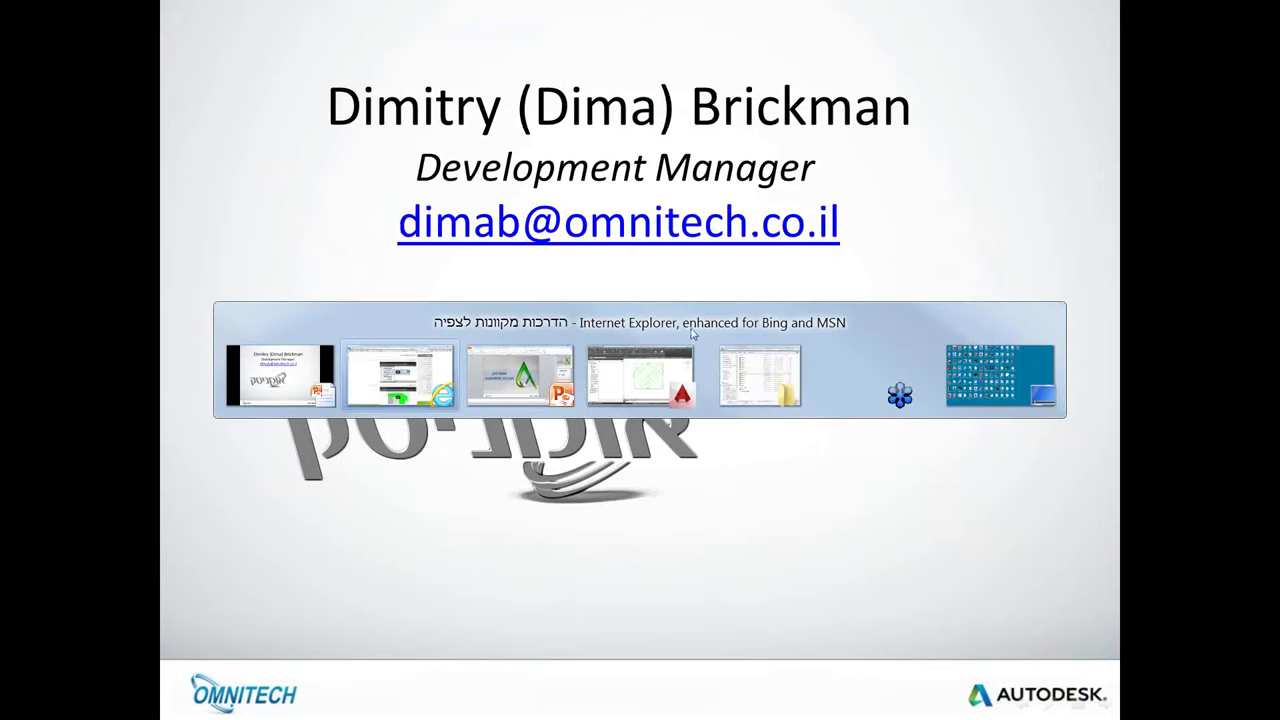
{"action": "left_click", "coordinate": [640, 375]}
{"action": "scroll", "coordinate": [618, 222], "scroll_direction": "down", "scroll_amount": 4}
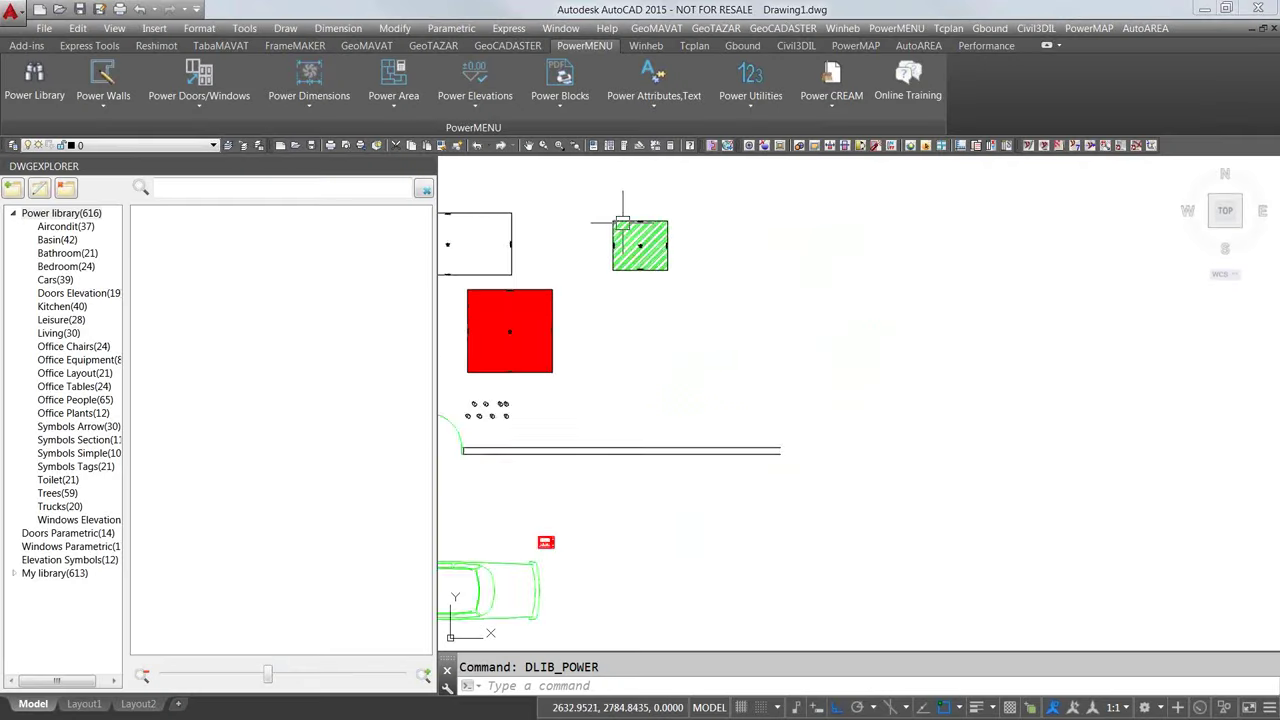
{"action": "scroll", "coordinate": [622, 222], "scroll_direction": "down", "scroll_amount": 4}
{"action": "middle_click_drag", "start_coordinate": [622, 222], "coordinate": [474, 237]}
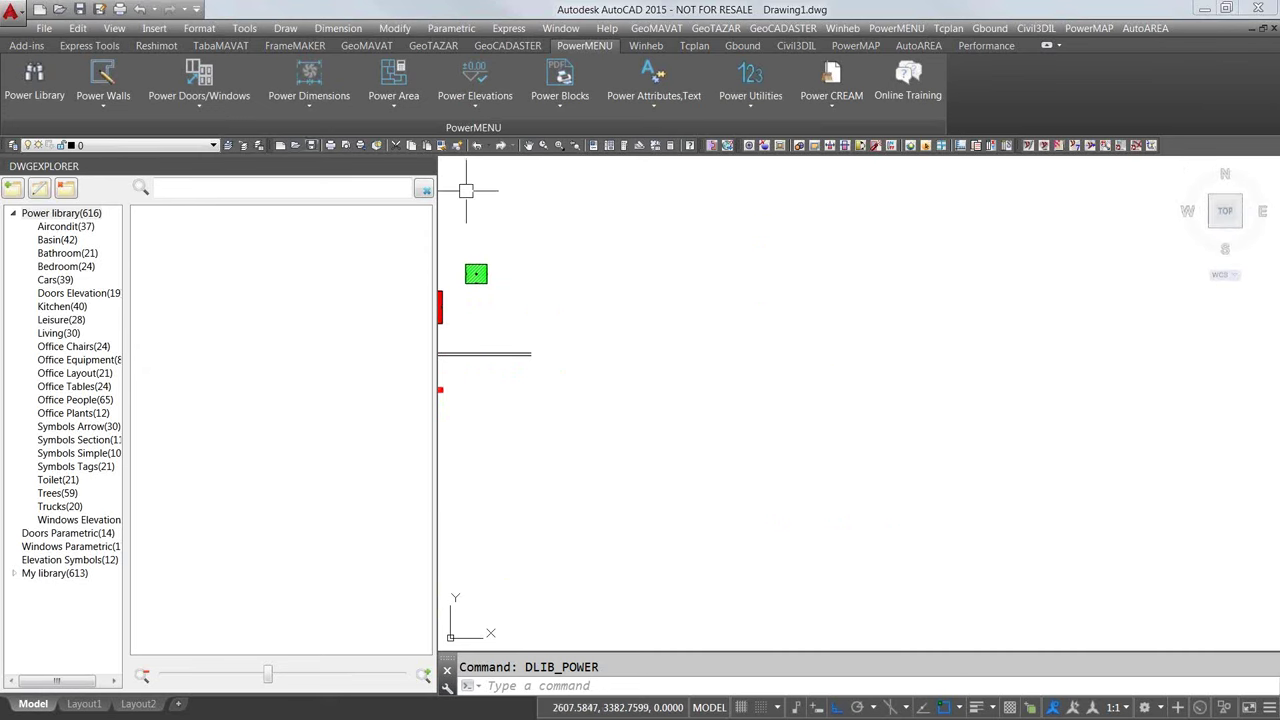
Step: Open the elevation drawing from the PowerMENU sample folder
{"action": "left_click", "coordinate": [44, 28]}
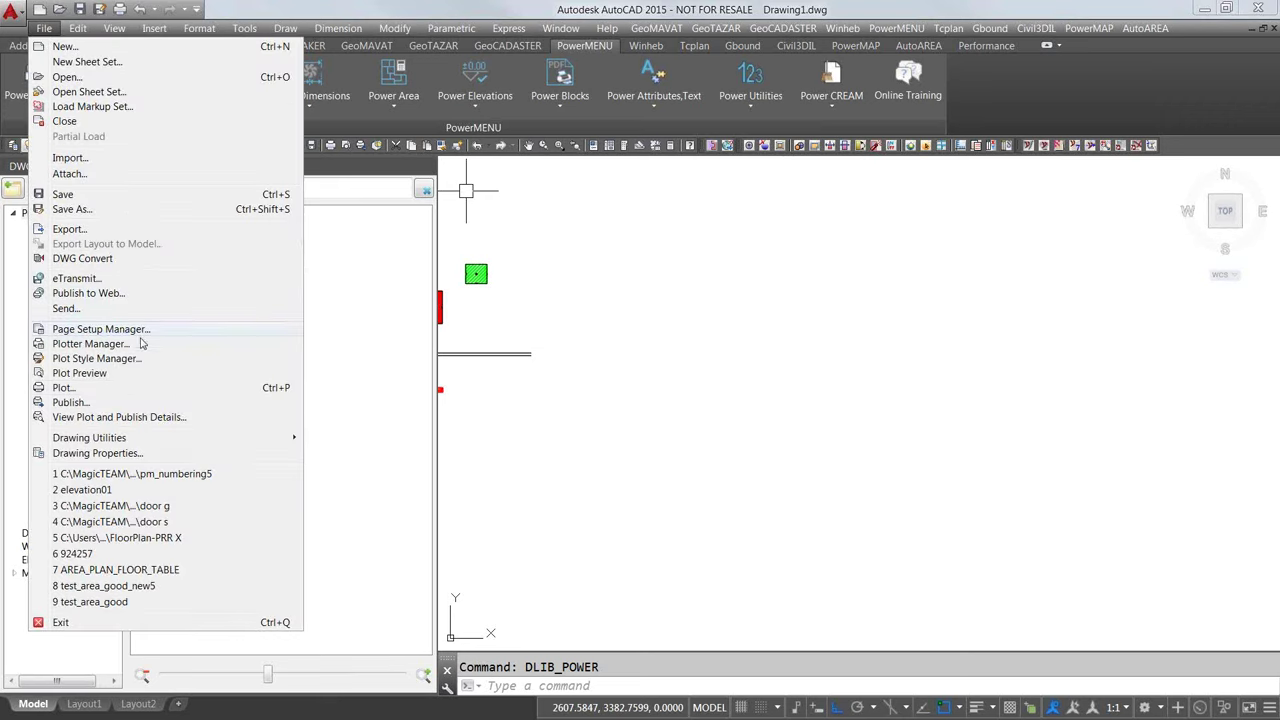
{"action": "left_click", "coordinate": [67, 78]}
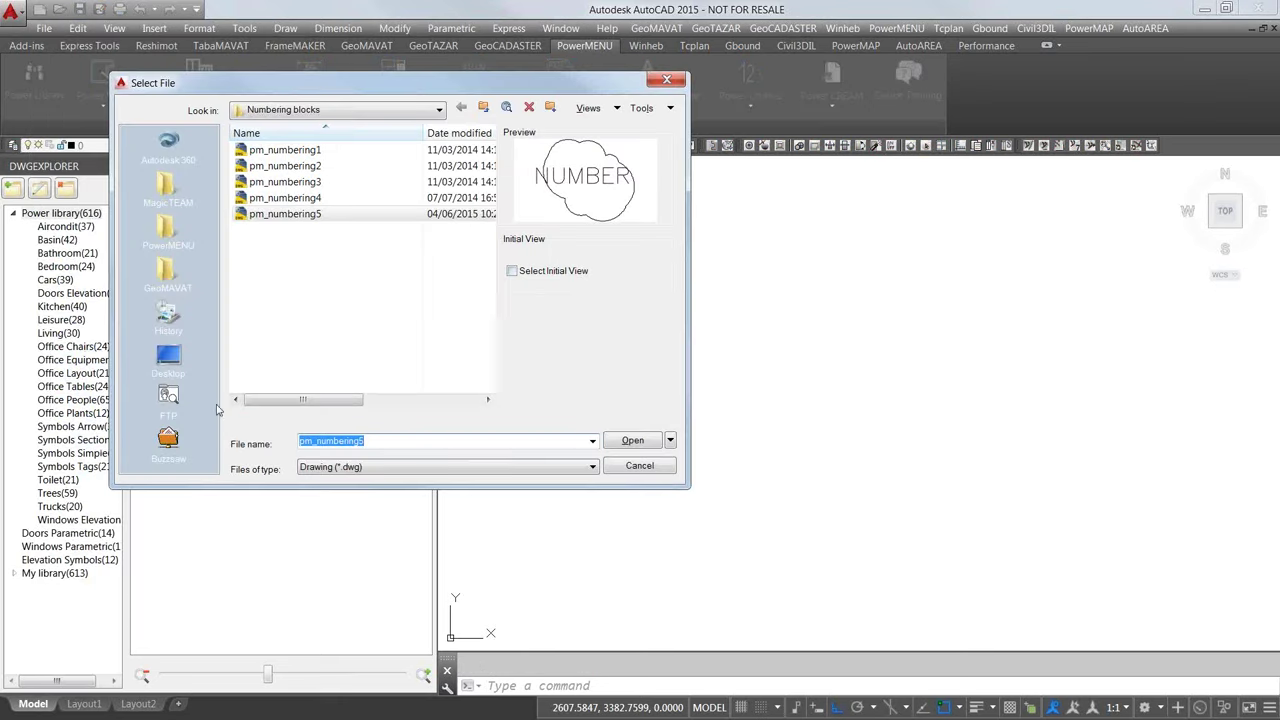
{"action": "left_click", "coordinate": [168, 230]}
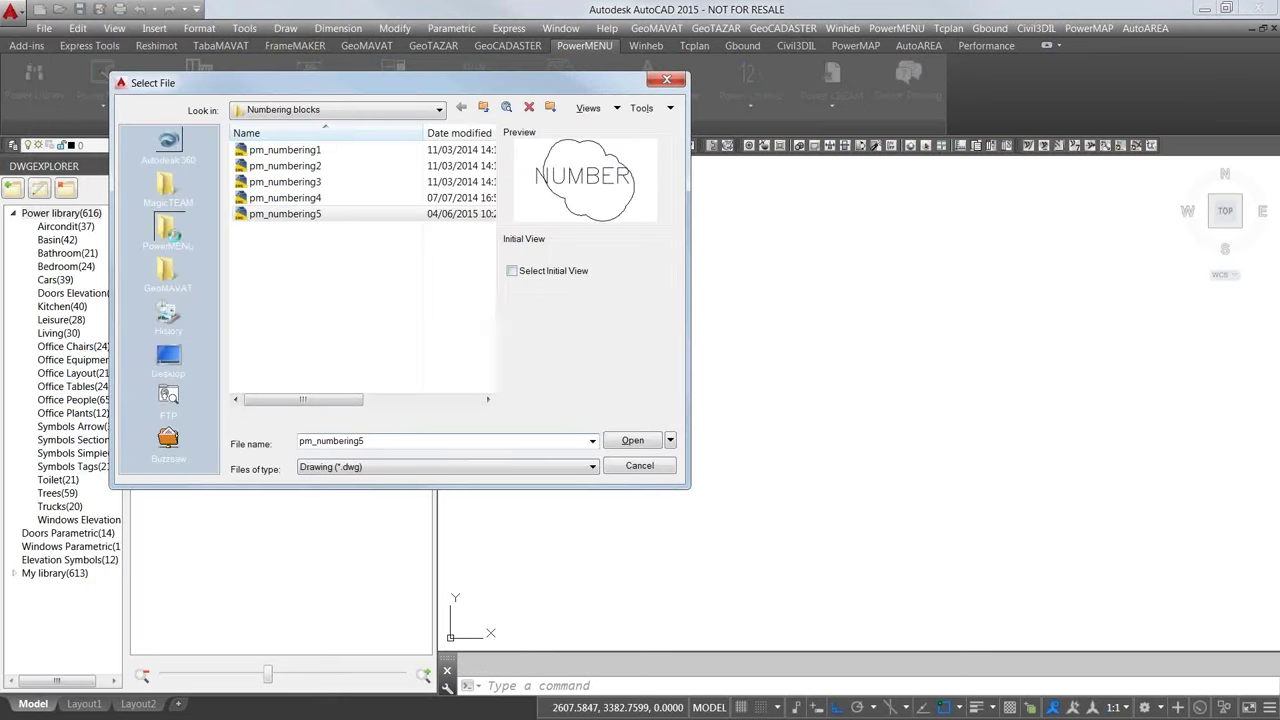
{"action": "left_click_drag", "start_coordinate": [489, 215], "coordinate": [490, 280]}
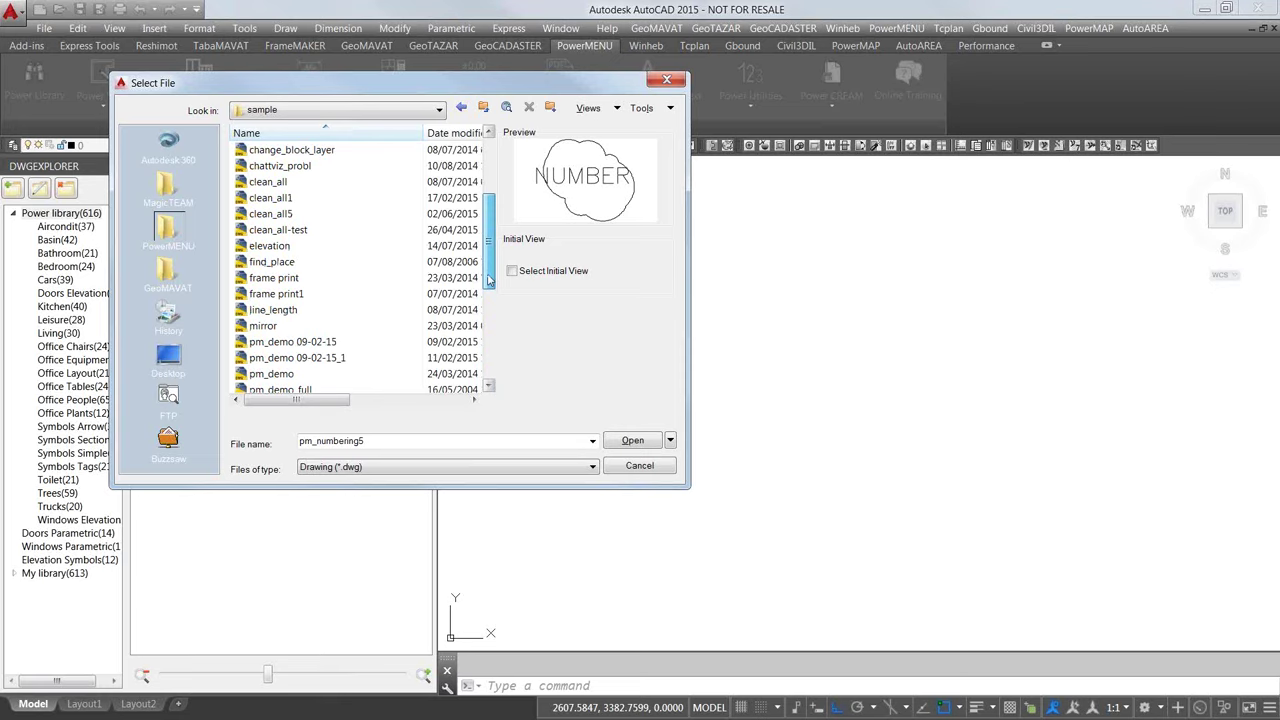
{"action": "left_click", "coordinate": [269, 245]}
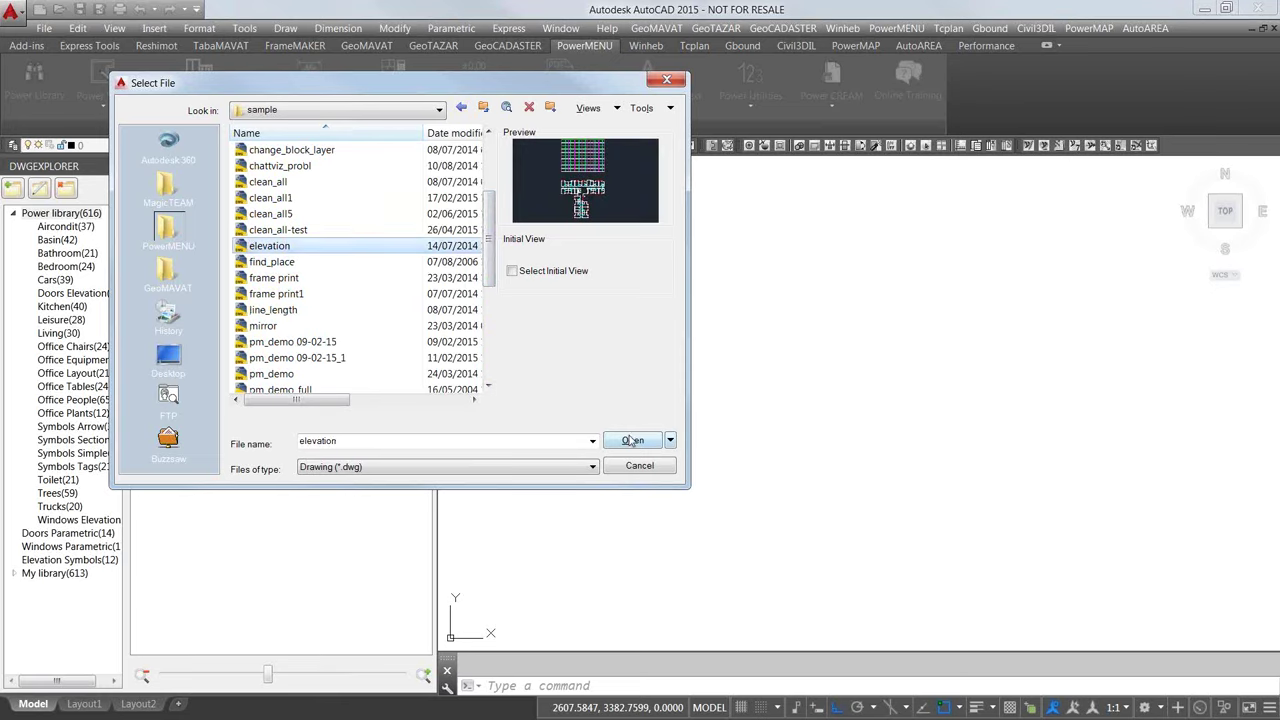
{"action": "left_click", "coordinate": [632, 440]}
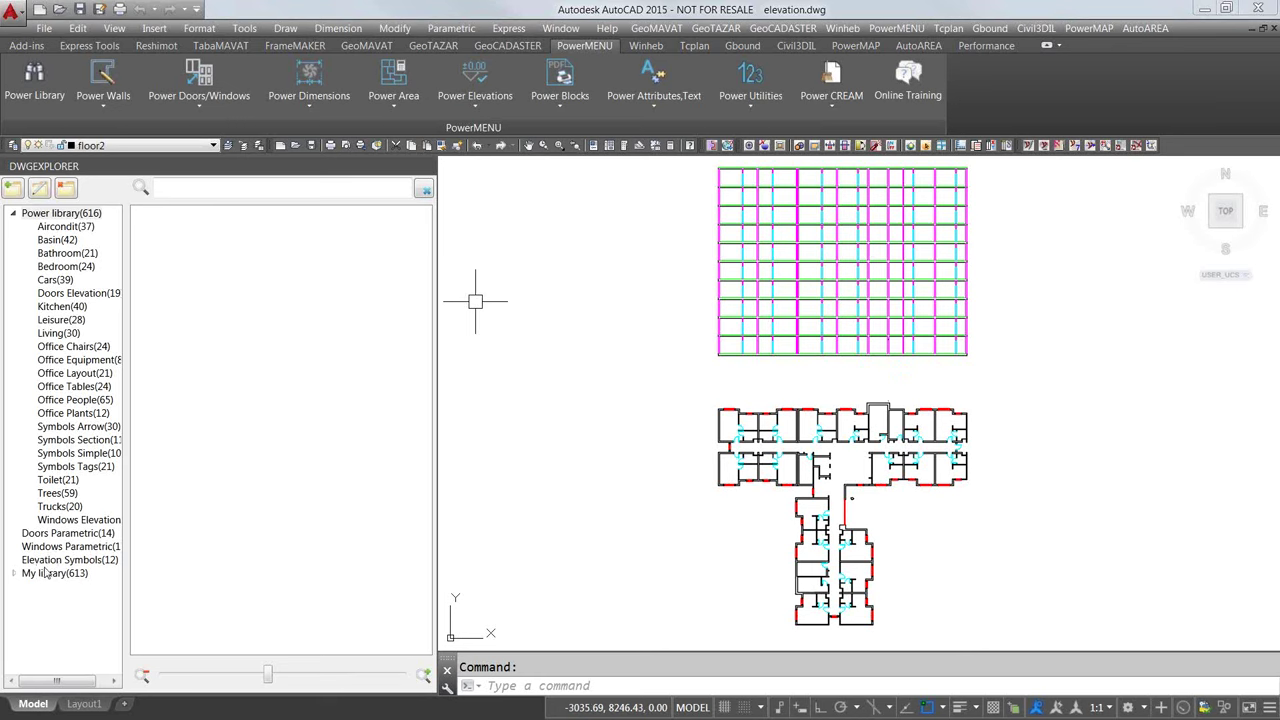
Step: Choose the miflas03 symbol from the Elevation Symbols library and pick its insertion point in the empty area beside the floor plan
{"action": "left_click", "coordinate": [13, 574]}
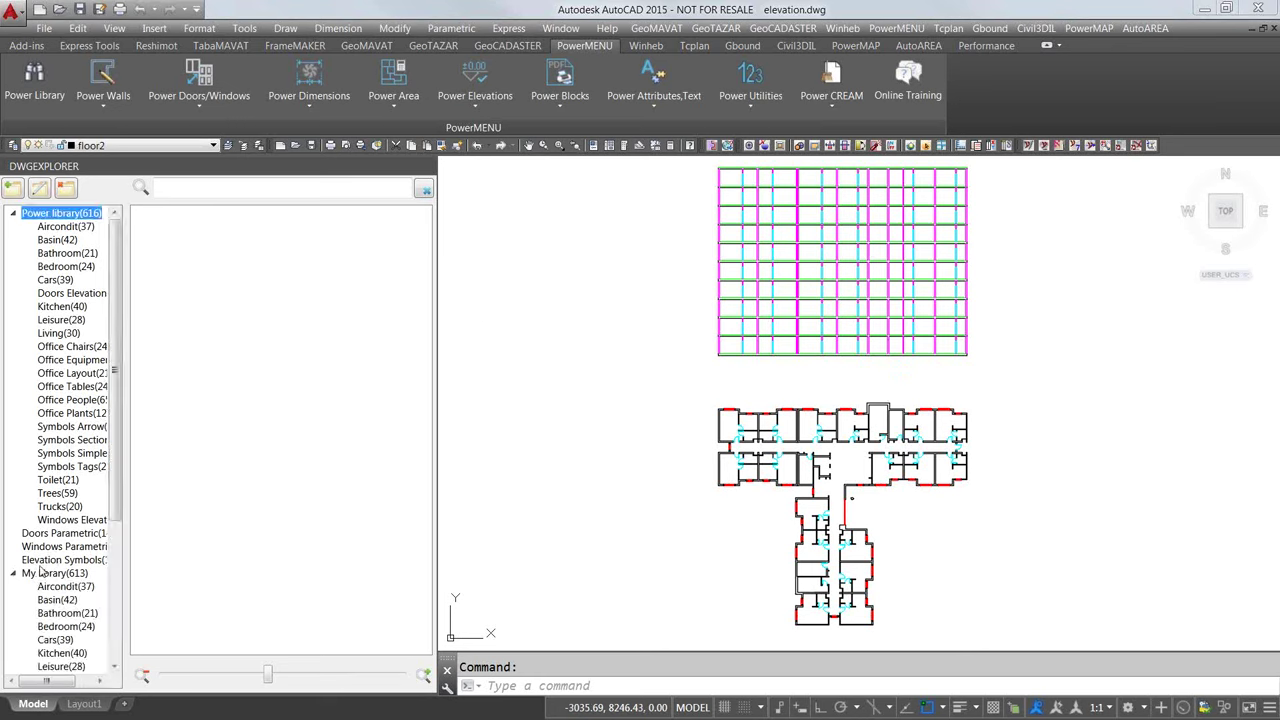
{"action": "left_click", "coordinate": [73, 587]}
{"action": "left_click", "coordinate": [75, 562]}
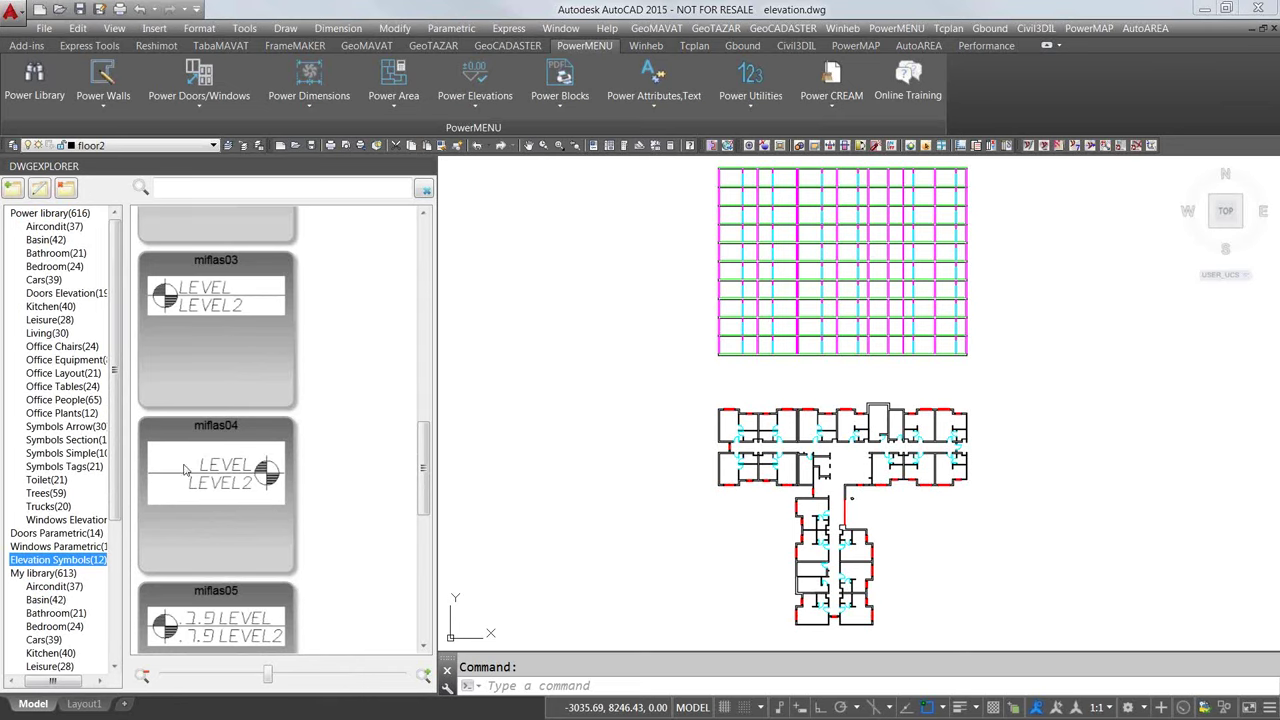
{"action": "double_click", "coordinate": [210, 382]}
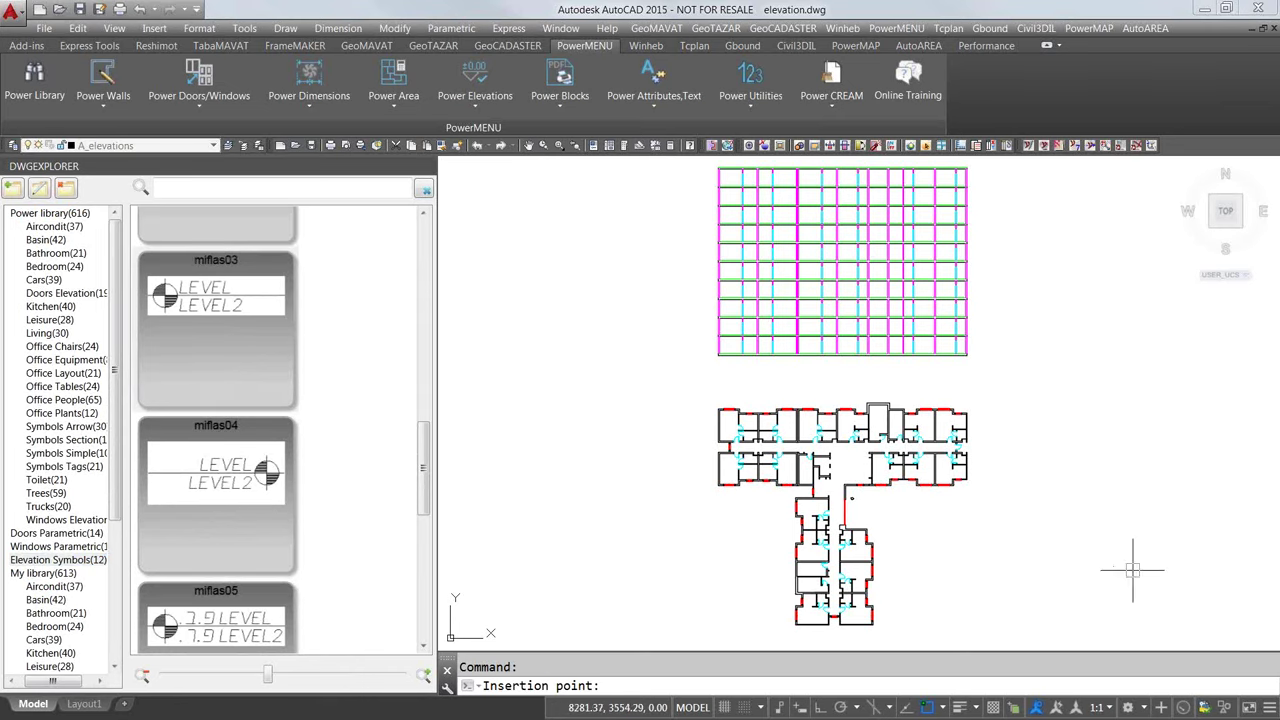
{"action": "middle_click_drag", "start_coordinate": [1133, 570], "coordinate": [903, 551]}
{"action": "scroll", "coordinate": [929, 509], "scroll_direction": "up", "scroll_amount": 3}
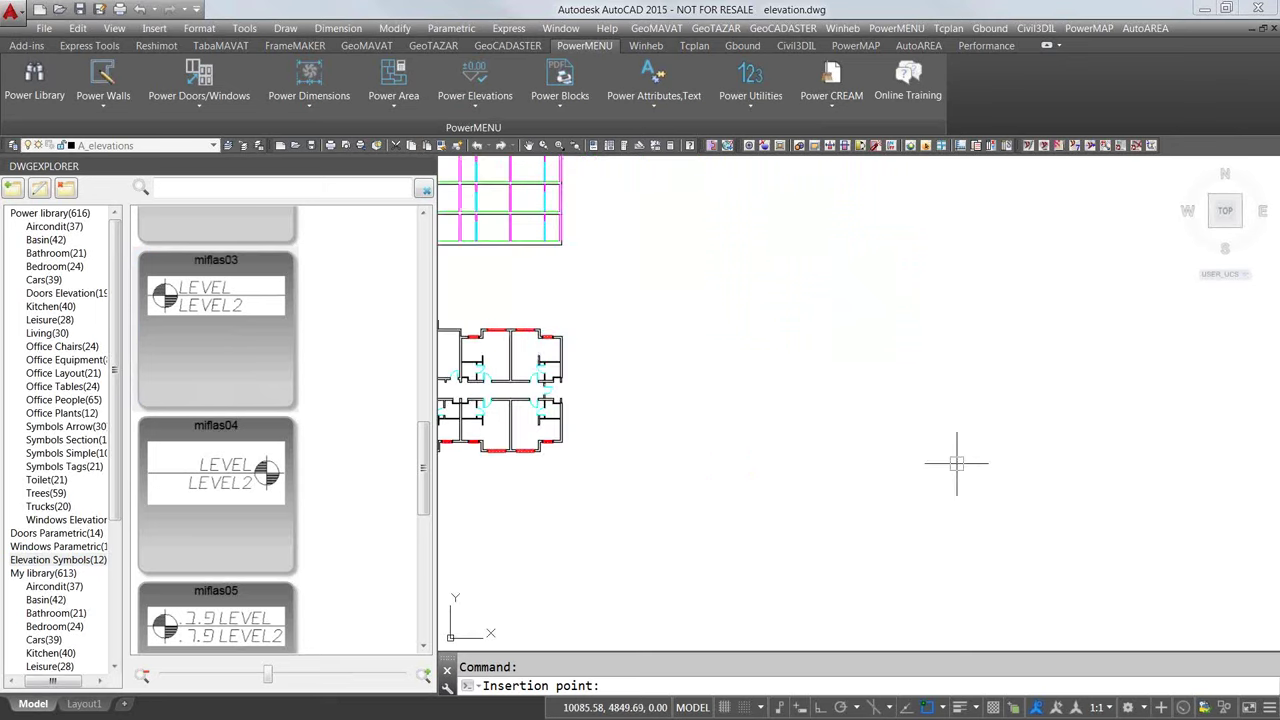
{"action": "left_click", "coordinate": [956, 463]}
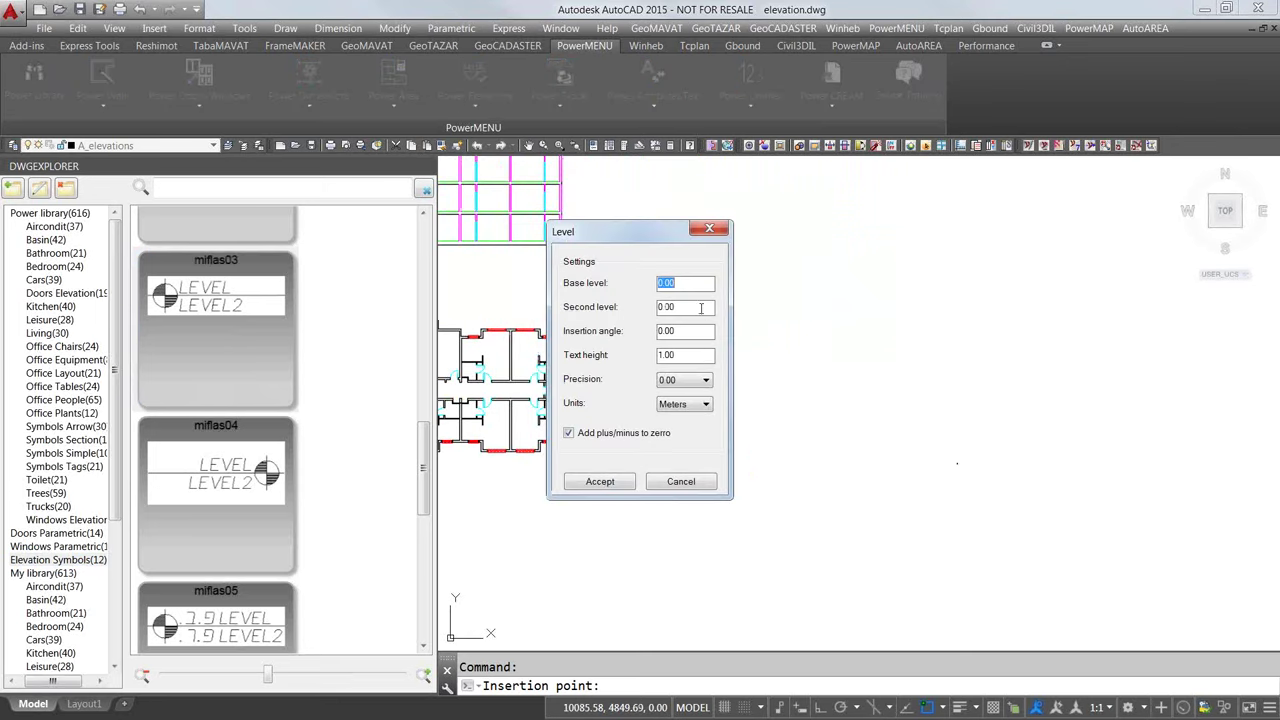
Step: Set the level symbol's base level to 12 and second level to 11, and accept the settings
{"action": "type", "text": "12"}
{"action": "double_click", "coordinate": [700, 308]}
{"action": "type", "text": "11"}
{"action": "left_click", "coordinate": [600, 481]}
Step: Place six more copies of the level symbol at scattered points around the first one
{"action": "scroll", "coordinate": [928, 443], "scroll_direction": "up", "scroll_amount": 3}
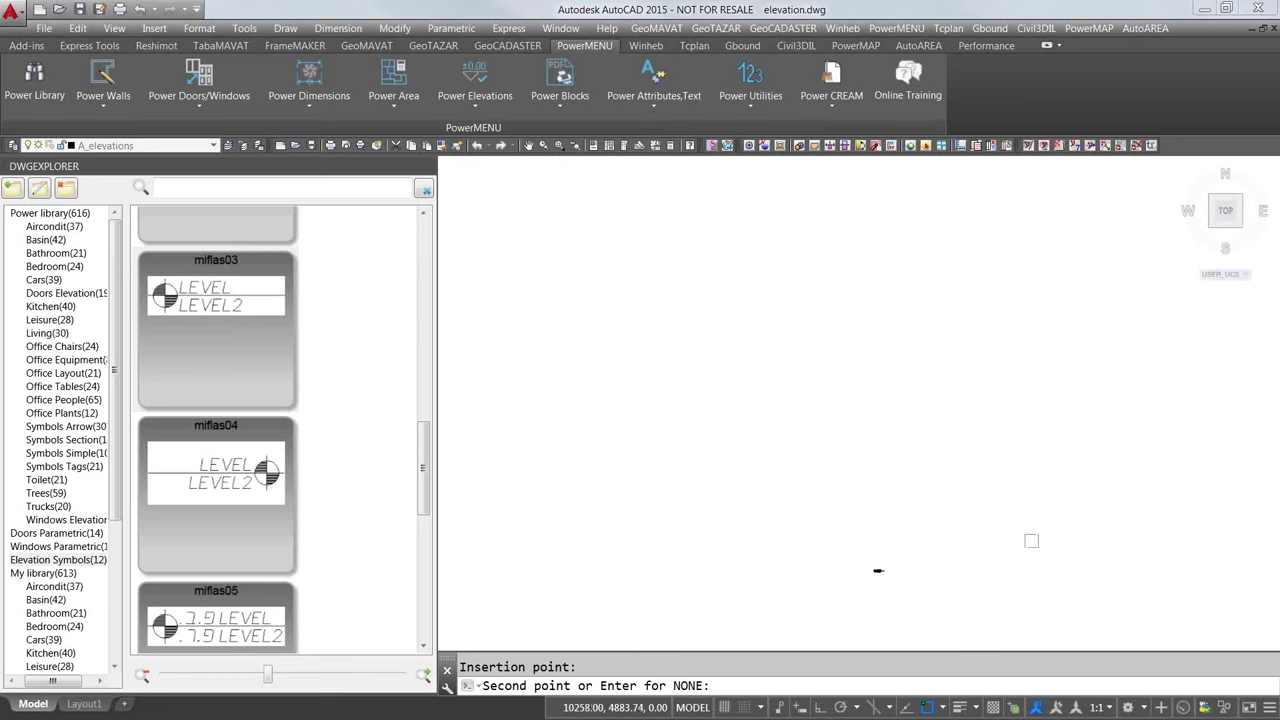
{"action": "scroll", "coordinate": [873, 554], "scroll_direction": "up", "scroll_amount": 2}
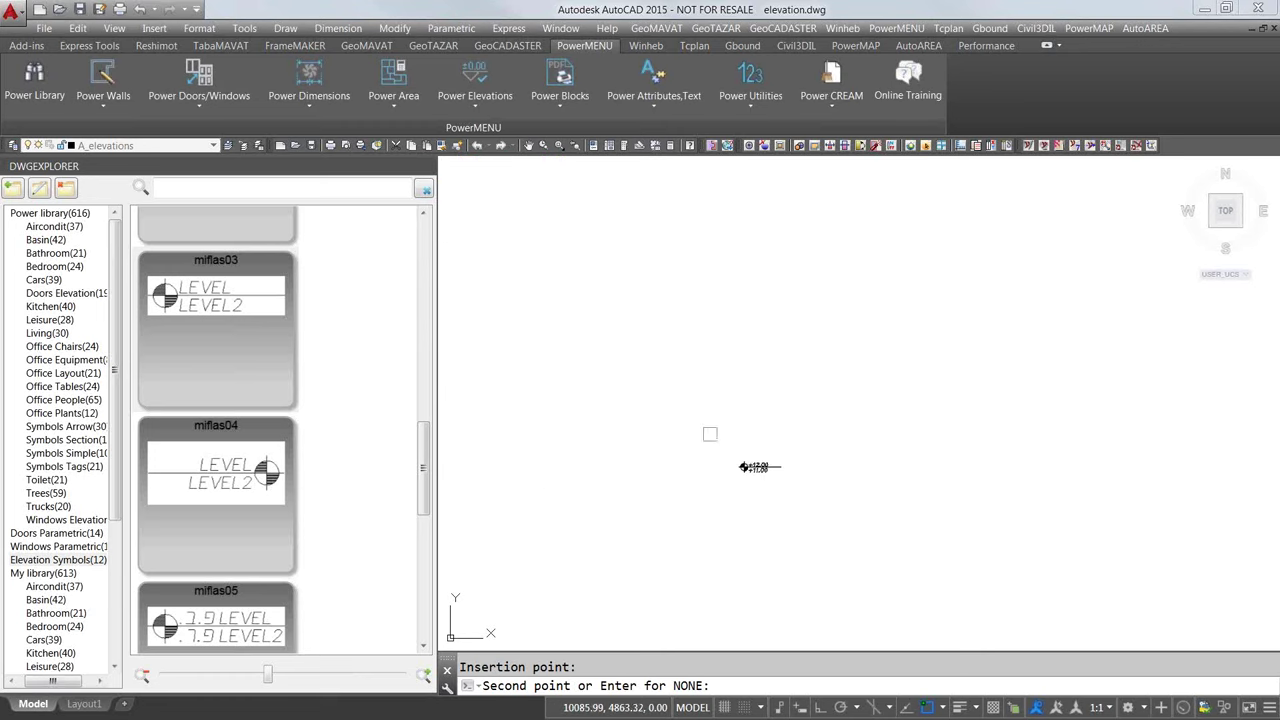
{"action": "scroll", "coordinate": [708, 434], "scroll_direction": "up", "scroll_amount": 2}
{"action": "left_click", "coordinate": [830, 402]}
{"action": "left_click", "coordinate": [955, 310]}
{"action": "left_click", "coordinate": [1105, 433]}
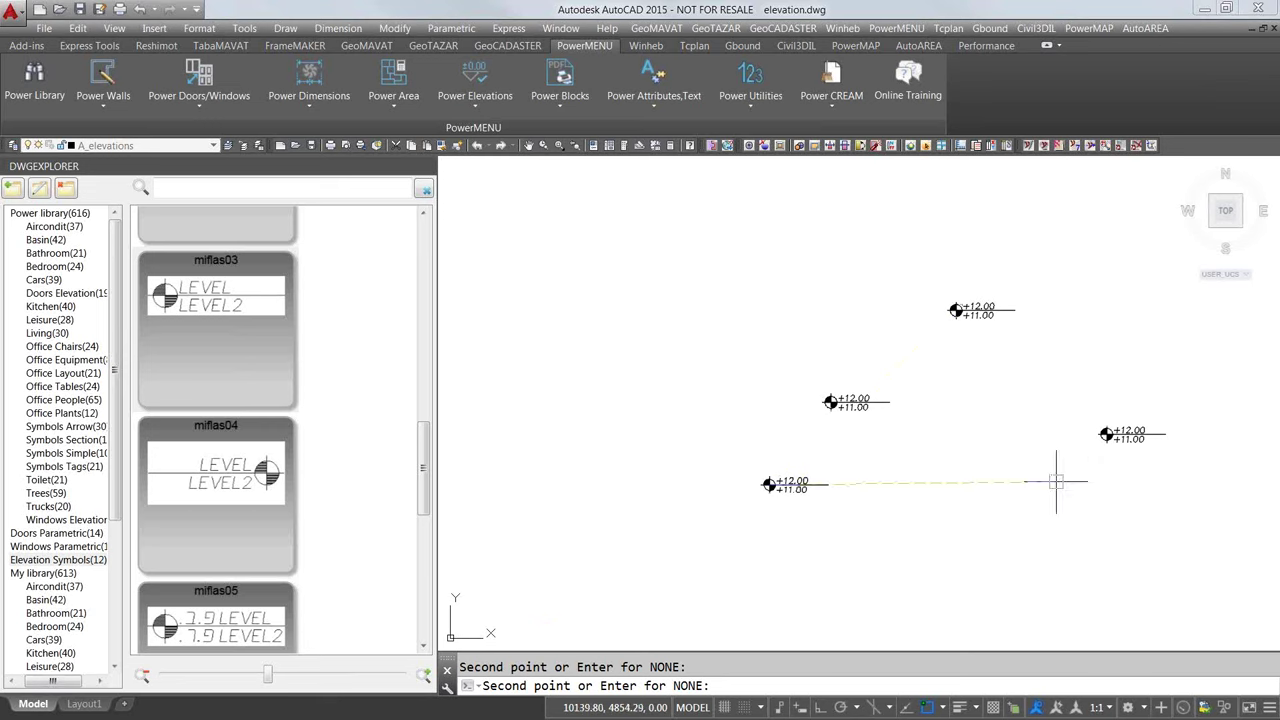
{"action": "left_click", "coordinate": [982, 514]}
{"action": "left_click", "coordinate": [796, 582]}
{"action": "left_click", "coordinate": [583, 394]}
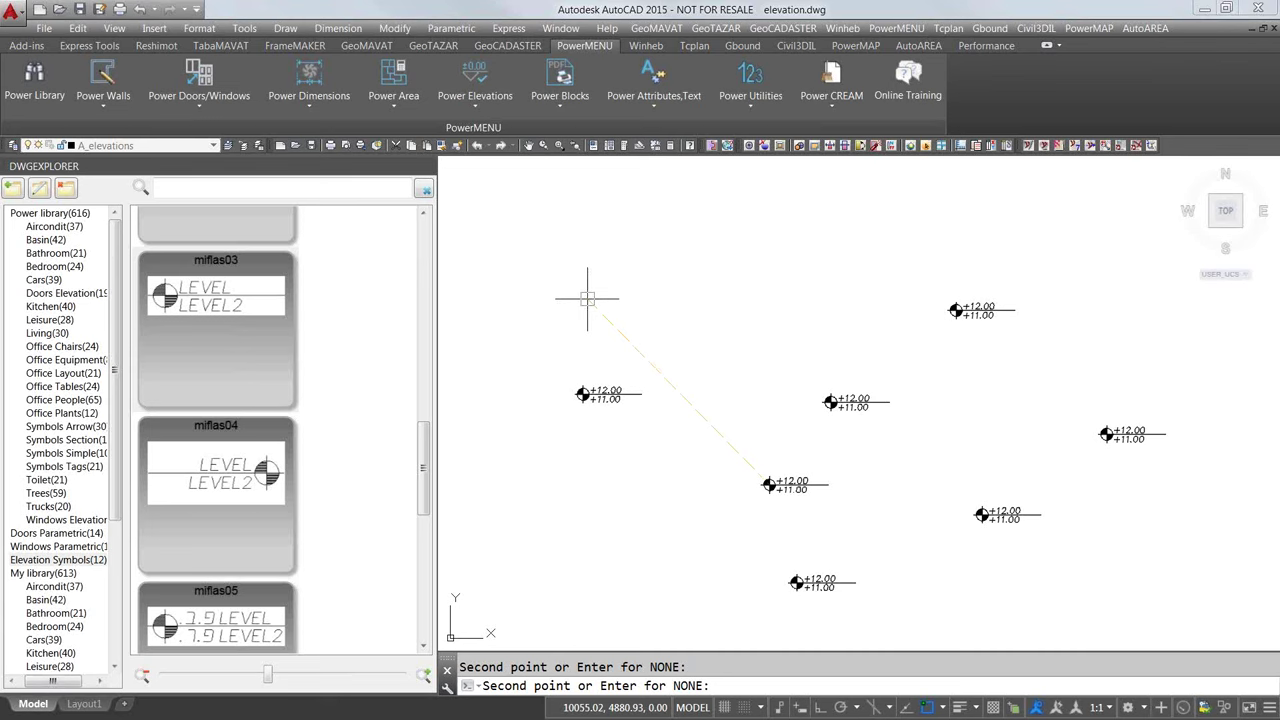
Step: Switch to the webinar slide show in PowerPoint
{"action": "key", "text": "alt+Tab"}
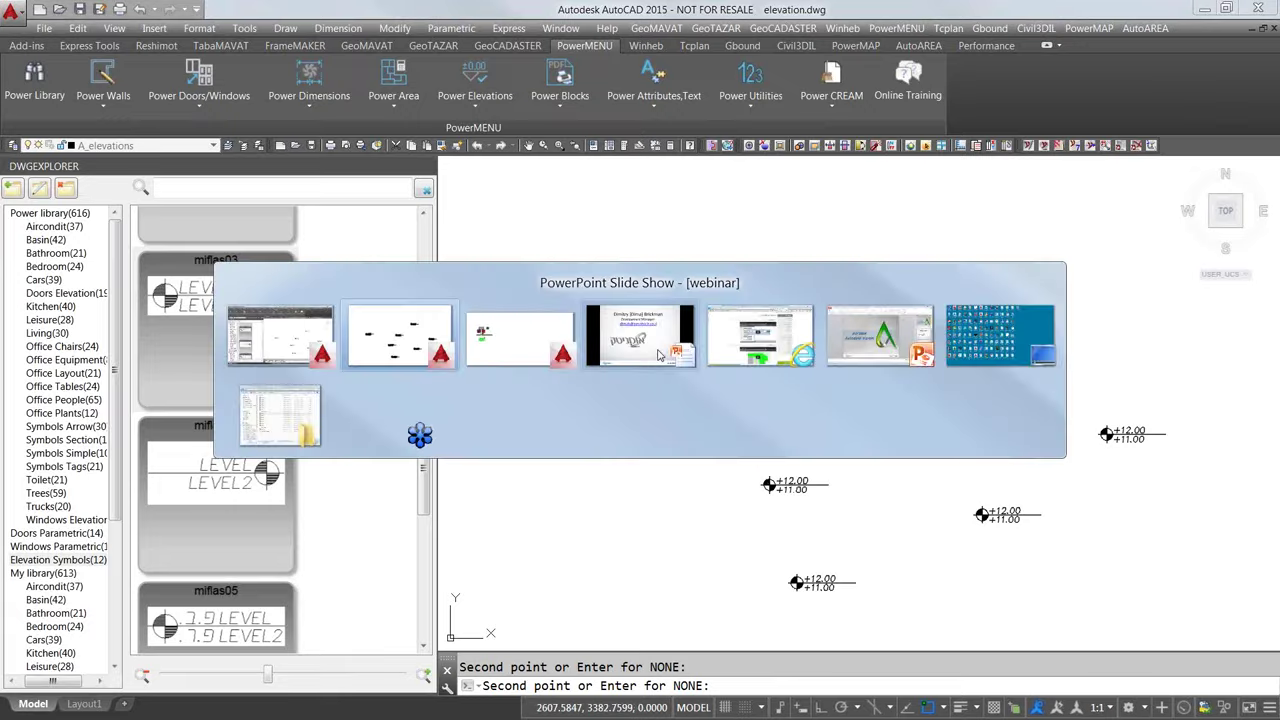